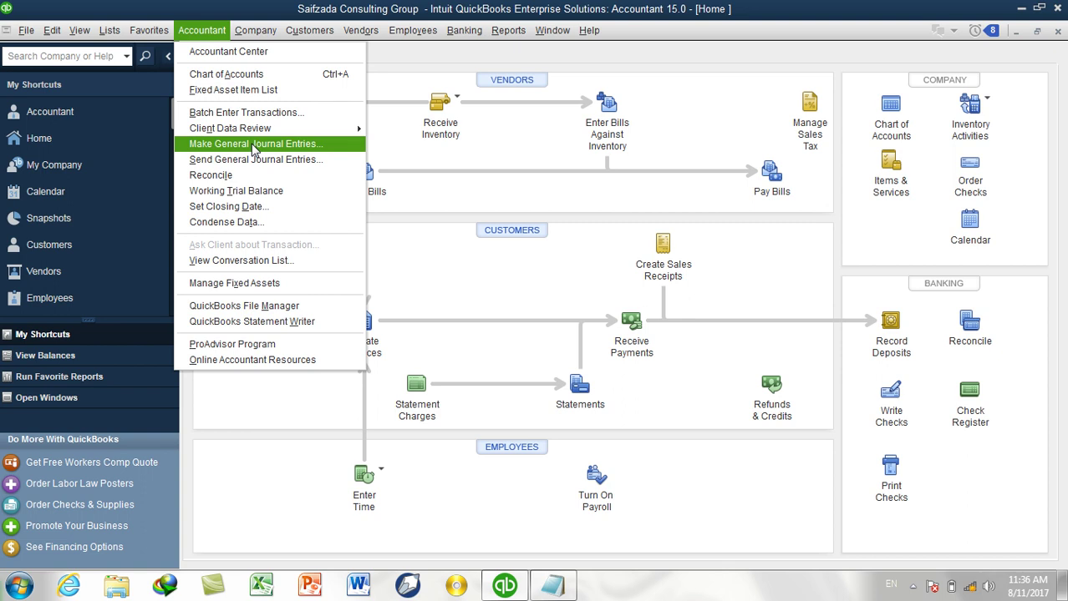
Close the Home window and bring up the Chart of Accounts from the Lists menu.
click(1024, 32)
click(1057, 32)
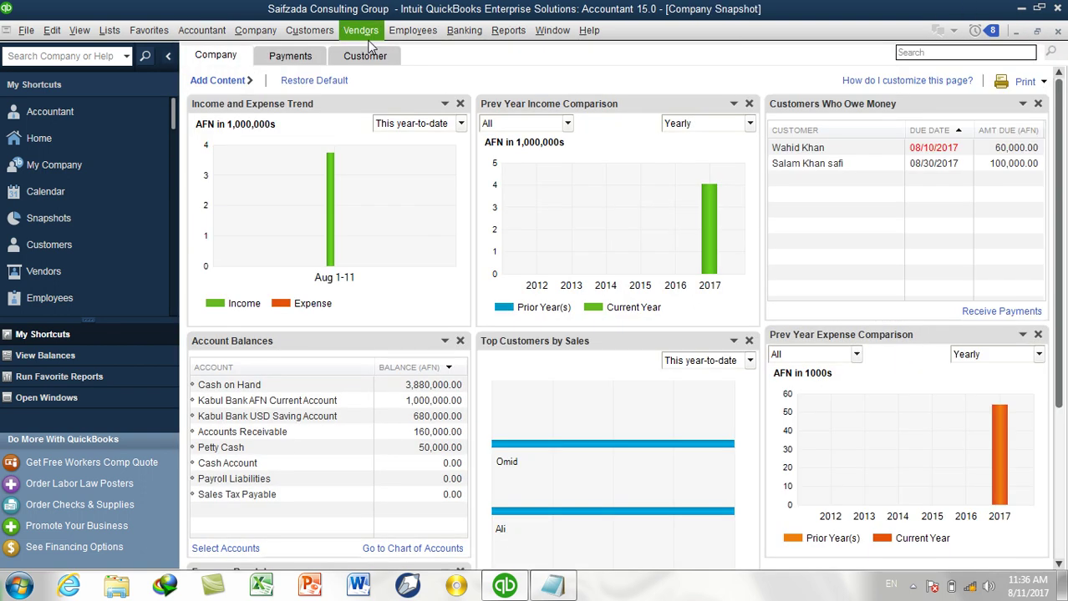
click(122, 33)
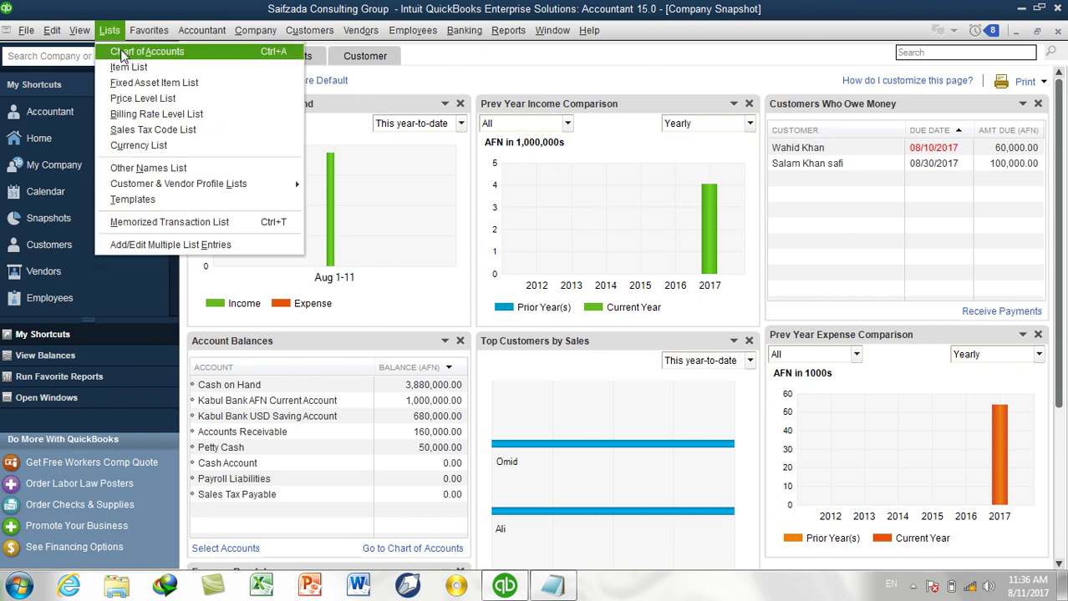
click(138, 51)
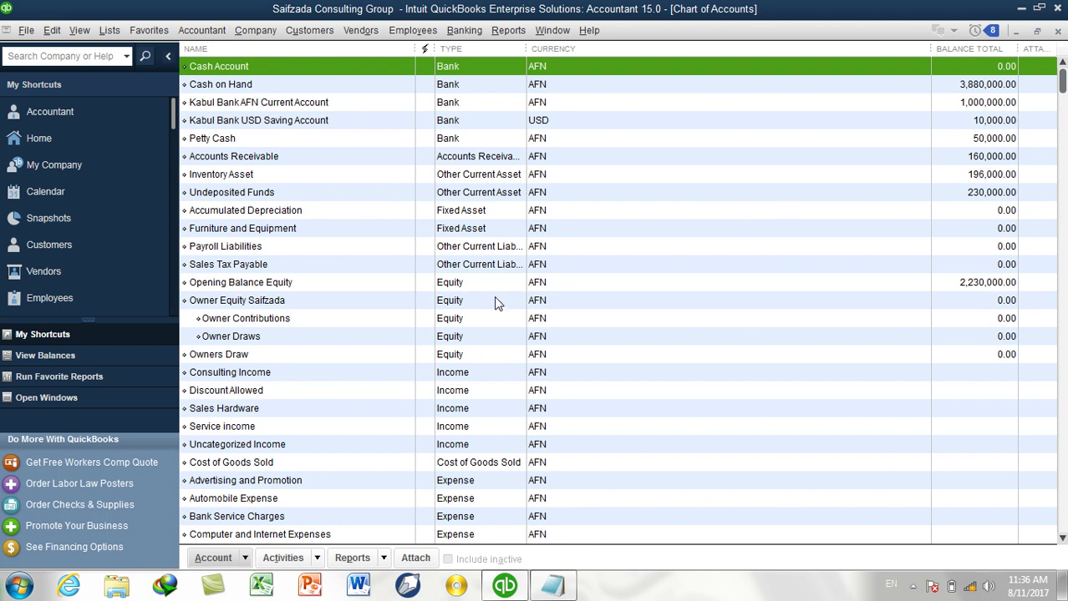
scroll(496, 287, down, 1)
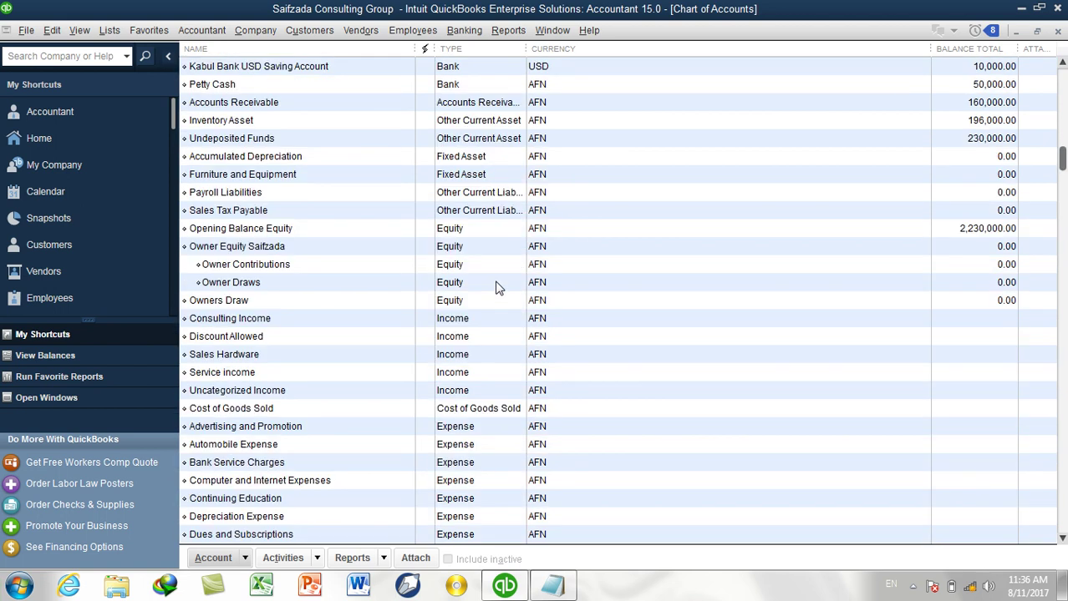
click(470, 238)
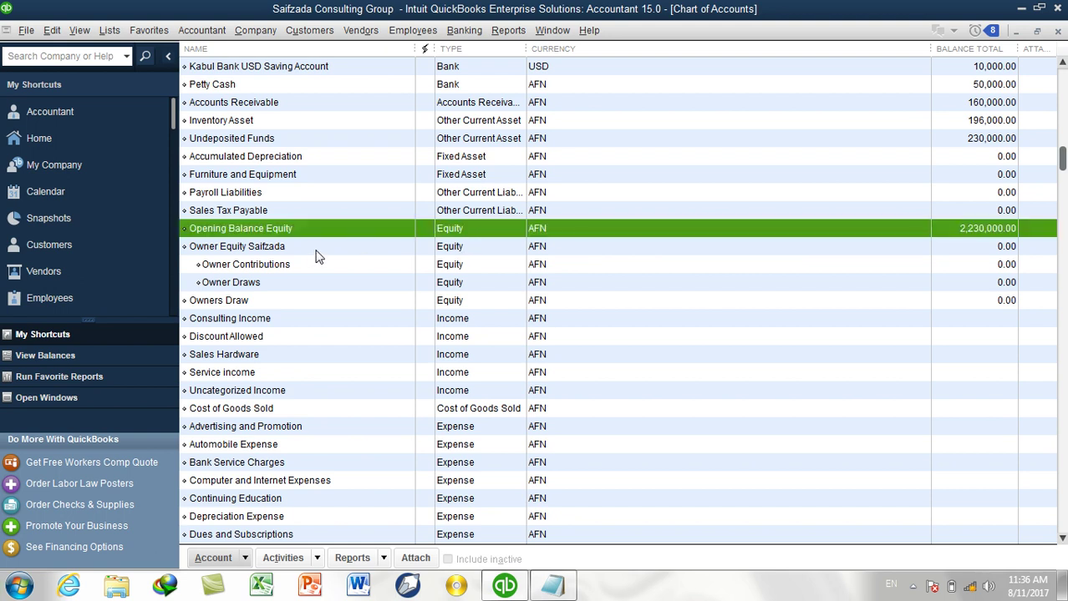
click(447, 249)
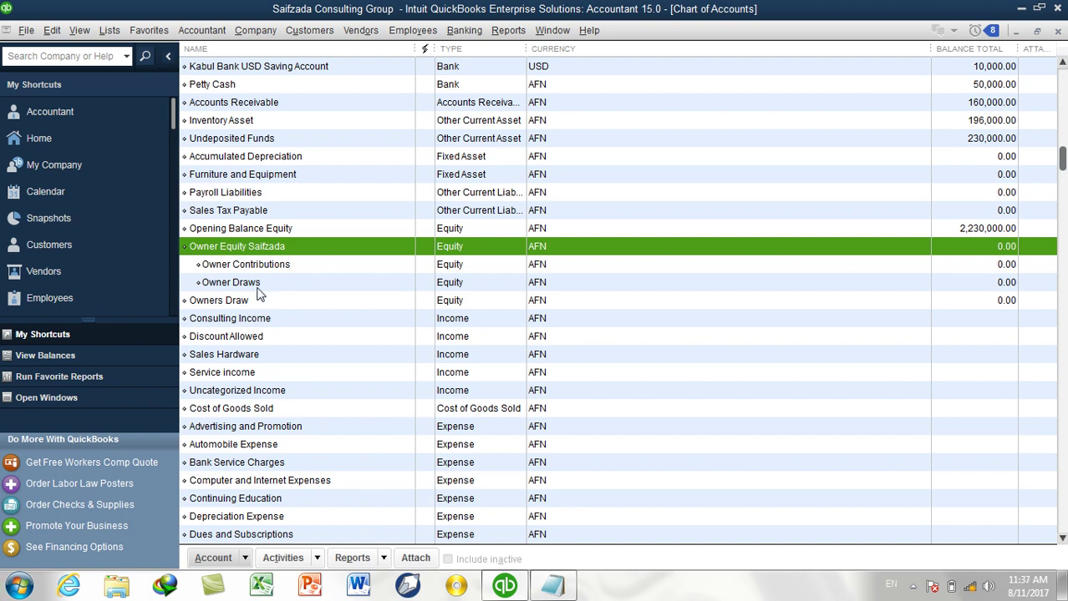
click(292, 271)
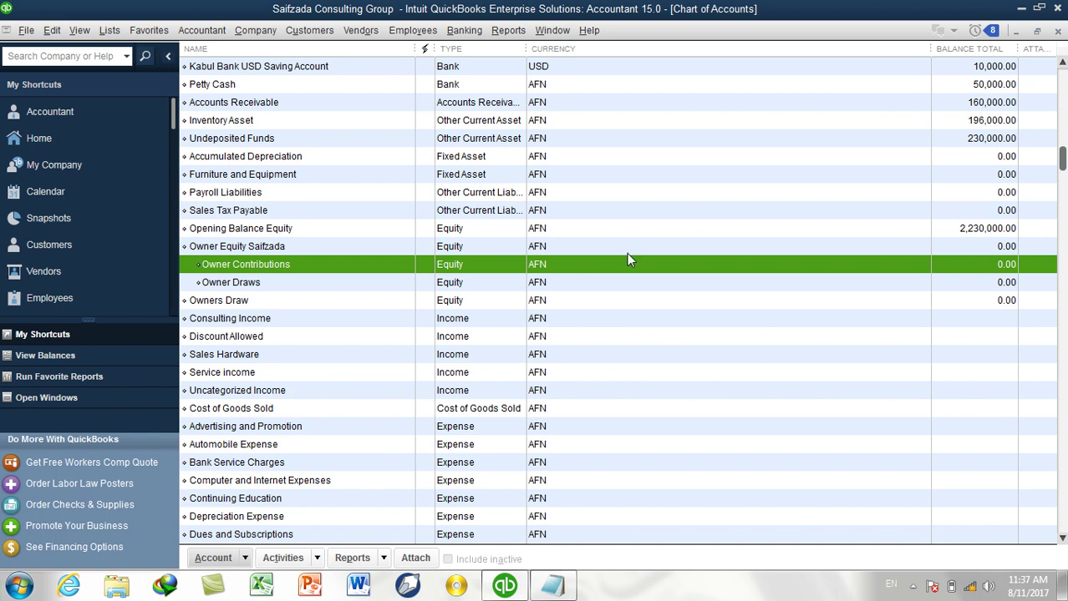
scroll(678, 213, up, 1)
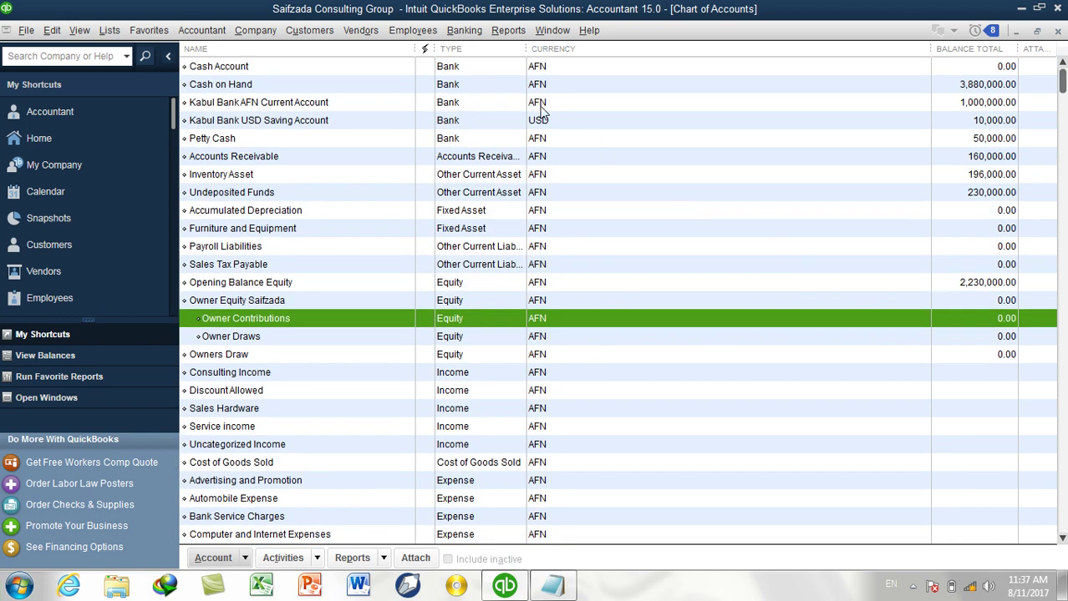
click(397, 72)
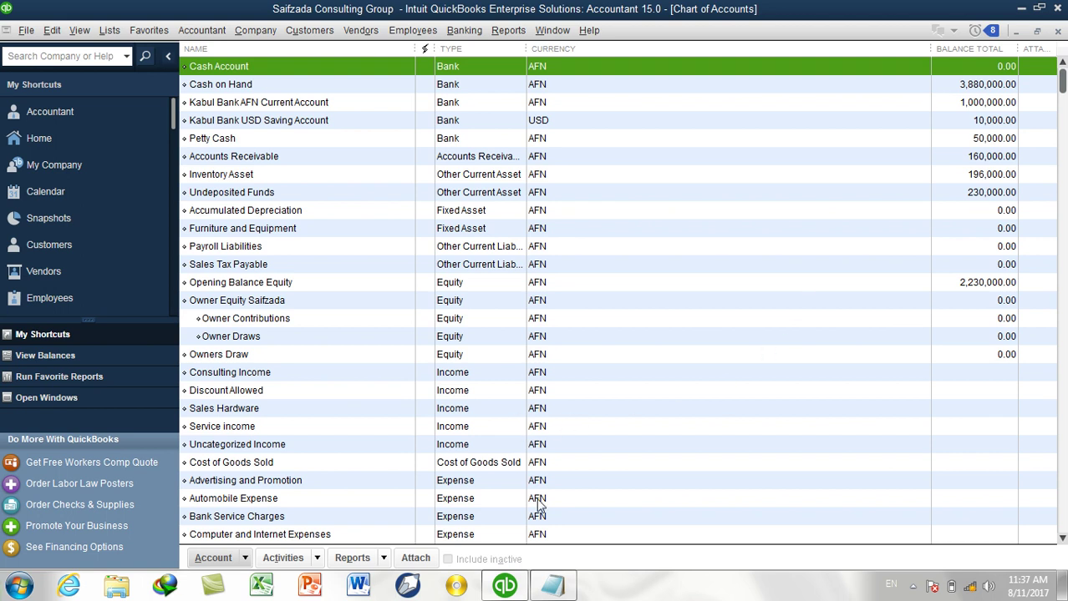
mouse_move(562, 590)
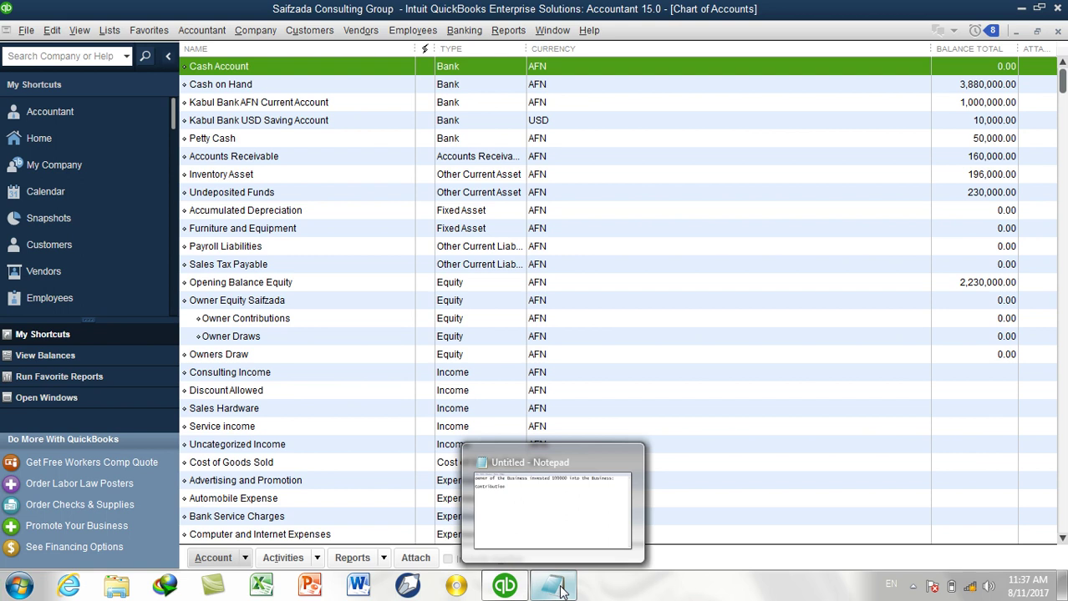
click(558, 587)
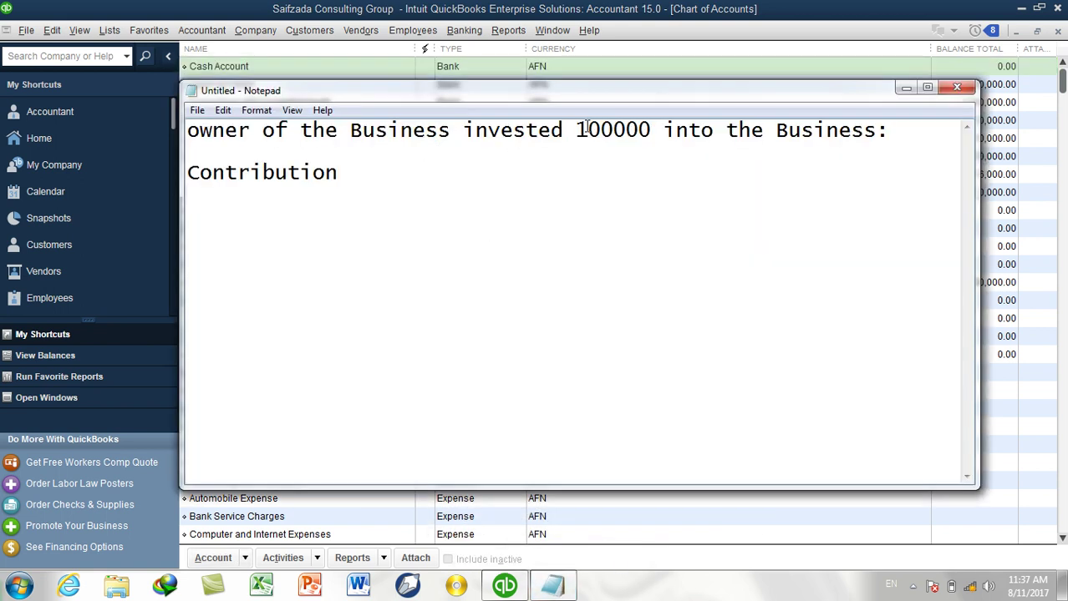
drag(576, 130, 652, 131)
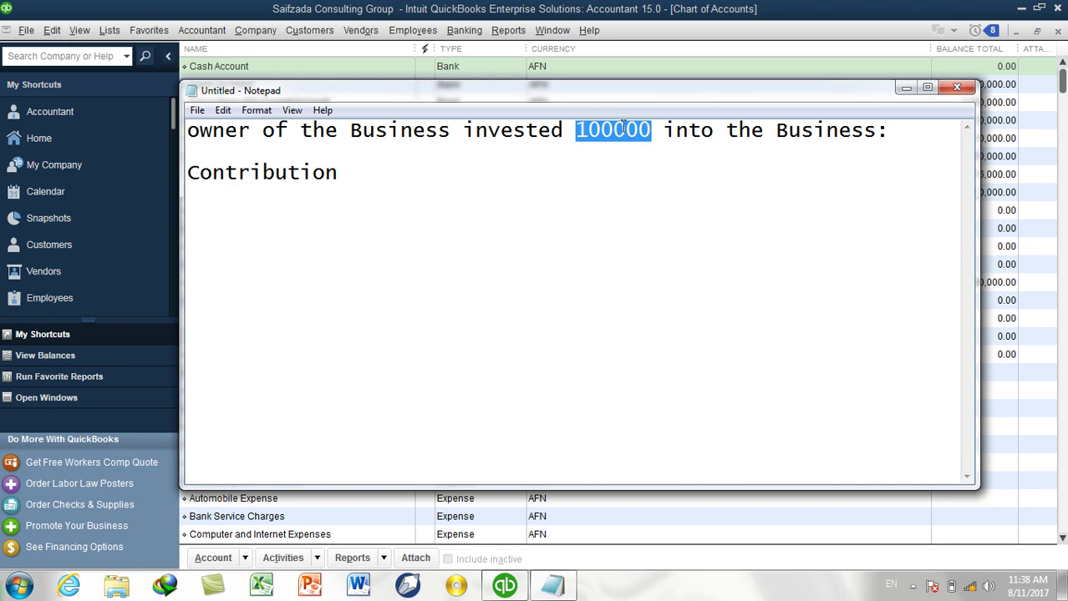
click(579, 10)
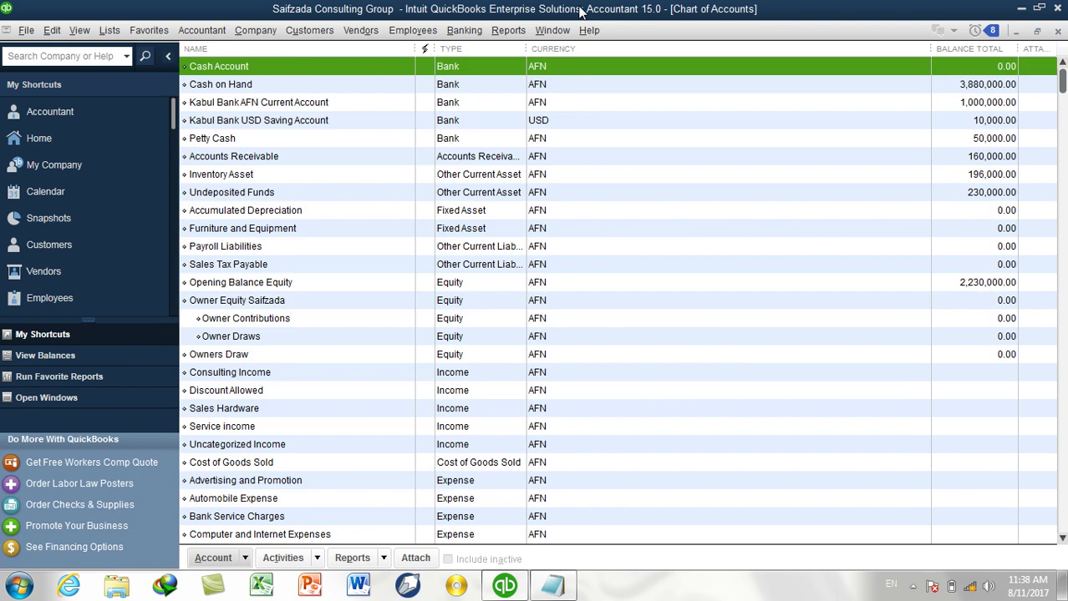
Open Make Deposits to show the 90,000, 100,000 and 40,000 AFN payments awaiting deposit.
click(477, 32)
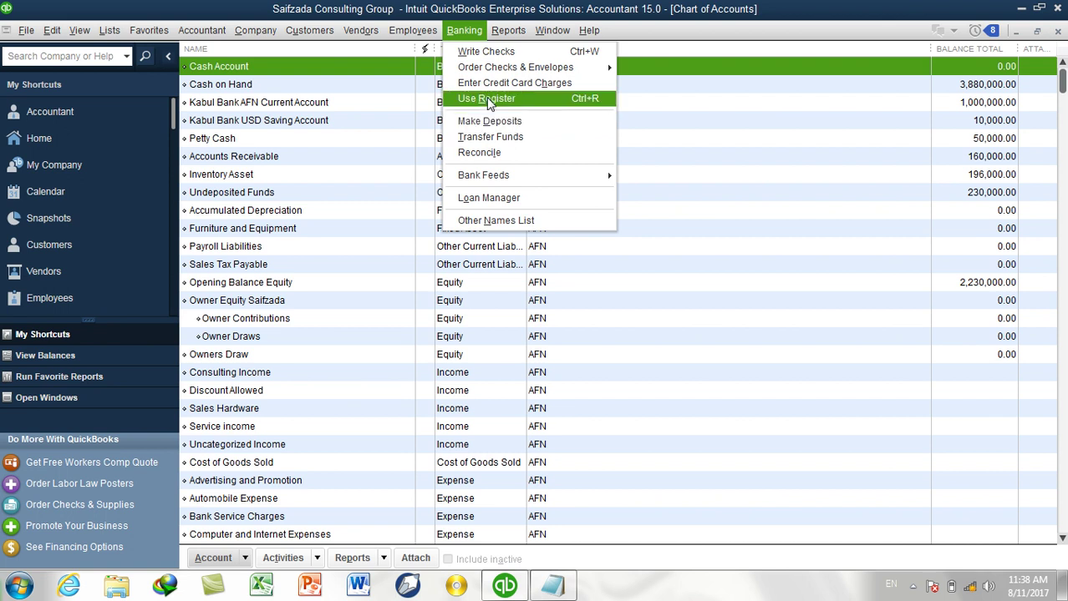
mouse_move(246, 30)
mouse_move(201, 30)
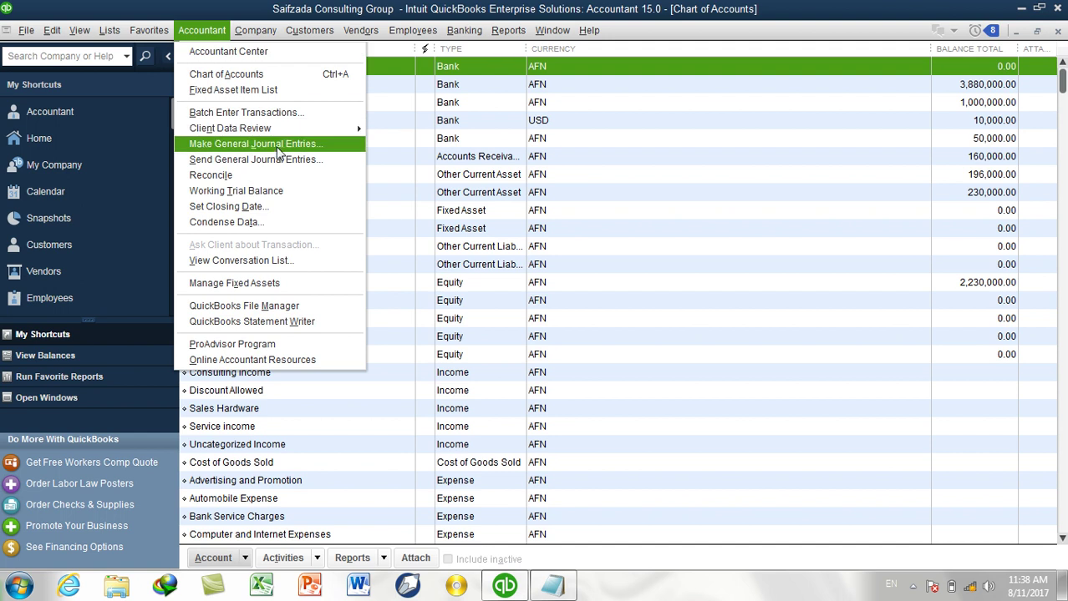
mouse_move(448, 34)
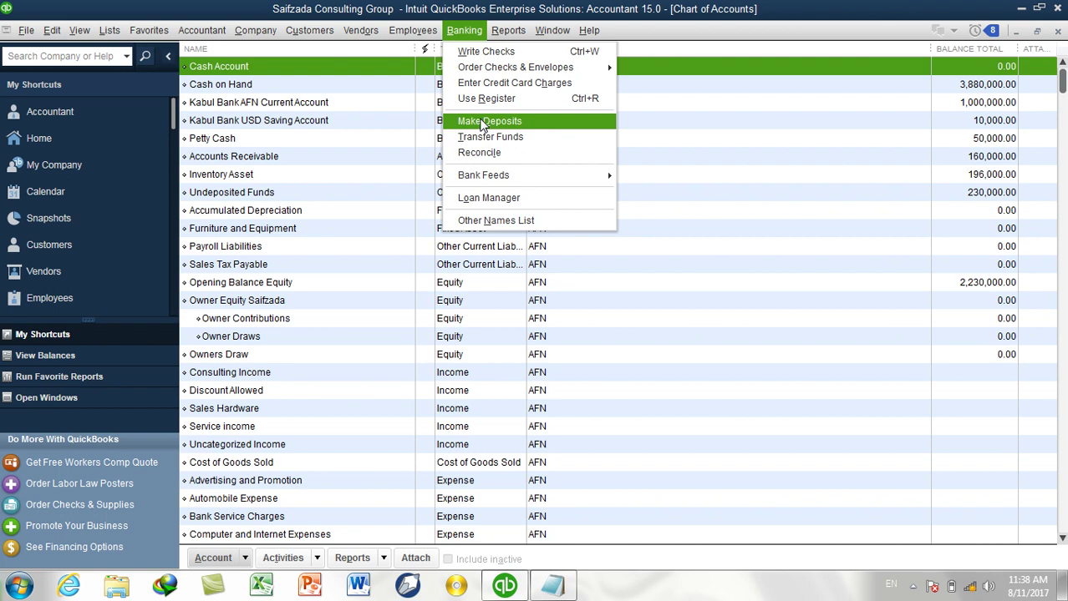
click(201, 30)
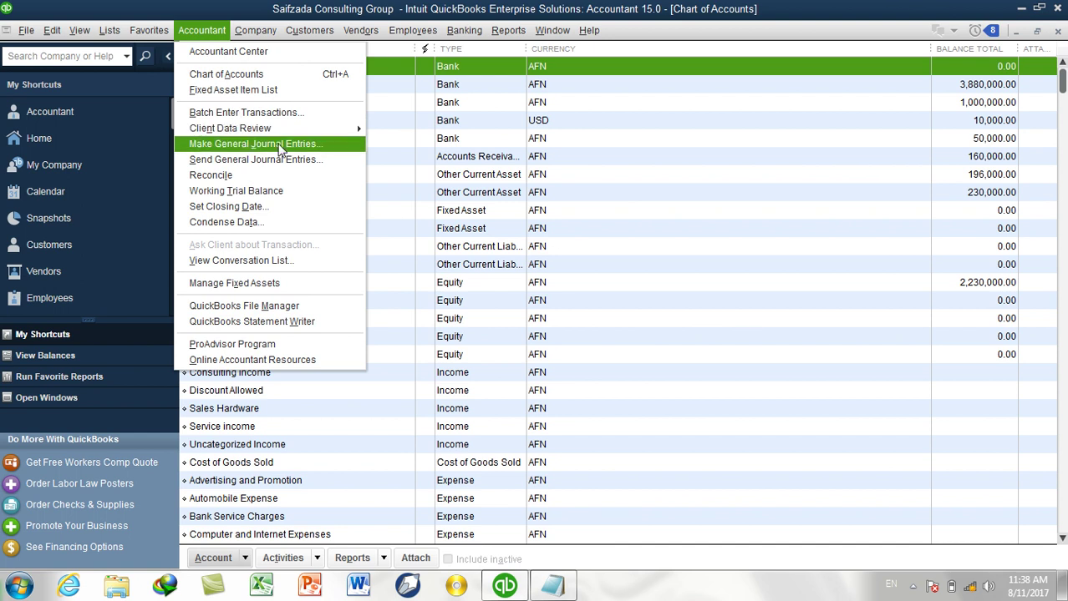
click(552, 587)
click(558, 589)
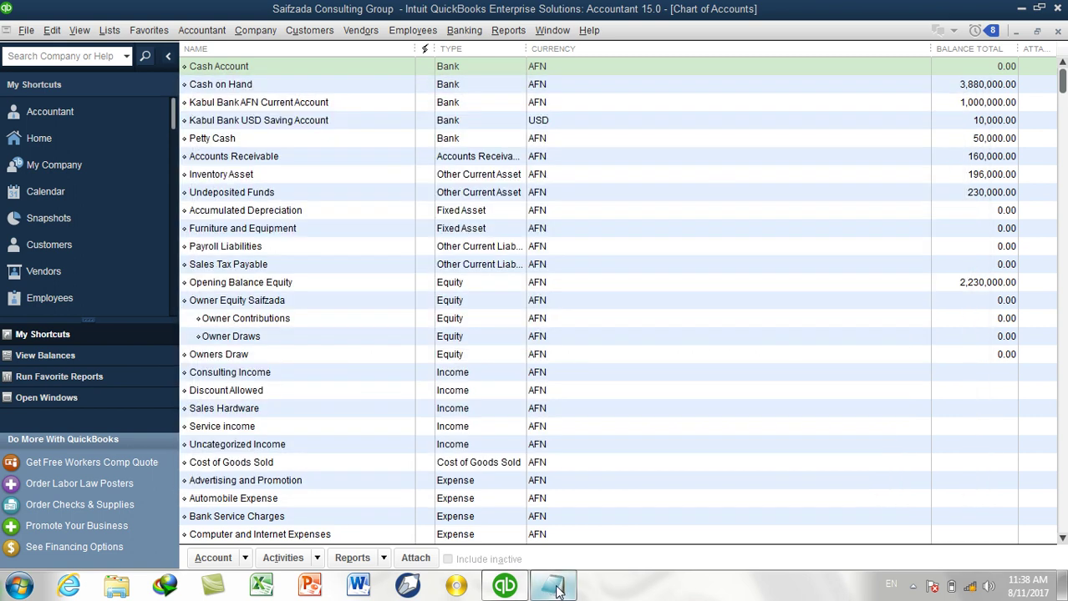
click(466, 38)
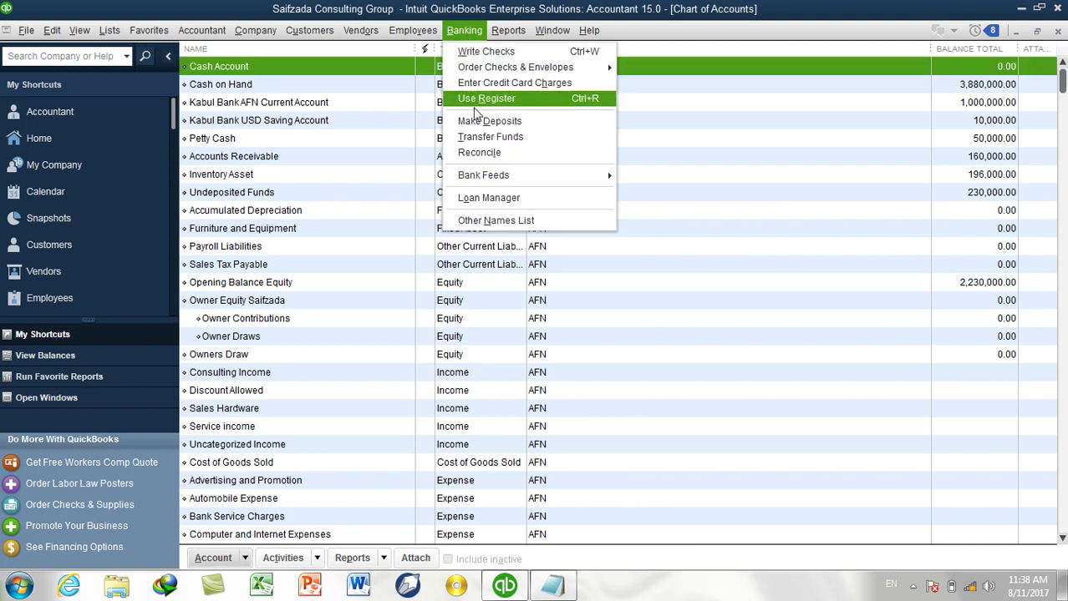
click(485, 124)
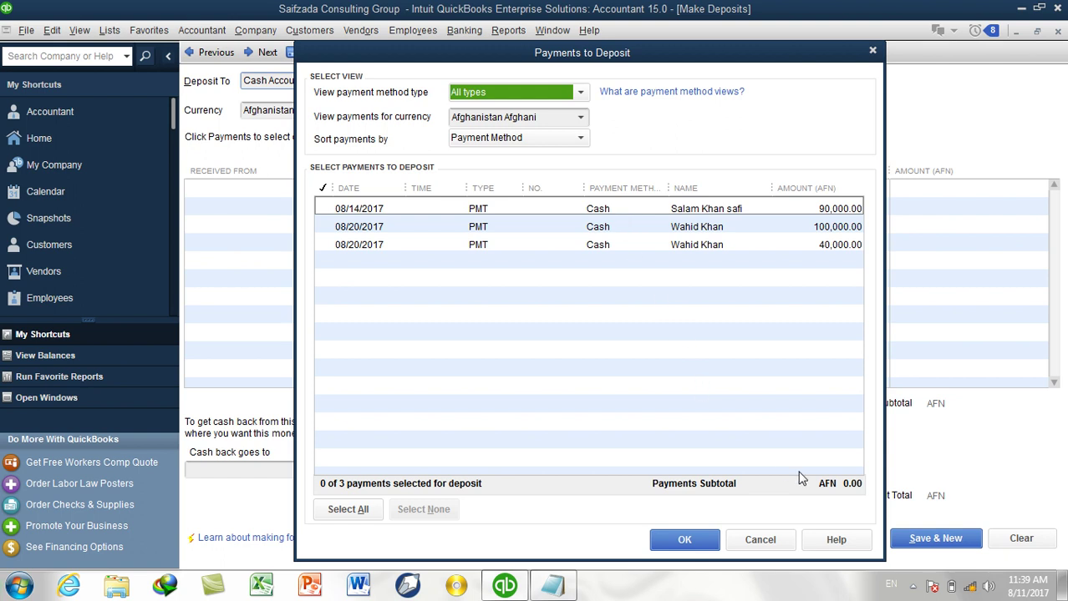
Dismiss Payments to Deposit, keep Cash Account as the deposit account, and date it 08/11/2017.
click(760, 540)
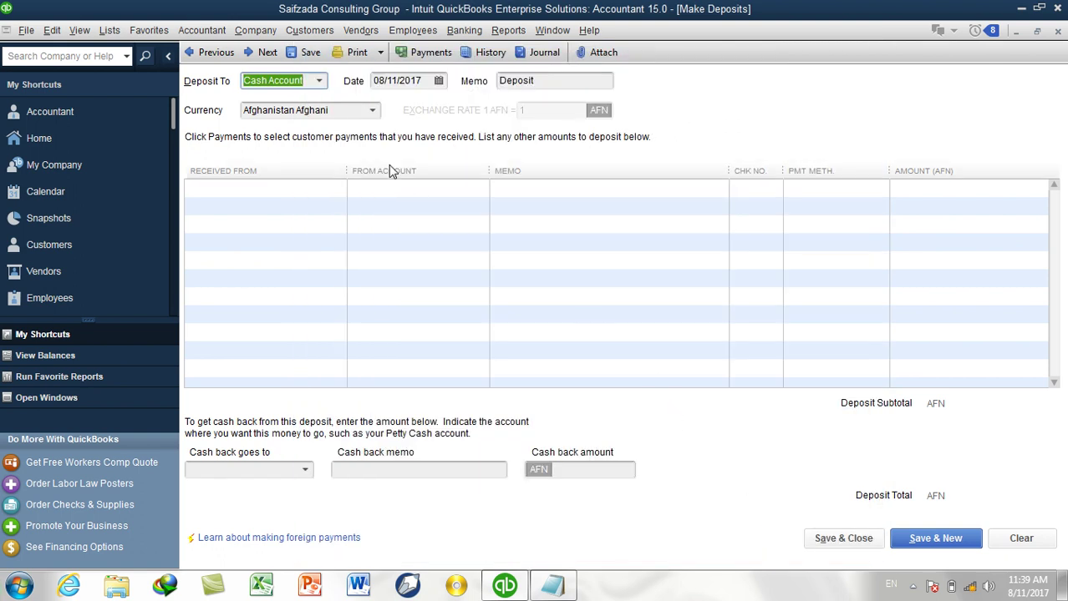
click(326, 87)
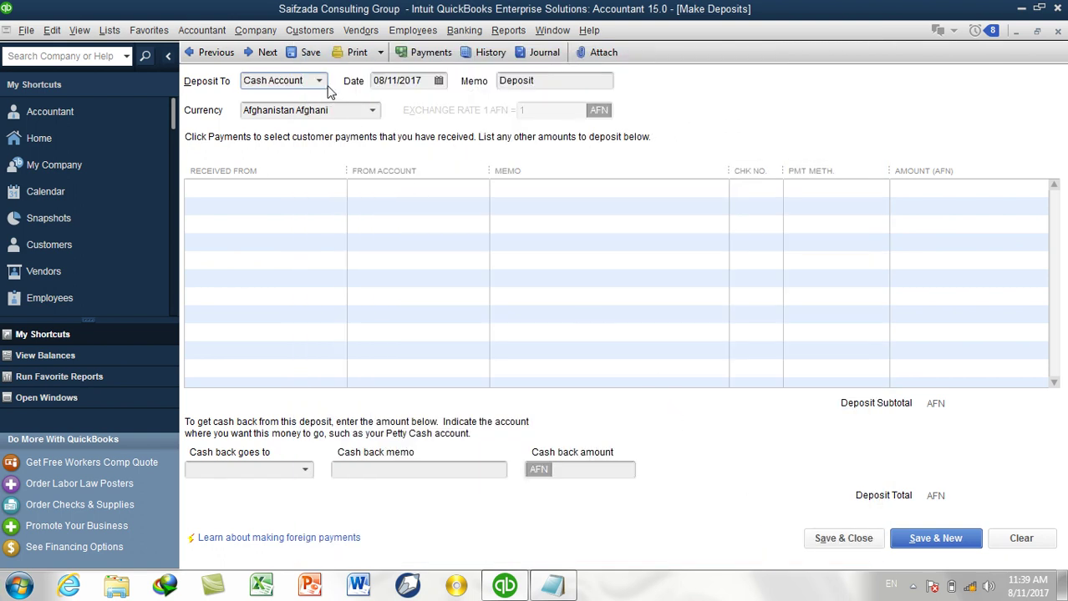
click(325, 86)
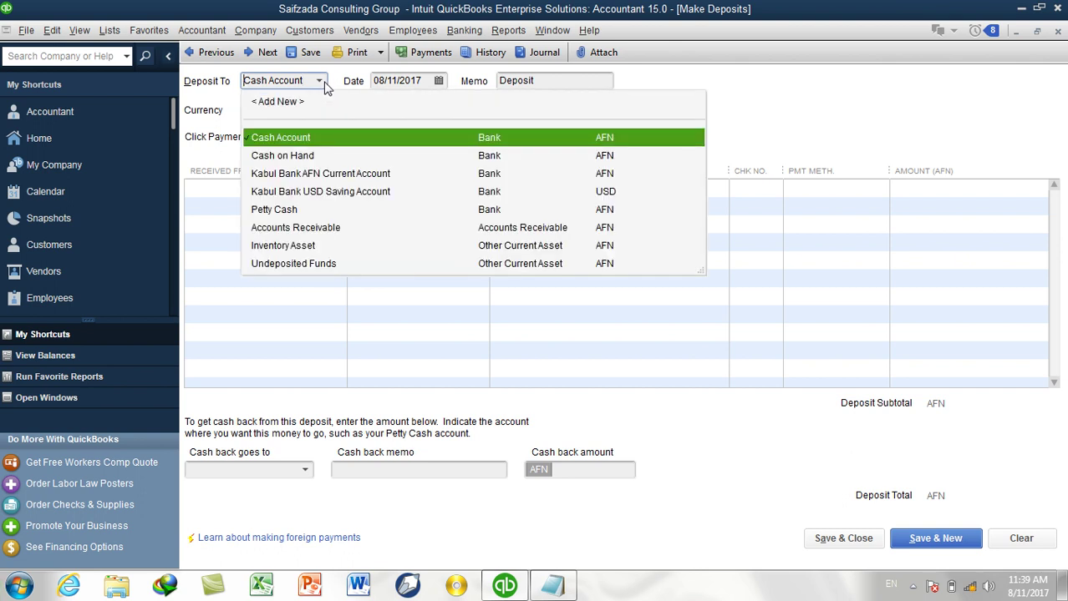
click(290, 140)
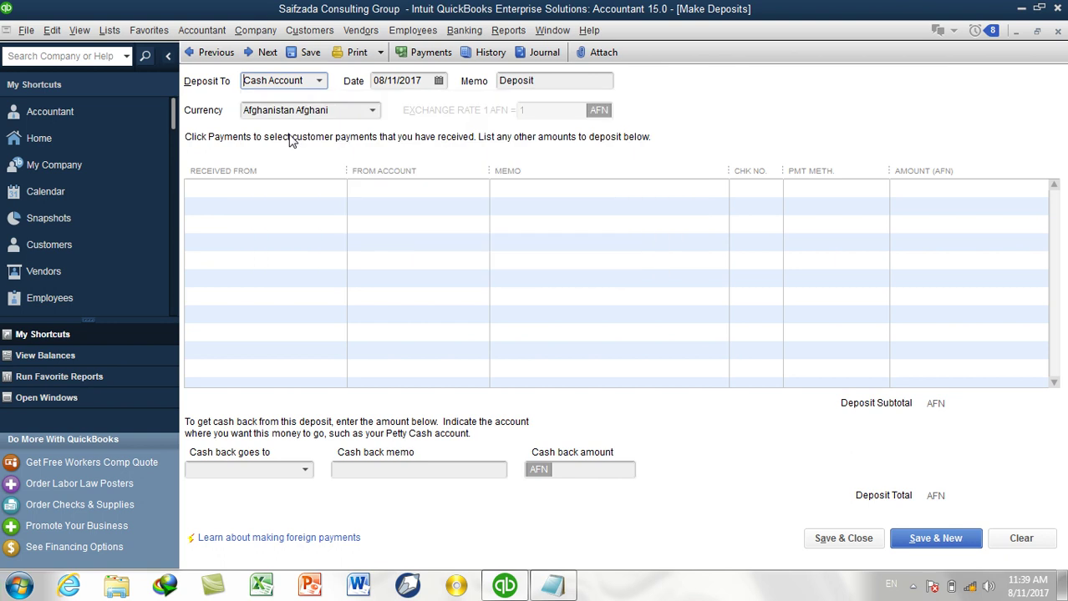
click(438, 83)
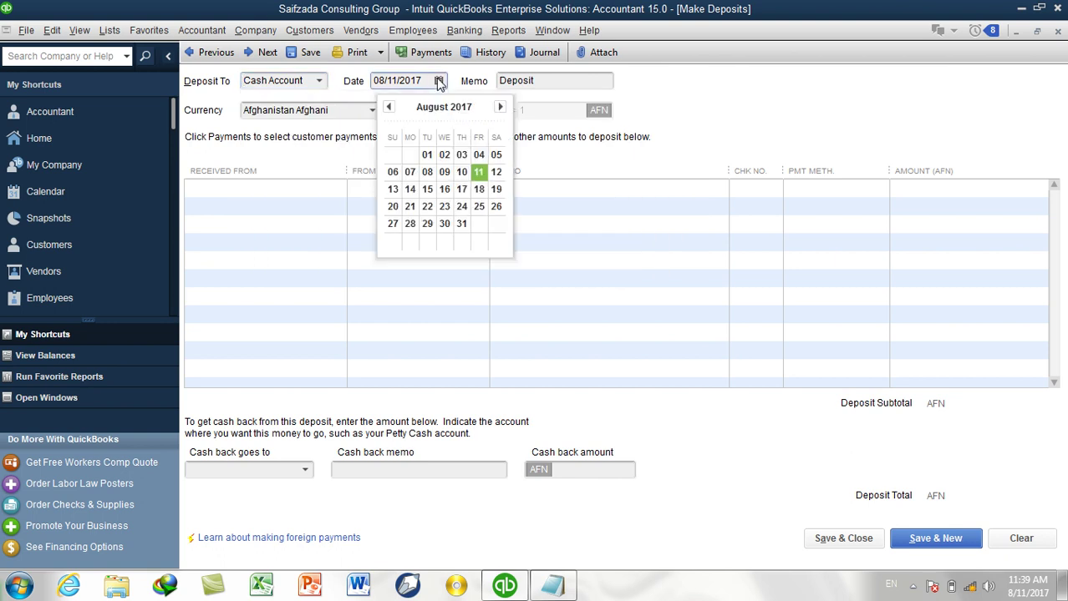
click(478, 175)
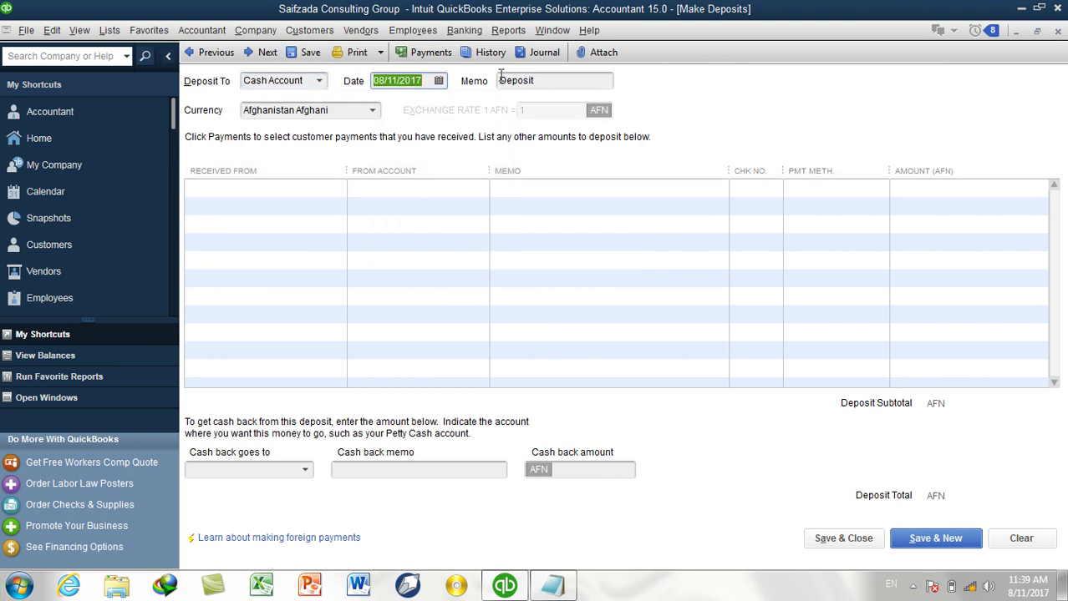
Keep Afghanistan Afghani as currency and open the first line's Received From list.
click(372, 111)
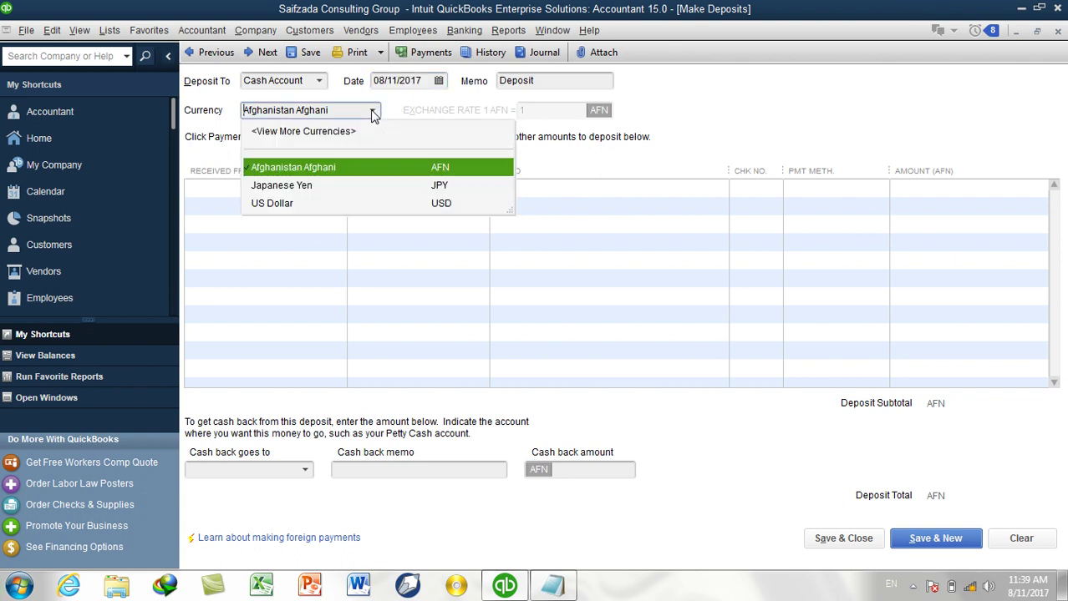
click(344, 169)
click(309, 189)
click(337, 188)
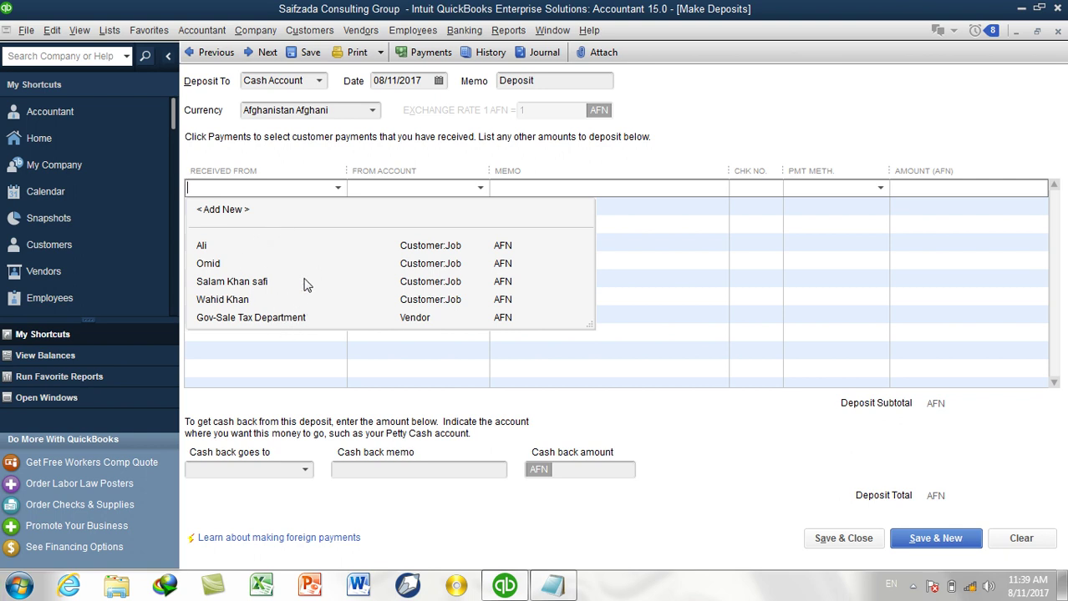
Add the owner as a new Other-type name in the Received From field.
click(251, 212)
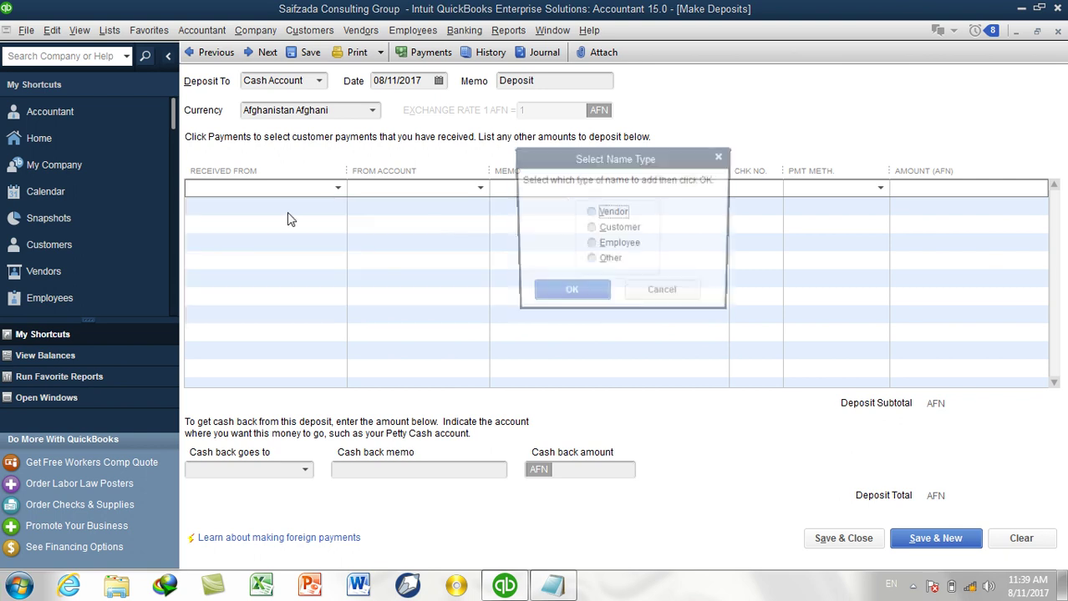
click(610, 261)
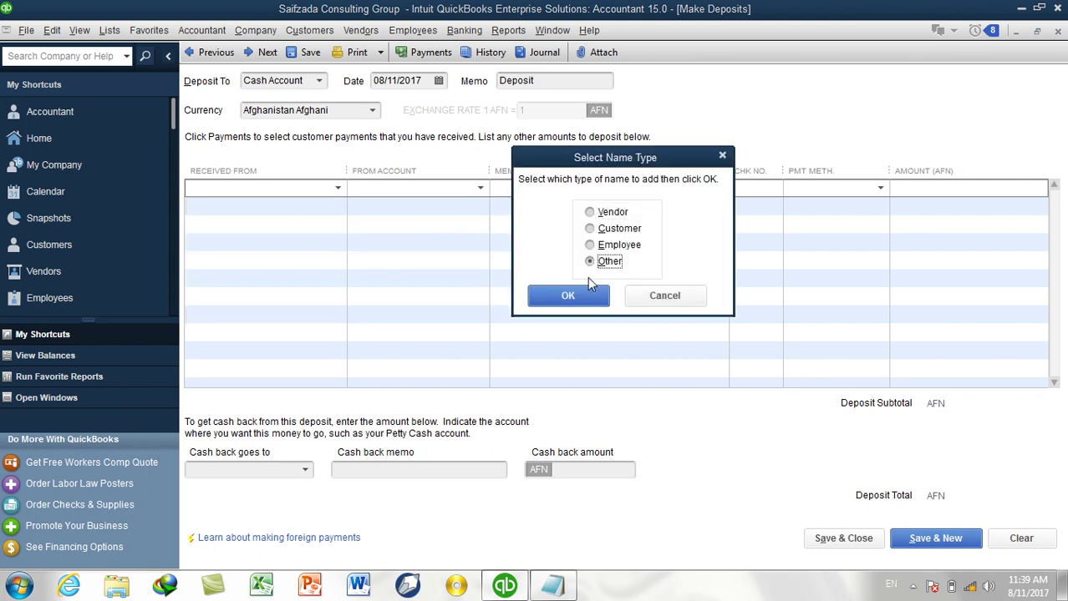
click(583, 292)
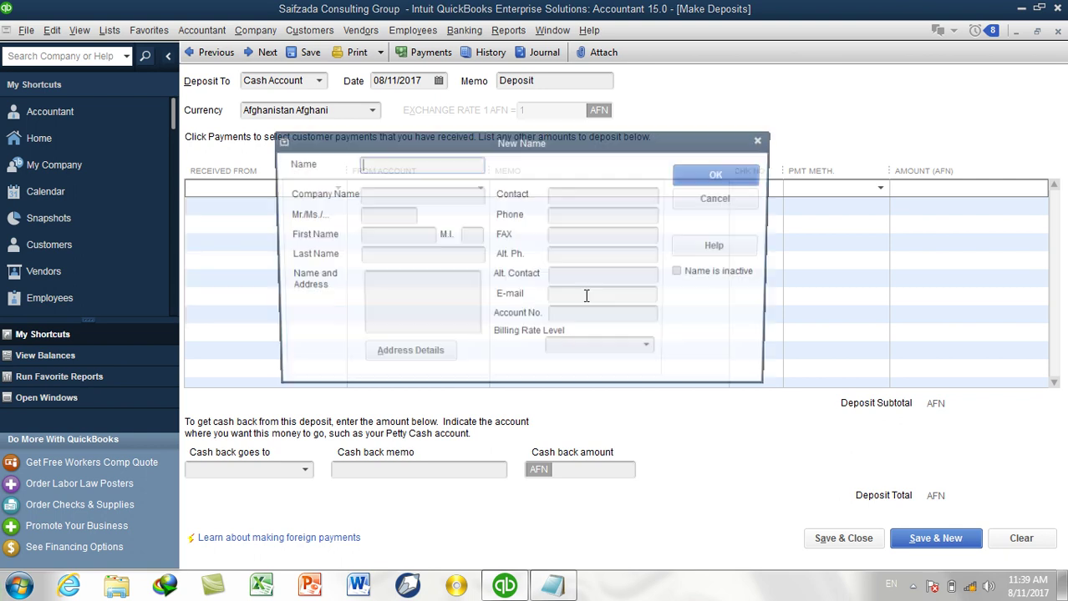
text(Saifzada)
click(719, 175)
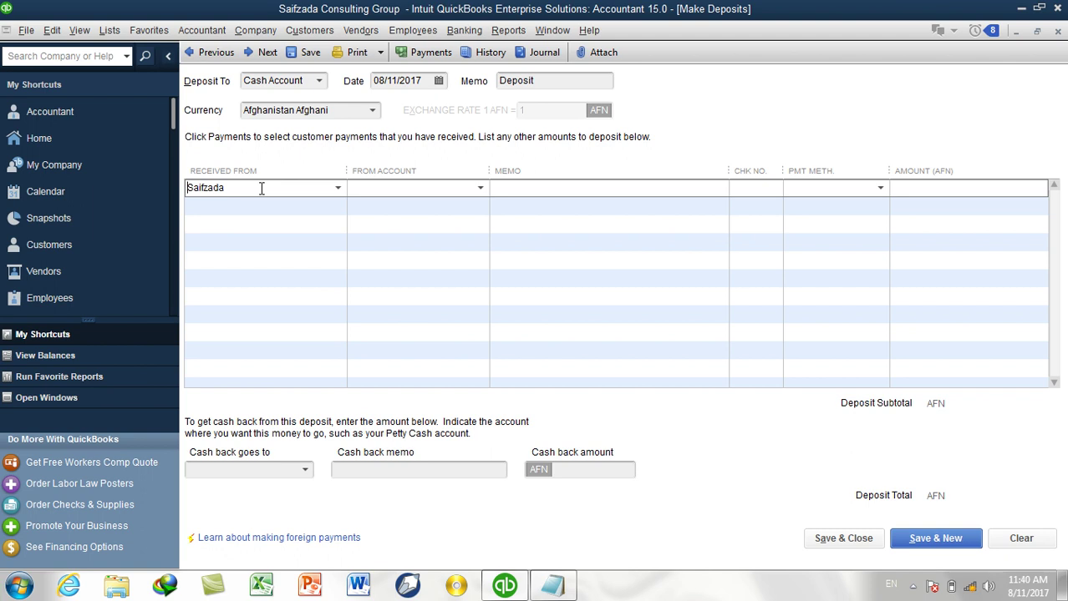
Set the line's From Account to Owner Equity:Owner Contributions.
click(375, 187)
text(Owner Equity Saifzada)
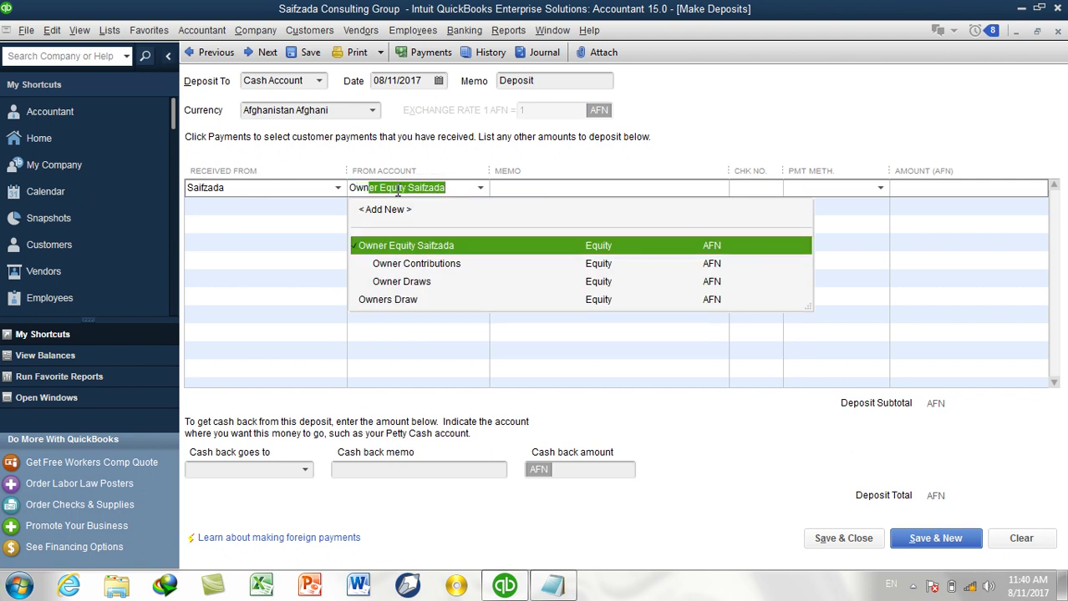
click(405, 263)
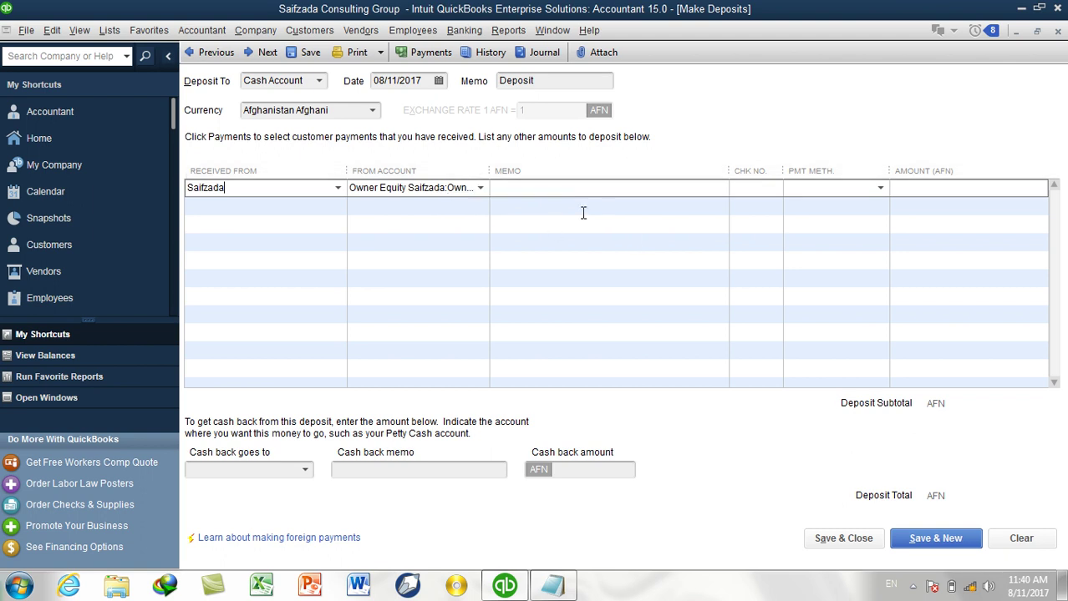
click(554, 84)
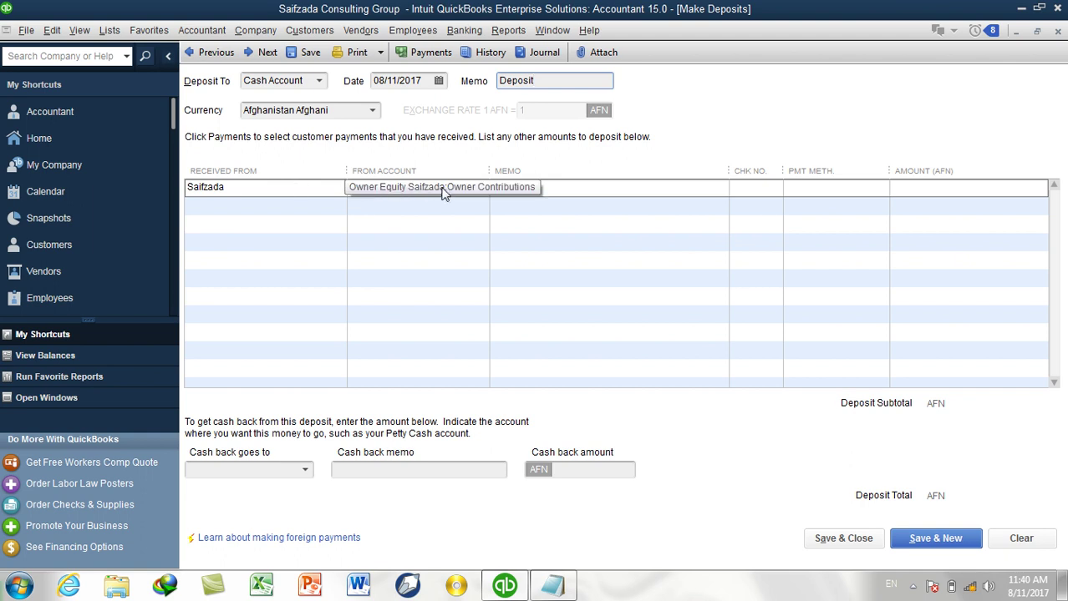
Give the line amount 100,000, payment method Cash, and memo 'Owner Contribution to the business'.
click(926, 188)
text(100,000)
key(Tab)
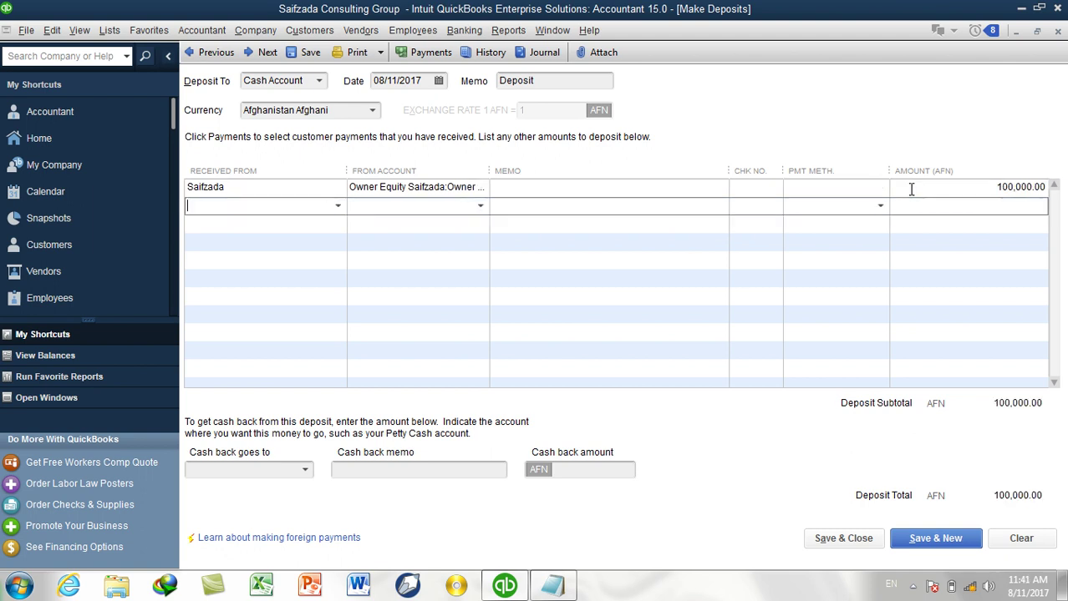
click(911, 189)
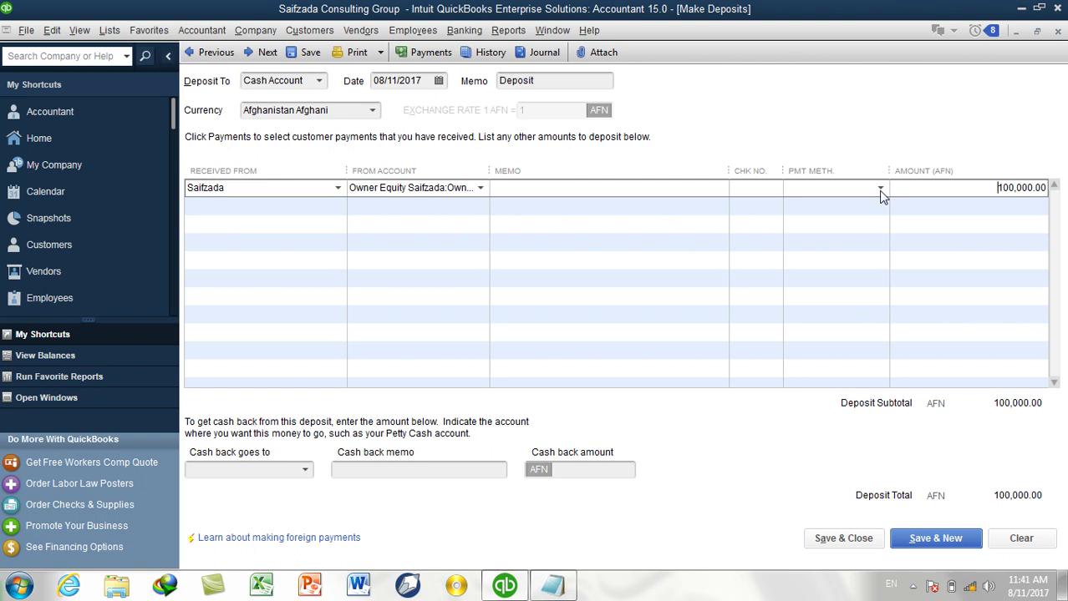
click(881, 194)
click(833, 248)
click(662, 192)
text(Owner Contribution to the)
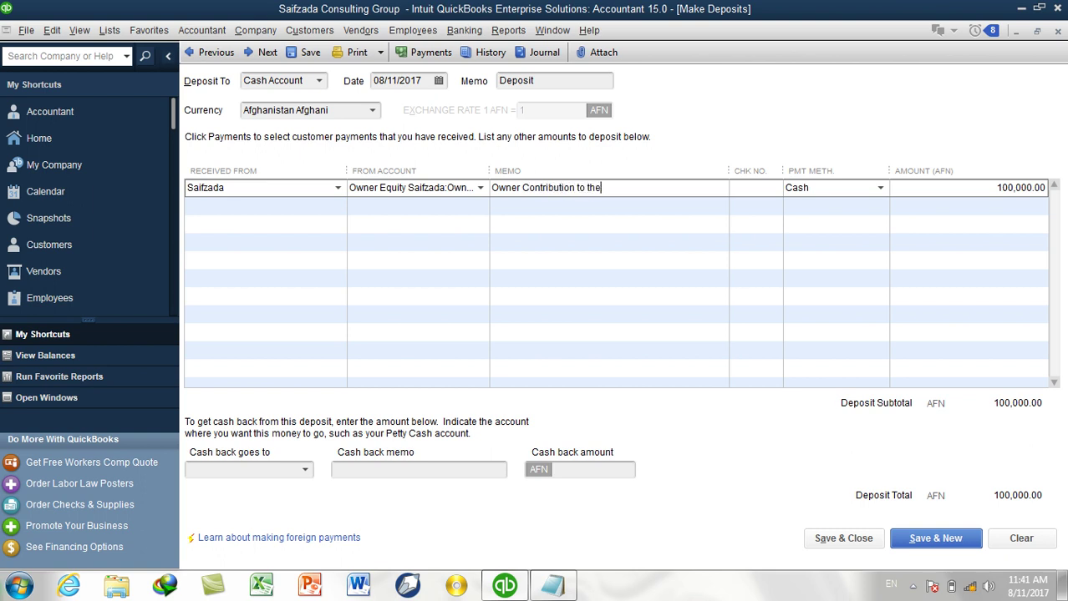
text( business)
text(10000)
text(0)
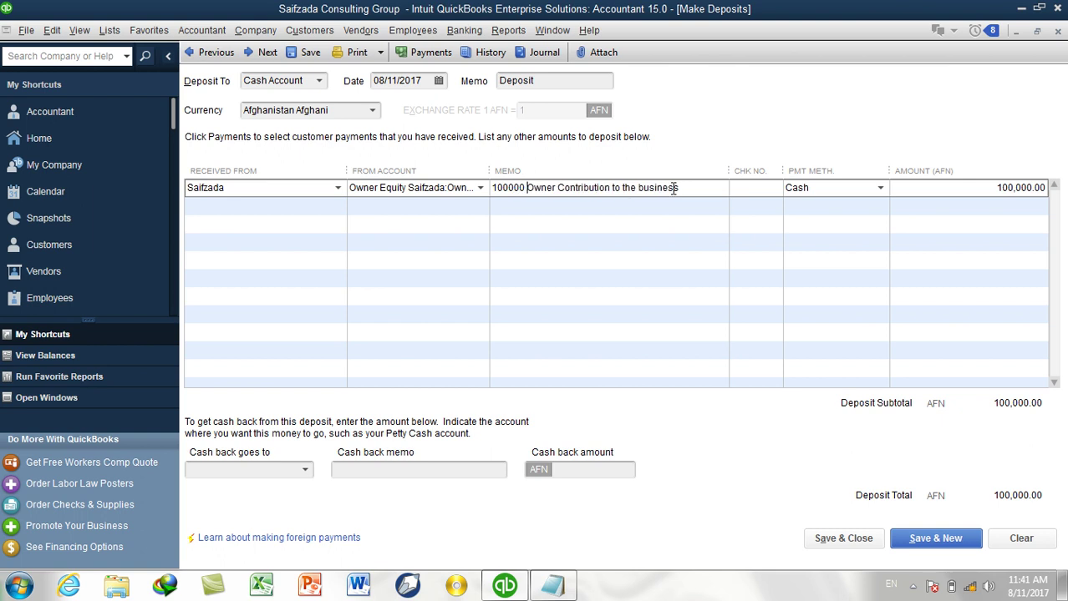
Save and close the 100,000 AFN owner deposit, then go to Reports > Accountant & Taxes.
click(839, 539)
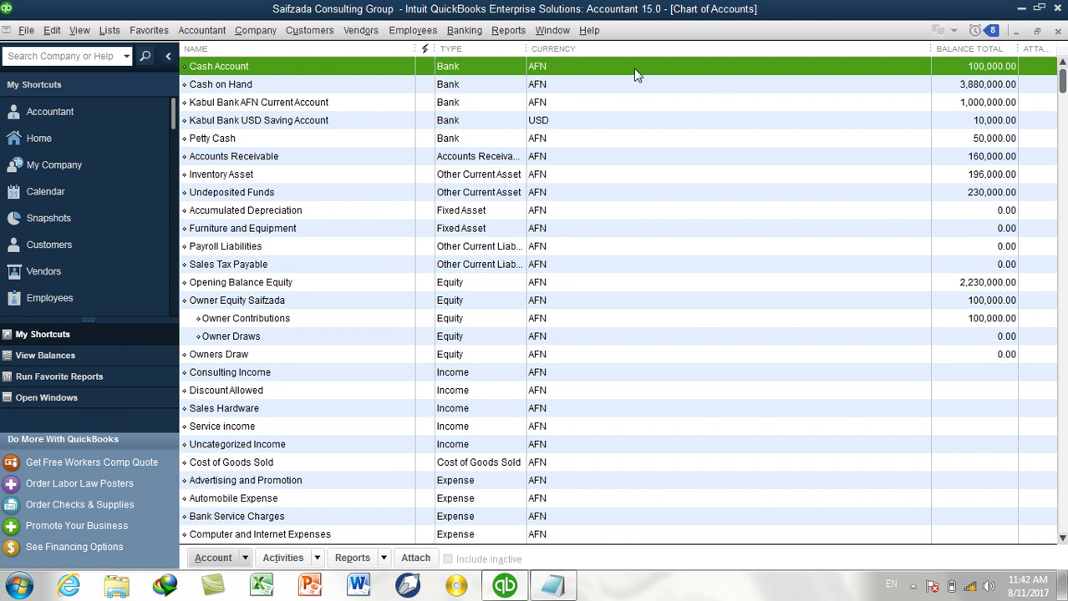
click(505, 30)
mouse_move(583, 325)
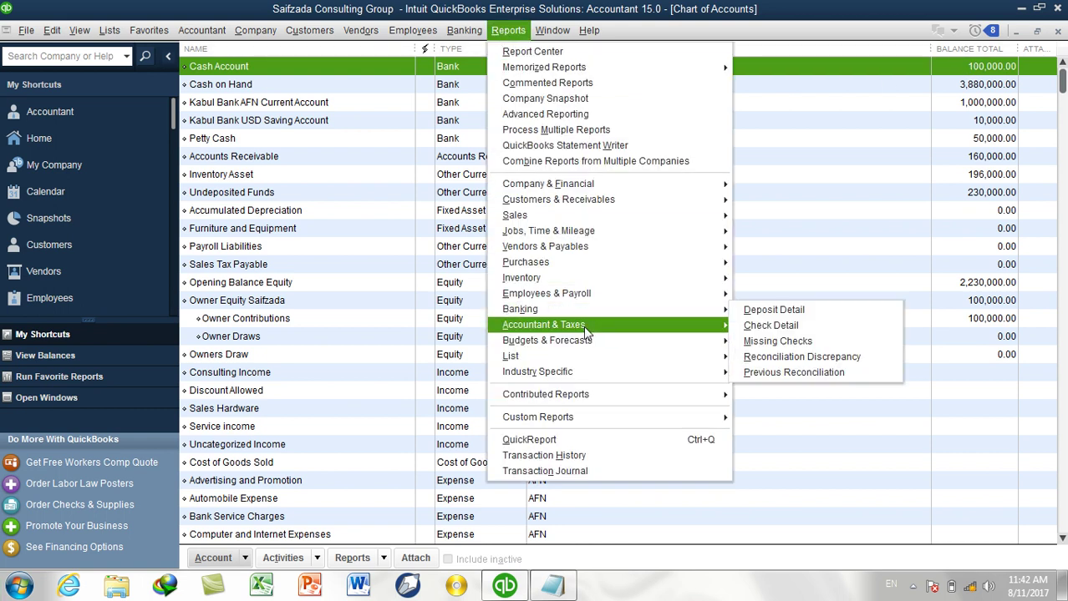
click(771, 67)
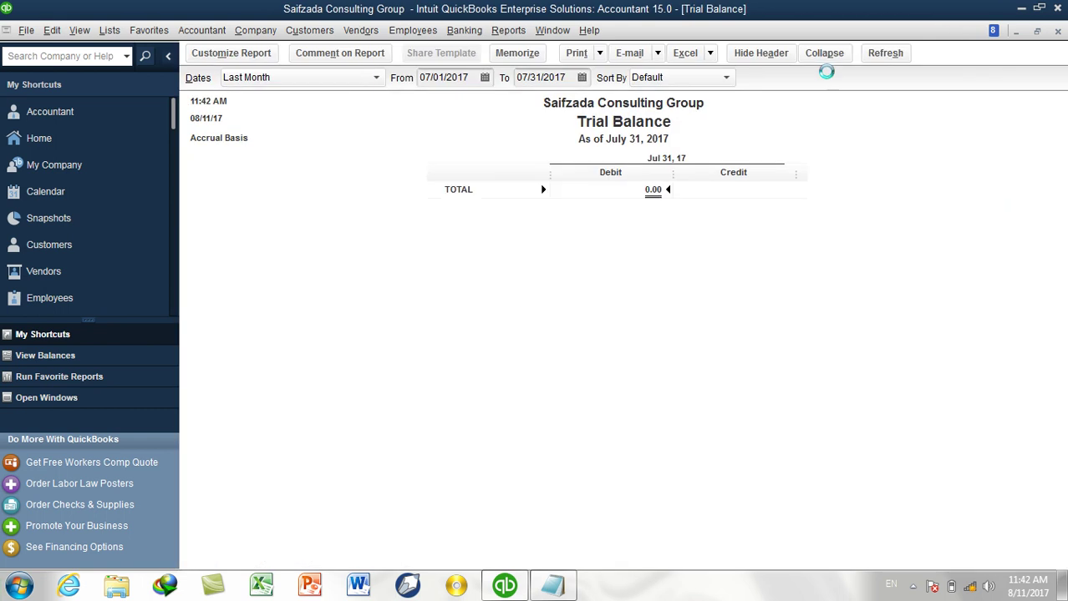
key(a)
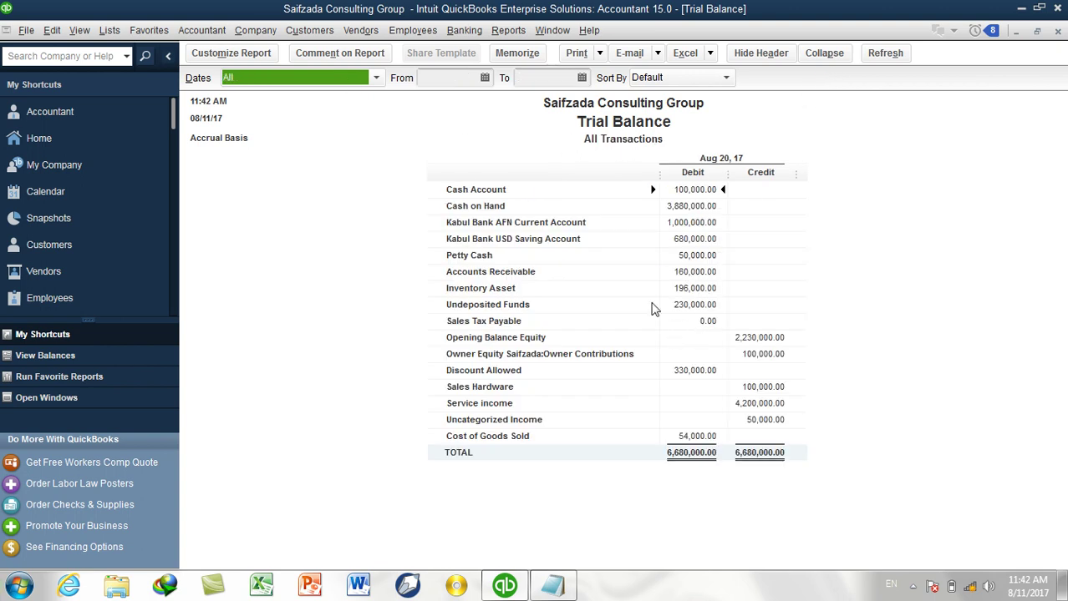
double_click(699, 190)
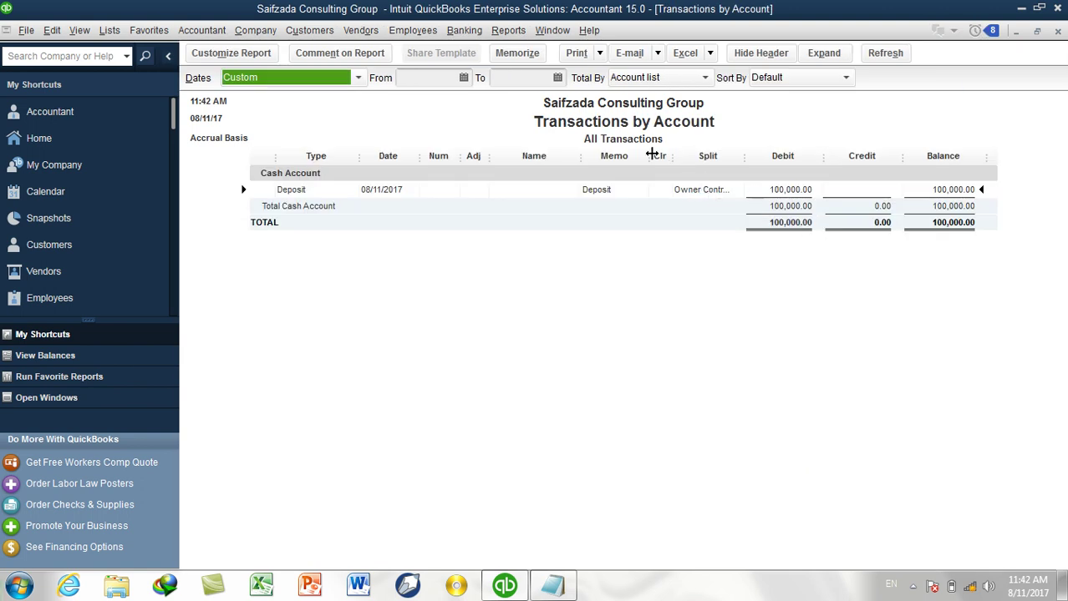
drag(675, 159, 627, 165)
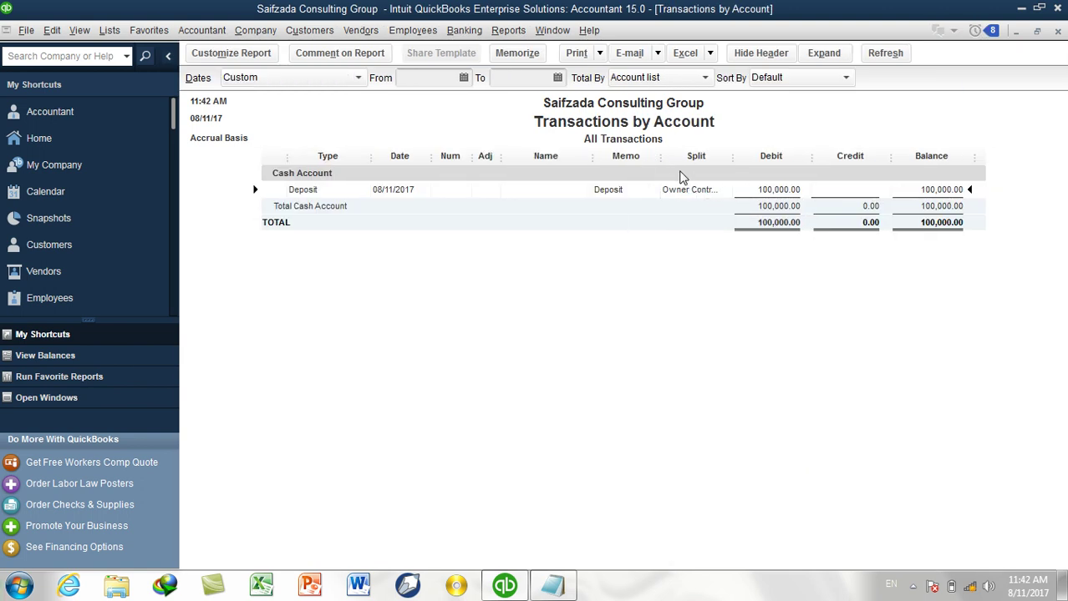
drag(728, 155, 790, 173)
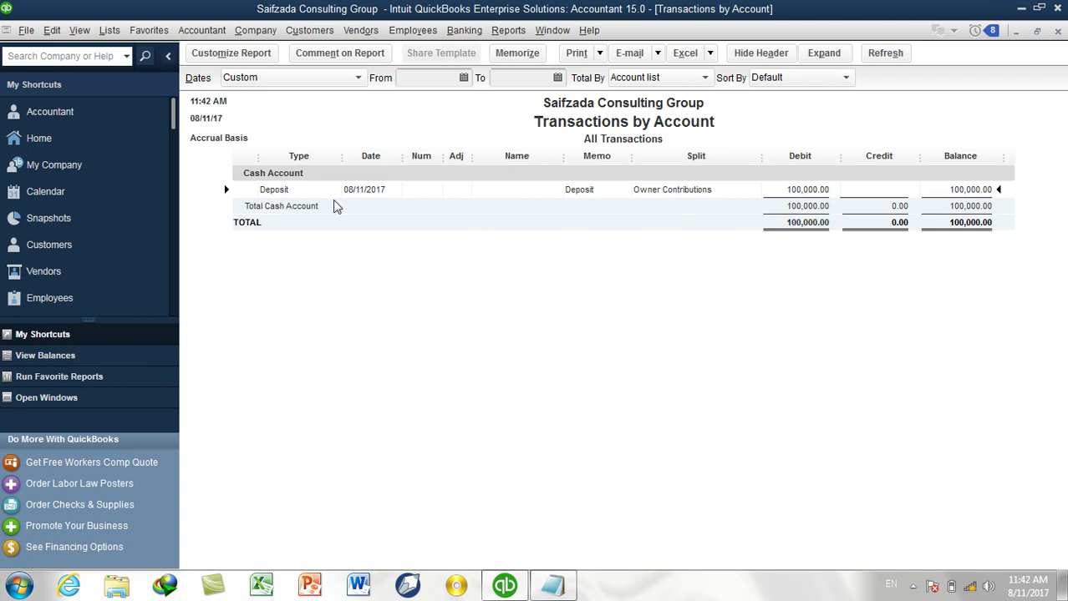
click(1057, 32)
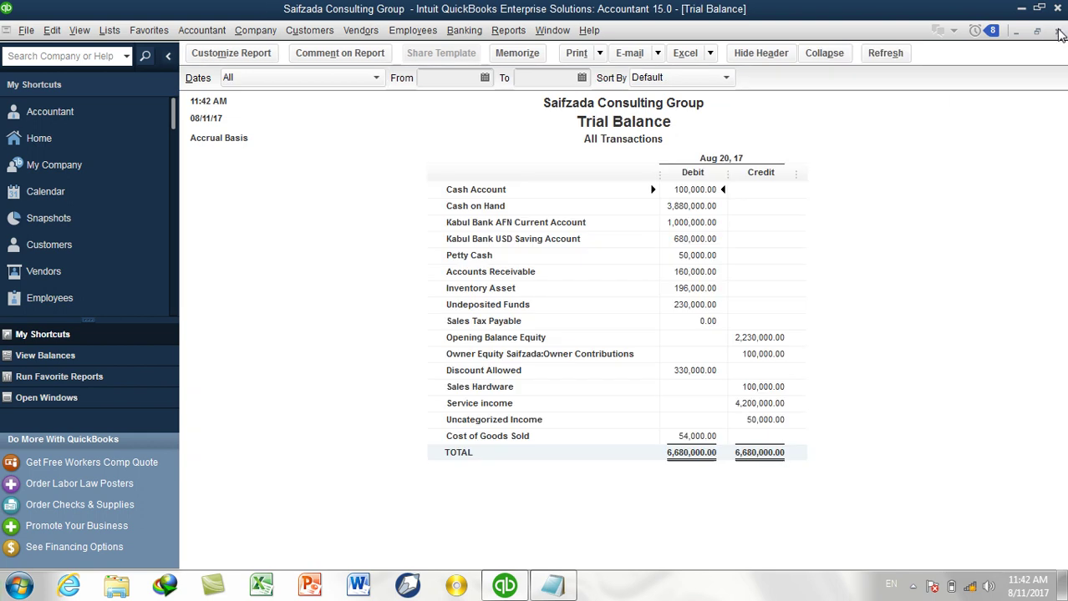
click(1057, 32)
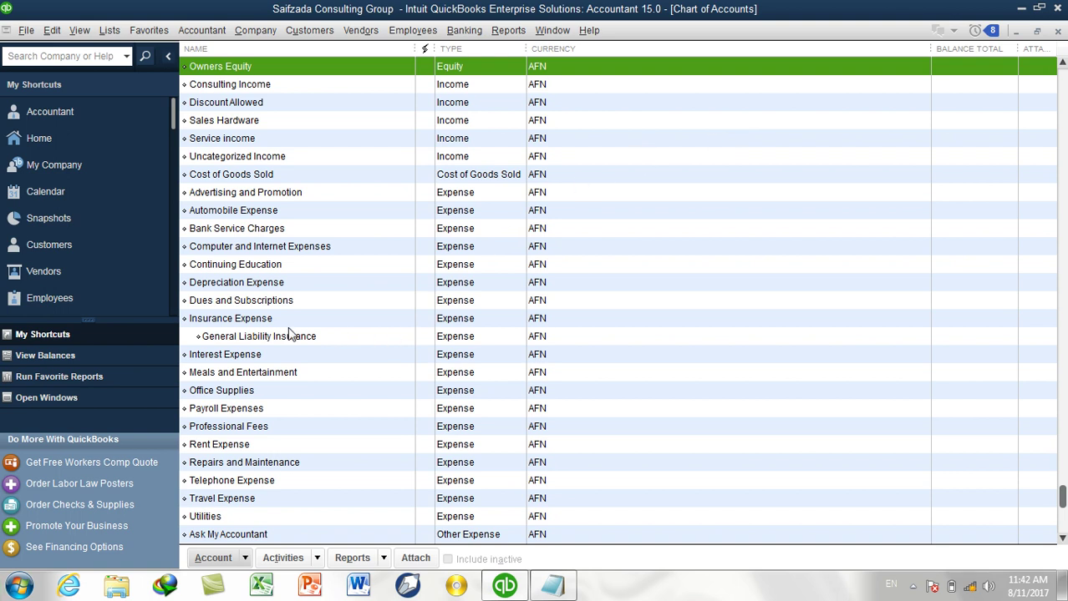
scroll(286, 334, up, 1)
scroll(303, 335, up, 4)
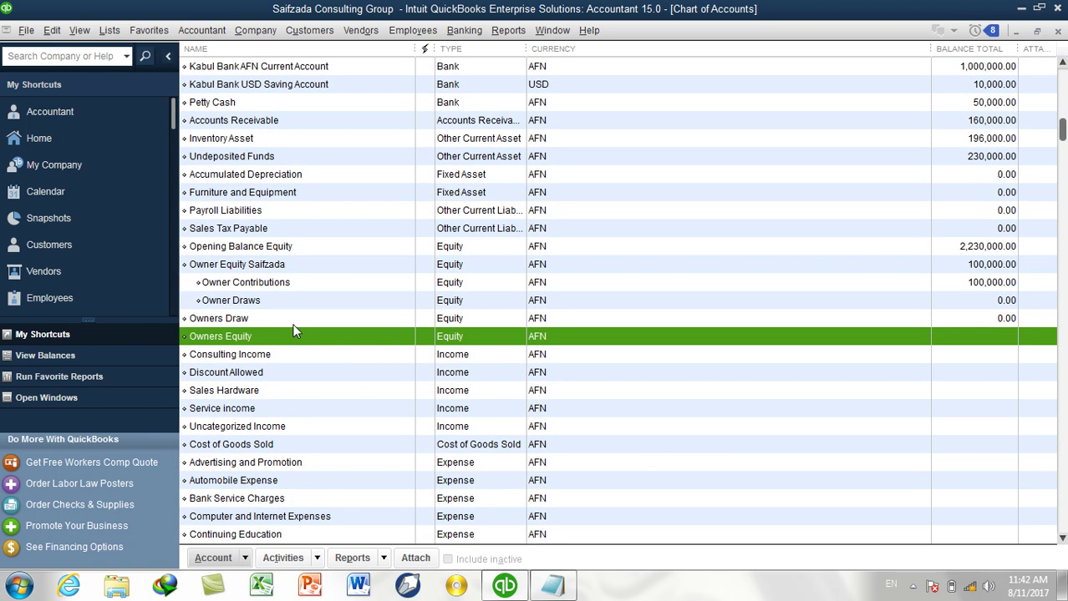
click(226, 301)
click(363, 290)
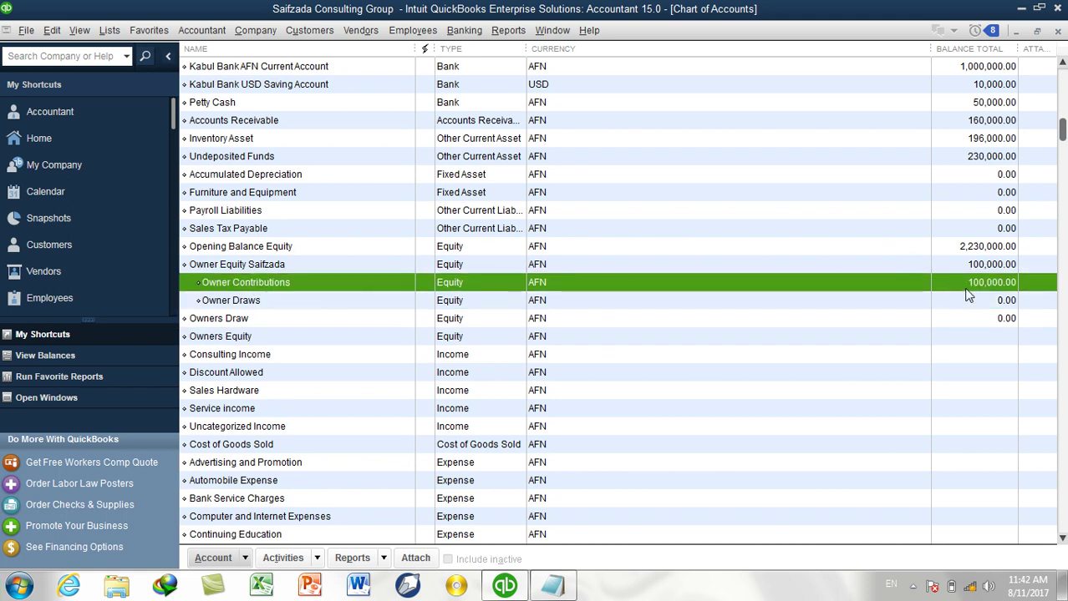
click(242, 264)
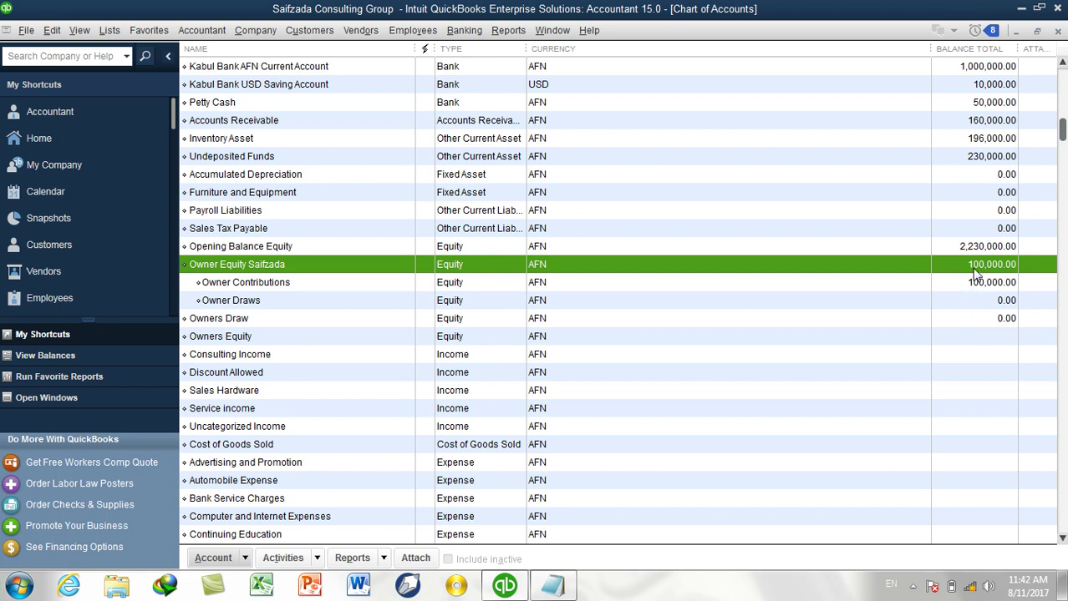
click(220, 33)
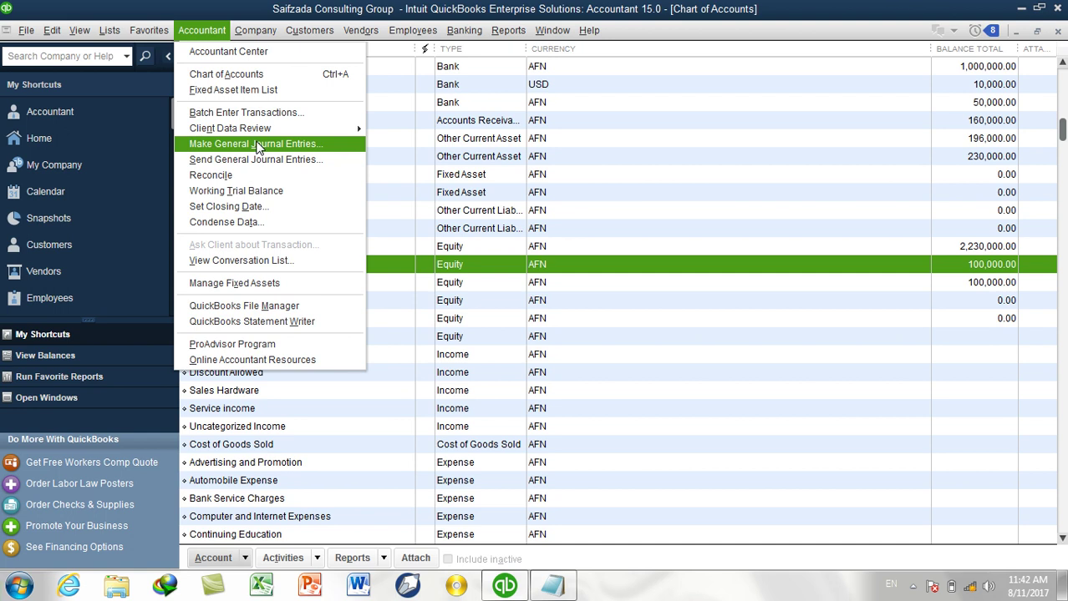
Start a new general journal entry, dismiss the numbering notice, and date it 08/12/2017.
click(258, 146)
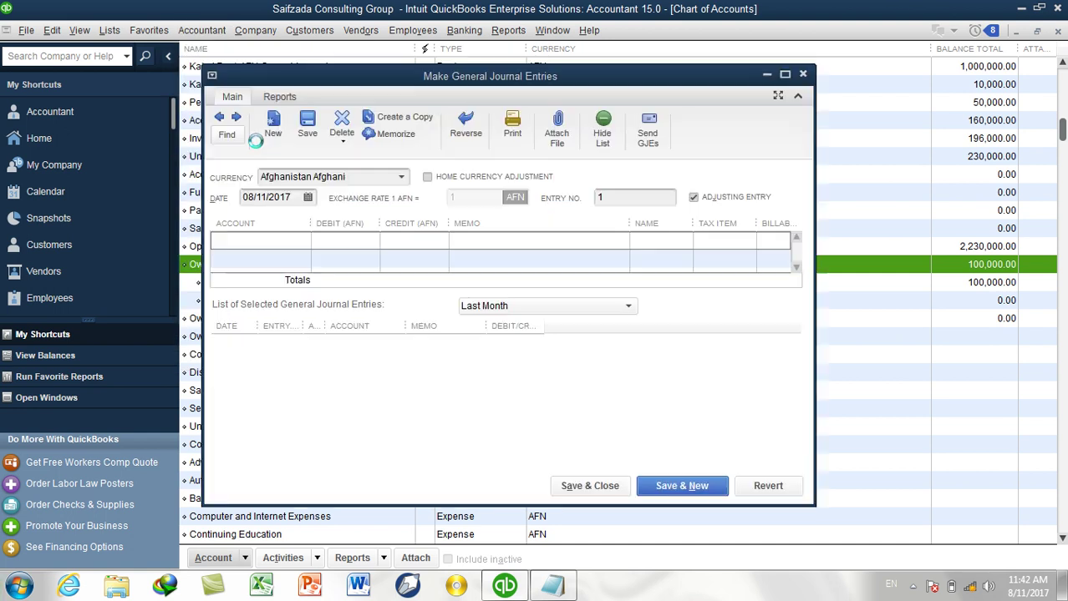
click(622, 254)
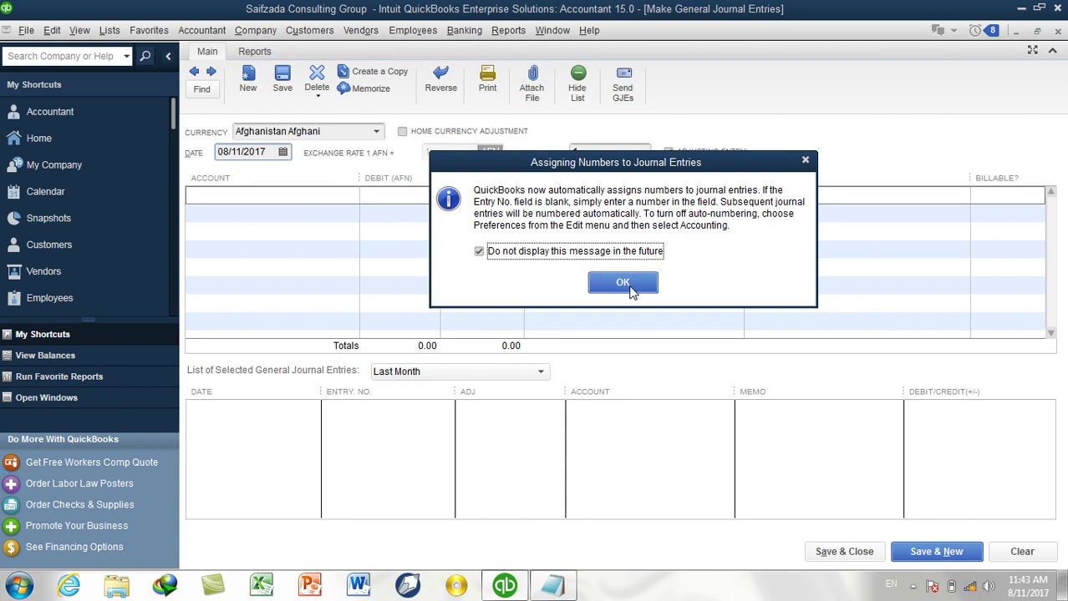
click(622, 283)
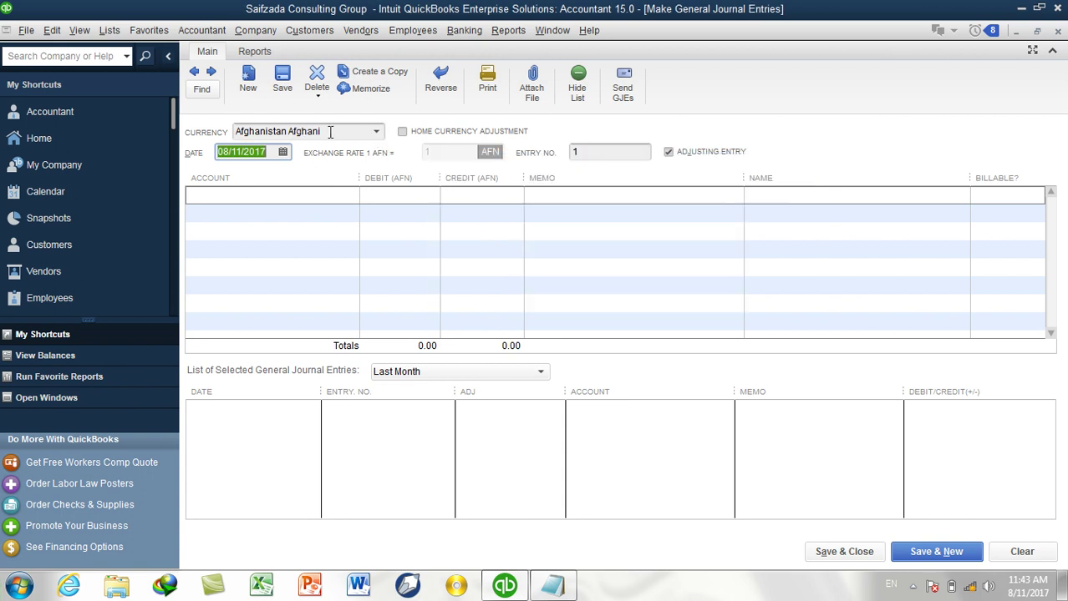
click(282, 152)
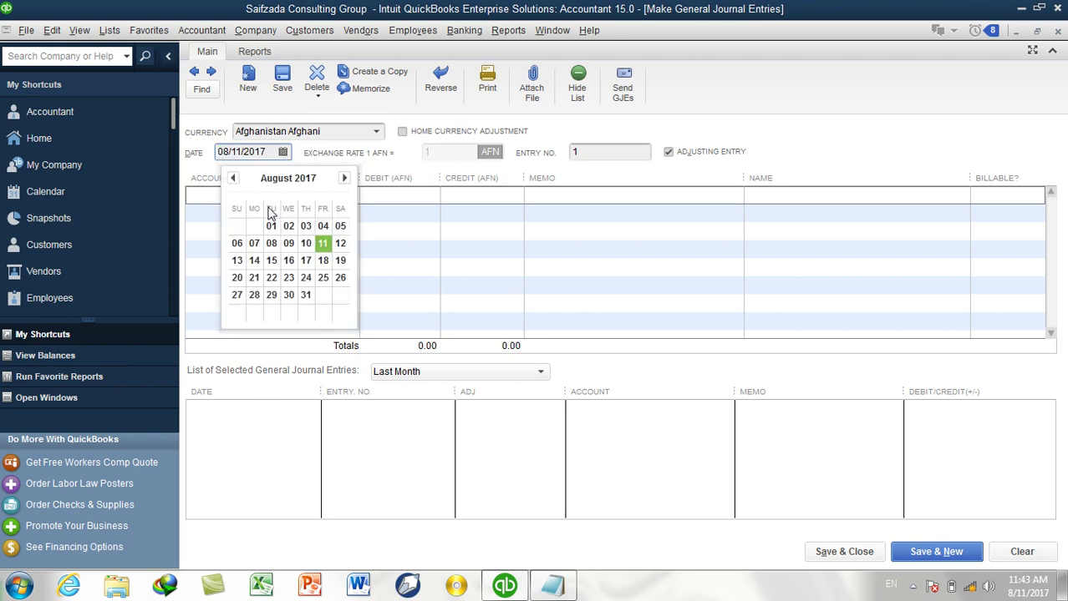
click(342, 244)
Debit Cash Account 100,000 and credit Owner Equity:Owner Contributions on the second line.
click(281, 195)
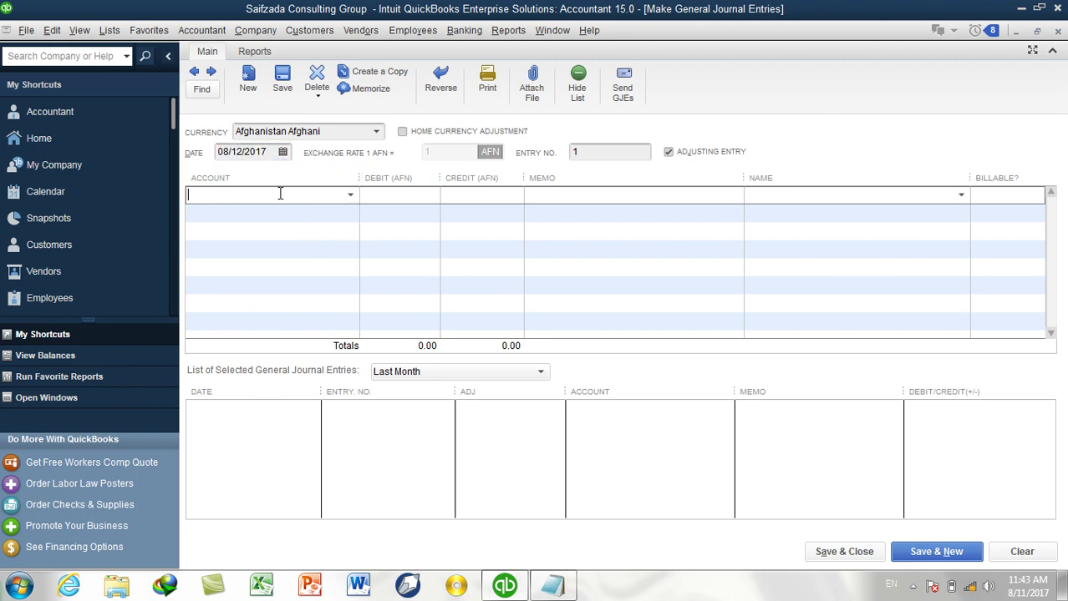
text(Cash Account)
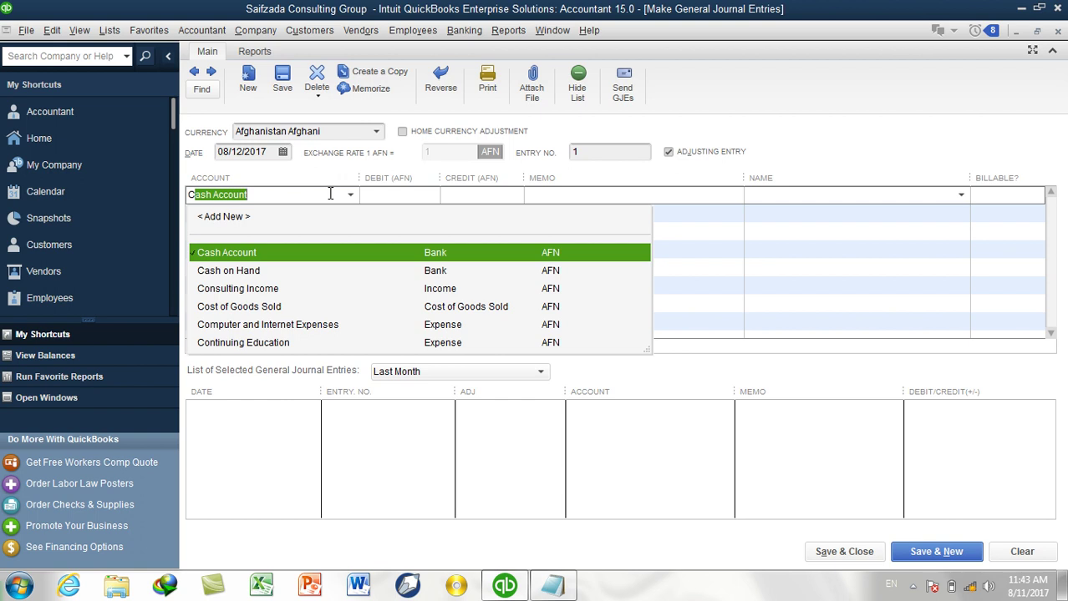
key(Tab)
text(100,000)
key(Tab)
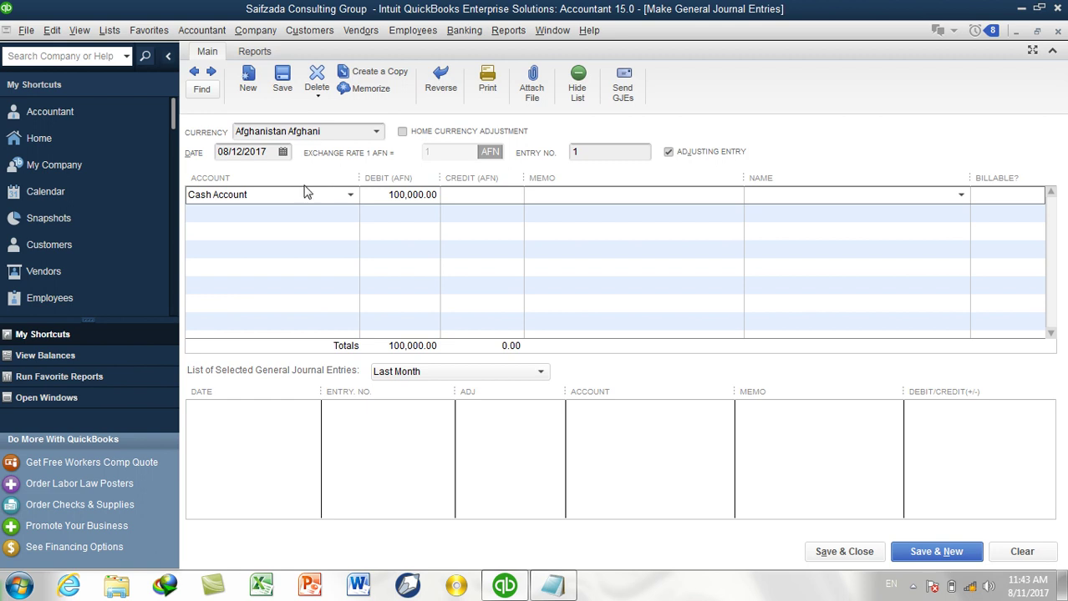
click(317, 213)
text(Owner Equity Saifzada)
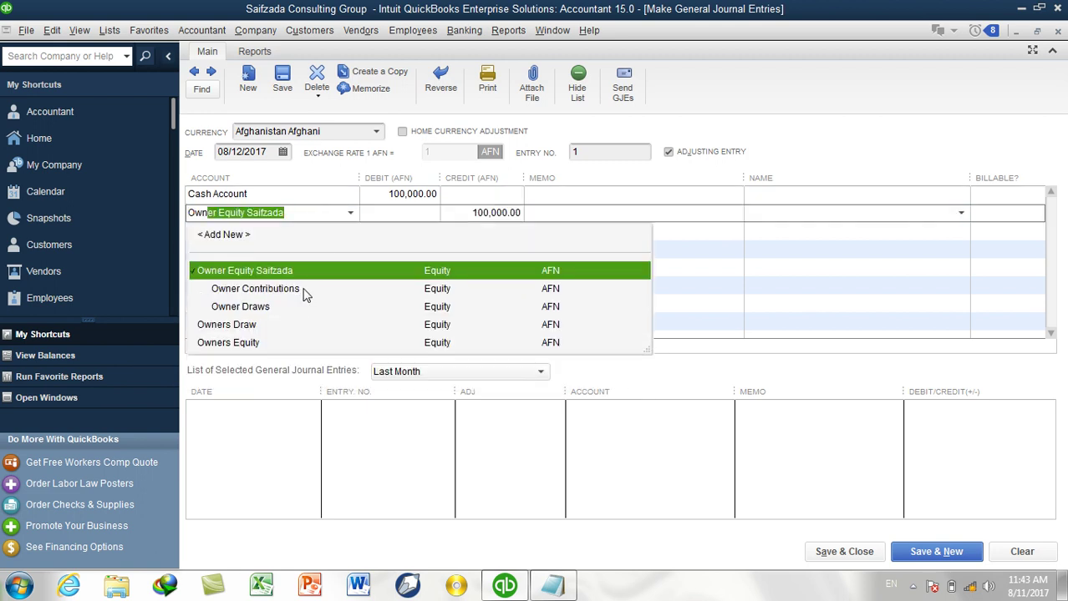
click(303, 289)
click(599, 196)
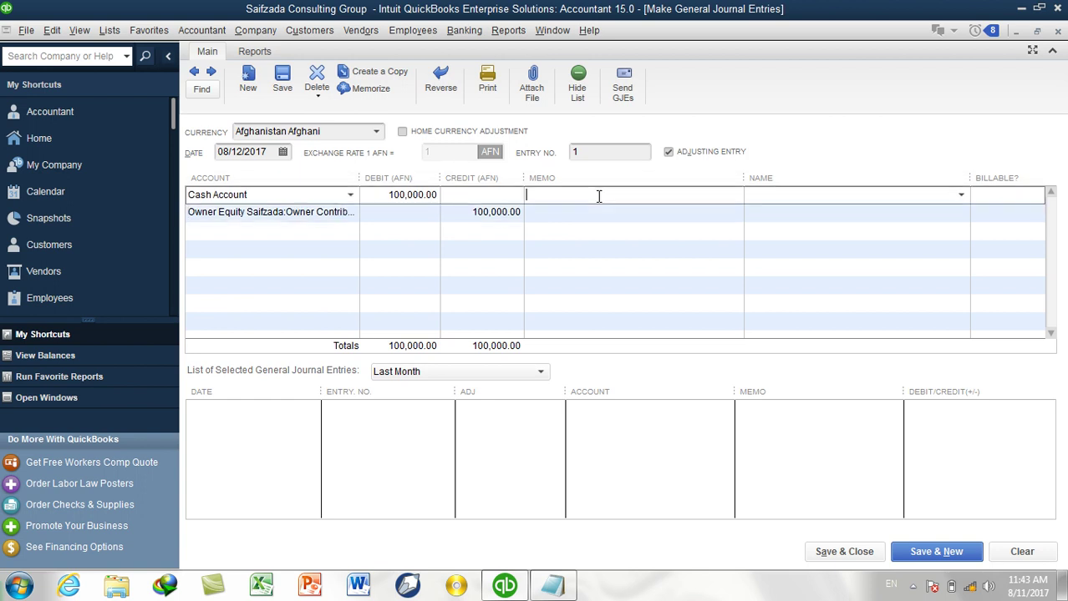
Enter the memo '100000 Invested by the owner into the business' on both lines.
text(100000 Invested by the owner into the business)
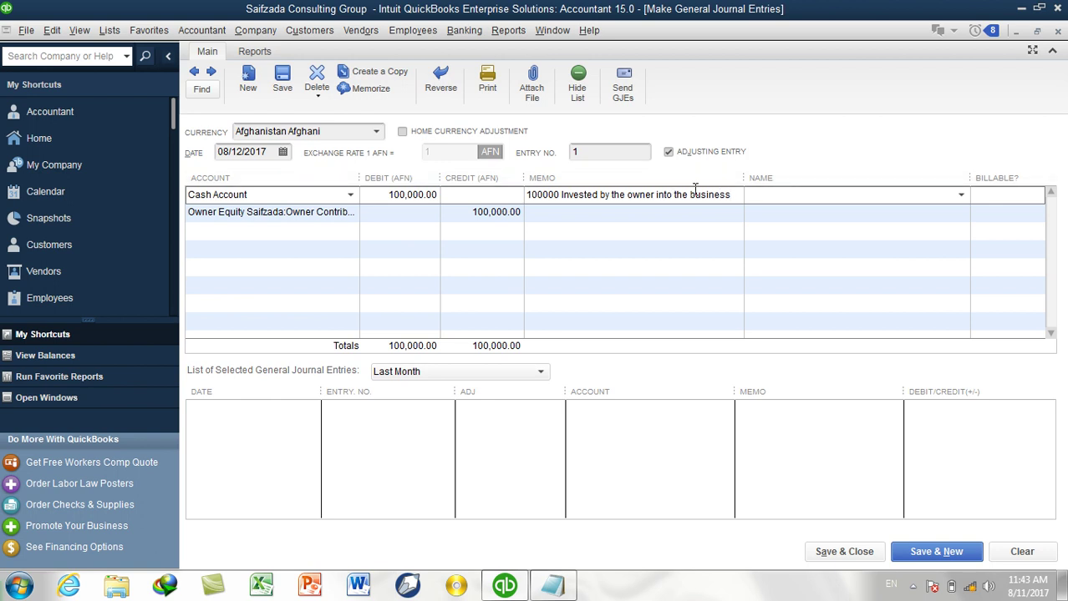
drag(737, 196, 454, 191)
key(ctrl+c)
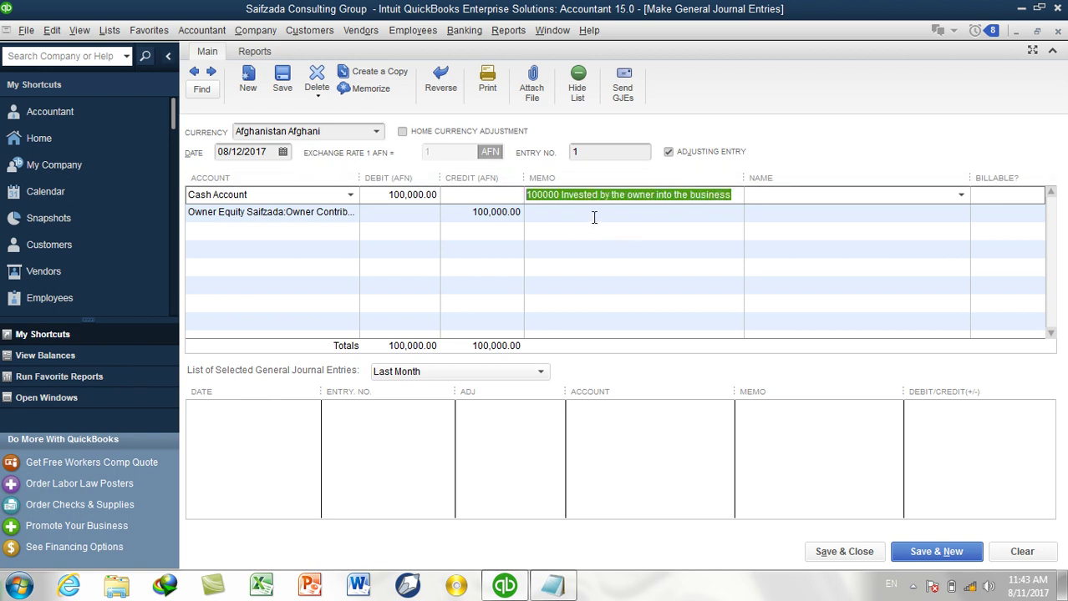
click(596, 219)
key(ctrl+v)
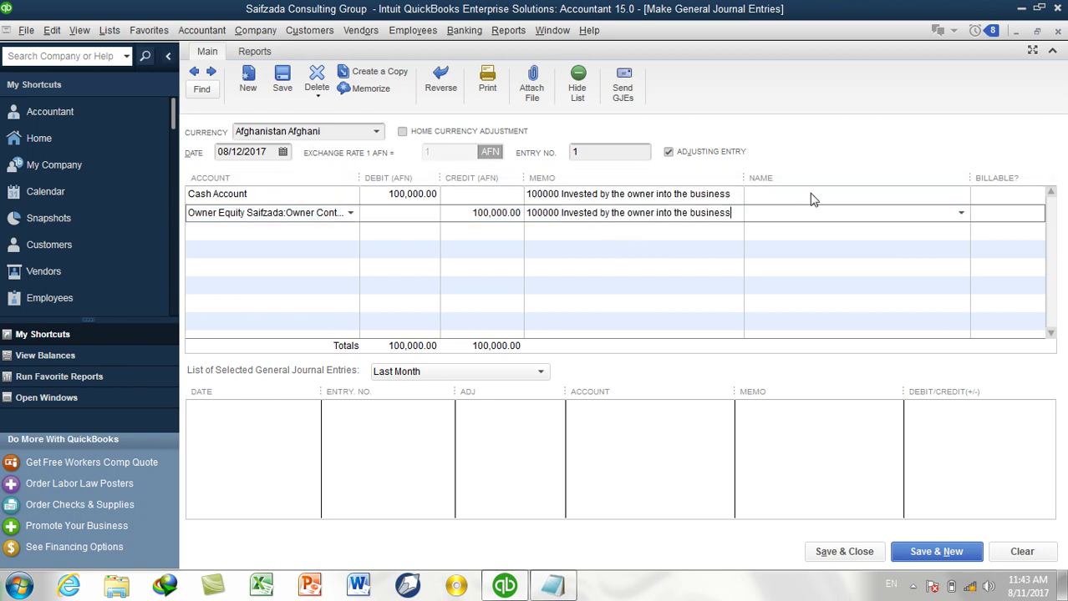
Choose the owner as Name on both lines and save the journal entry.
click(813, 198)
click(960, 194)
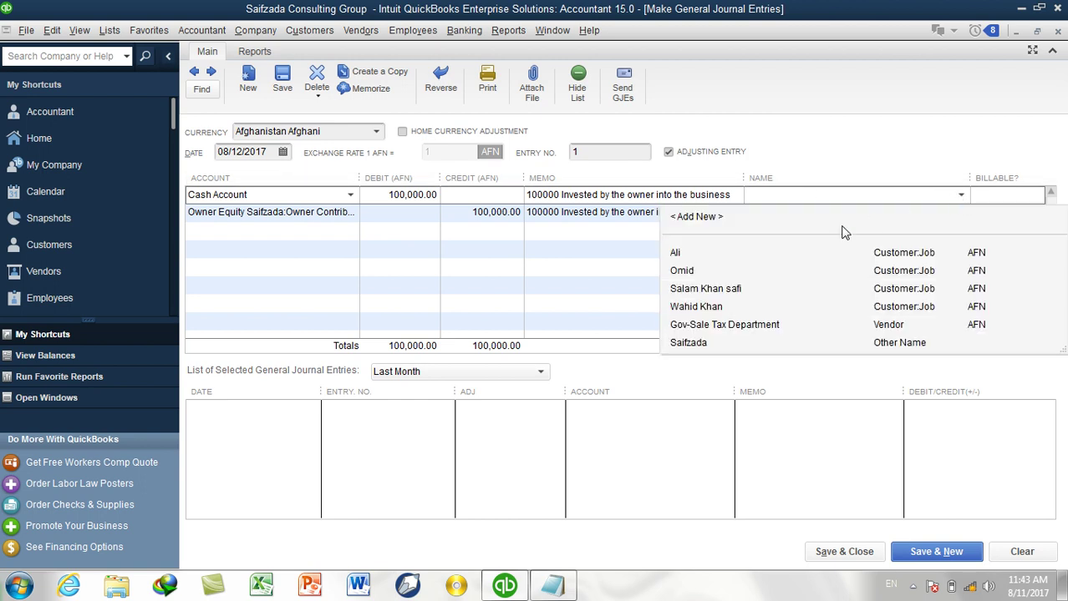
click(713, 349)
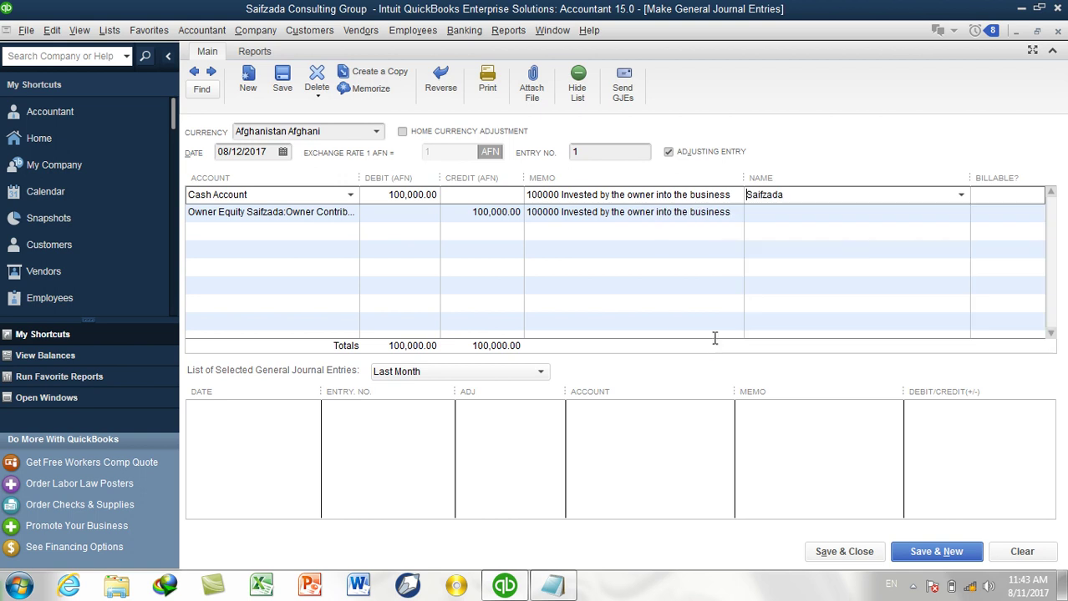
click(919, 214)
click(960, 214)
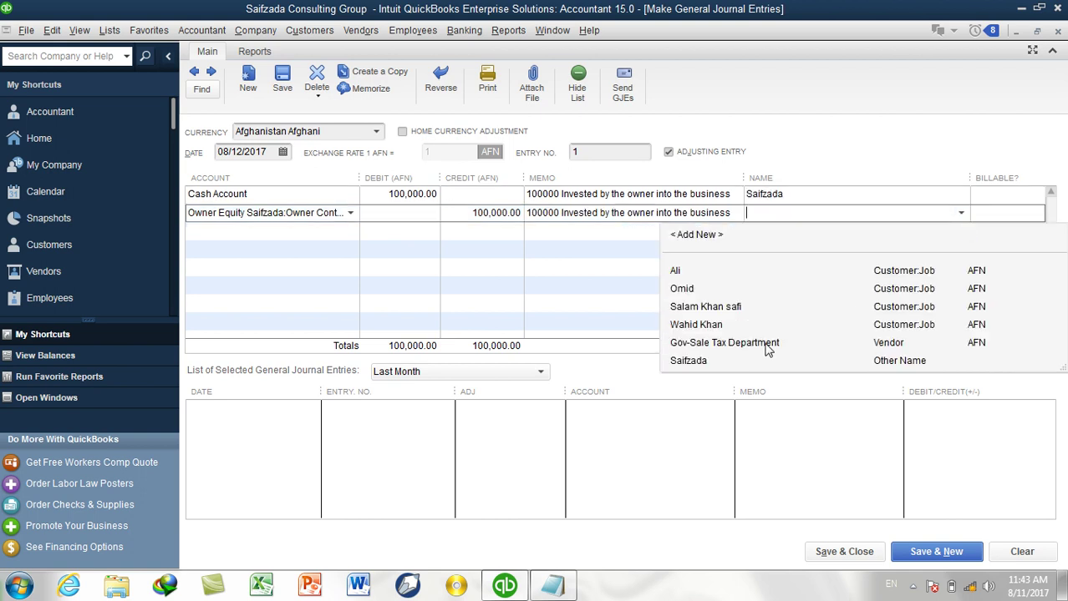
click(740, 359)
click(827, 552)
scroll(756, 213, up, 5)
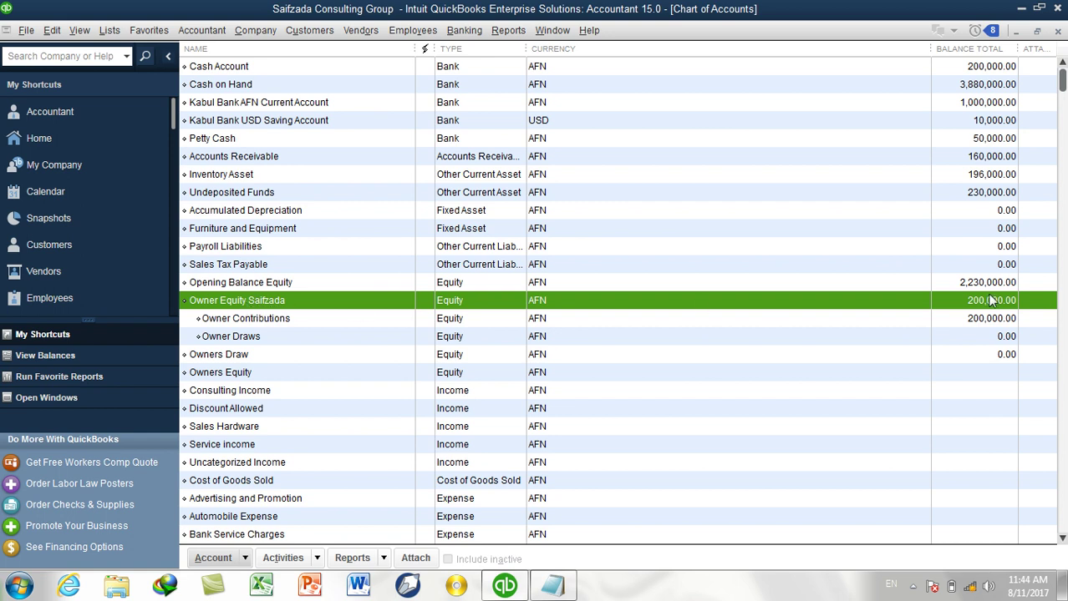
click(309, 322)
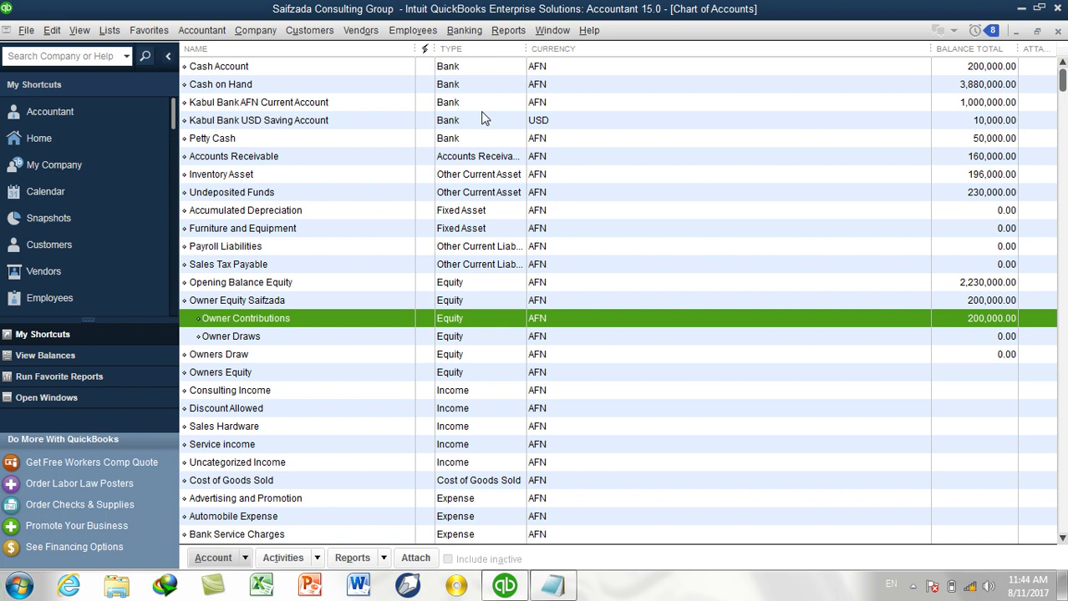
click(213, 35)
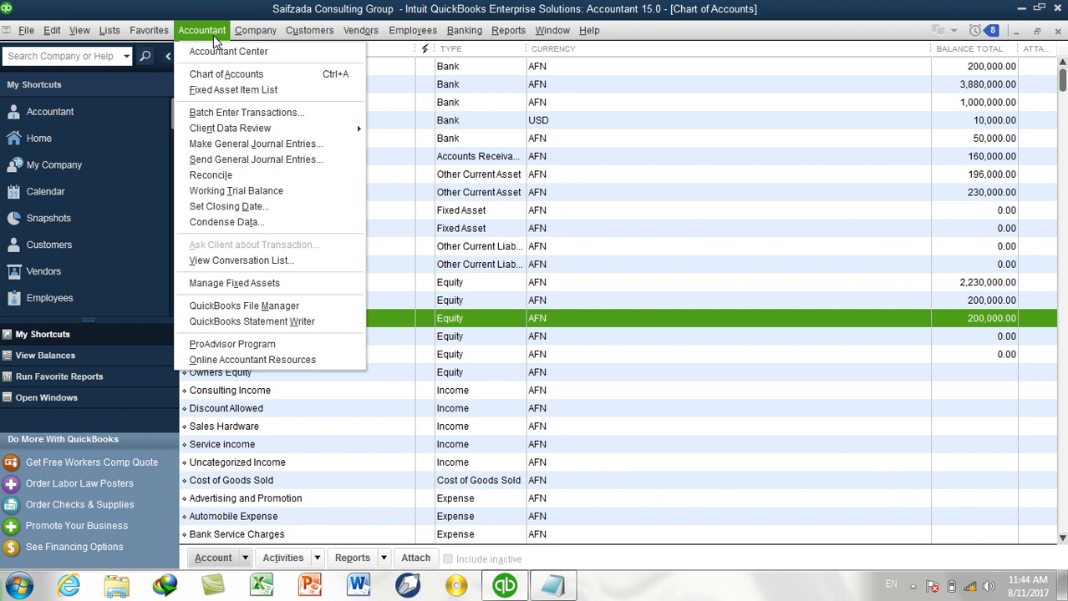
Start journal entry no. 2 dated 08/13/2017 and move to the first account line.
click(250, 143)
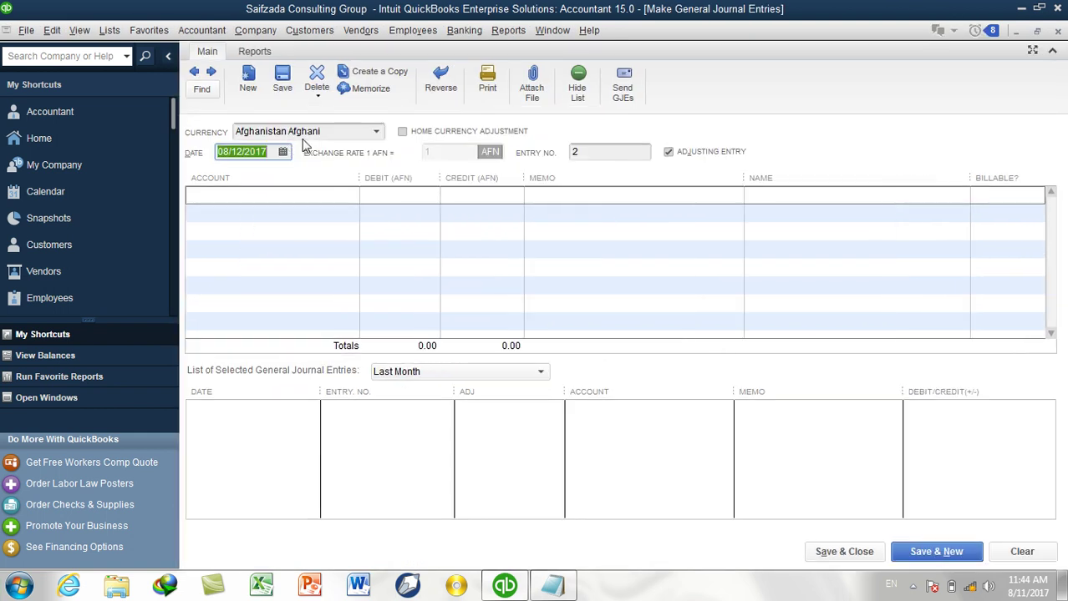
click(359, 131)
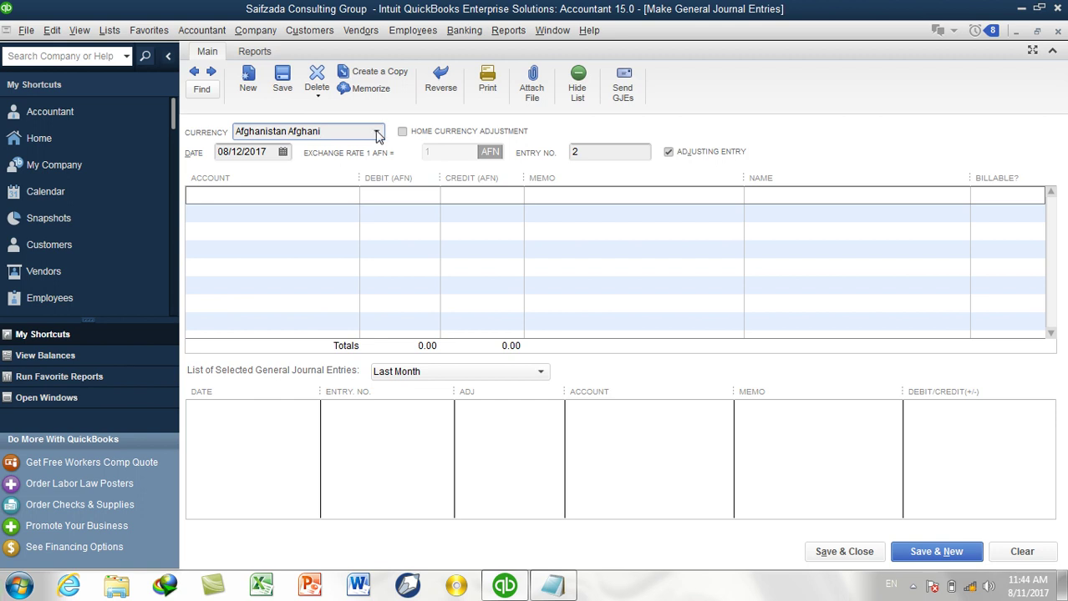
click(284, 152)
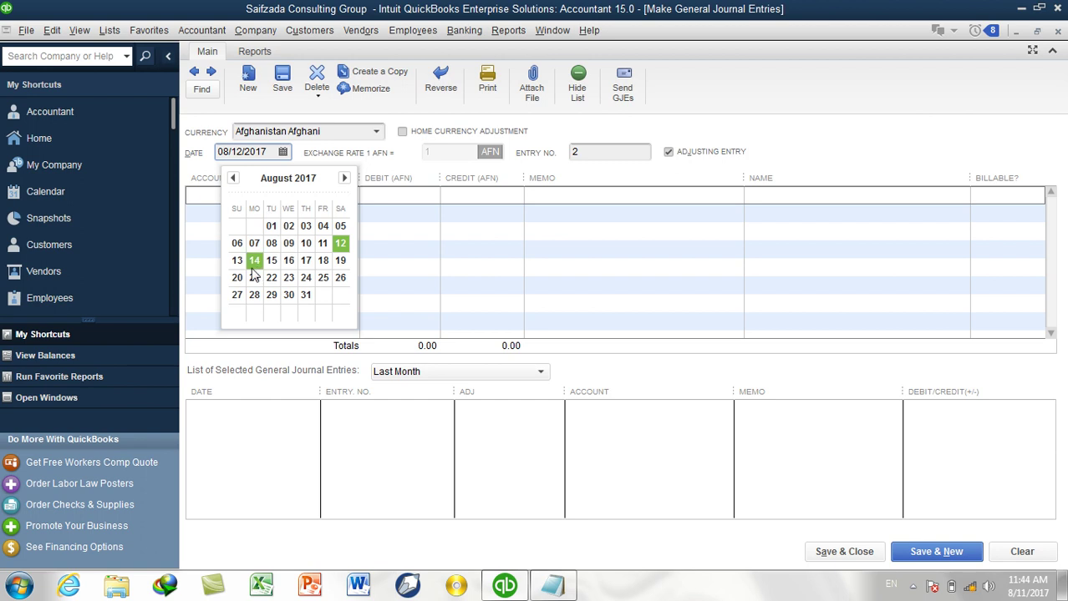
click(238, 261)
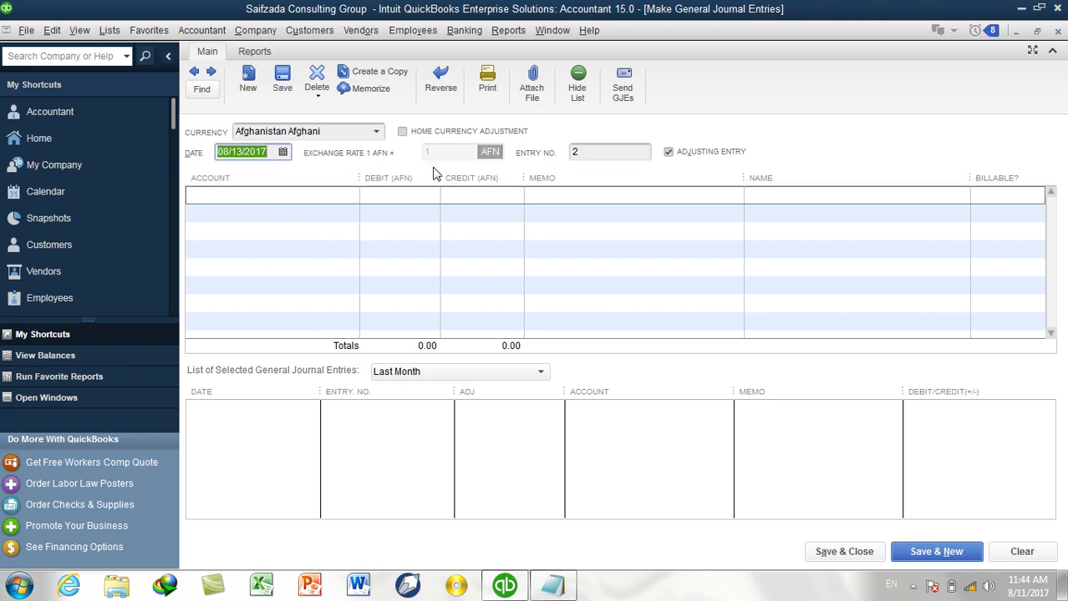
key(Tab)
click(310, 197)
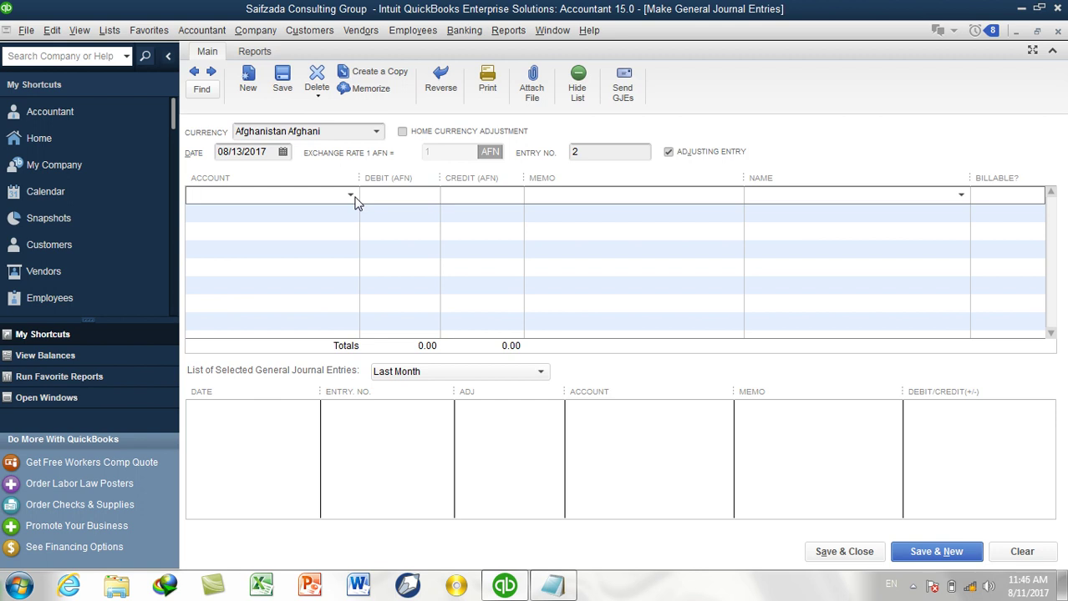
Debit Owner Draws 100,000 and credit Cash Account on the second line.
click(351, 197)
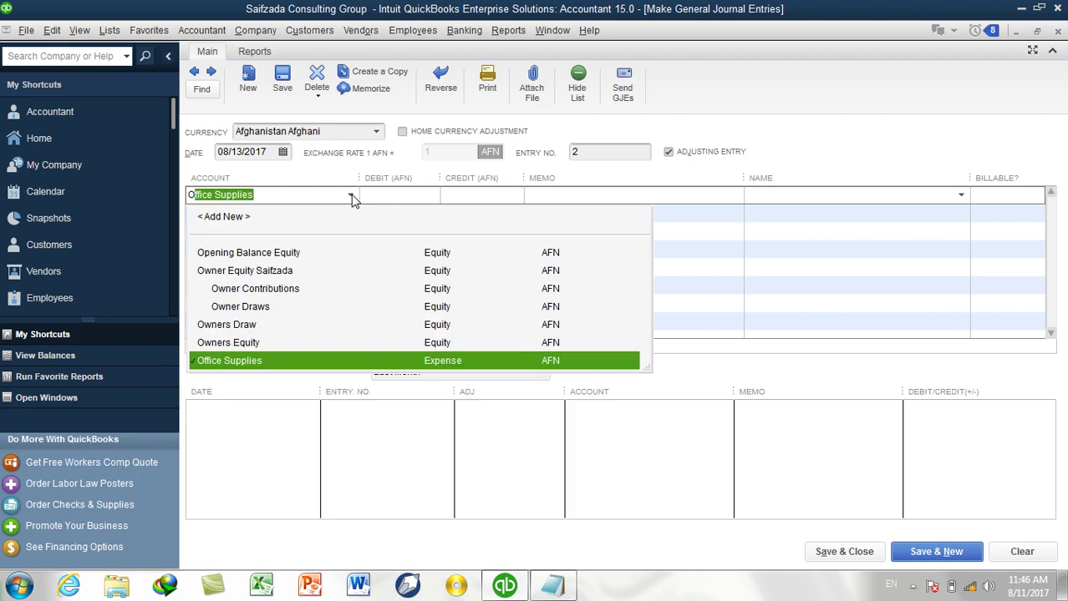
text(wner Equity Saifzada)
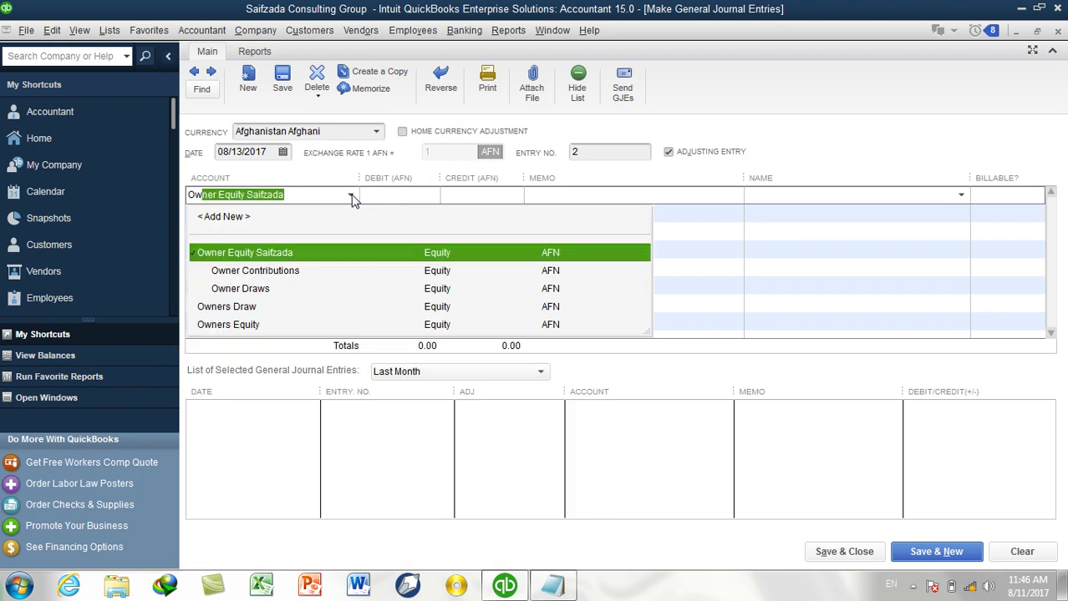
key(Down)
key(Down)
key(Tab)
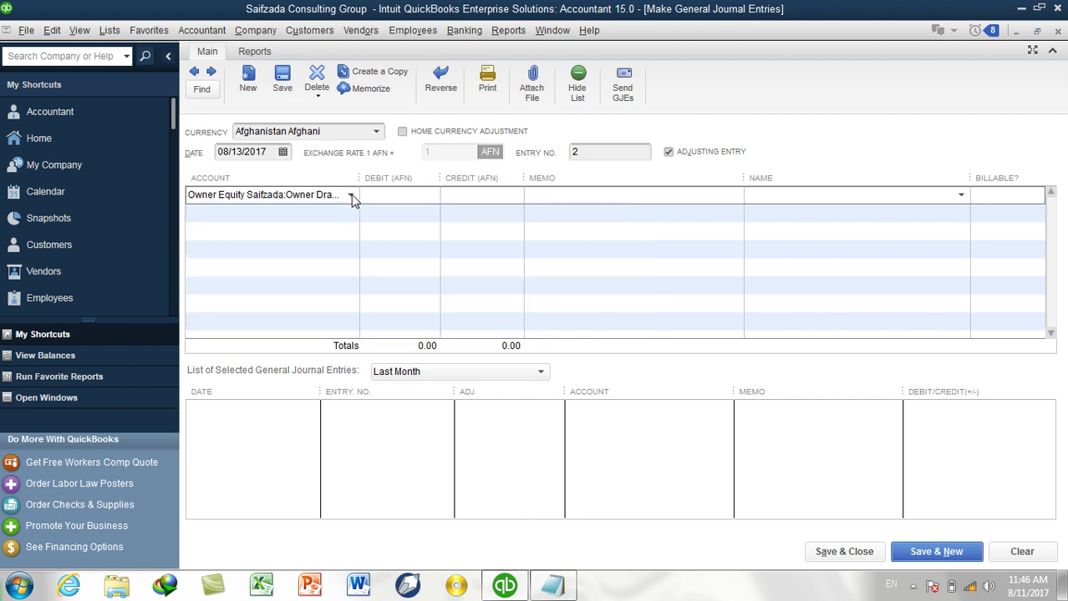
text(100000)
key(Tab)
click(349, 211)
text(Cash Account)
click(349, 214)
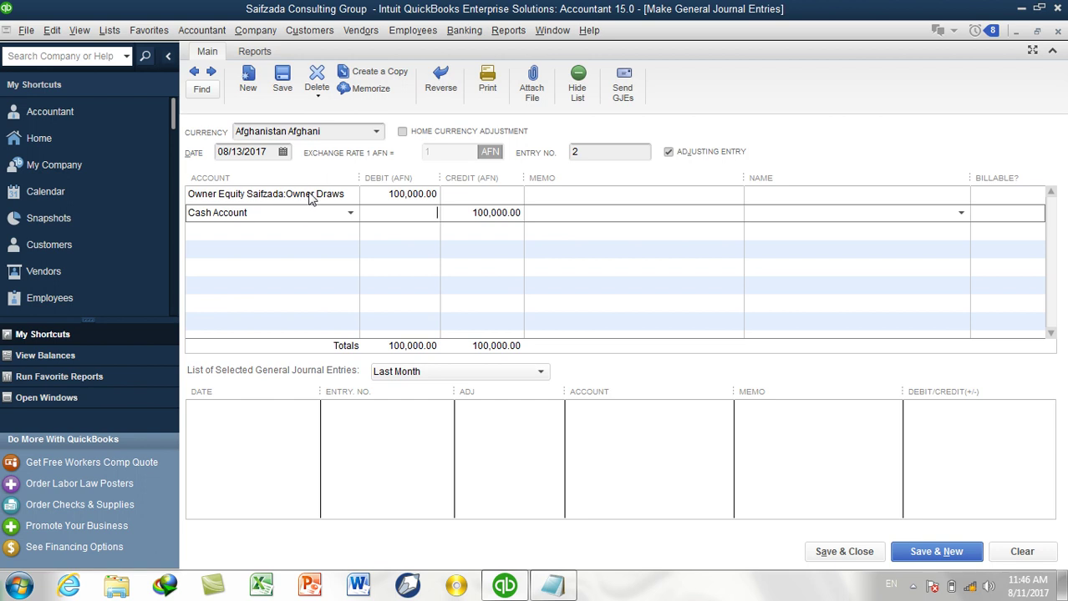
Write a memo about the owner's 100000 draw from the business and copy it to both lines.
click(568, 196)
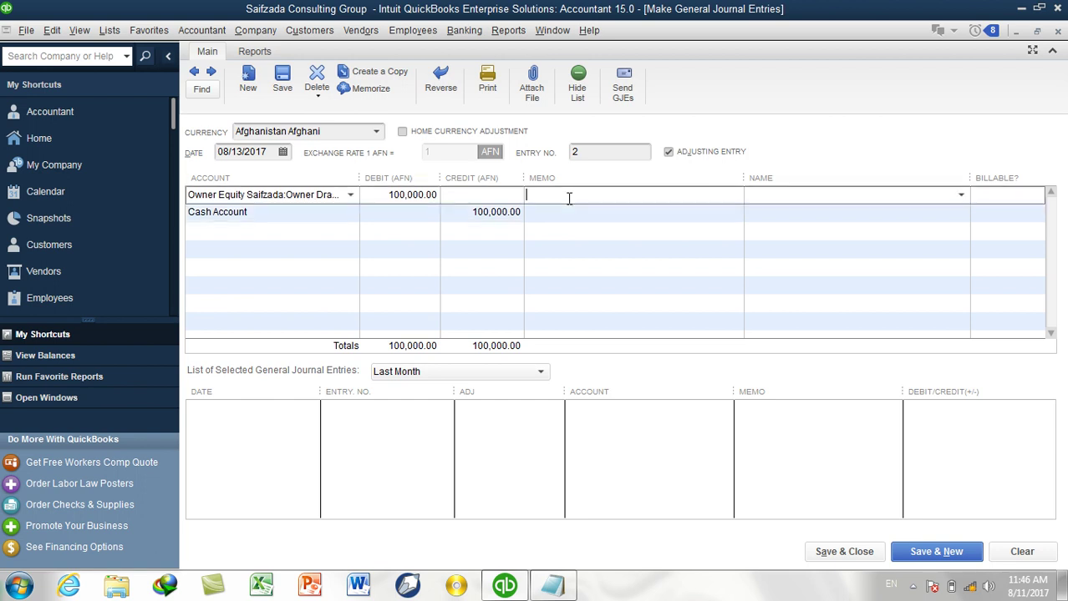
text(100000 Draws by the owner of the businesss)
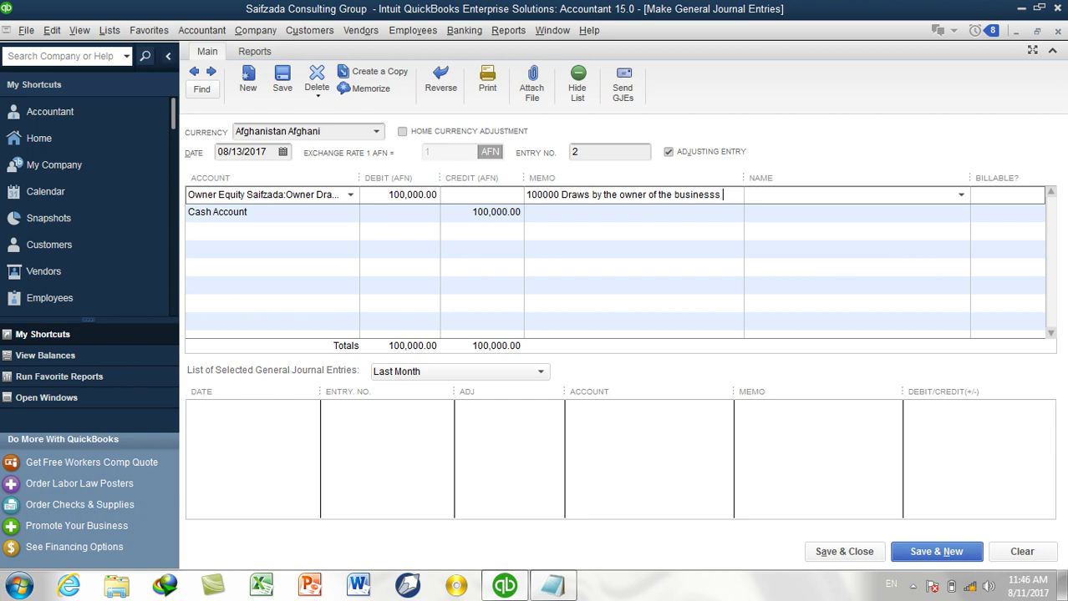
key(BackSpace)
text(from the busines)
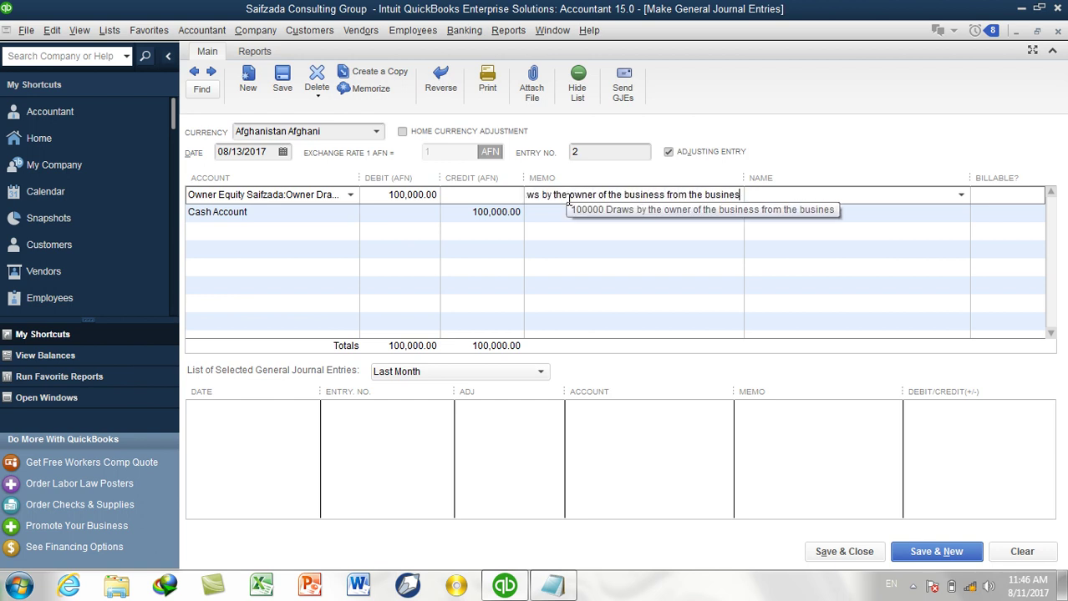
text(s)
drag(738, 196, 536, 195)
key(shift+Home)
key(ctrl+c)
click(624, 218)
key(ctrl+v)
Set the owner as Name on both lines and save the owner-draw entry.
click(783, 199)
click(960, 201)
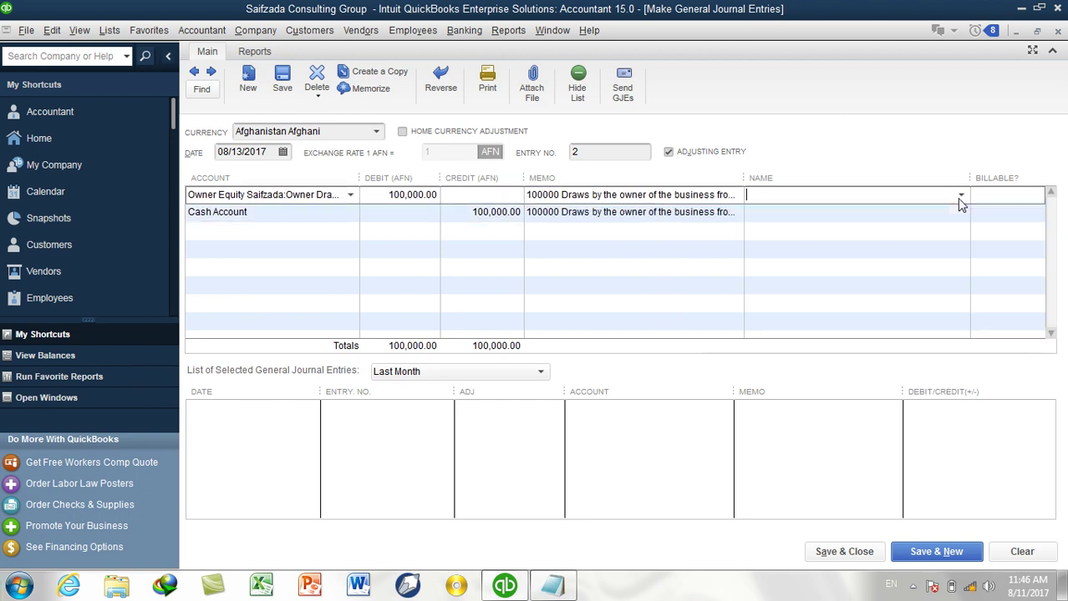
click(887, 342)
click(939, 215)
click(960, 214)
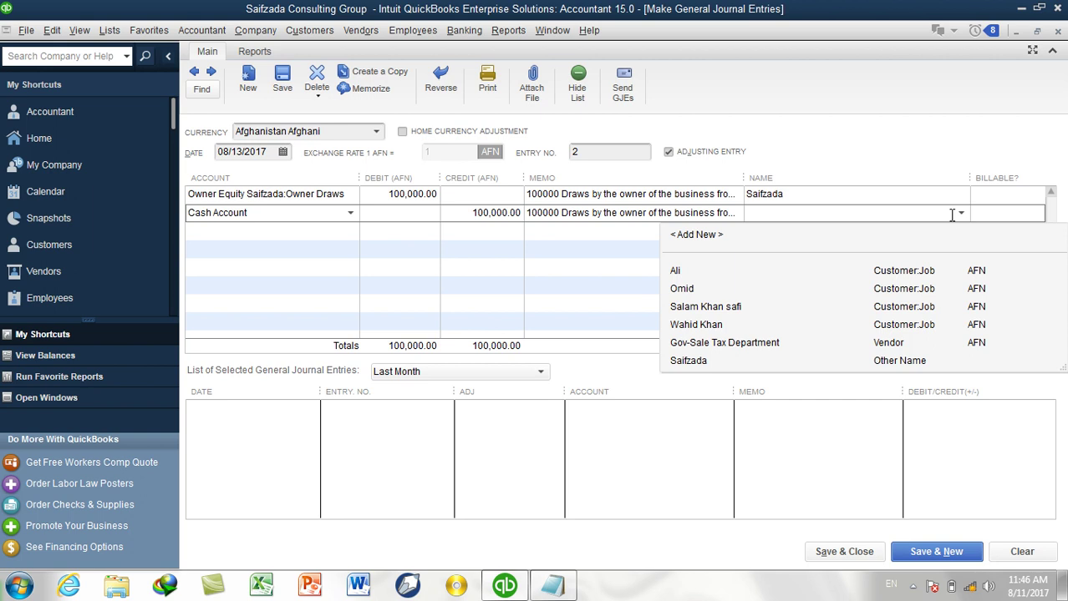
click(898, 361)
click(843, 552)
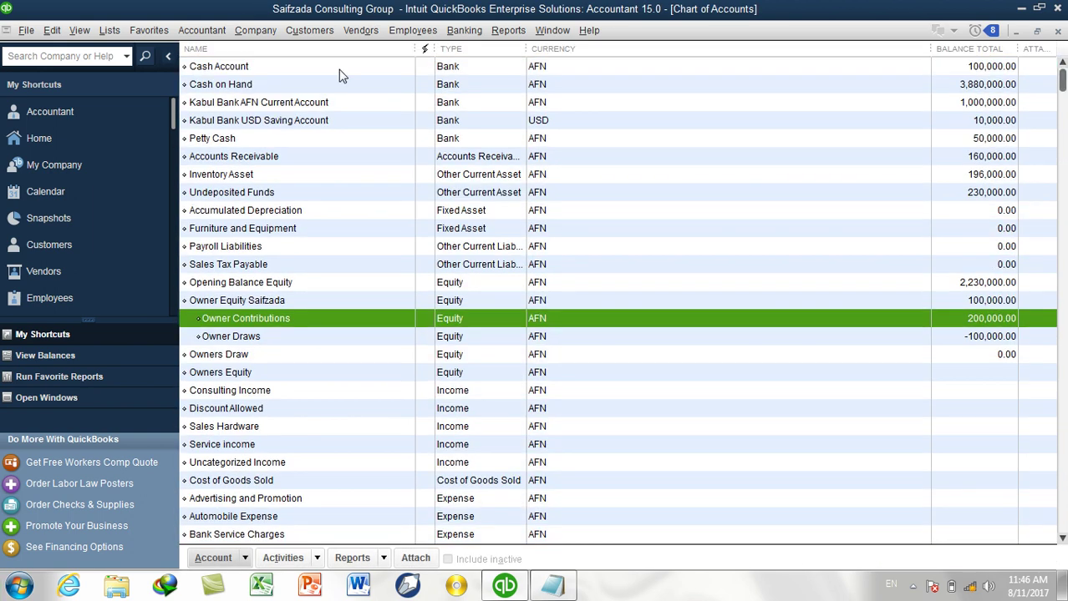
Review the Cash Account, Owner Equity, Owner Contributions and Owner Draws balances, then begin a new account.
click(337, 71)
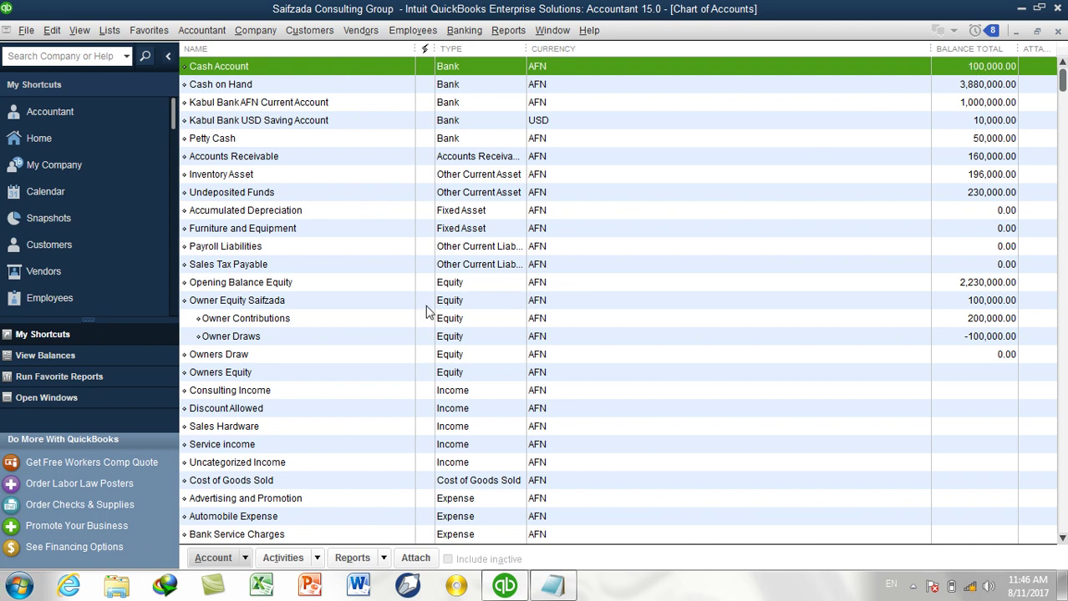
click(232, 305)
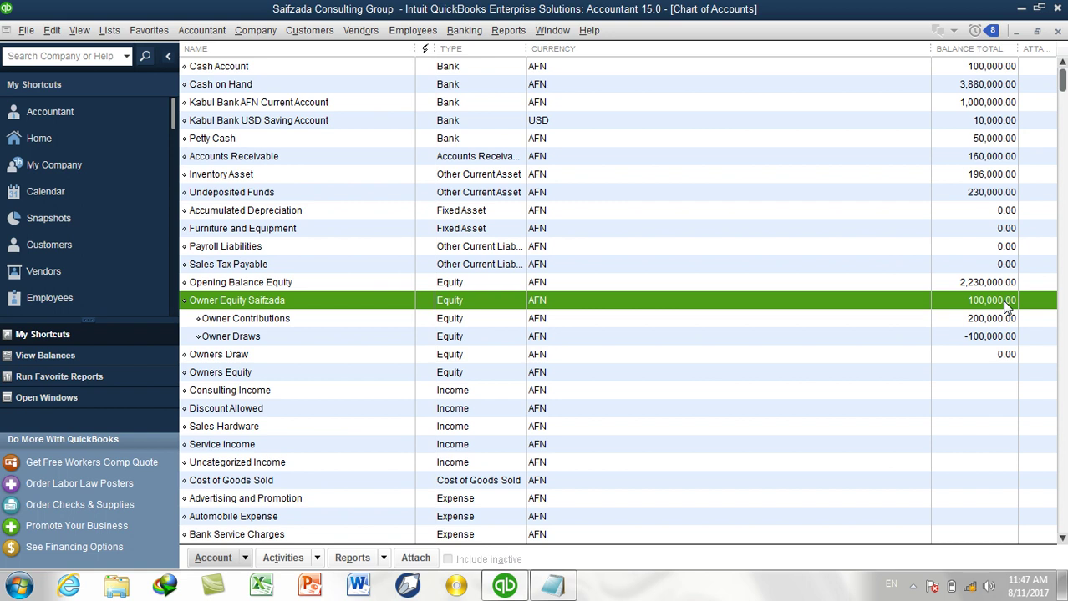
click(261, 323)
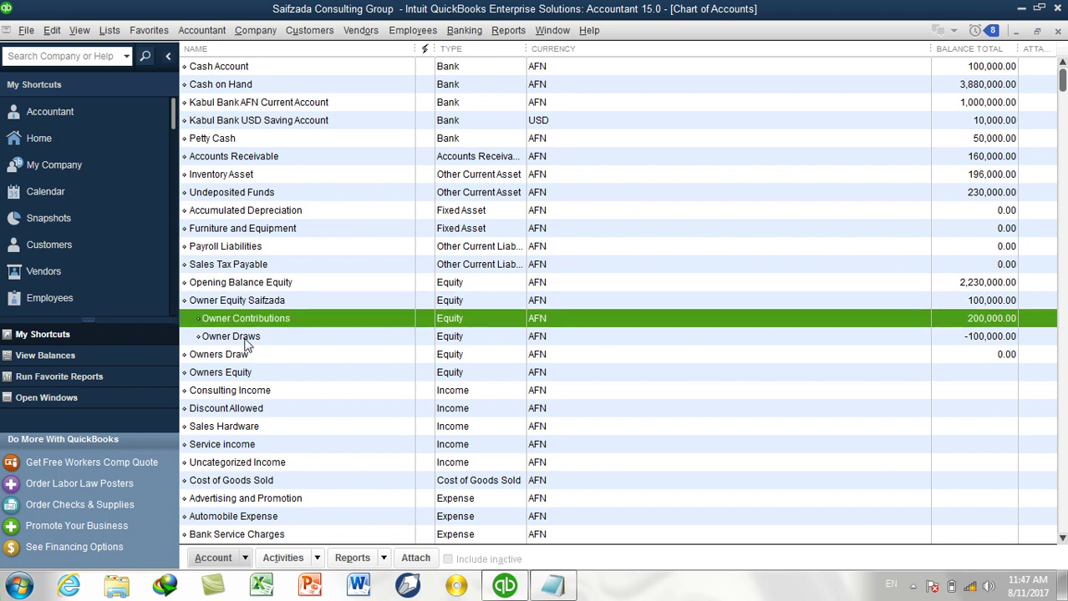
click(247, 339)
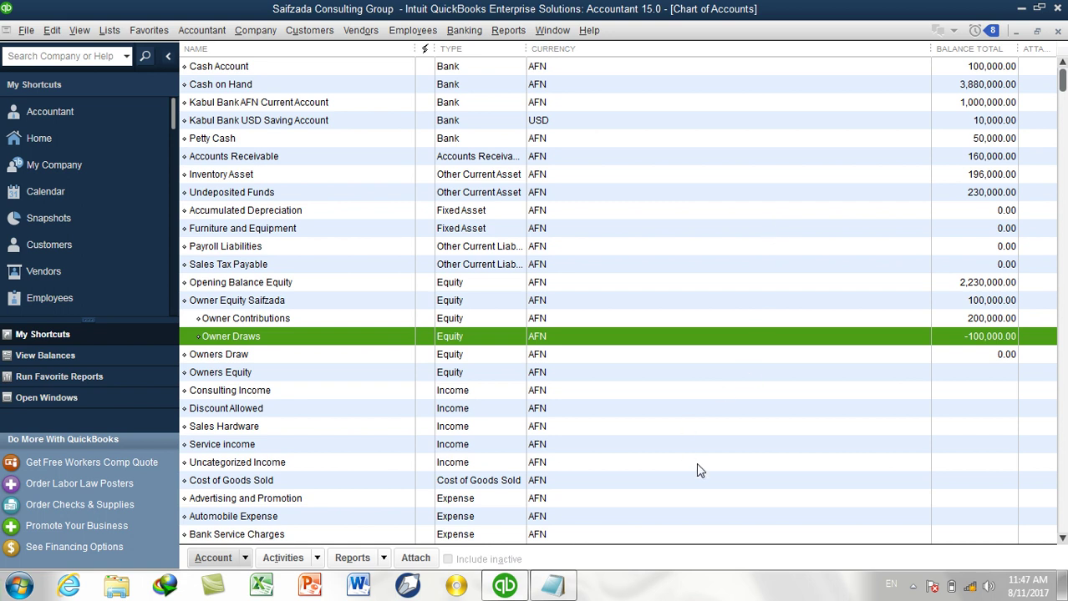
key(ctrl+n)
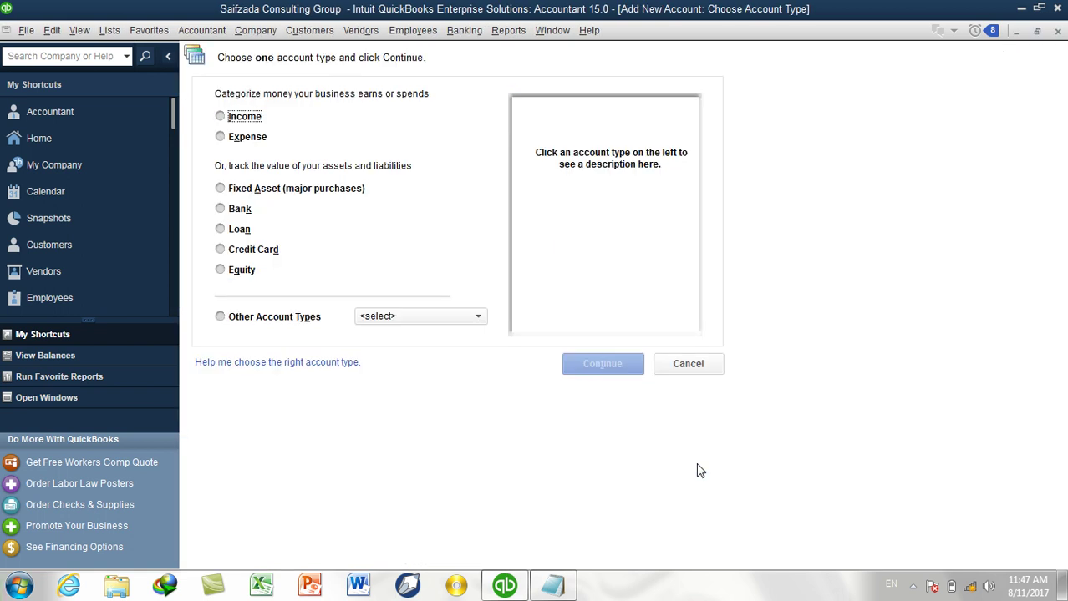
Create a Fixed Asset account named Computer Equipment.
click(299, 189)
click(588, 357)
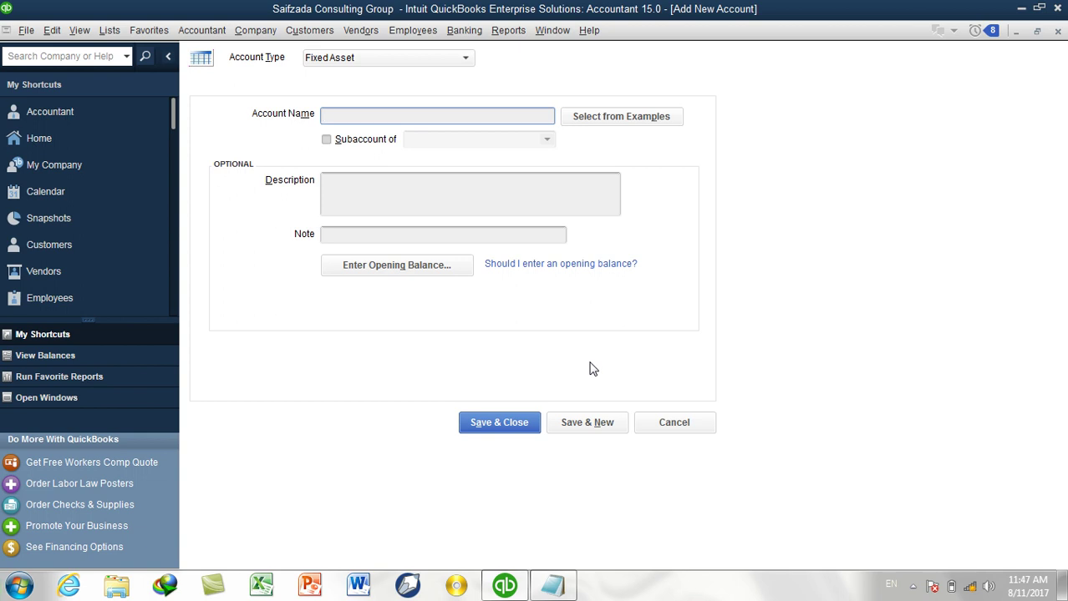
text(Computer Equipment)
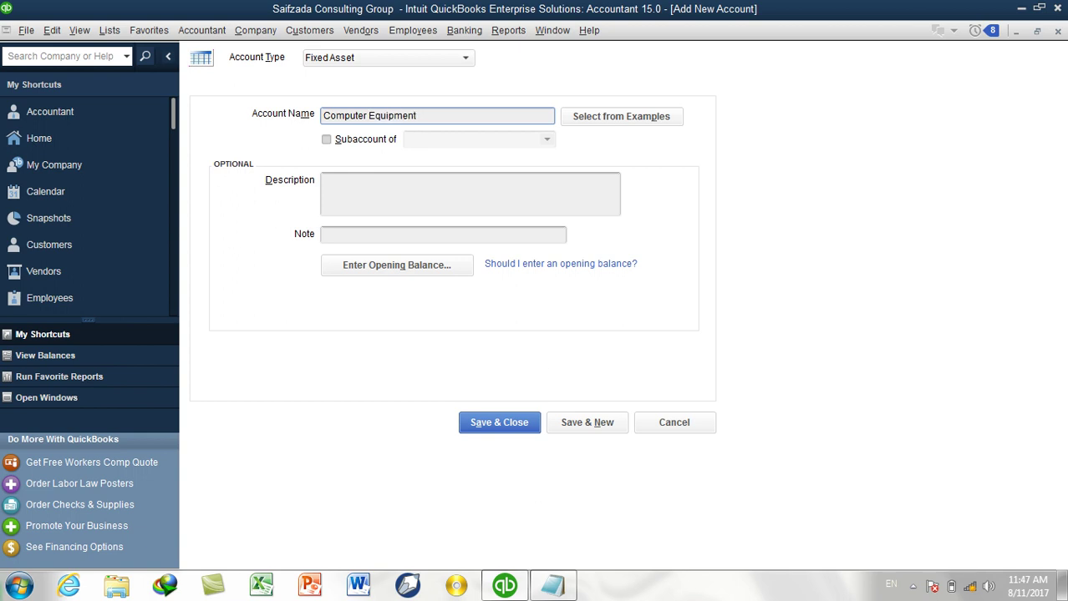
click(596, 426)
Add Computer Purchase as a subaccount of Computer Equipment and save it.
text(Computer Purchase)
click(377, 139)
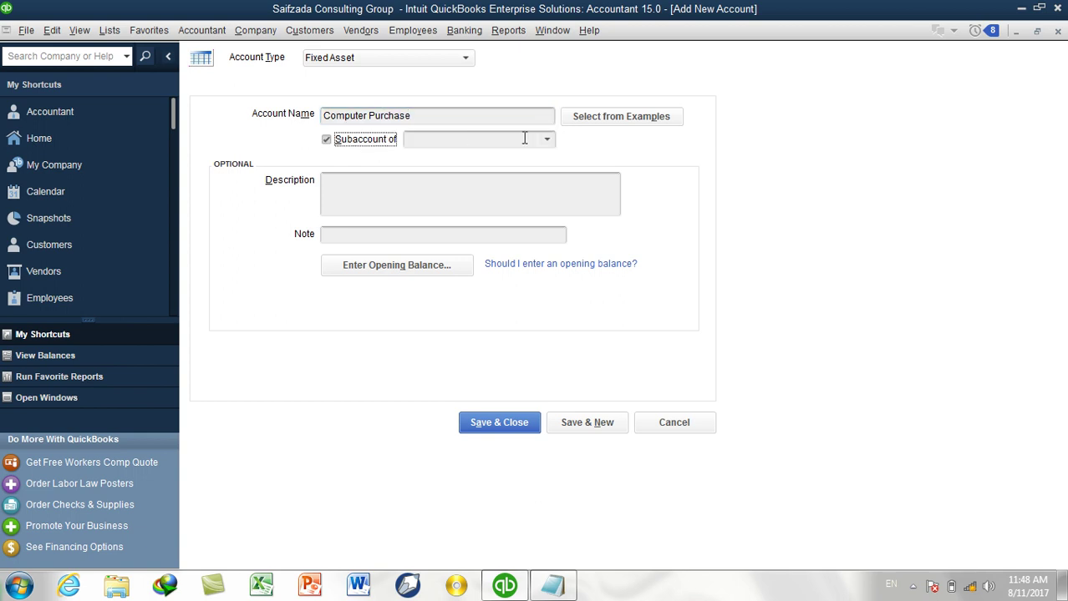
click(550, 140)
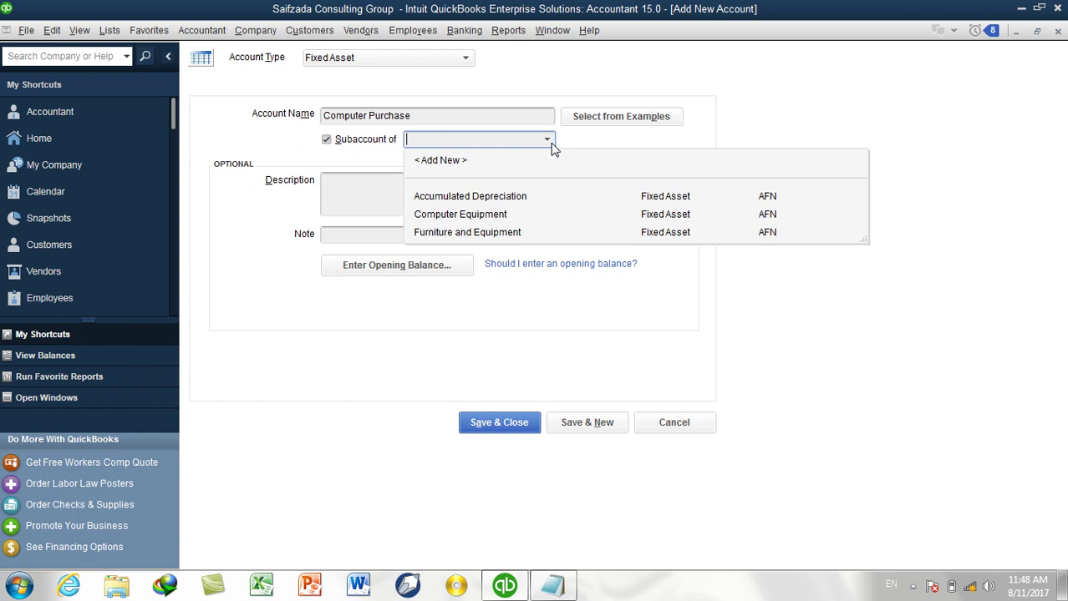
click(487, 217)
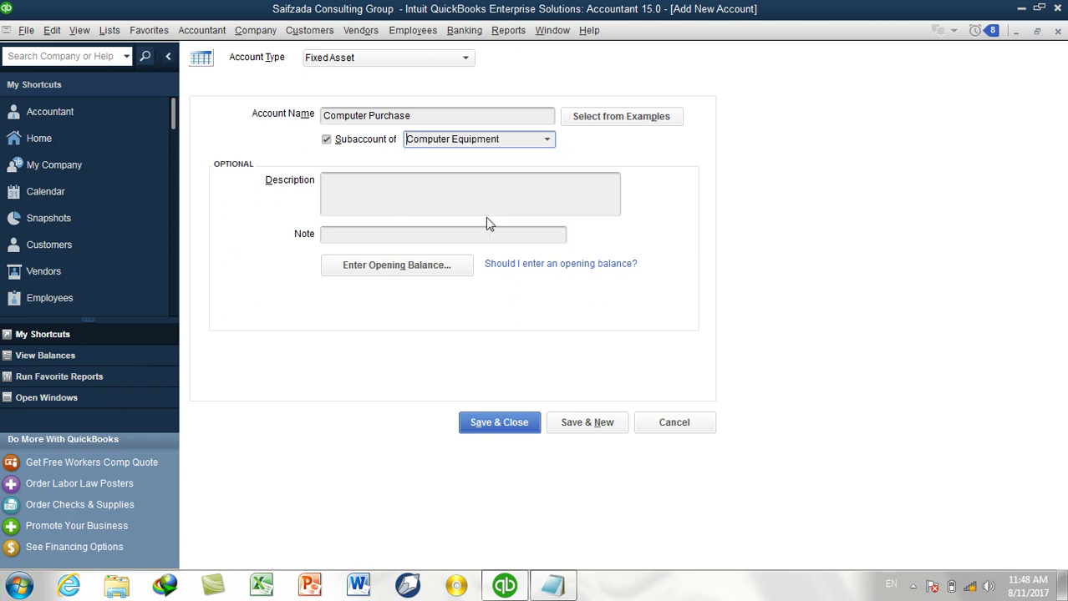
click(493, 423)
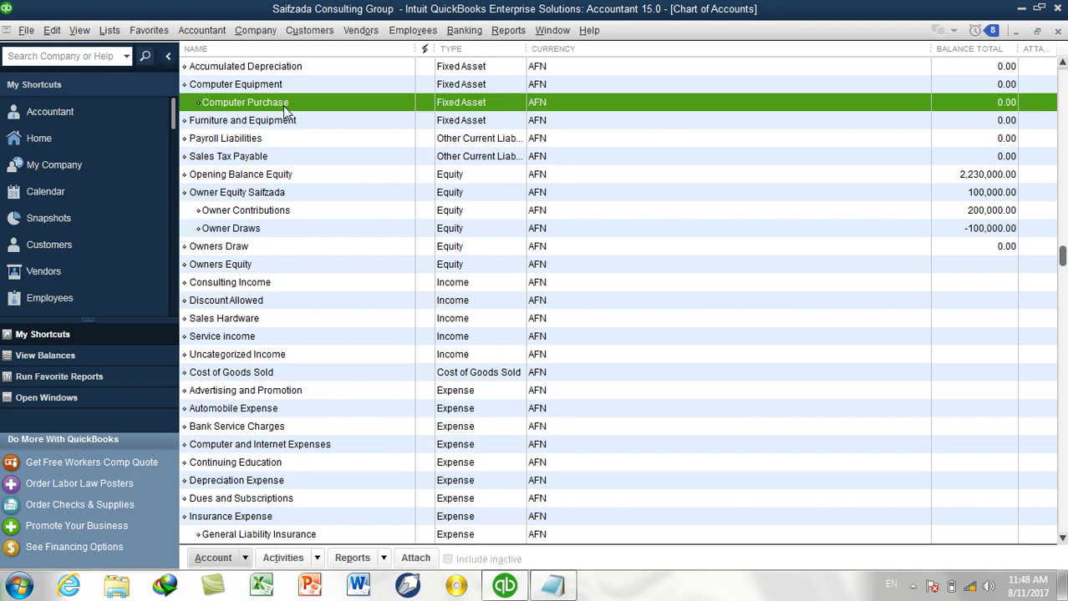
Scroll the Chart of Accounts to the top and bring up the Accountant menu.
scroll(243, 232, up, 3)
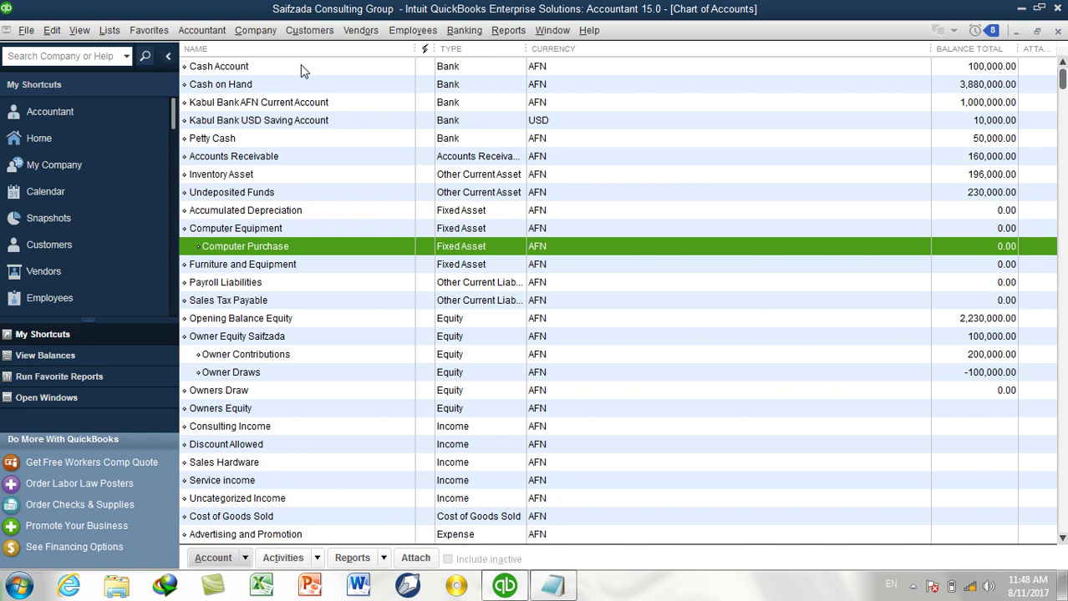
click(200, 31)
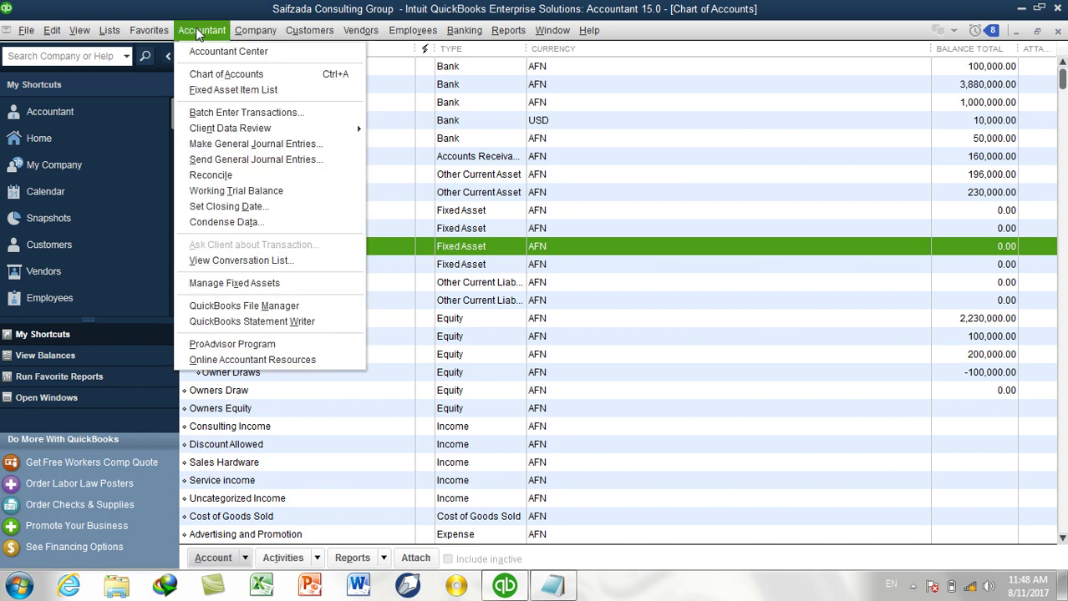
Start a general journal entry debiting Computer Purchase 50,000 and crediting Cash Account.
click(218, 146)
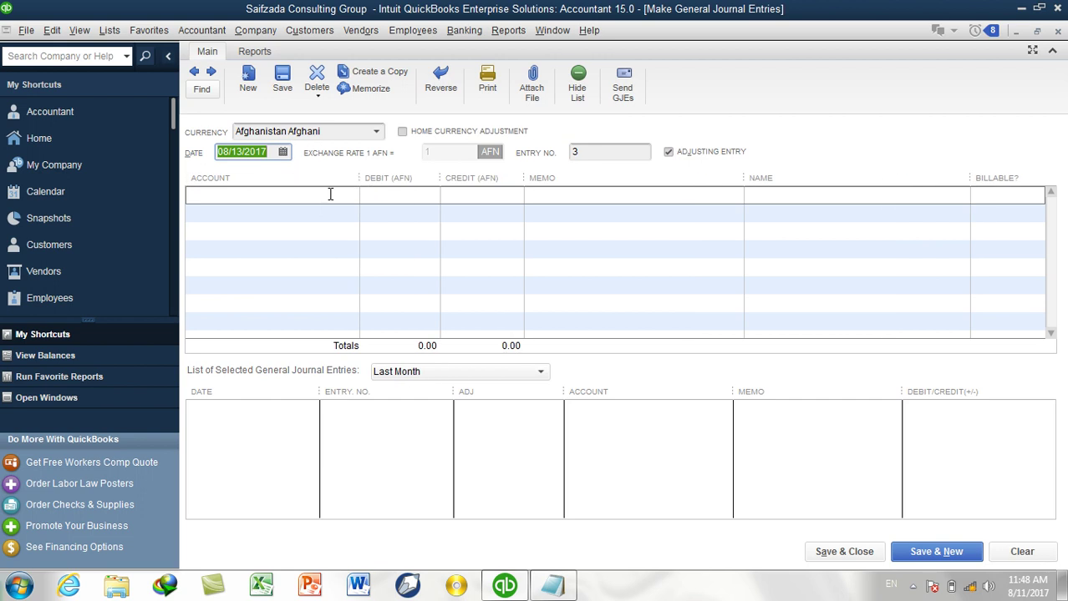
click(330, 194)
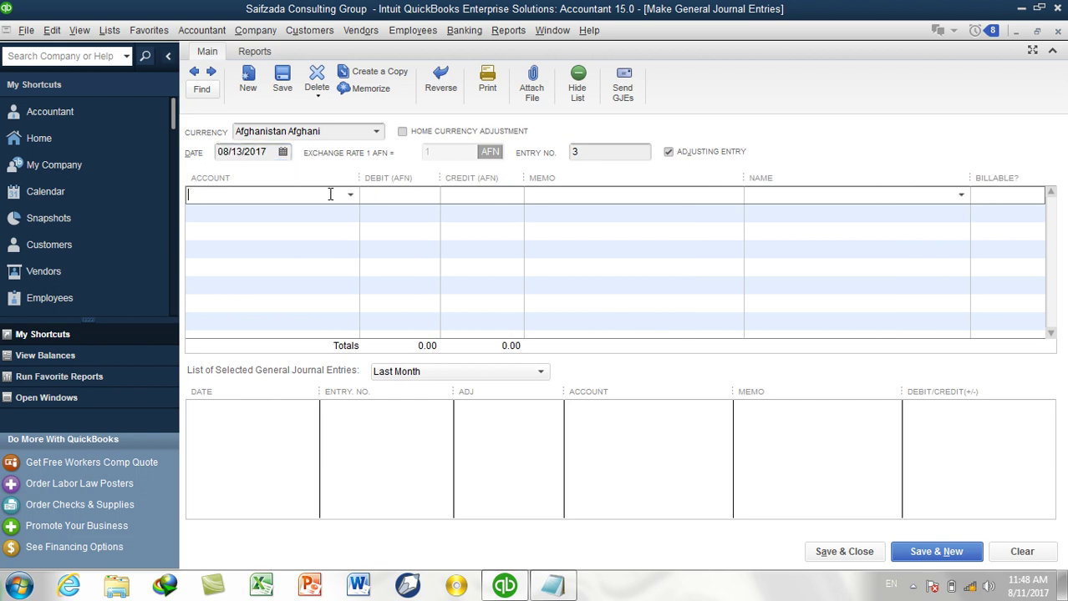
text(Computer and Internet Expenses)
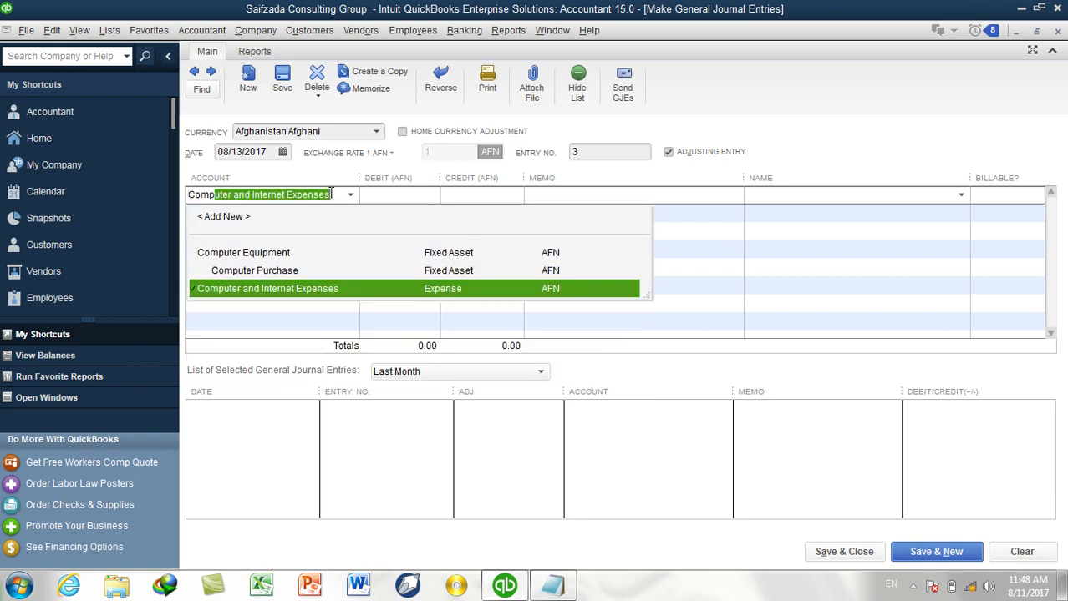
click(259, 272)
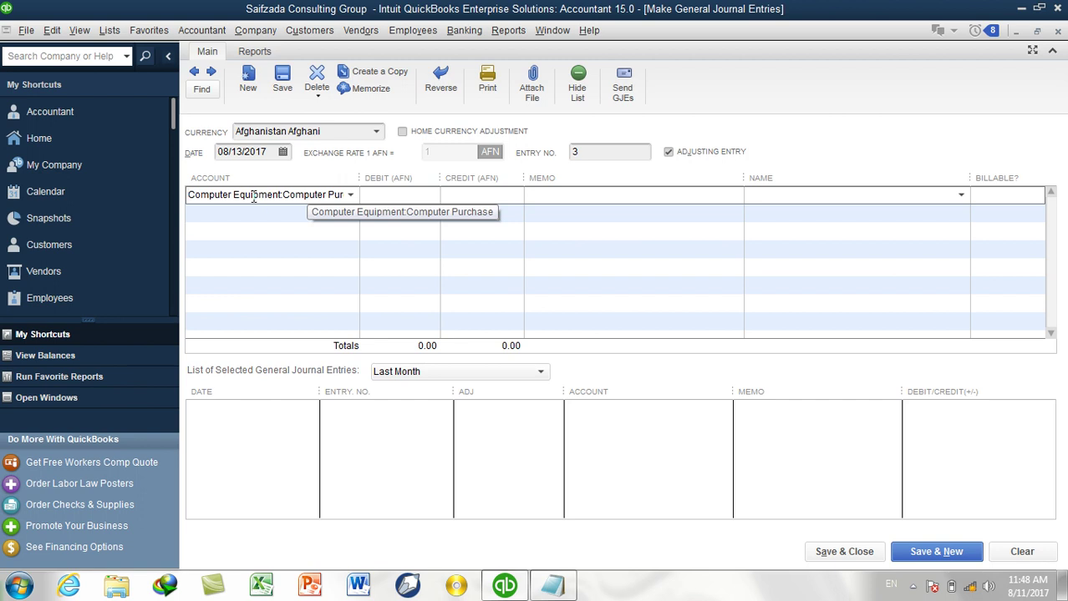
click(383, 197)
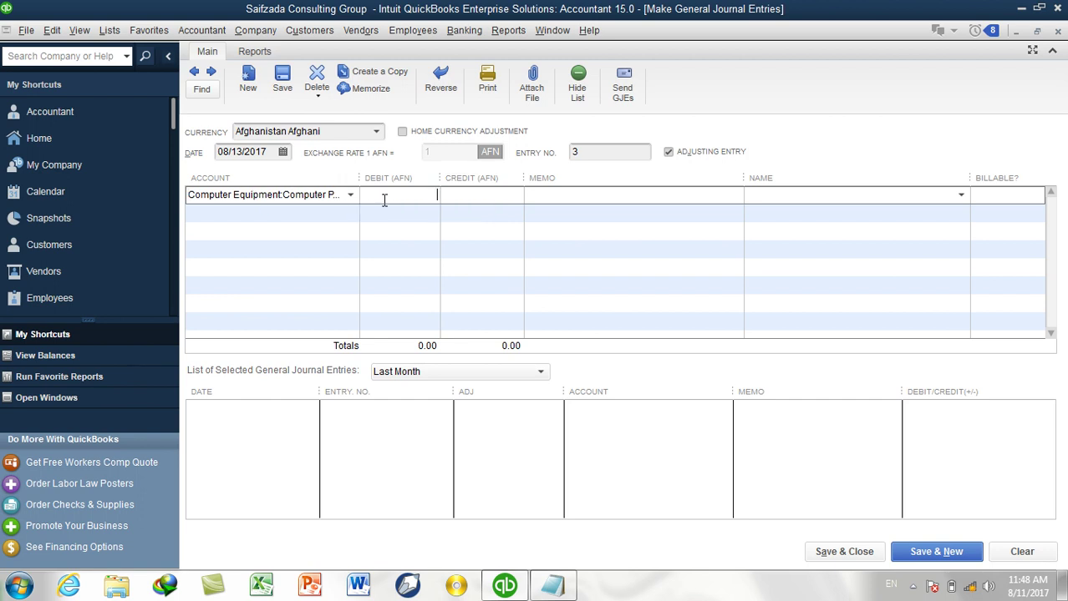
text(50000)
key(Tab)
click(342, 219)
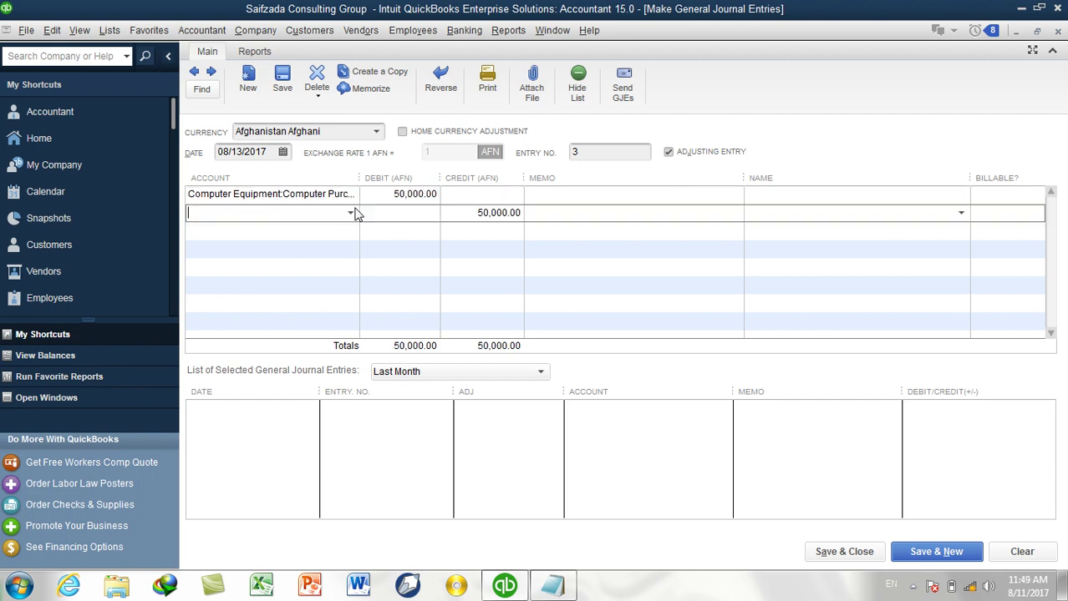
click(351, 214)
click(269, 270)
Give both journal lines the memo 'Rs 50000 Paid for Computer Purchases'.
click(560, 196)
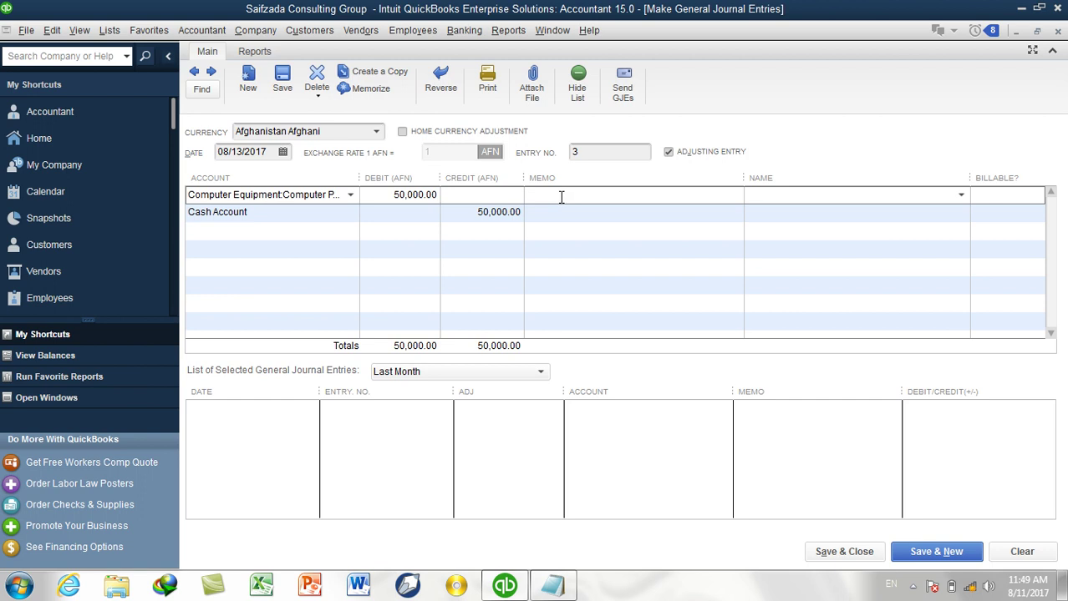
text(Rs 50000 Paid for Computer Purchases)
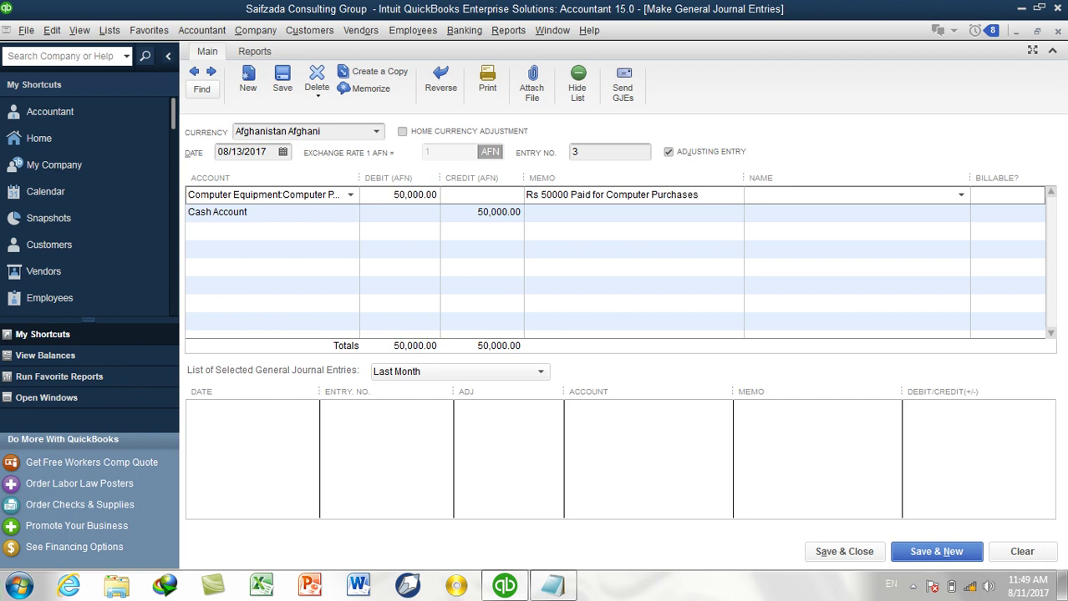
key(shift+Home)
key(ctrl+c)
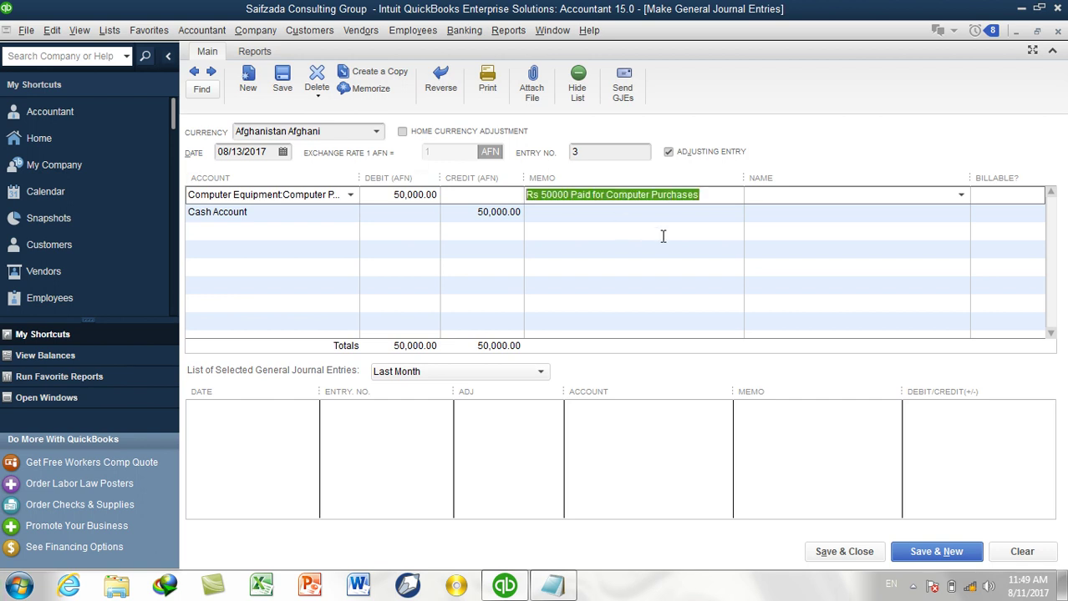
click(655, 212)
key(ctrl+v)
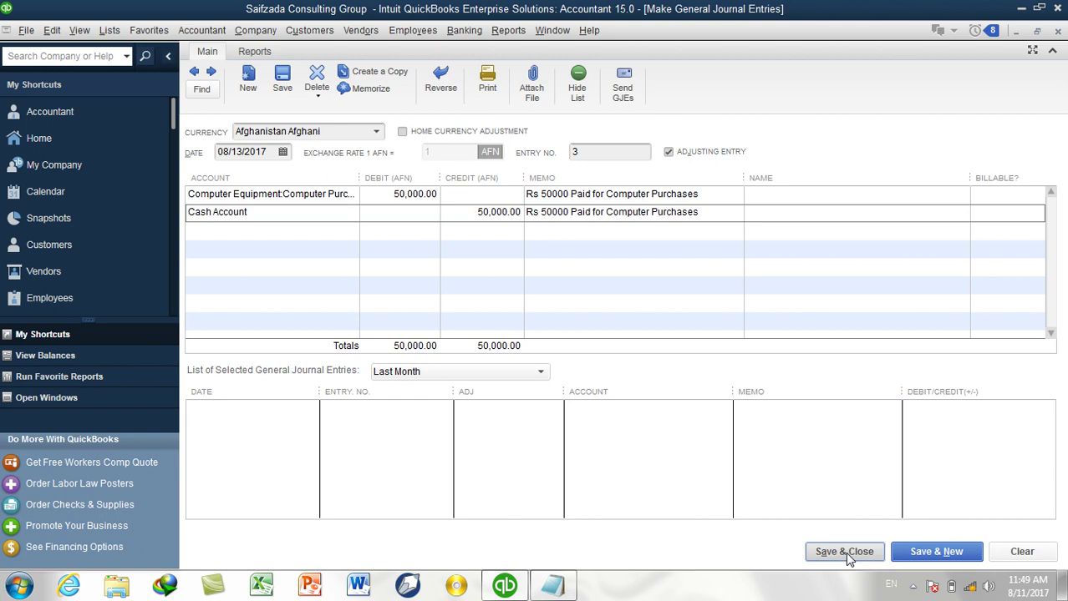
Save the entry, suppress the fixed-asset message, and check Cash Account's new balance.
click(848, 558)
click(608, 260)
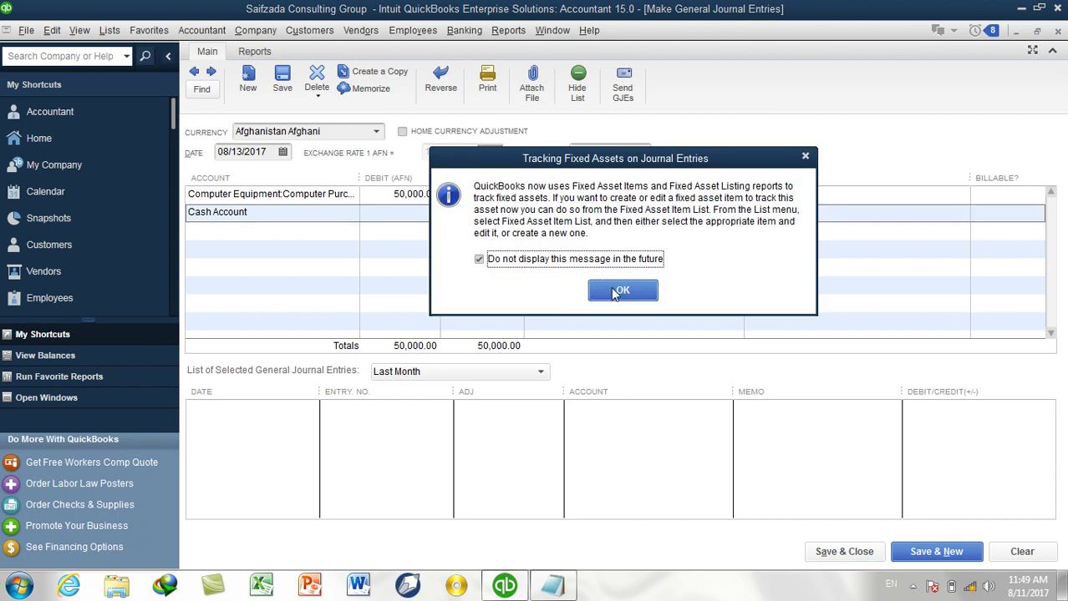
click(620, 291)
scroll(409, 176, up, 4)
click(270, 71)
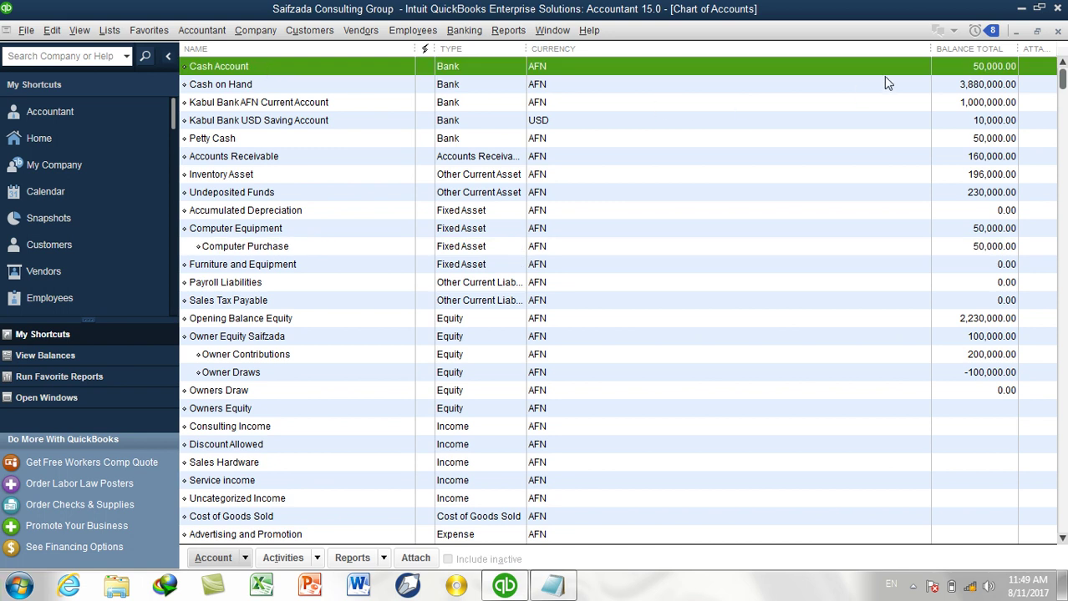
click(239, 234)
click(240, 251)
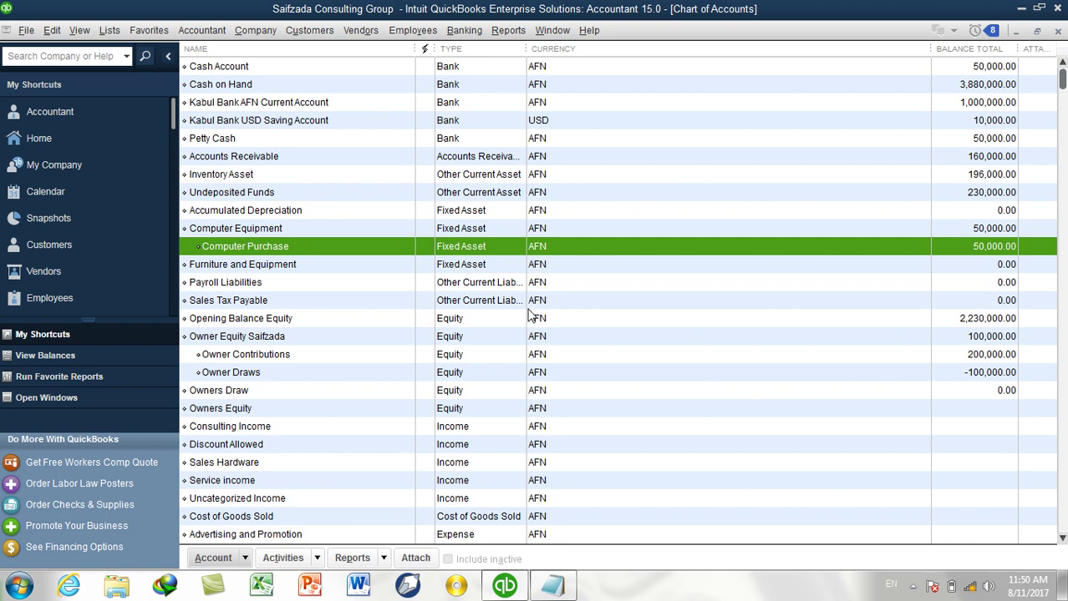
click(795, 372)
Create a Fixed Asset account named Machinary and save it.
key(ctrl+n)
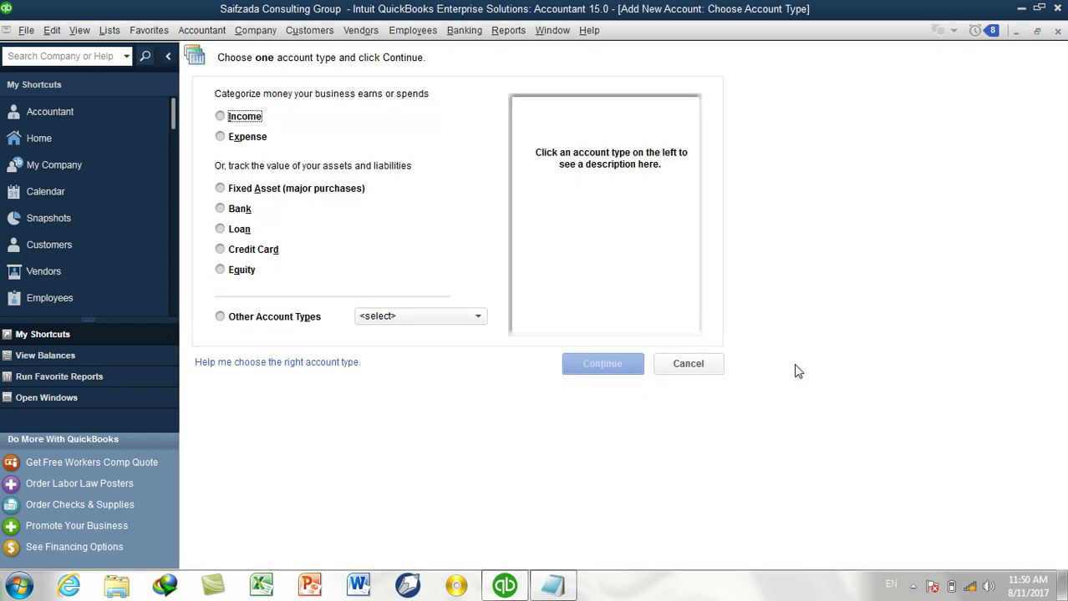
click(249, 193)
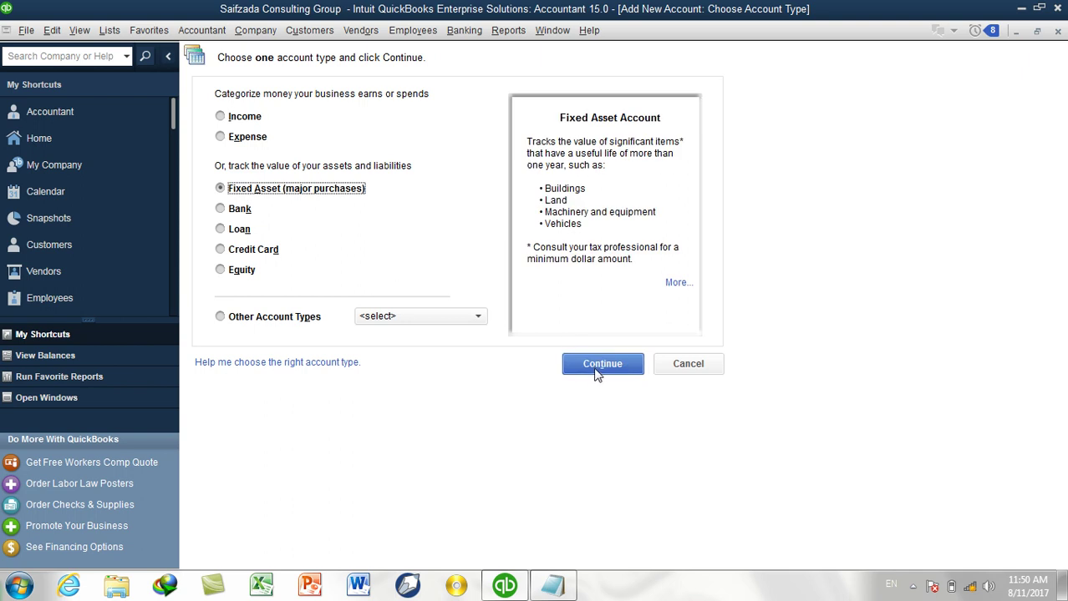
click(597, 374)
text(Mach)
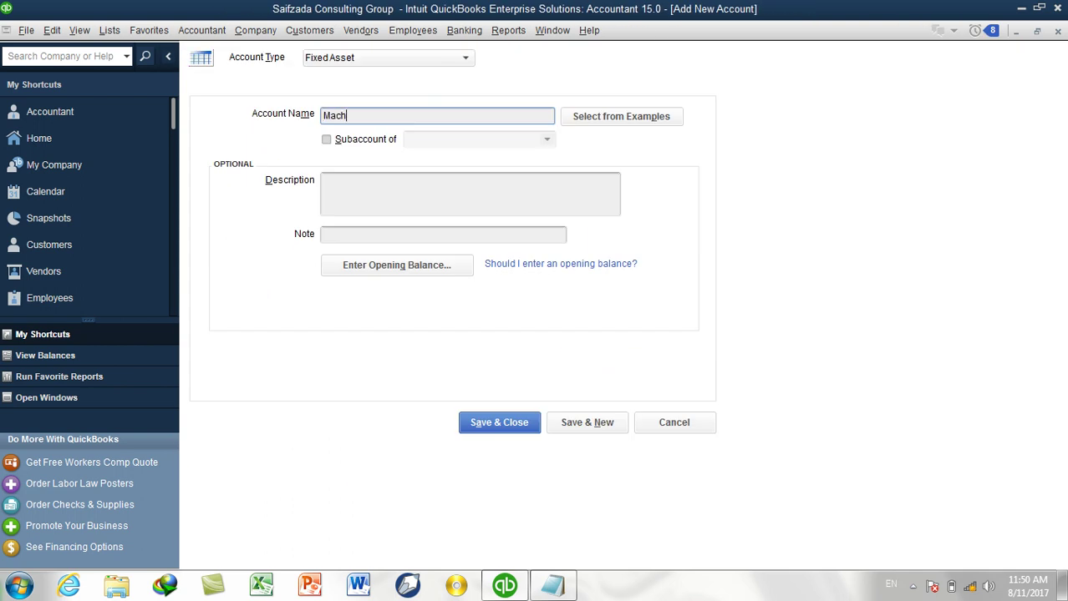
text(inary)
click(495, 425)
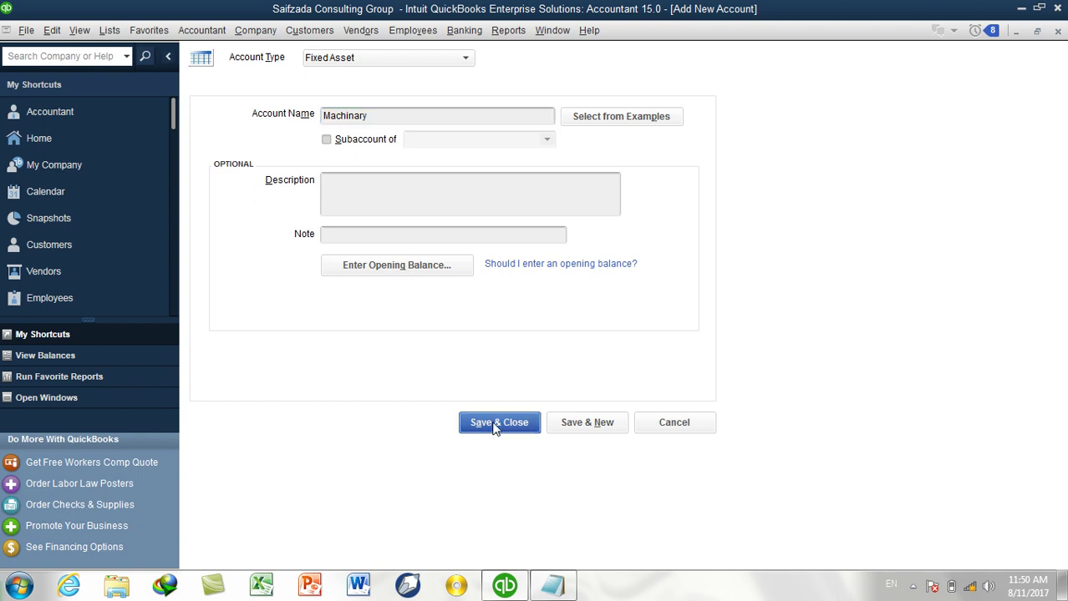
scroll(385, 167, up, 1)
scroll(383, 167, up, 1)
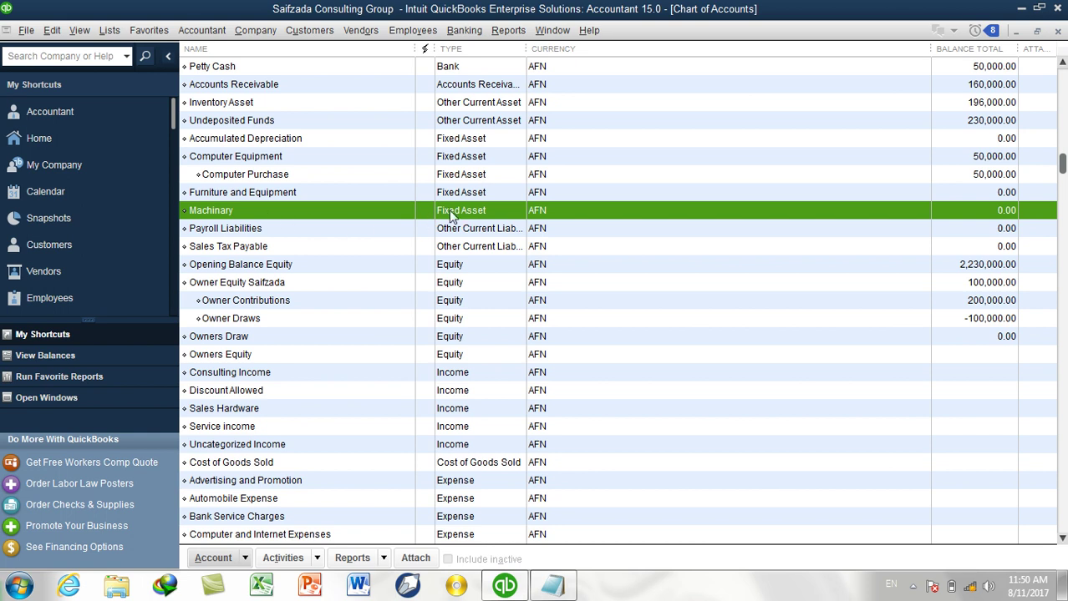
scroll(470, 219, up, 2)
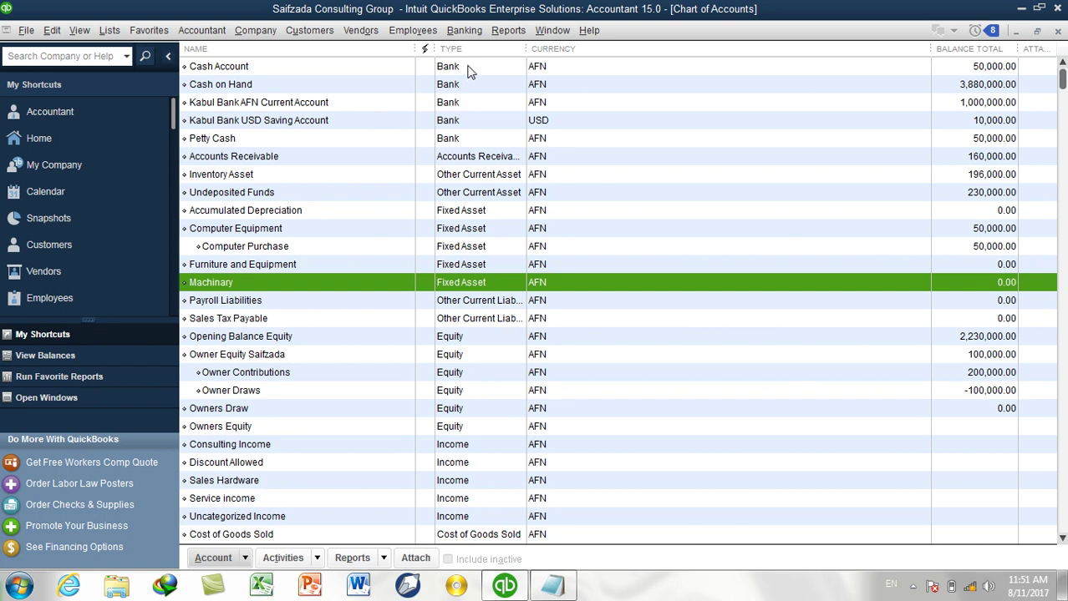
click(468, 70)
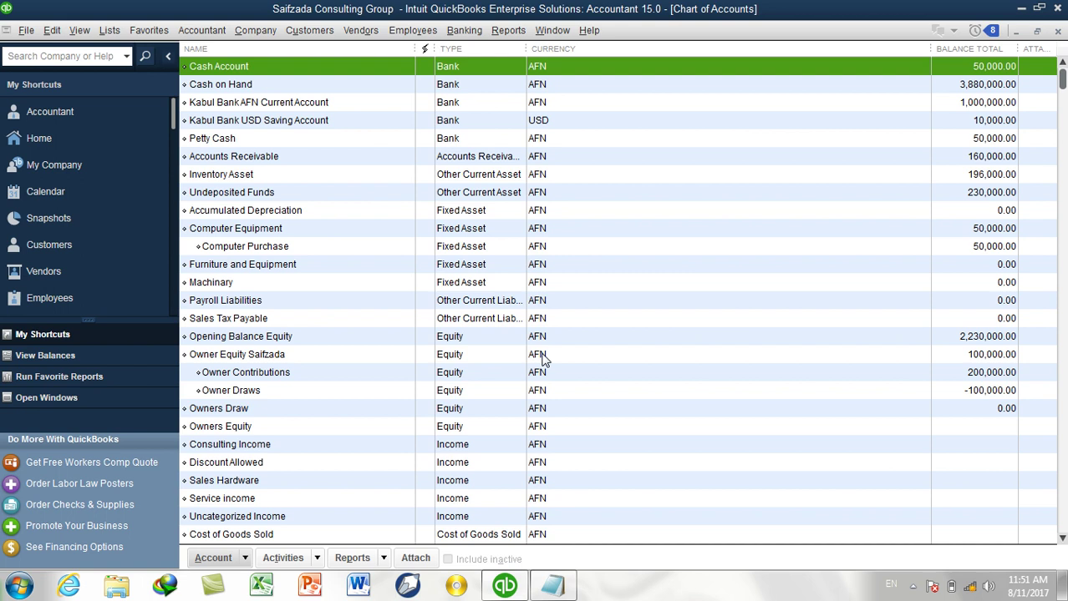
Create the Loan account Machinary-Loan.
key(ctrl+n)
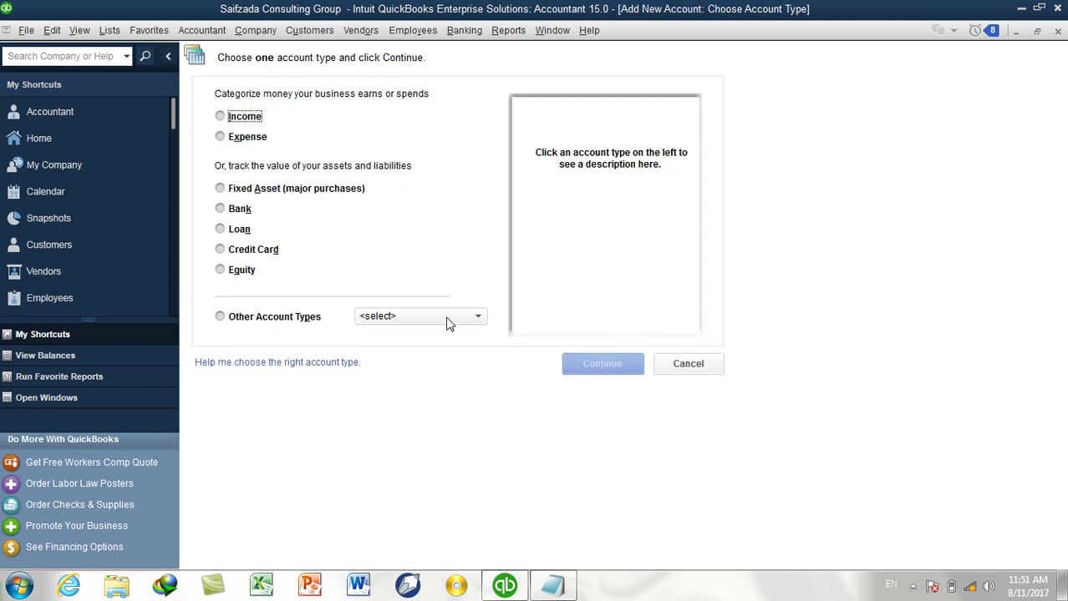
click(236, 229)
click(605, 371)
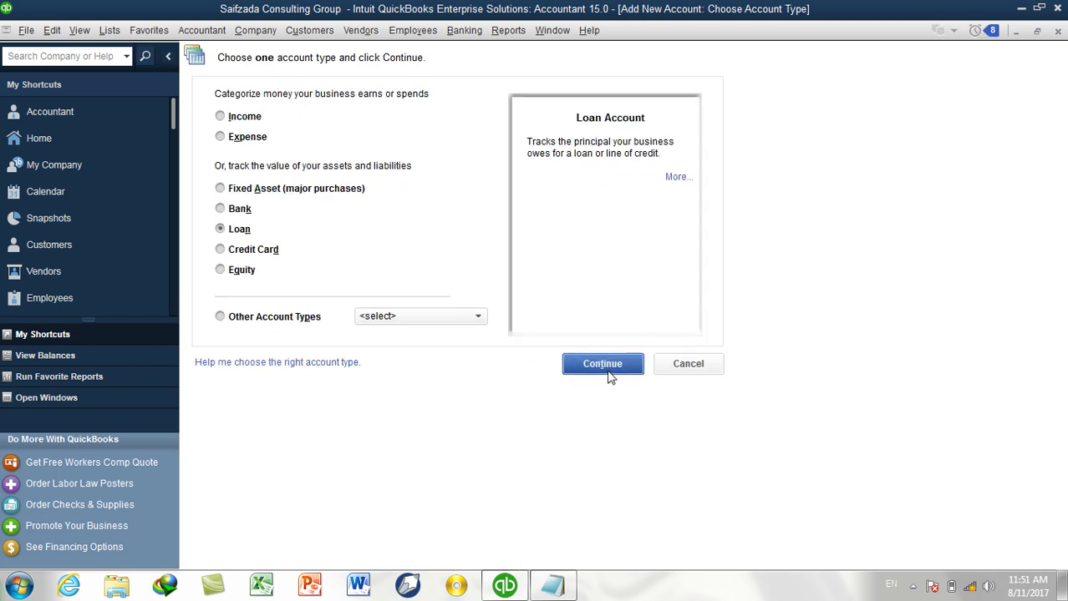
text(Ma)
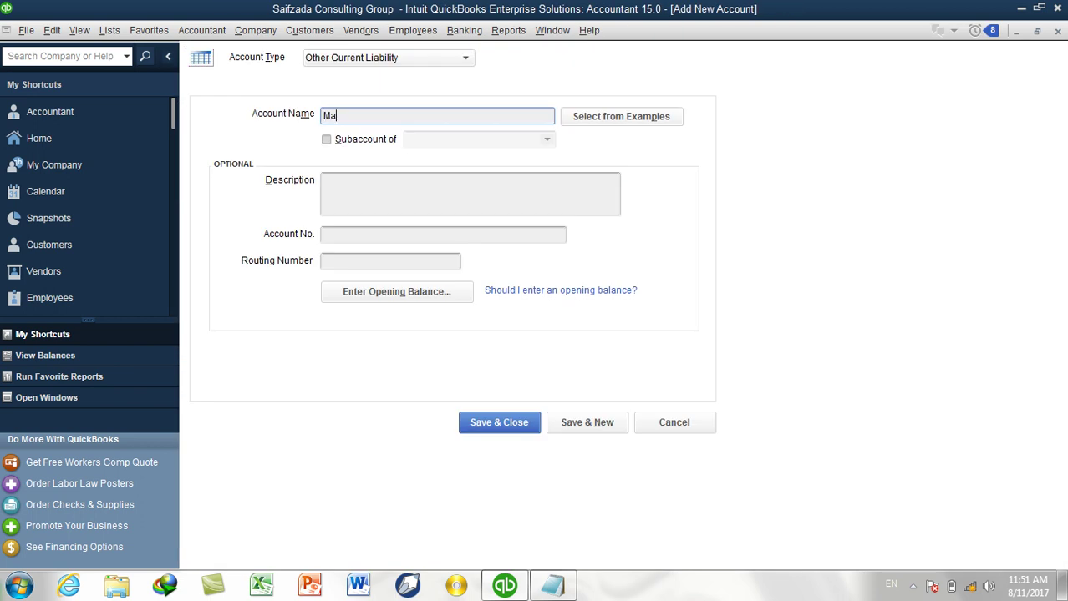
text(chinary)
key(BackSpace)
text(-ppa)
key(BackSpace)
key(BackSpace)
key(BackSpace)
text(Loan)
click(576, 425)
Create the Auto-Loan account and save it.
text(Auto-Loan)
click(499, 422)
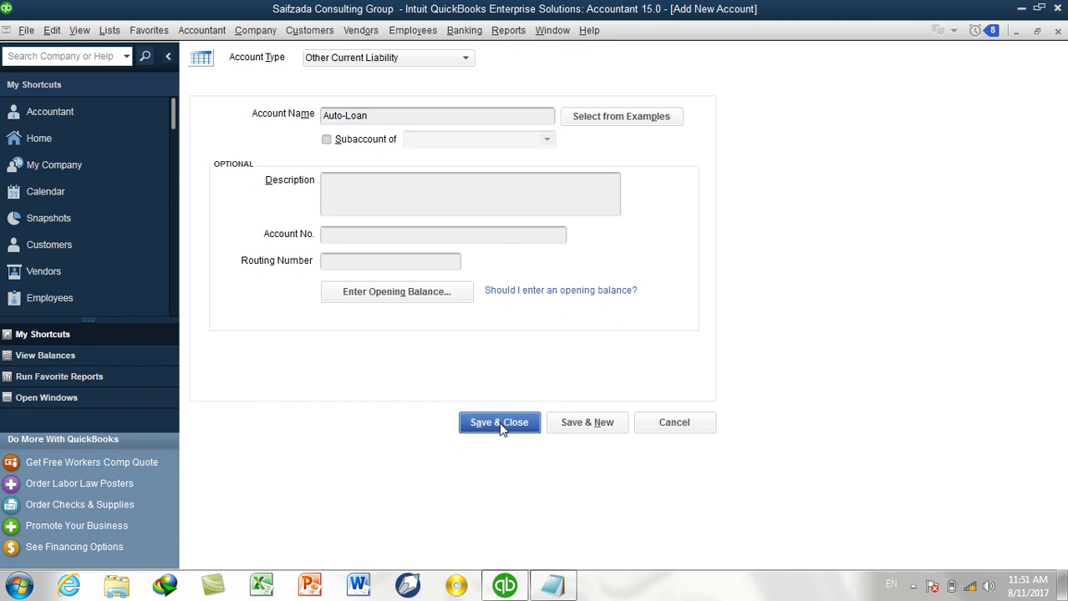
scroll(316, 193, up, 2)
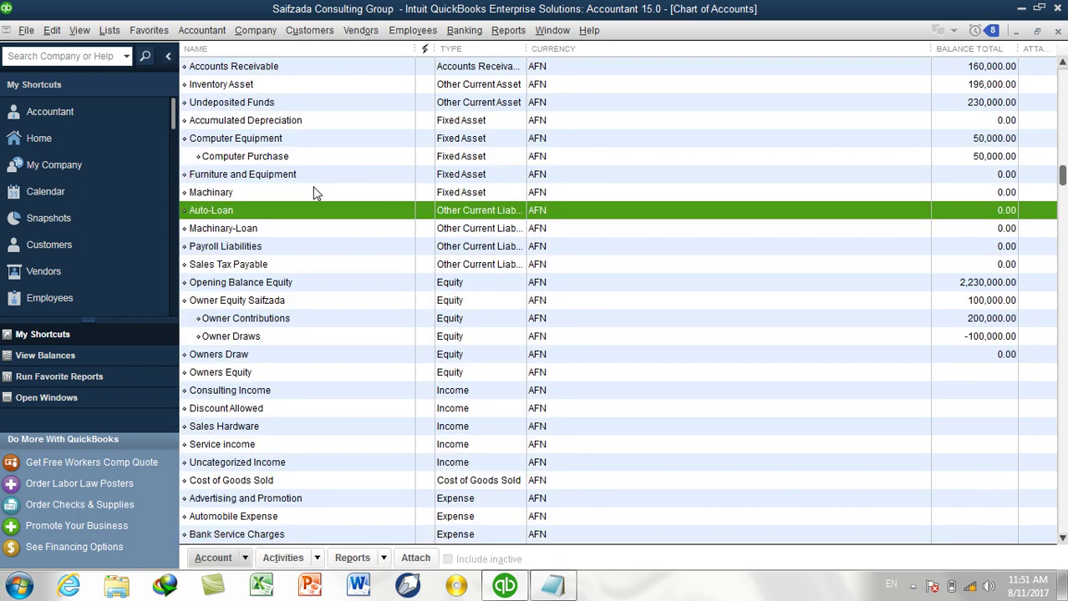
click(259, 231)
click(223, 210)
click(232, 232)
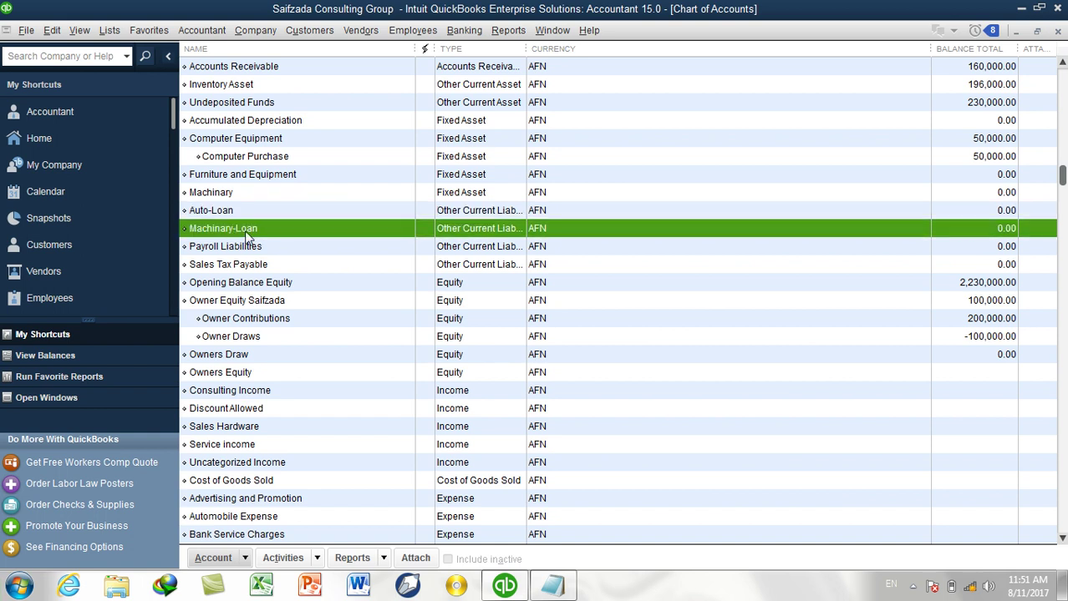
scroll(479, 299, up, 2)
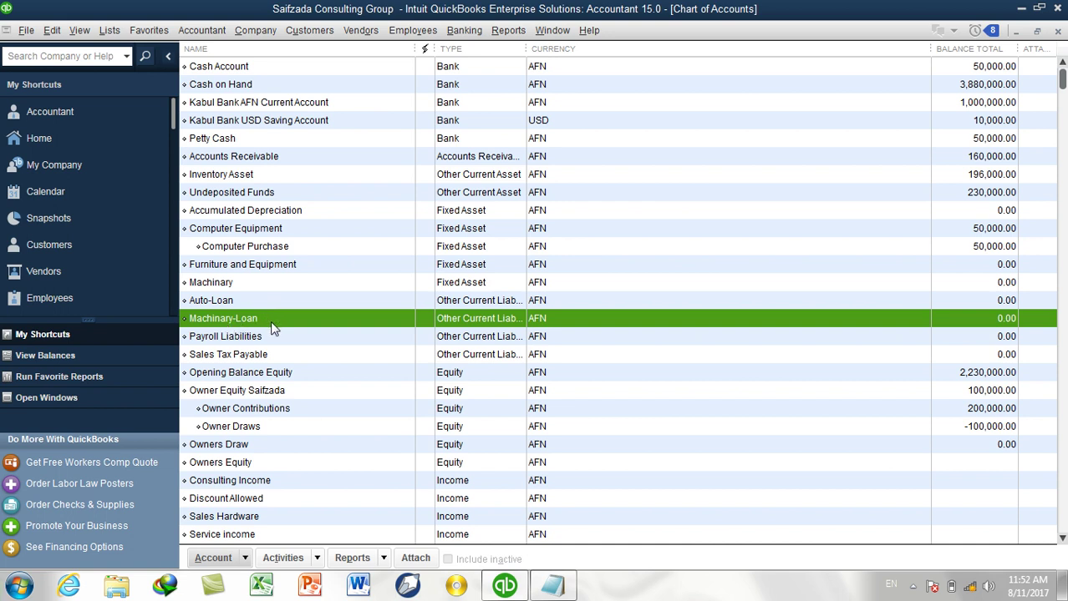
click(219, 302)
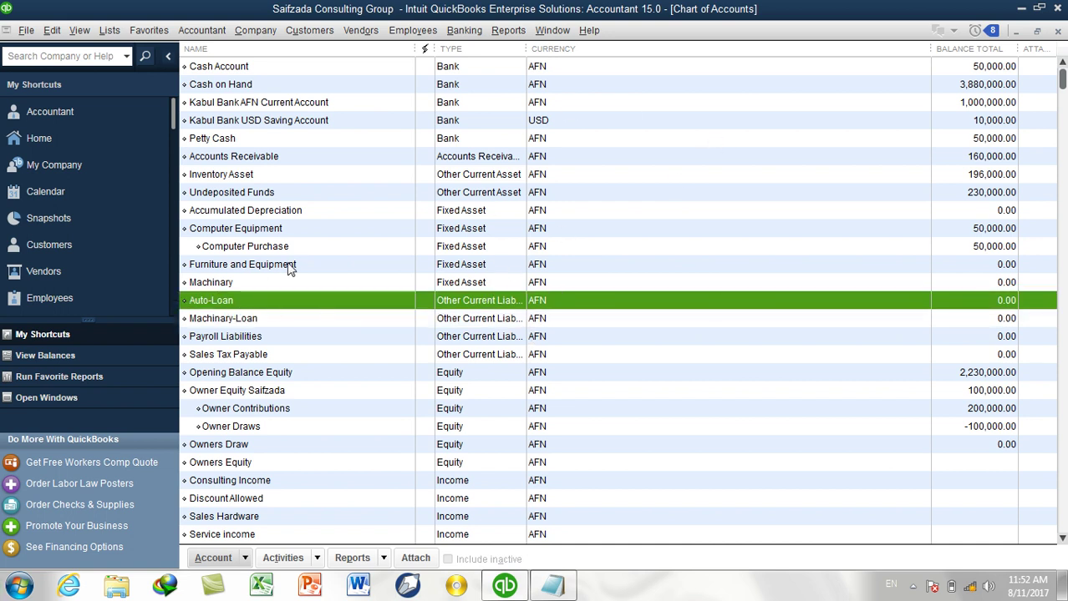
click(226, 282)
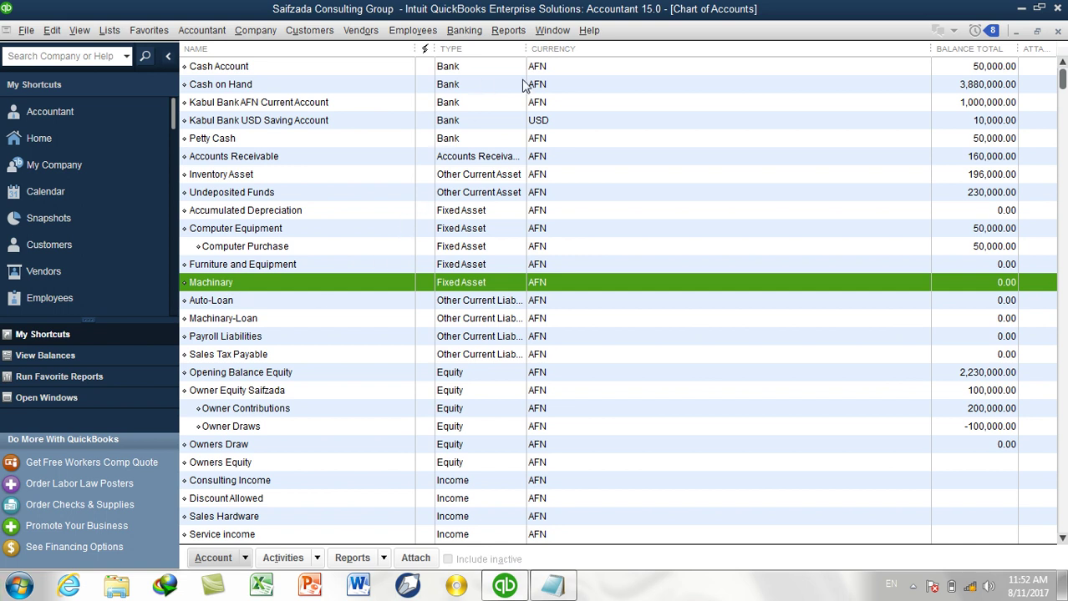
click(842, 70)
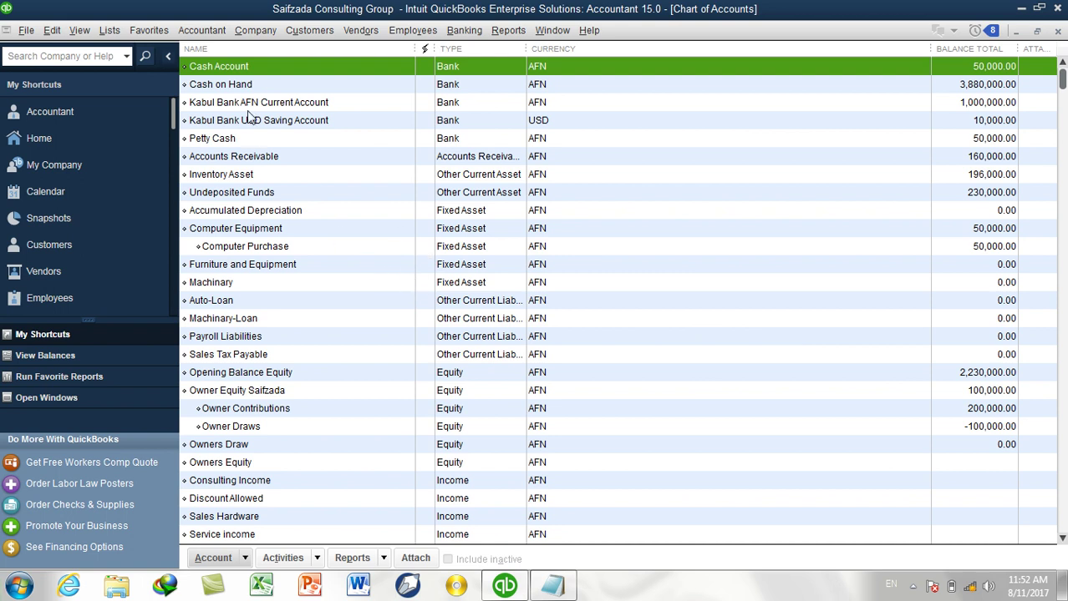
Start a journal entry dated the 14th debiting Machinary 100,000.
click(222, 34)
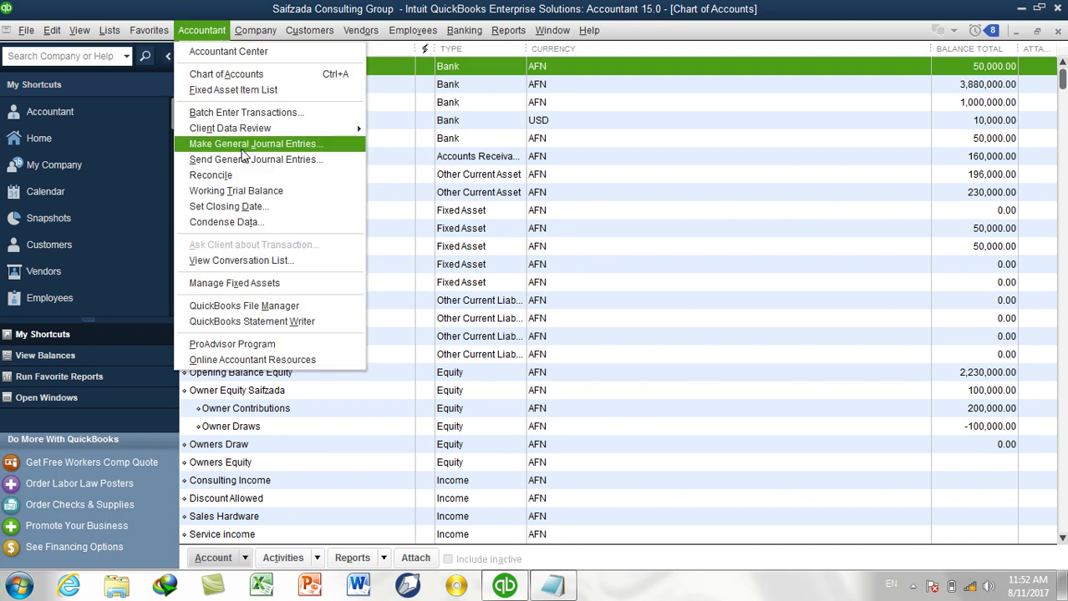
click(247, 144)
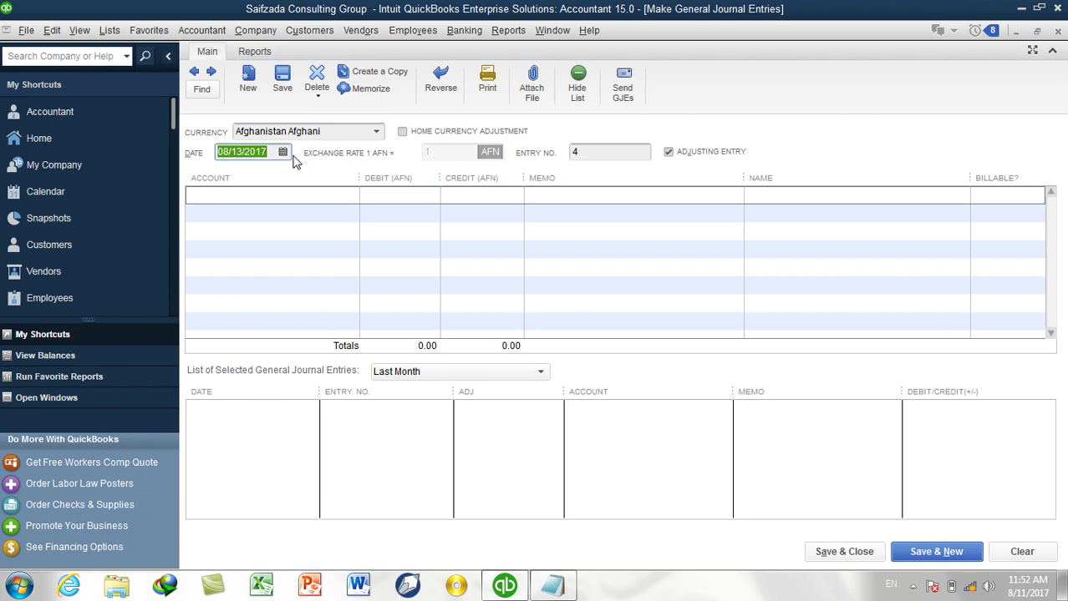
click(282, 152)
click(254, 261)
click(607, 153)
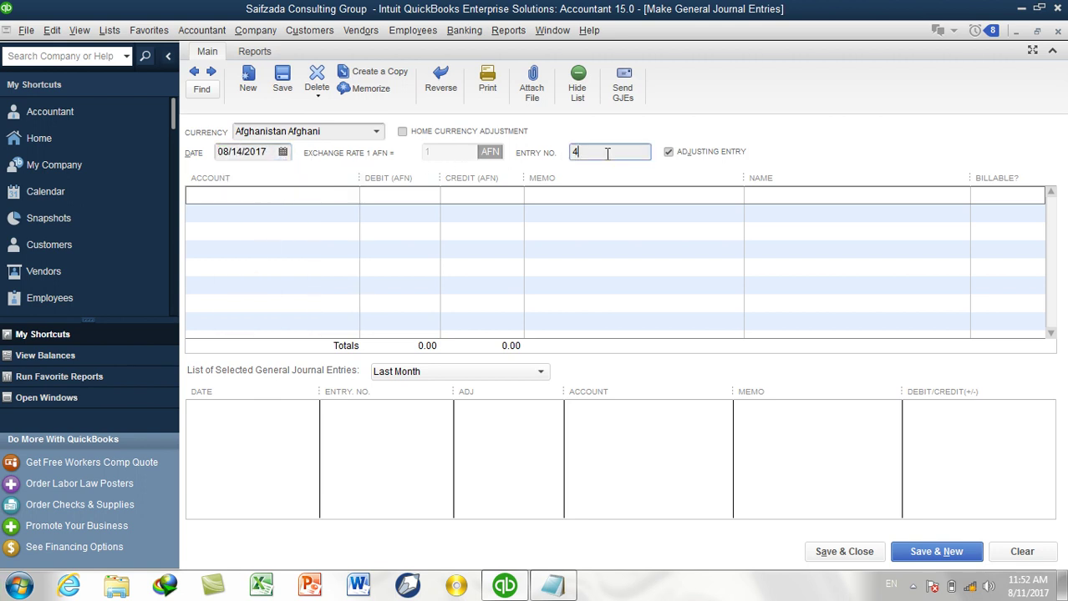
click(321, 194)
key(Tab)
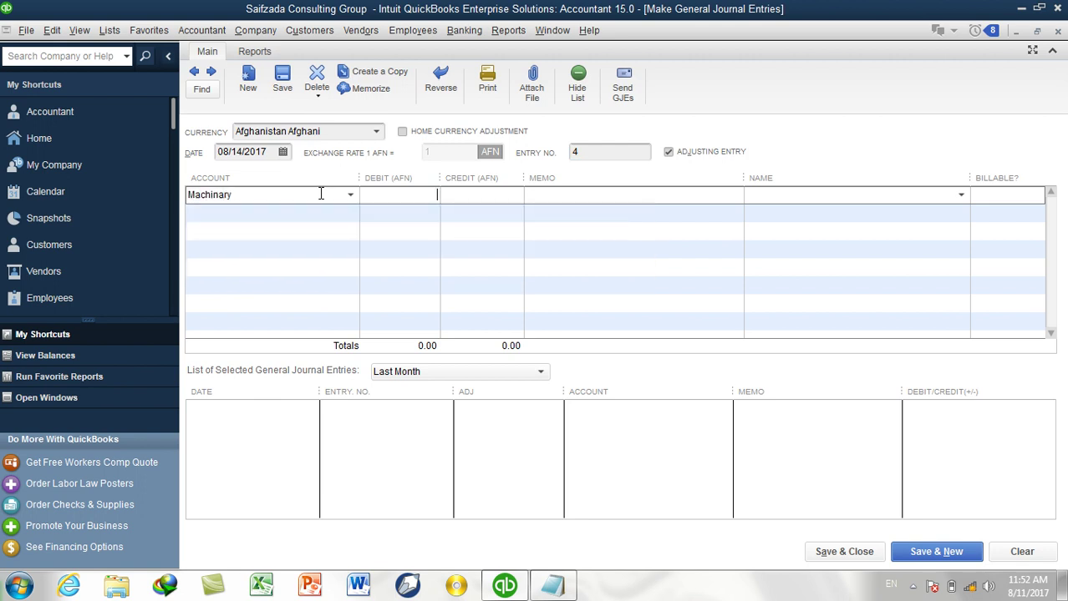
text(100,000)
key(Tab)
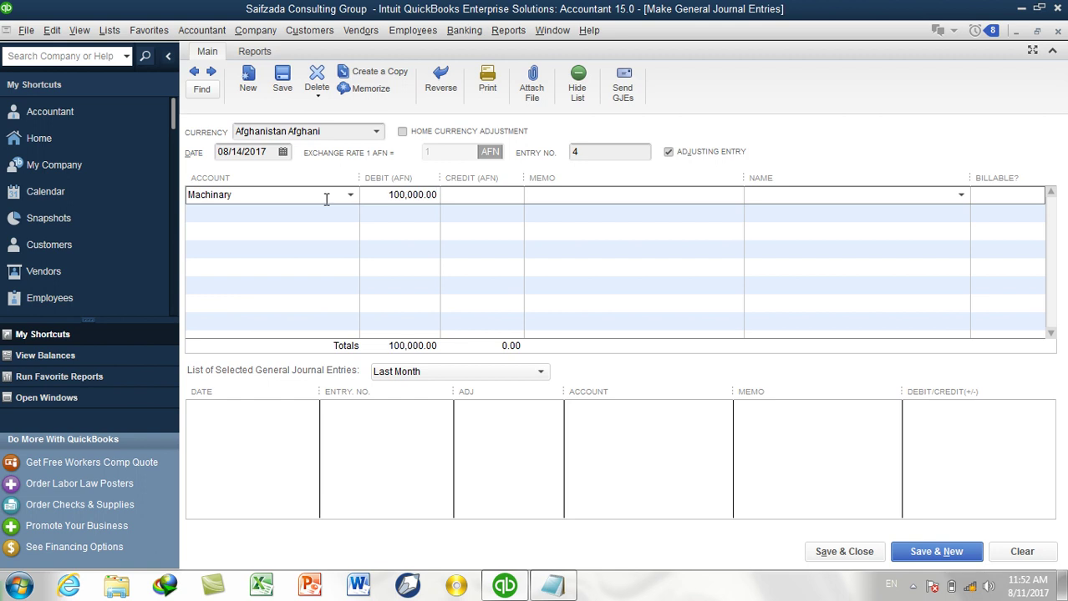
Credit Cash Account 50,000 and Machinary-Loan 50,000 on the next two lines.
click(271, 215)
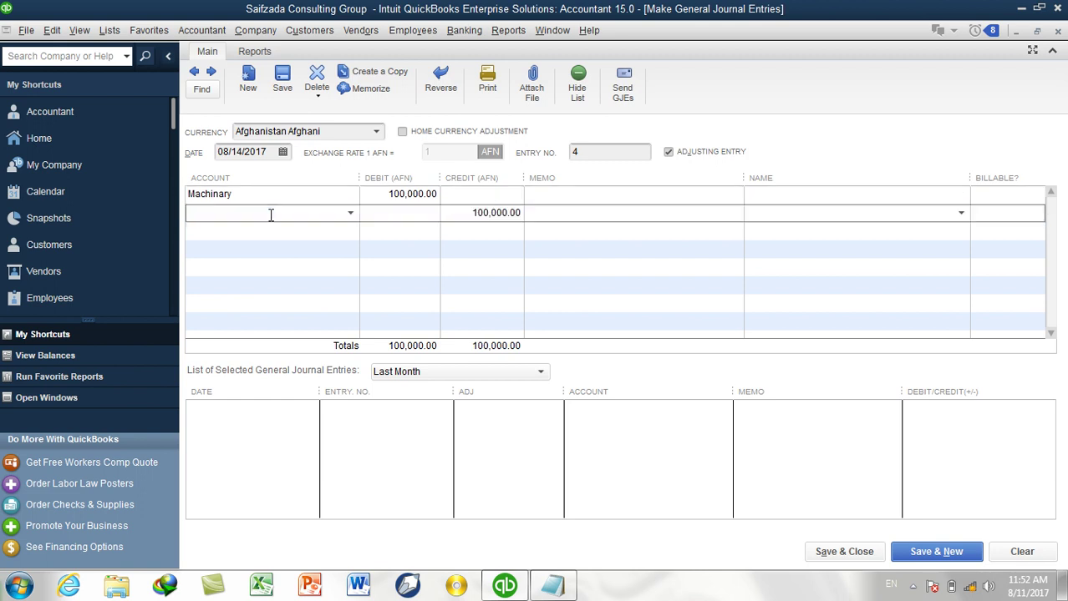
text(Cash Account)
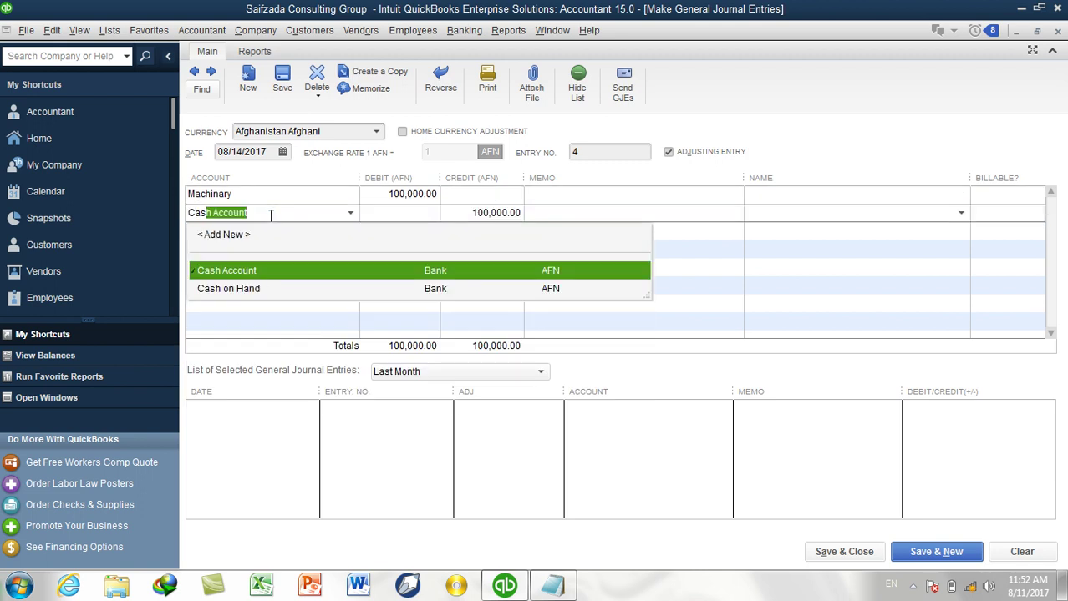
key(Tab)
drag(466, 215, 548, 217)
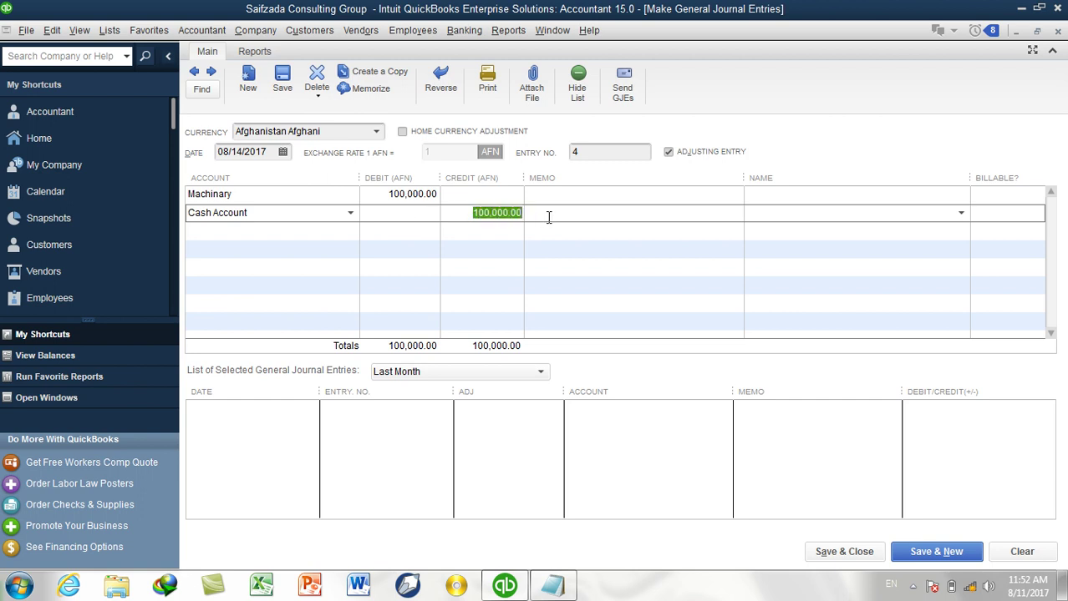
text(50,000)
click(547, 213)
click(344, 232)
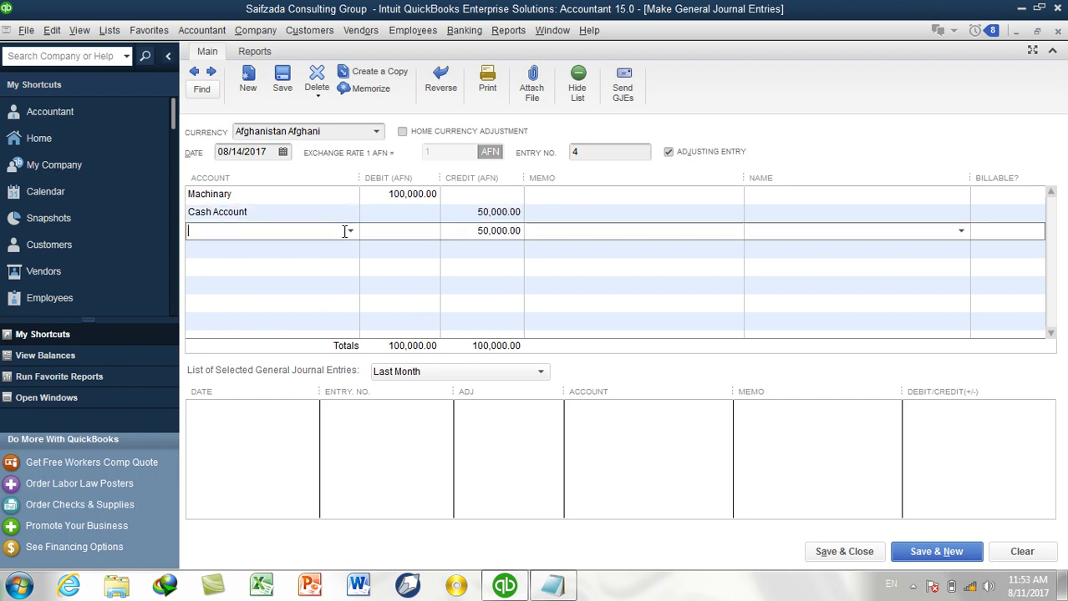
text(Machinary)
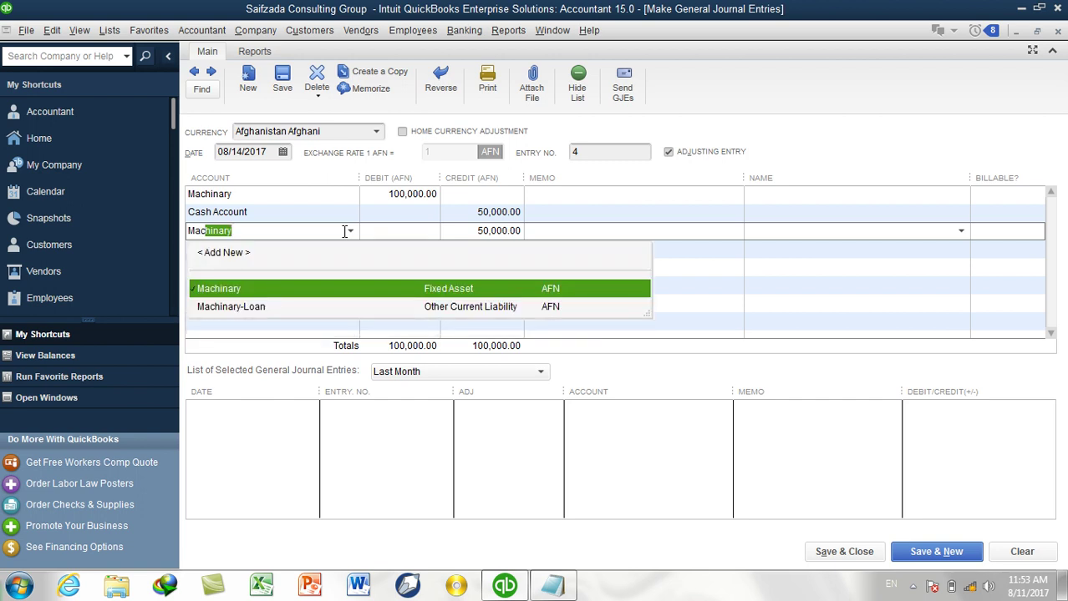
key(Down)
key(Tab)
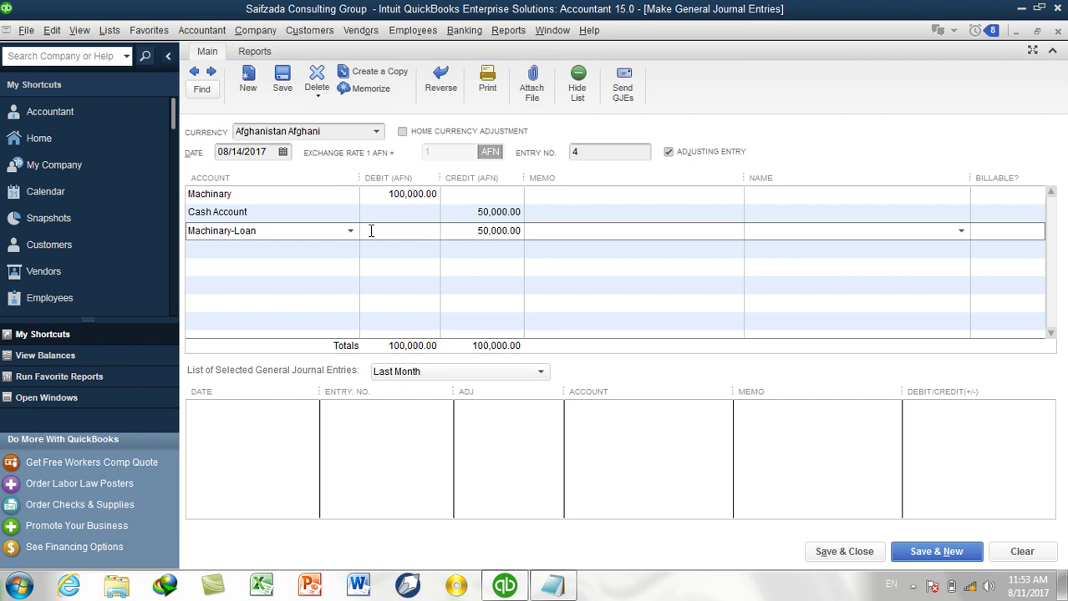
click(548, 195)
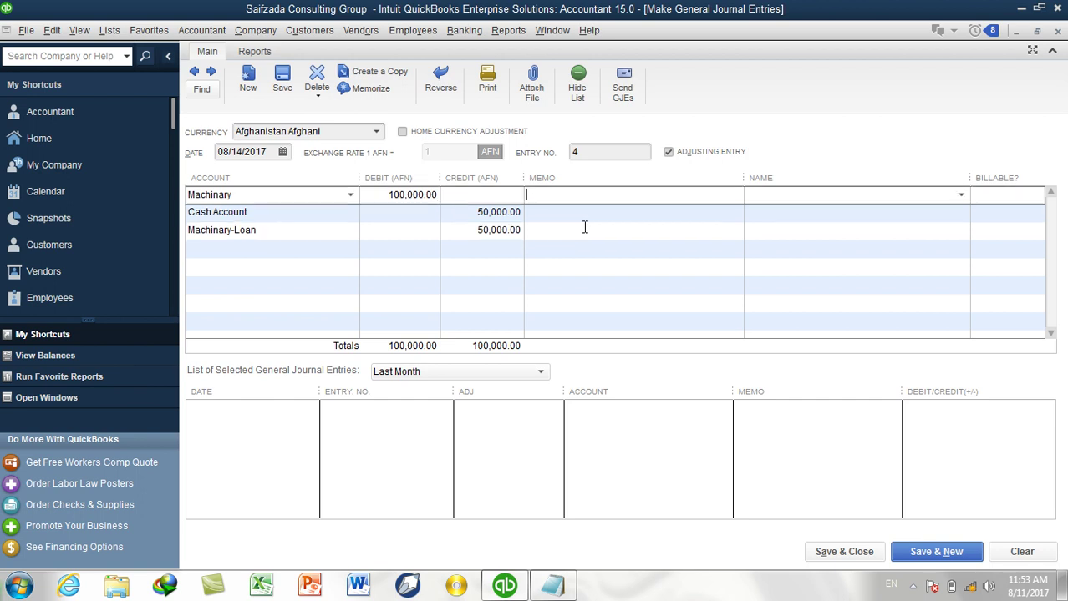
Add memos for the 100000 machinery purchase, 50000 cash payment and 50000 loan received, then save.
text(Rs 100000 Paid for Machin)
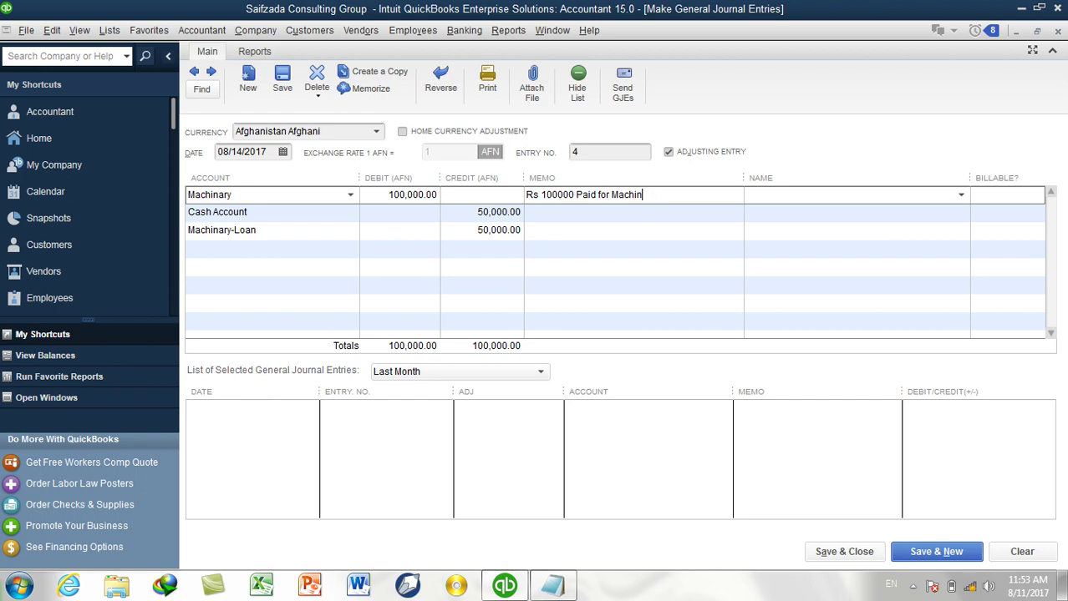
text(ery Puchases)
click(545, 215)
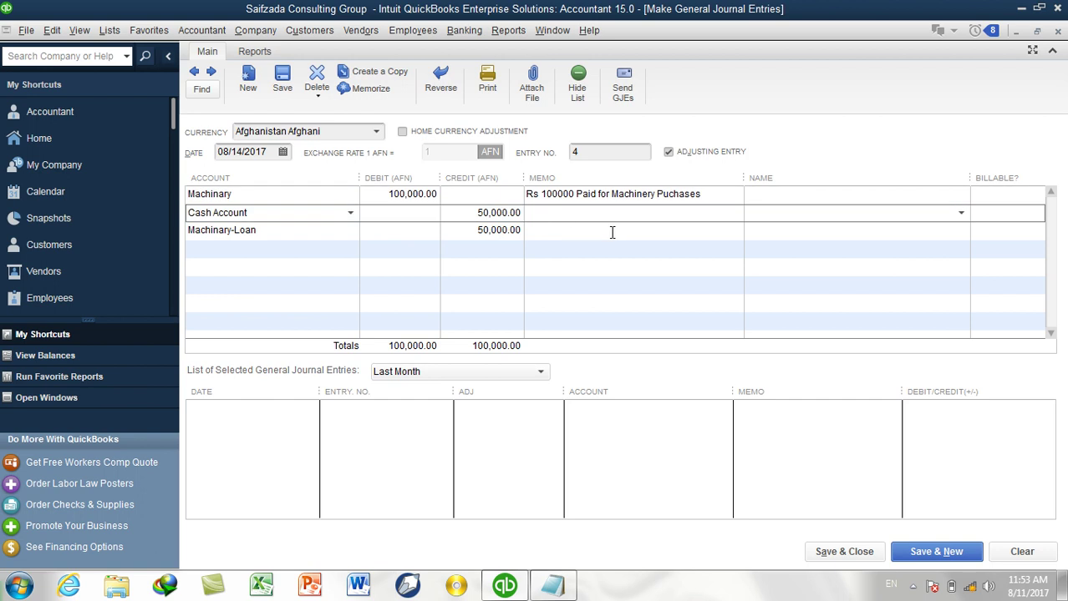
text(50000 Paid from Cash Account)
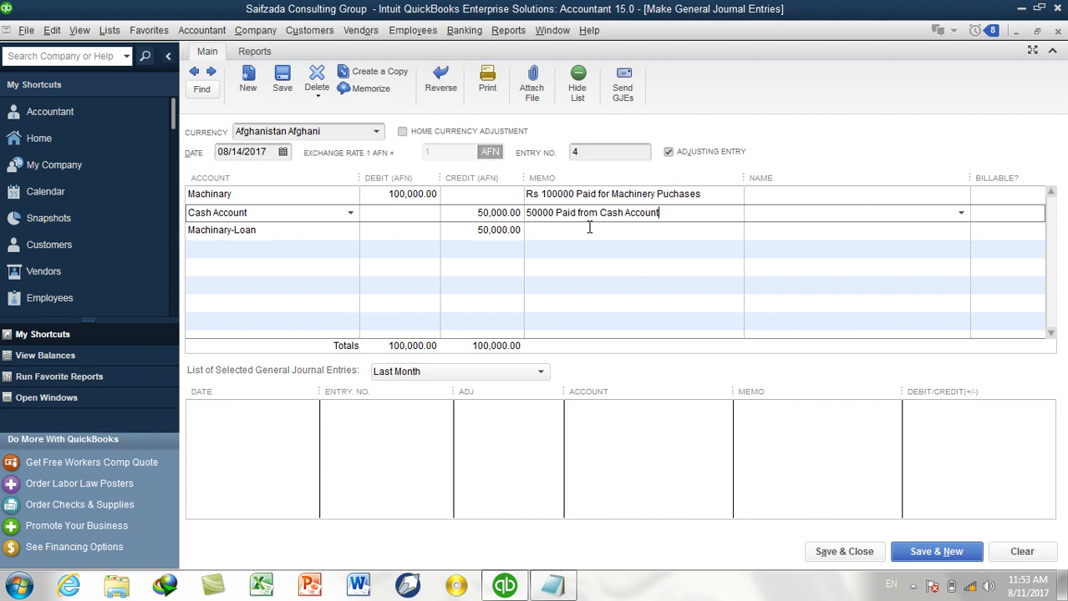
click(588, 230)
text(50000)
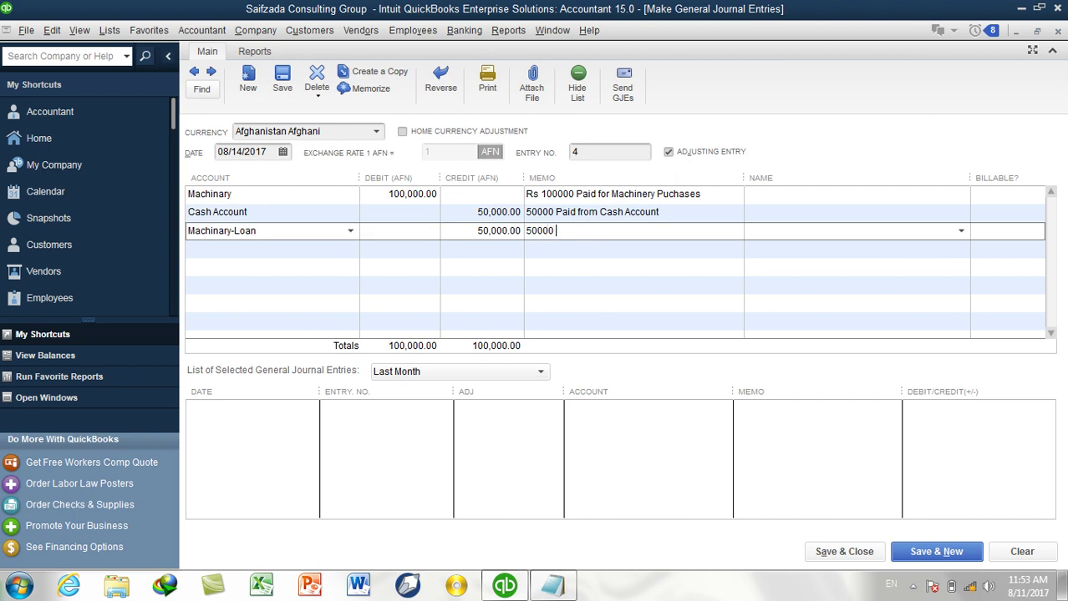
text( Received as Loan From)
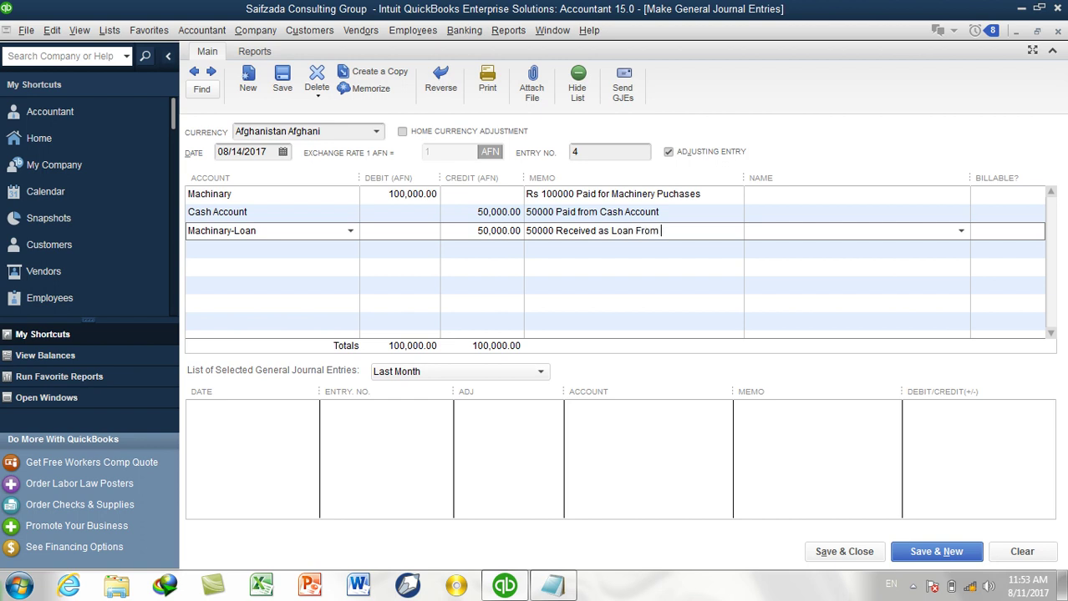
click(821, 553)
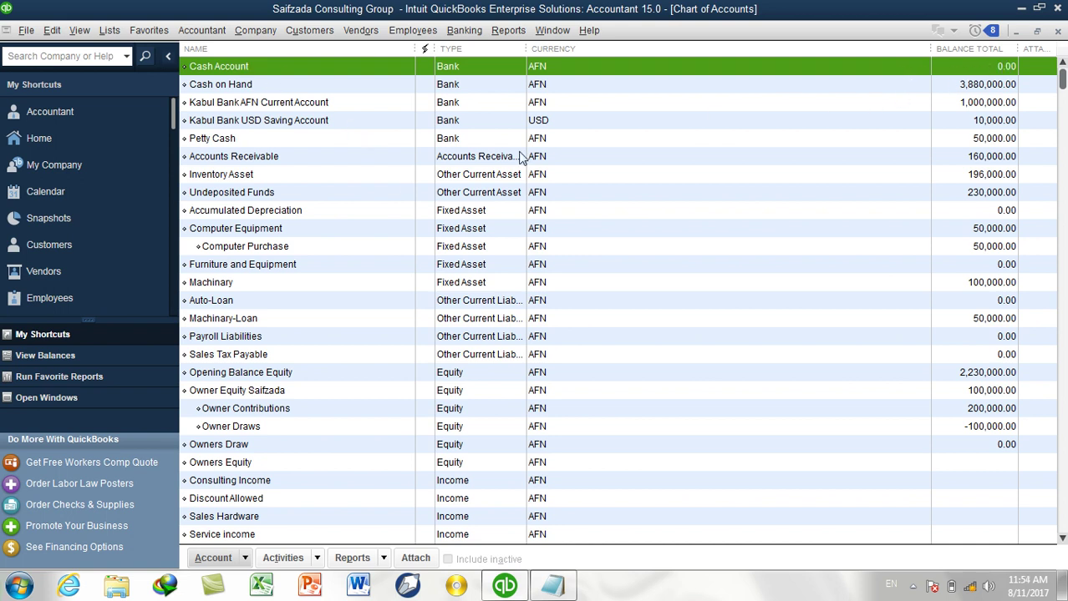
click(240, 289)
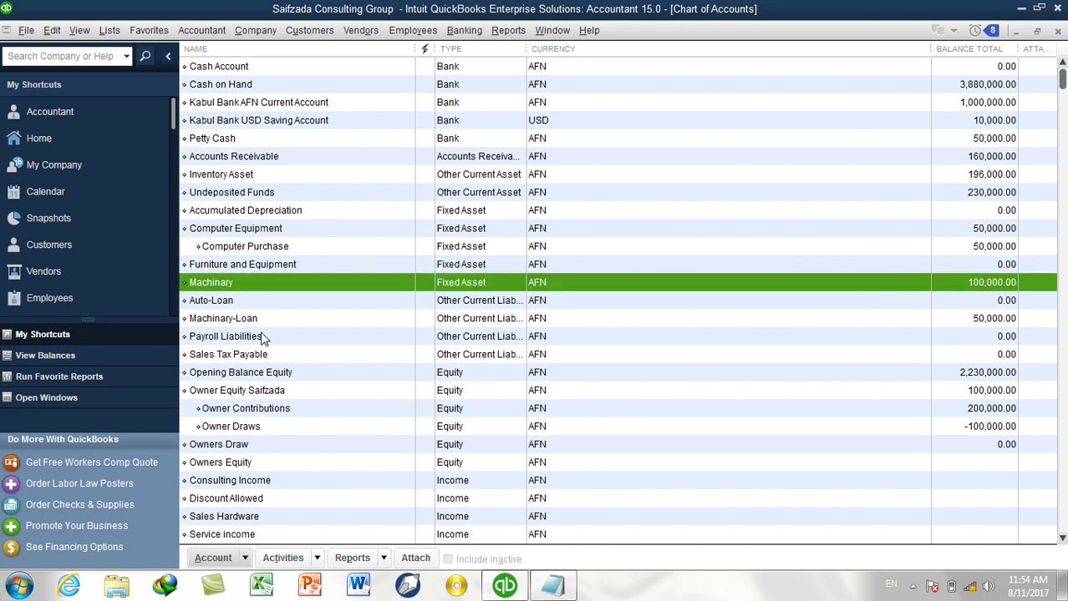
click(238, 323)
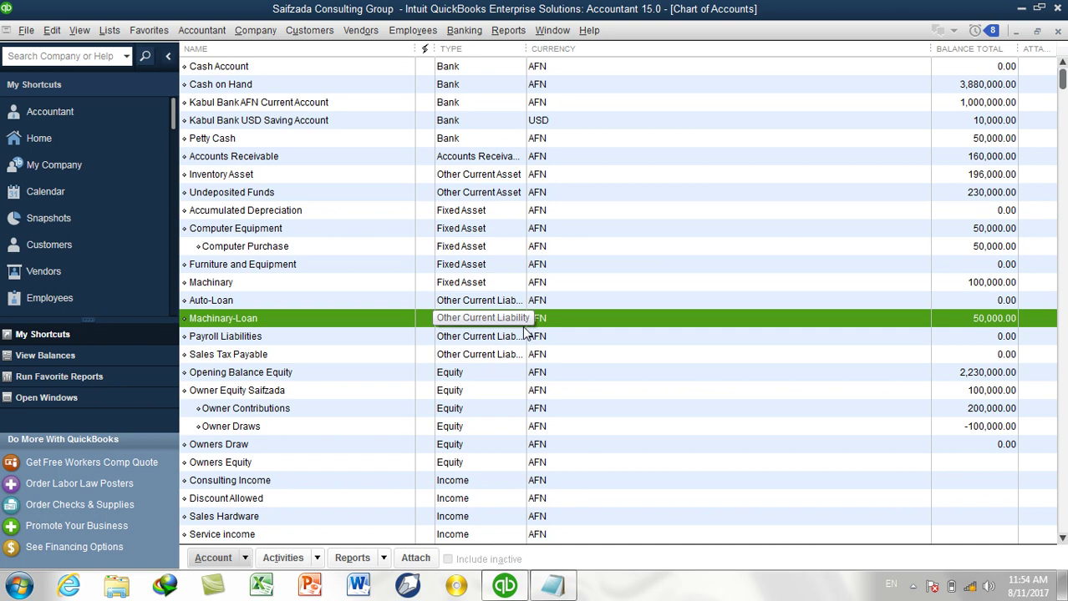
click(518, 31)
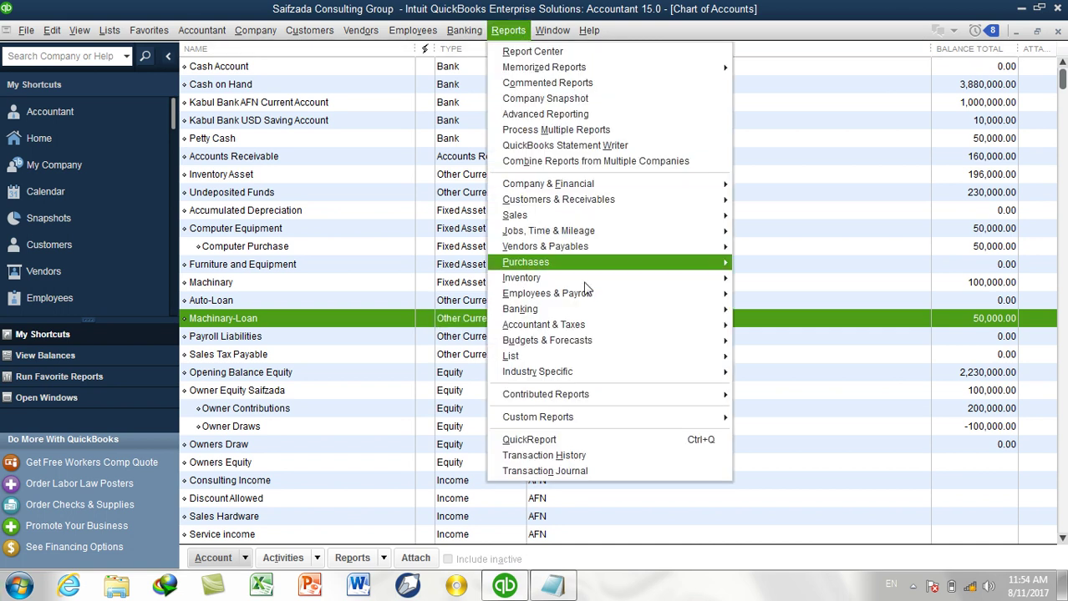
mouse_move(604, 327)
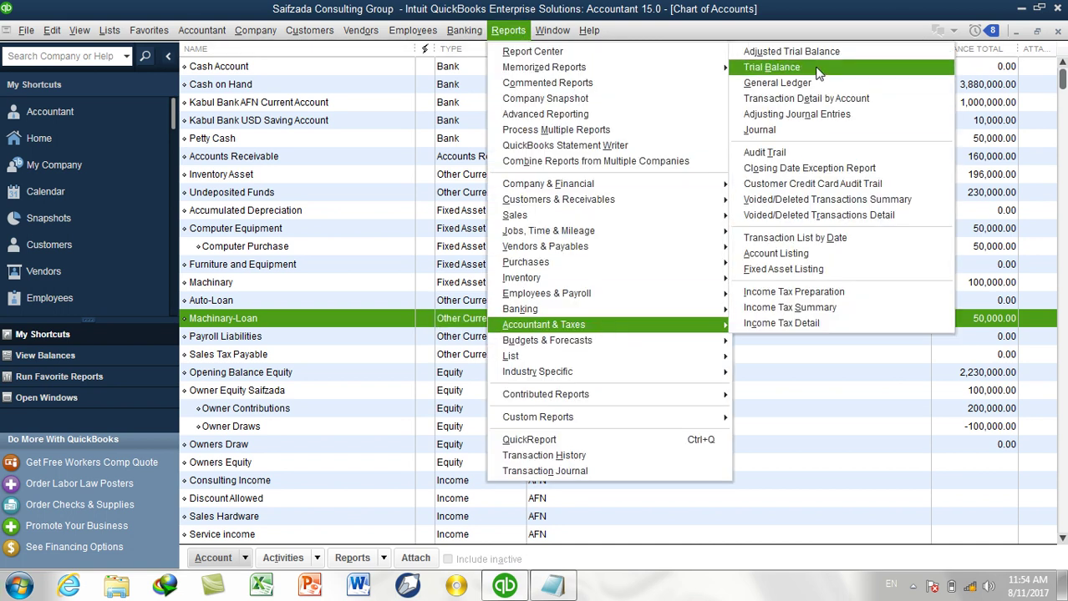
click(818, 73)
key(a)
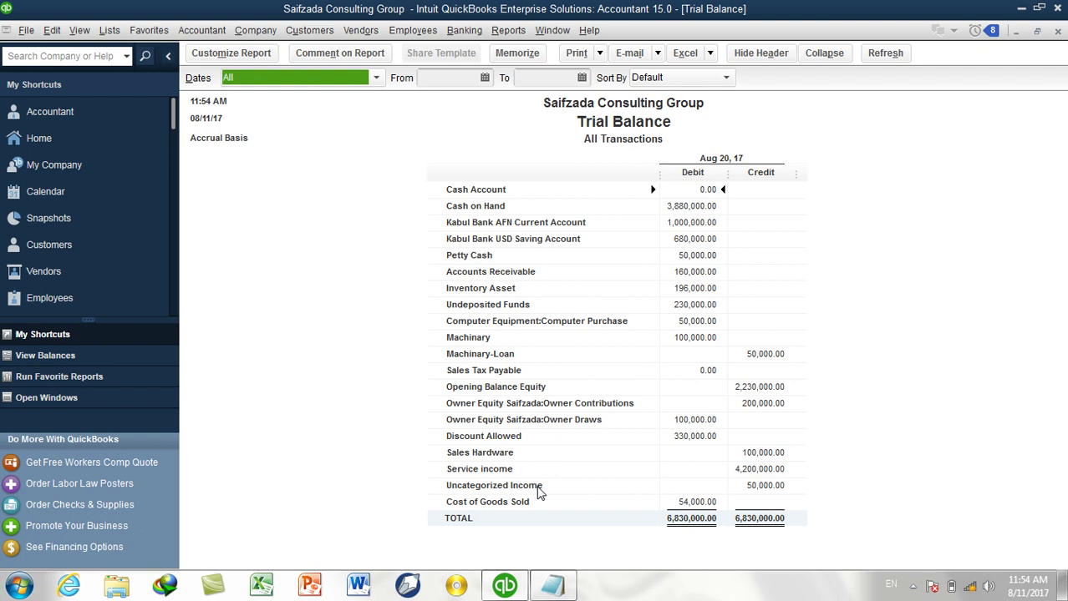
double_click(757, 356)
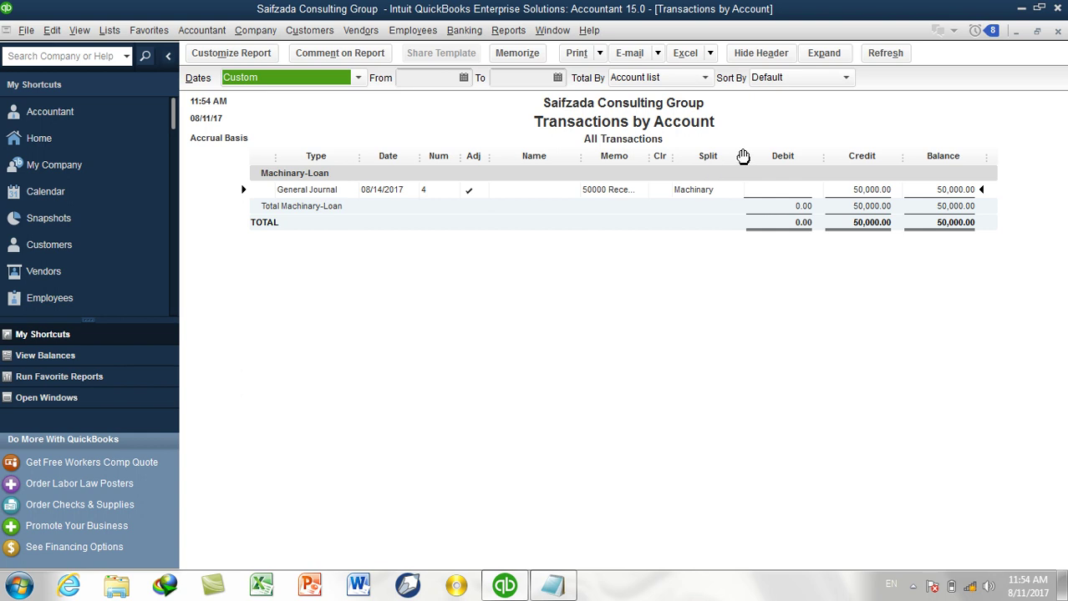
drag(649, 156, 731, 158)
click(1057, 32)
click(1057, 32)
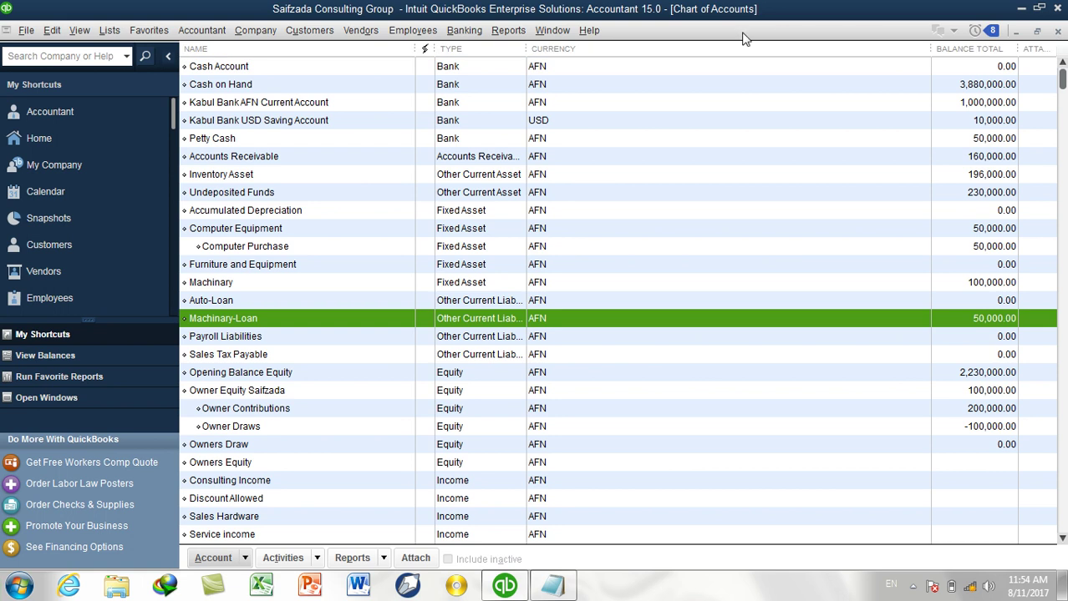
Open the Balance Sheet Standard report and scroll to Machinary-Loan's 50,000.00 under liabilities.
click(516, 34)
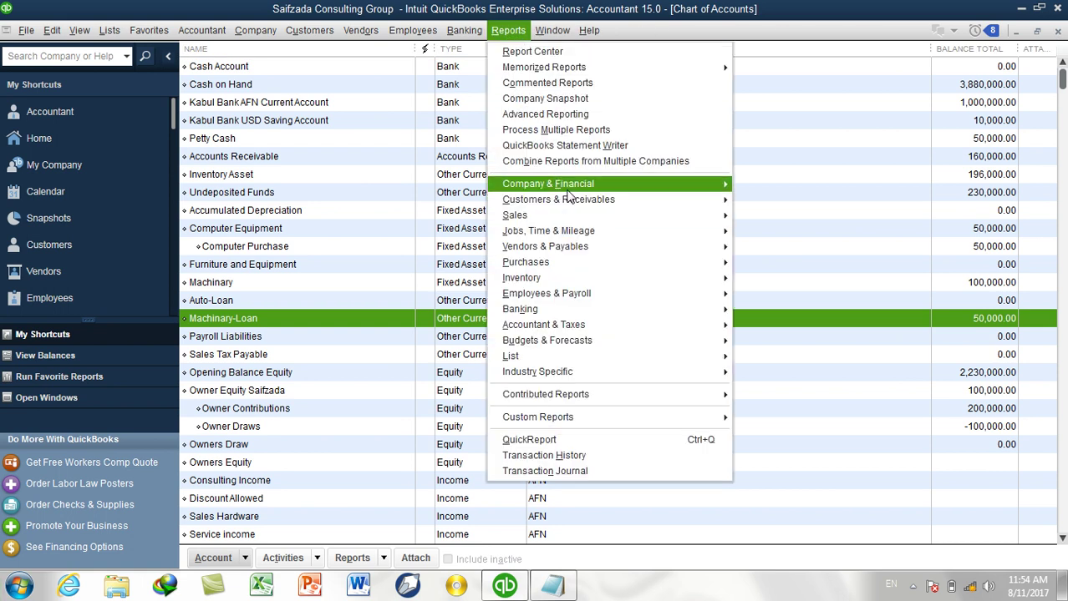
mouse_move(574, 185)
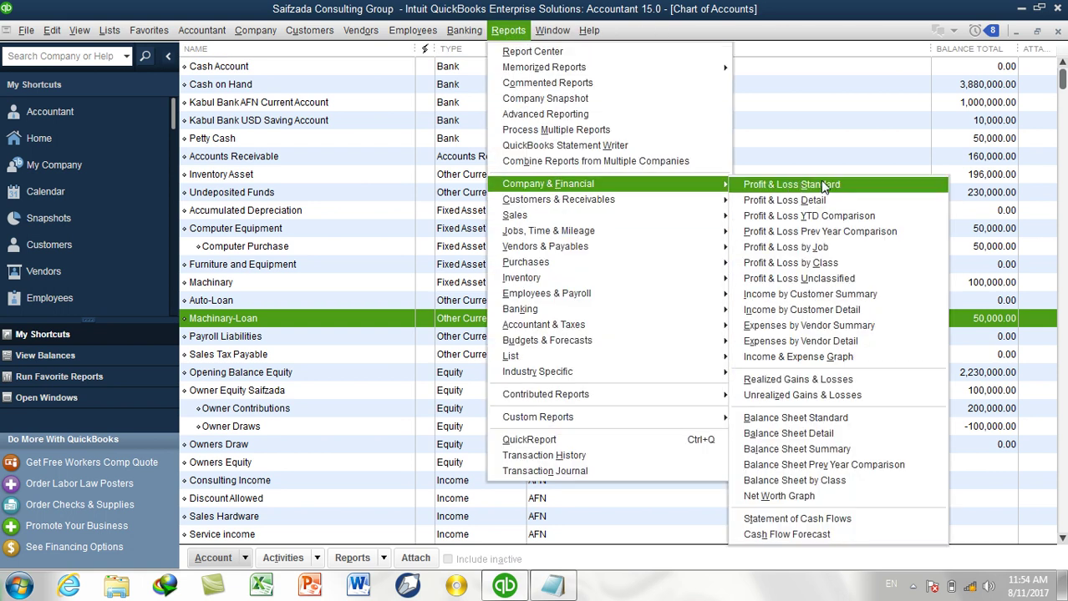
click(807, 418)
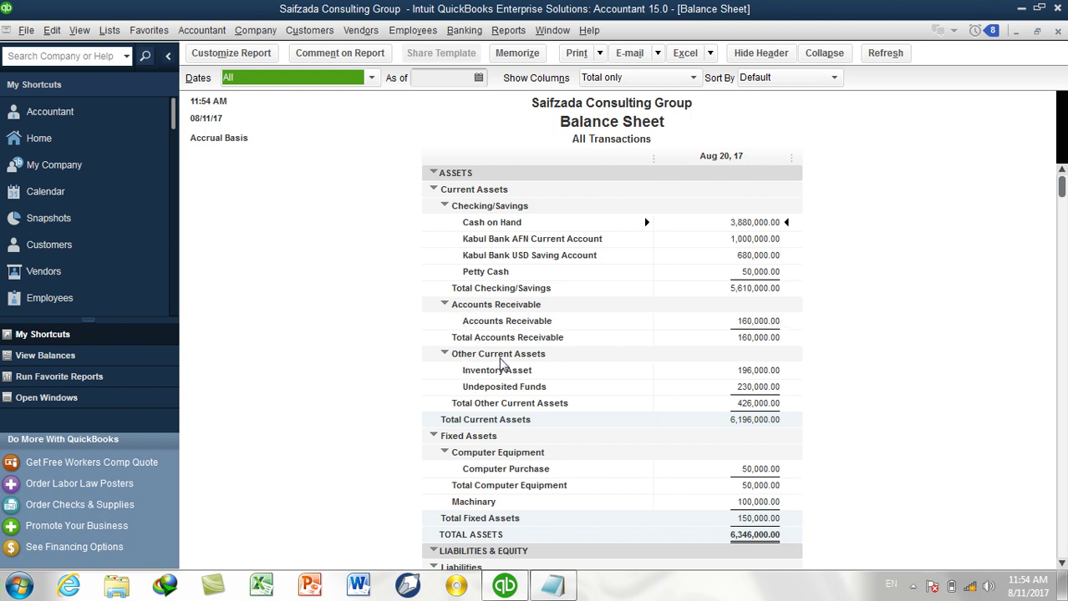
scroll(470, 440, down, 2)
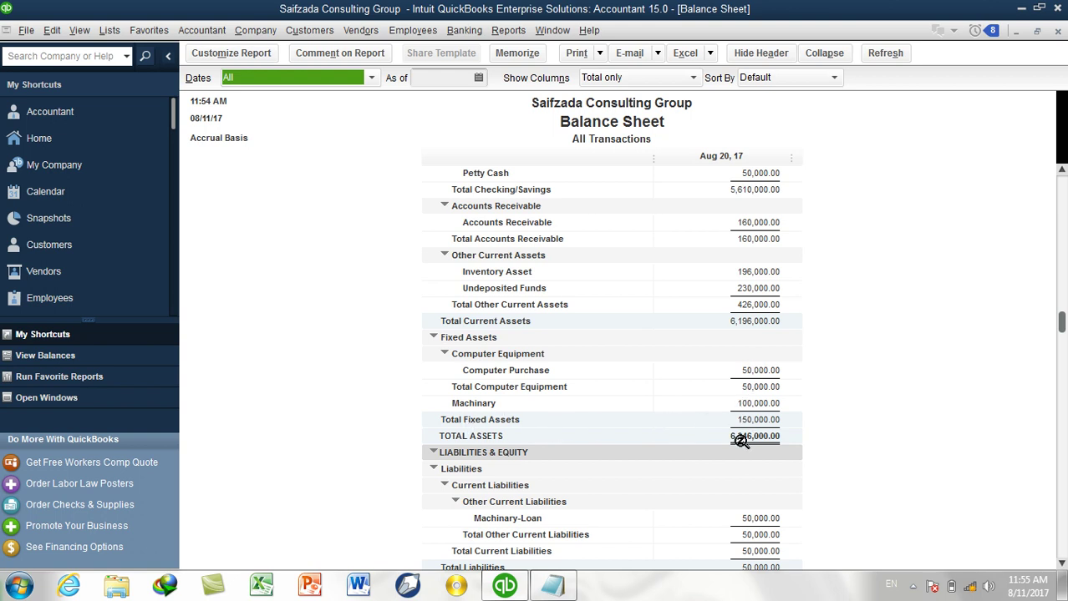
scroll(736, 267, down, 3)
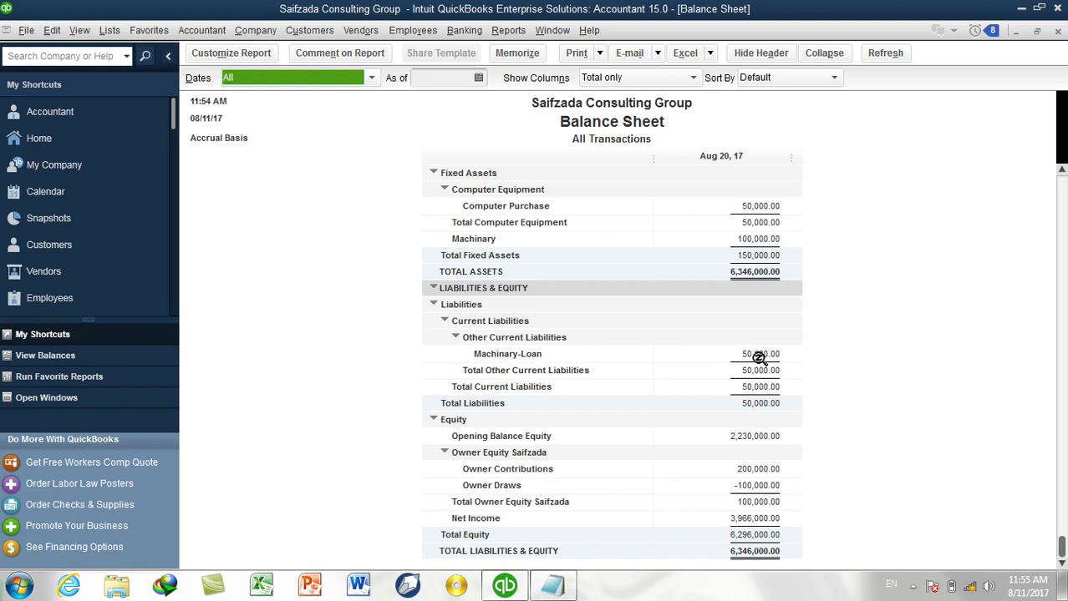
Close the Balance Sheet and create a Fixed Asset account named Vehicles.
click(1057, 30)
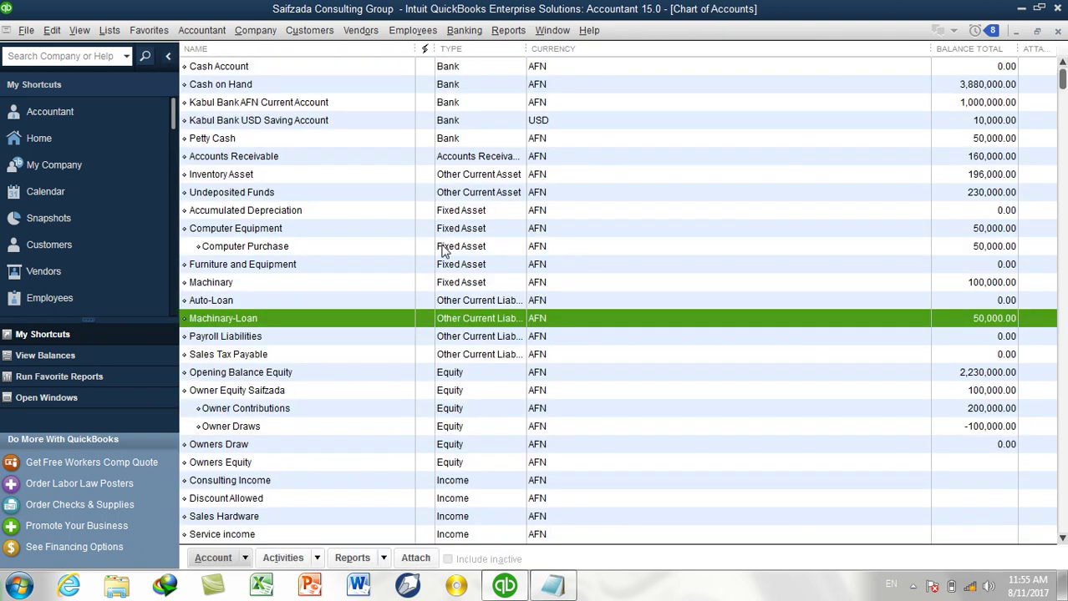
click(249, 300)
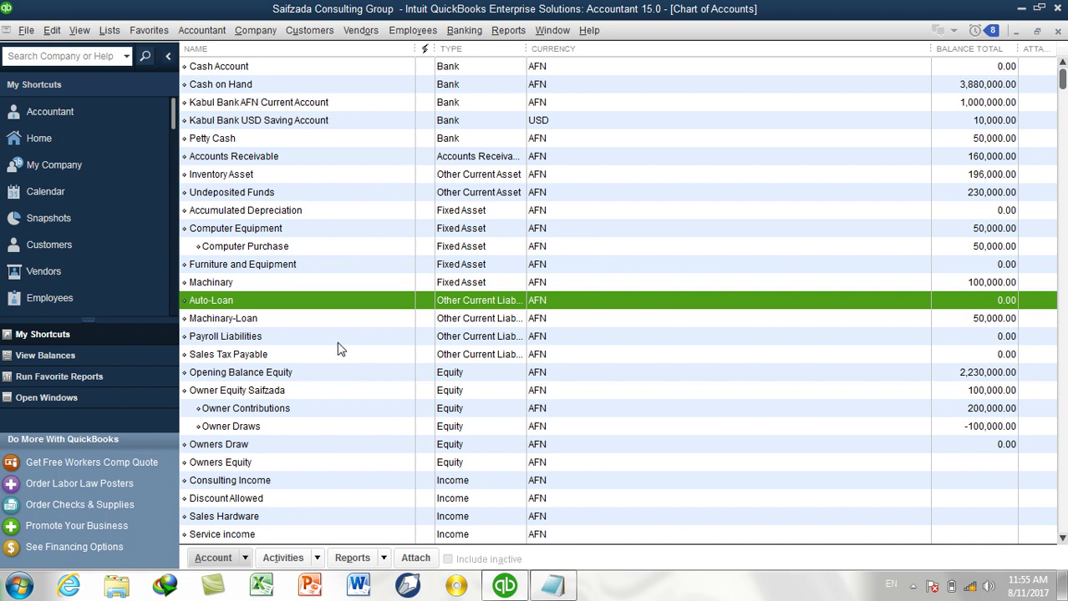
scroll(269, 365, down, 3)
scroll(275, 369, up, 3)
key(ctrl+n)
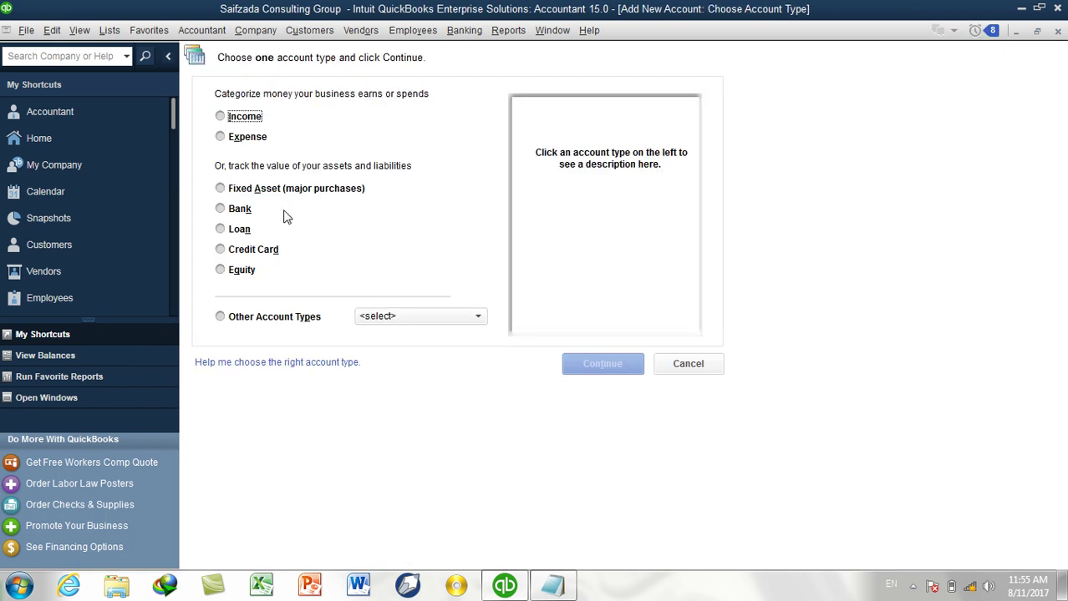
click(263, 192)
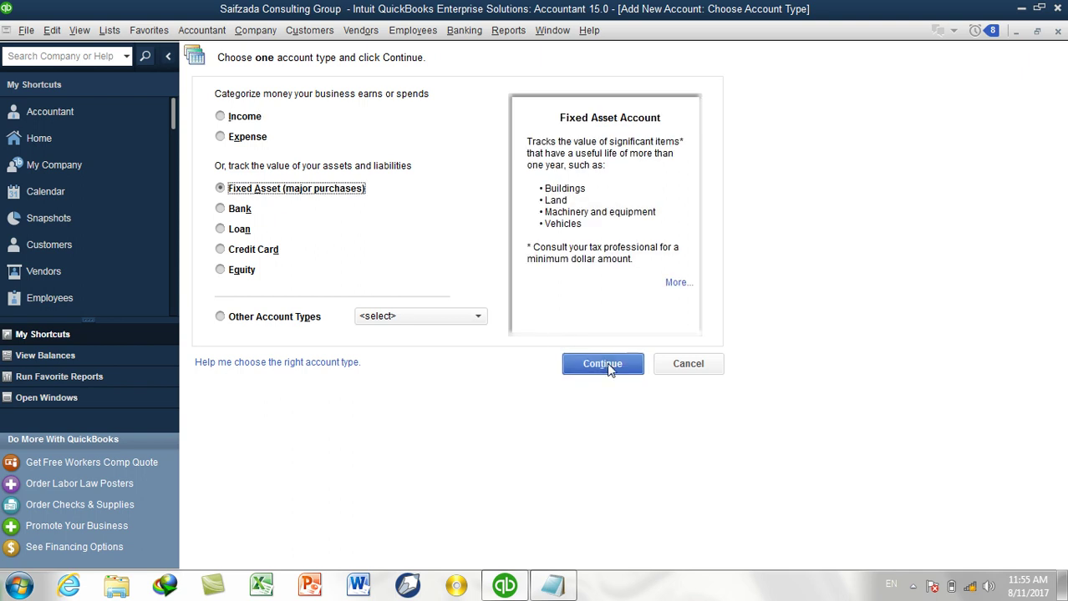
click(604, 365)
text(Vehicles)
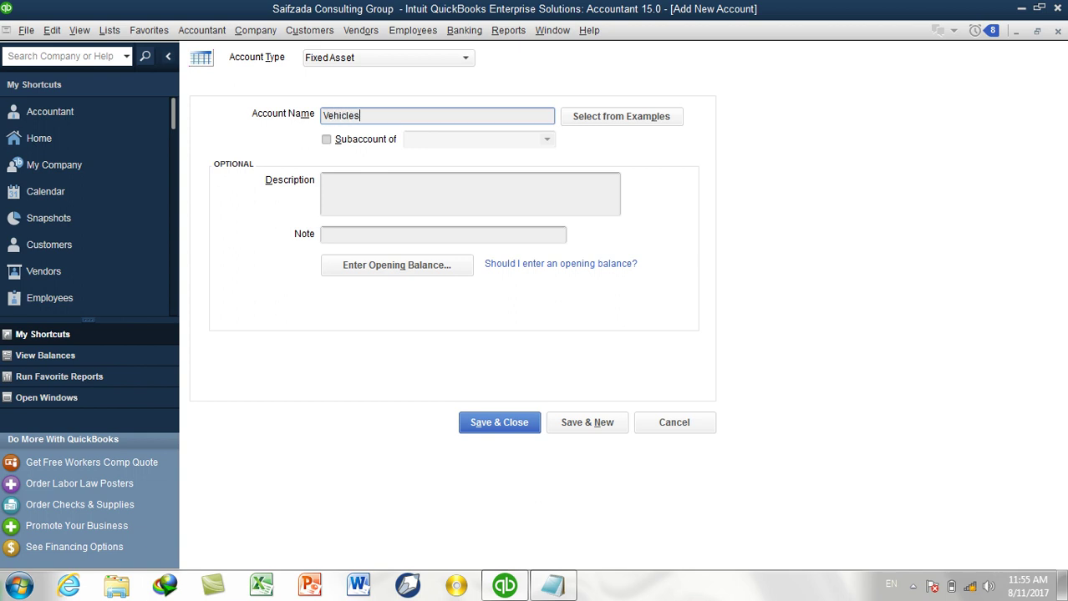
click(585, 422)
Add Land Cruser 2017 M as a subaccount of Vehicles and save it.
text(Land Cruser 2017 M)
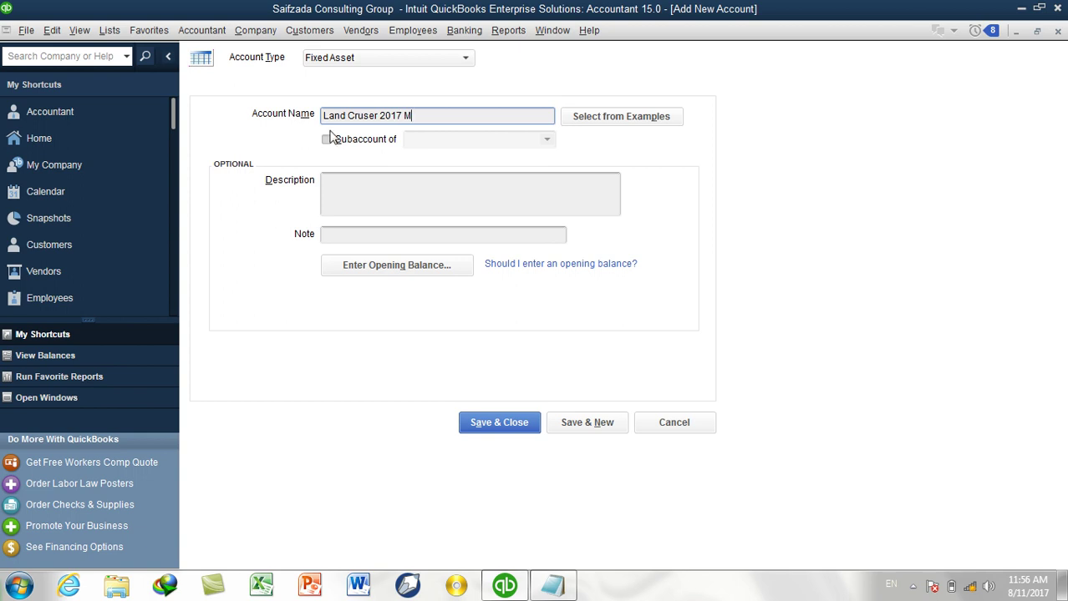
click(329, 139)
click(547, 140)
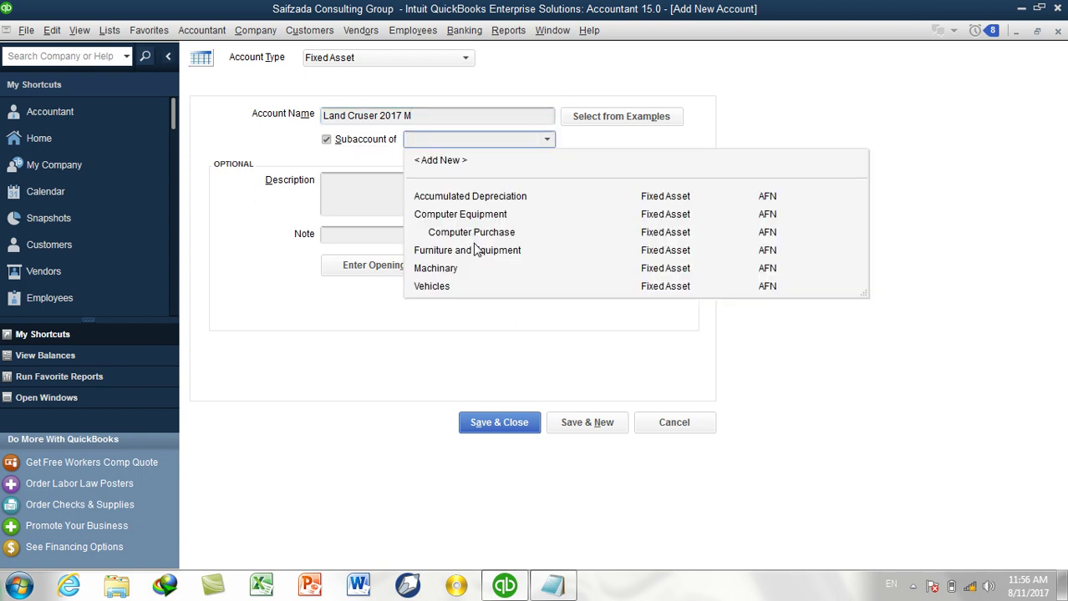
click(527, 428)
scroll(455, 209, up, 4)
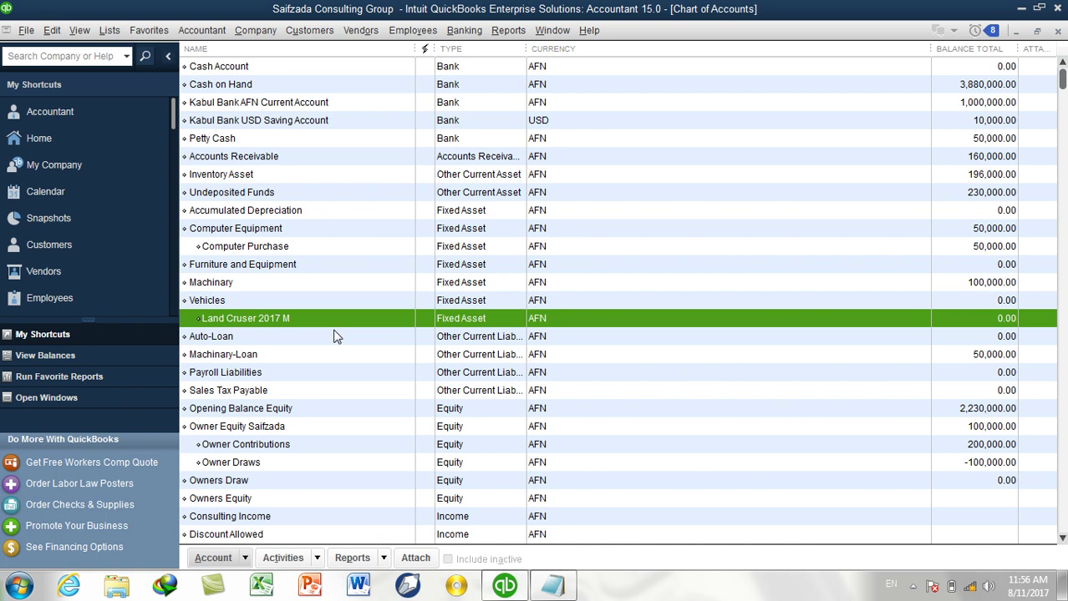
Scroll down the Chart of Accounts and bring up the Accountant menu of tasks.
scroll(348, 263, down, 2)
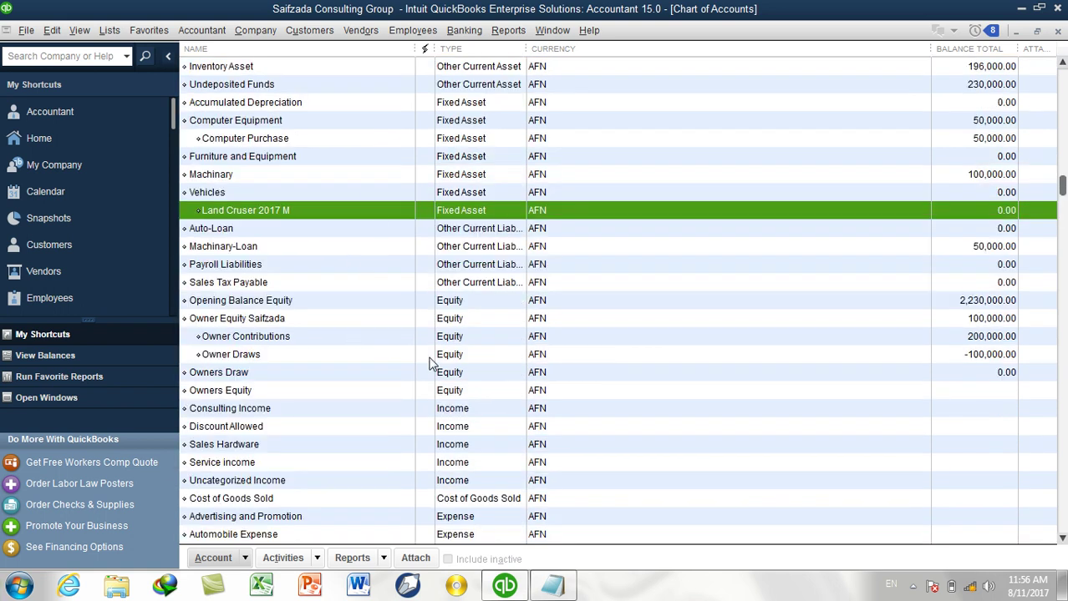
click(211, 30)
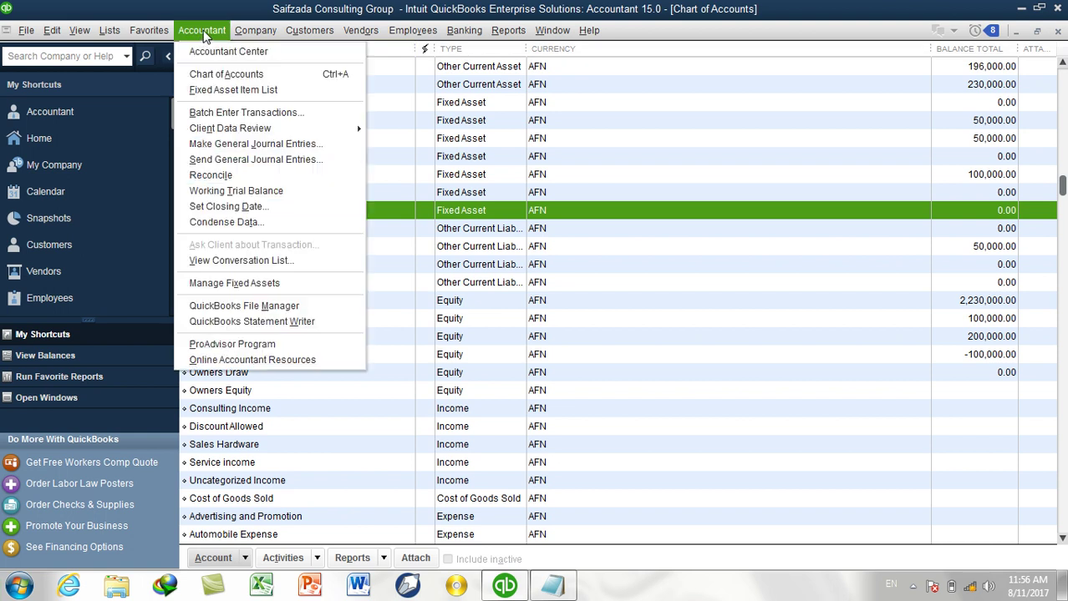
Enter a general journal entry debiting Vehicles:Land Cruser 2017 M 300,000 and crediting Auto-Loan.
click(261, 145)
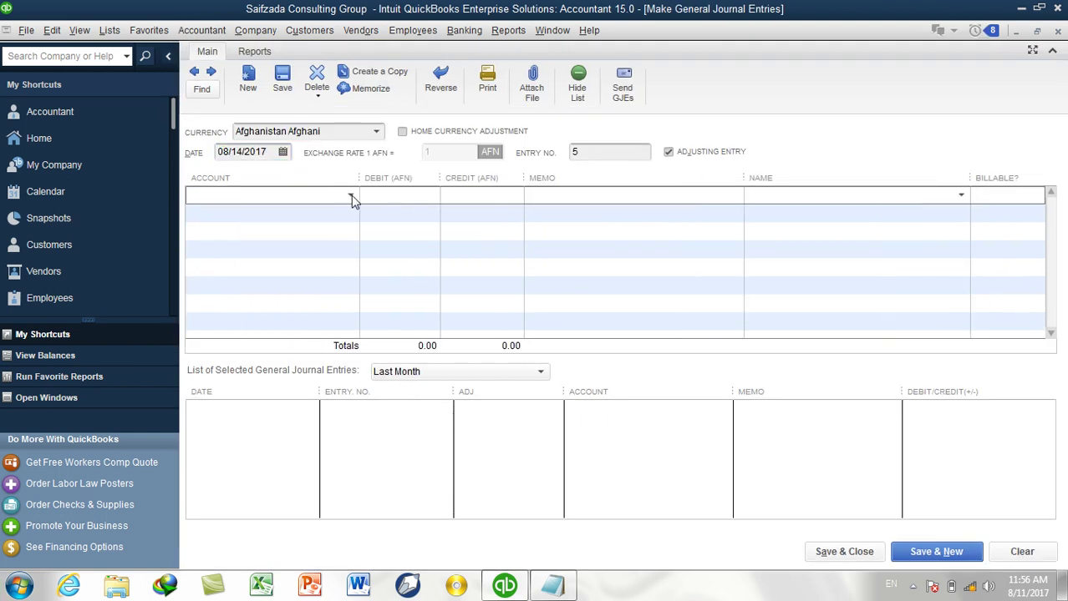
text(la)
click(352, 200)
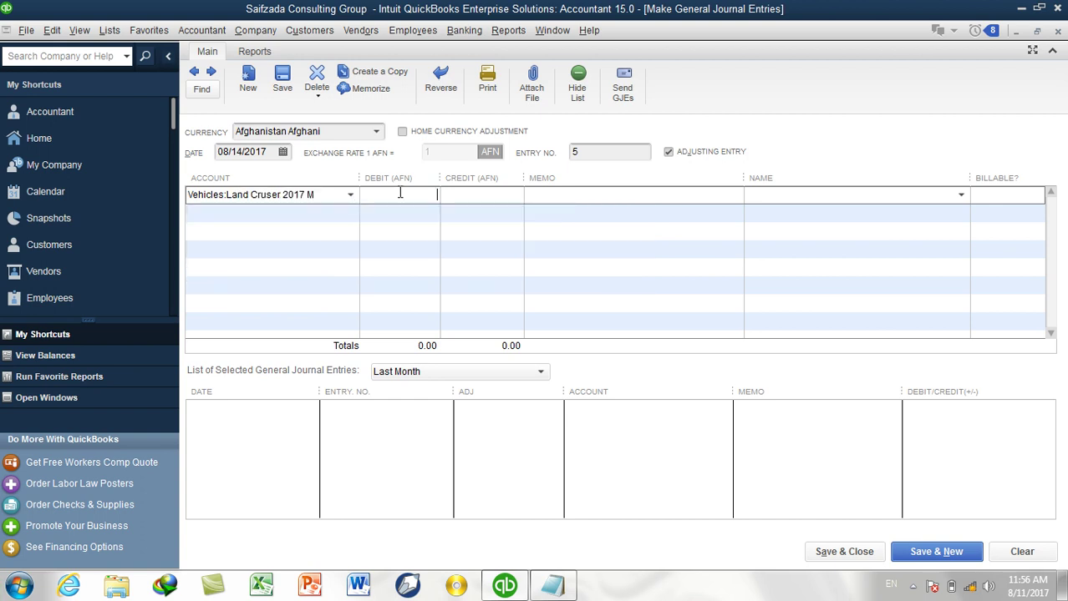
text(300000)
key(Tab)
click(351, 214)
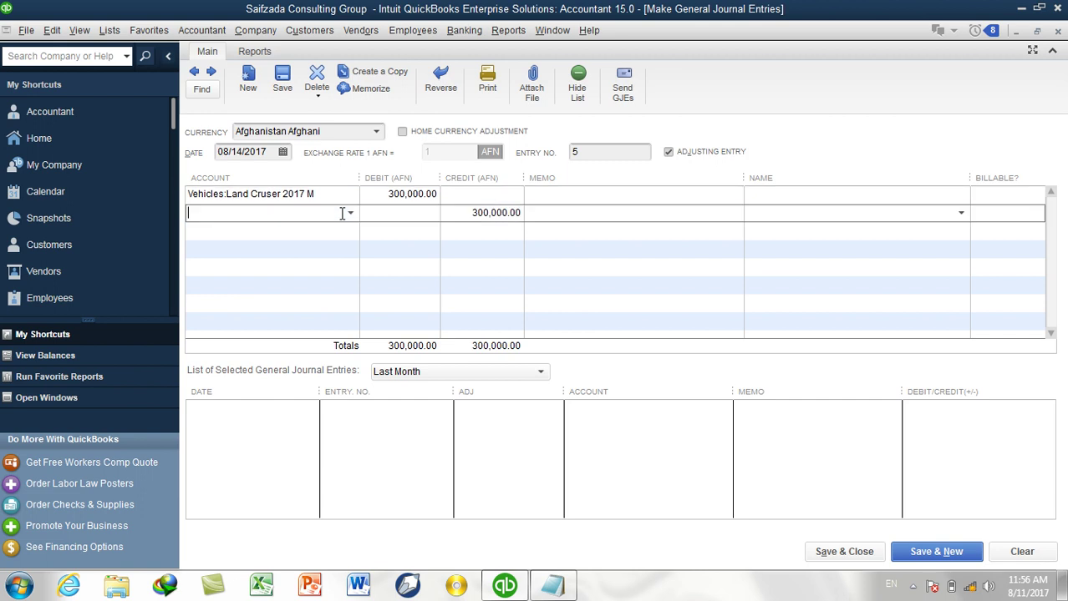
click(350, 213)
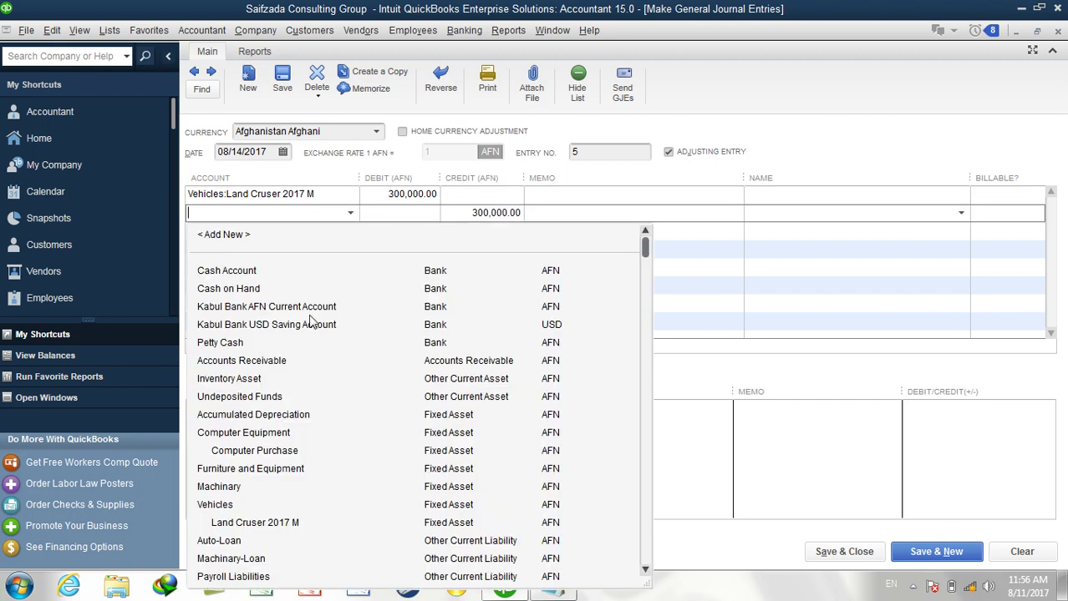
click(257, 543)
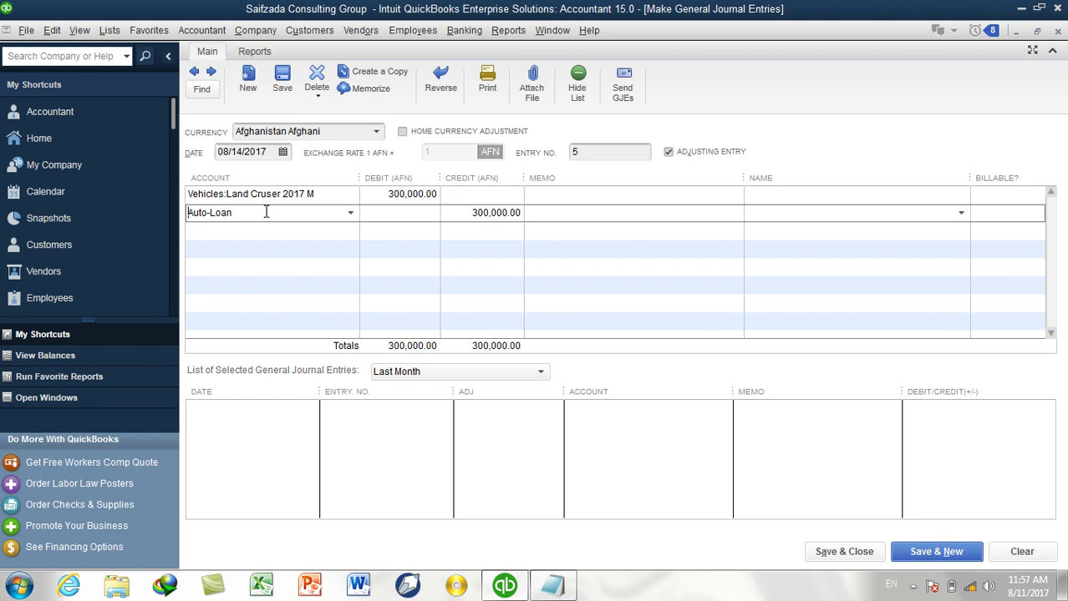
Save the journal entry and confirm Land Cruser 2017 M and Auto-Loan both show 300,000.00 AFN.
click(829, 553)
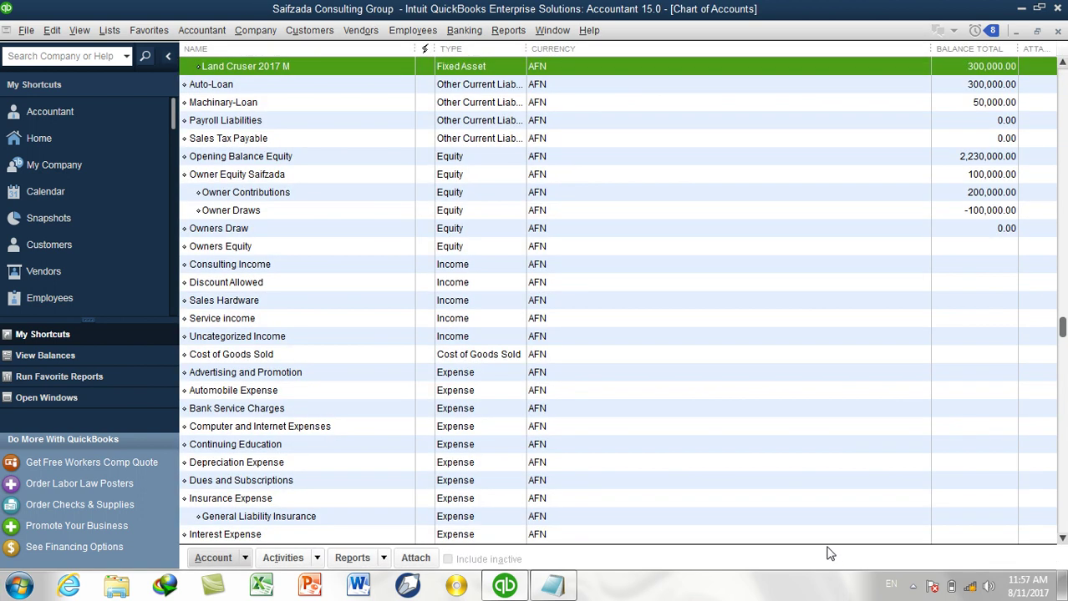
scroll(505, 352, up, 2)
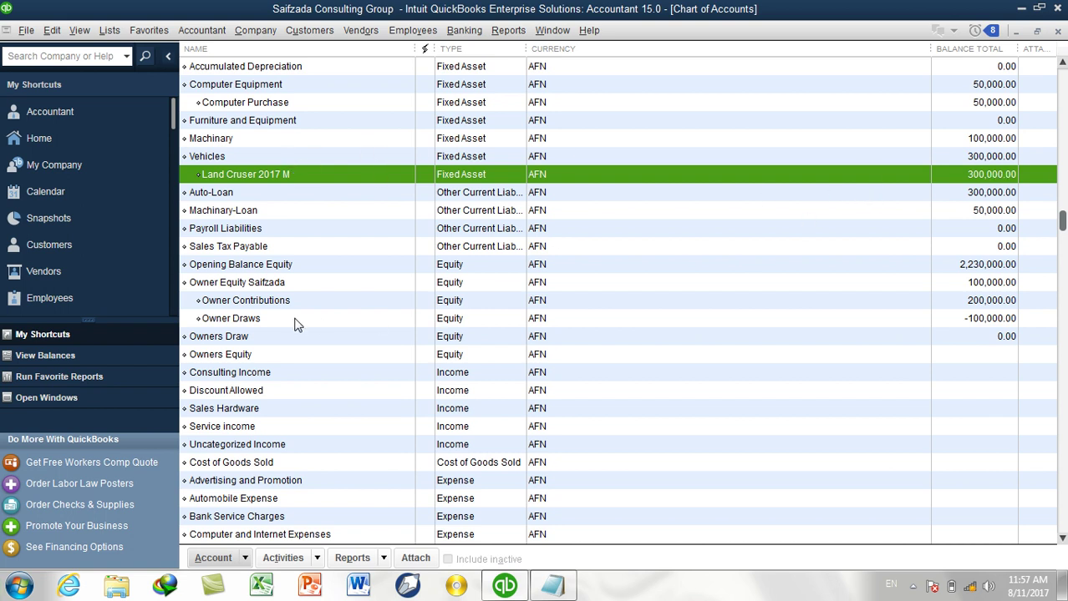
click(238, 197)
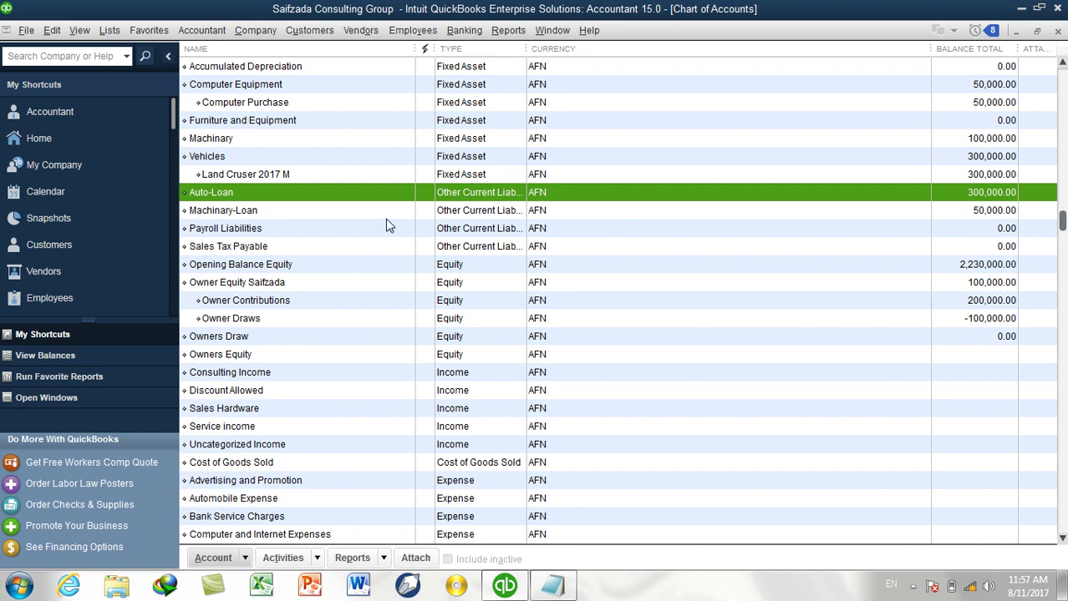
click(451, 177)
click(459, 194)
click(507, 31)
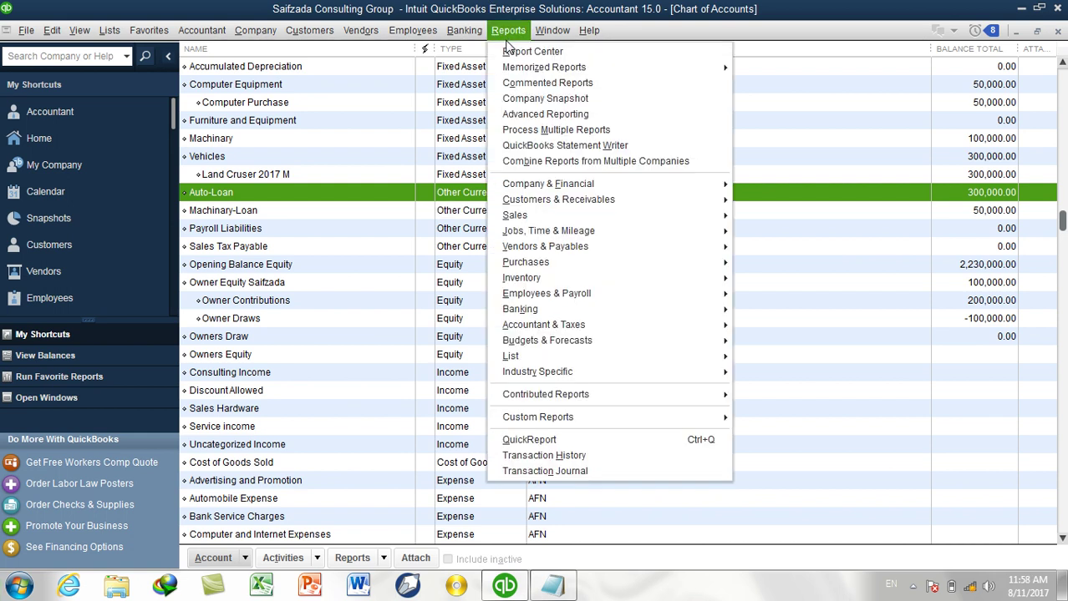
mouse_move(597, 187)
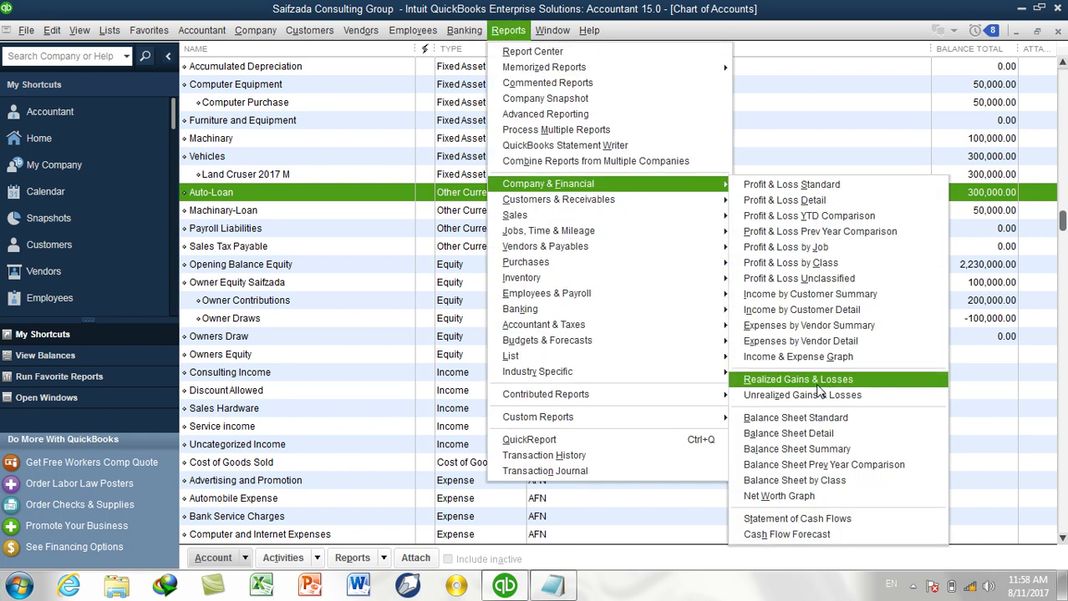
click(797, 418)
key(a)
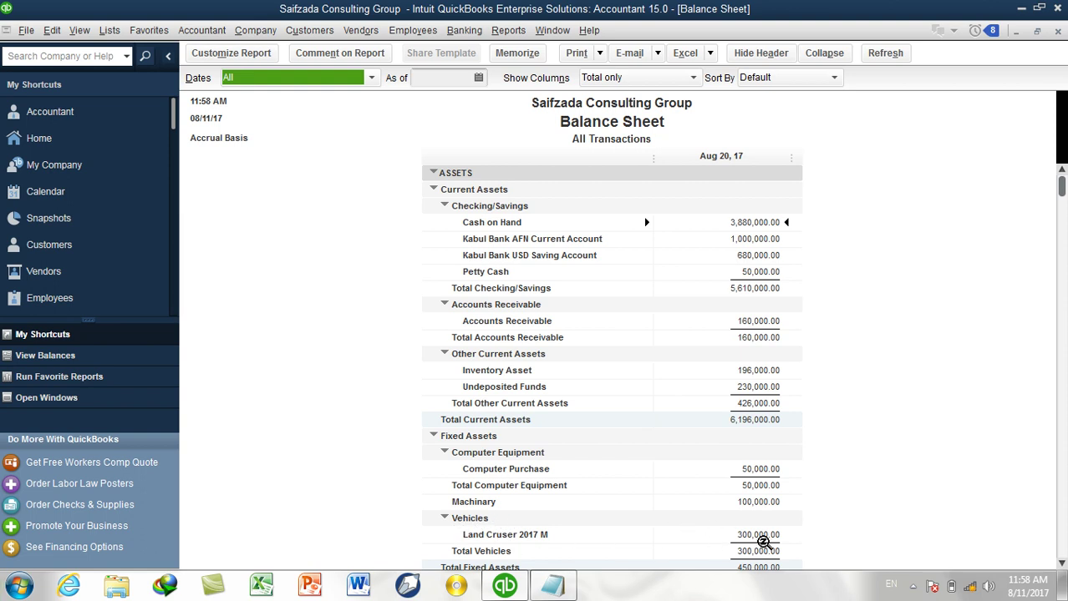
scroll(768, 541, down, 5)
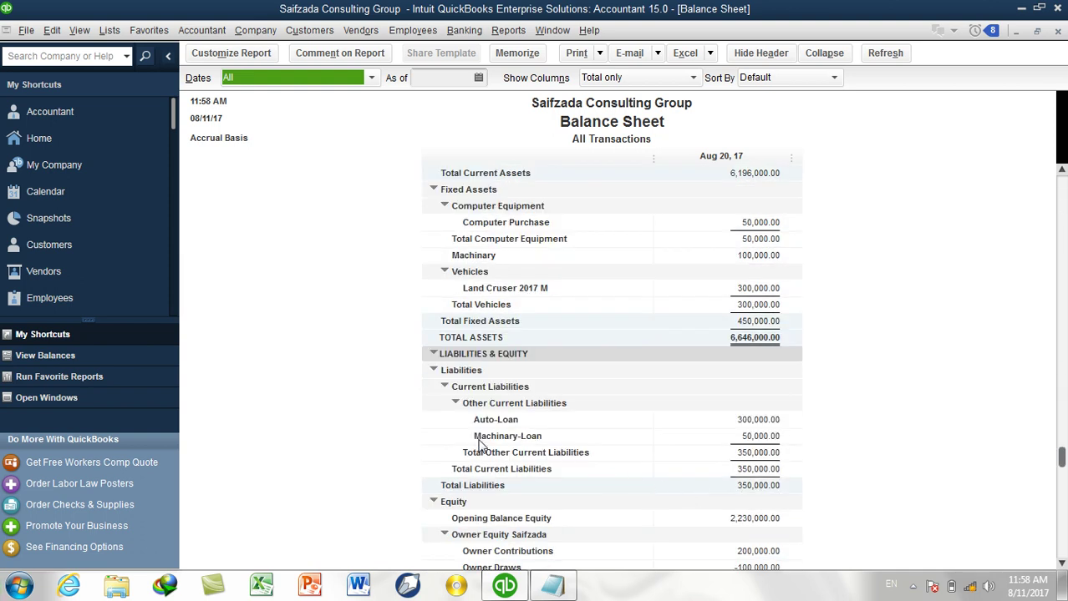
click(1057, 33)
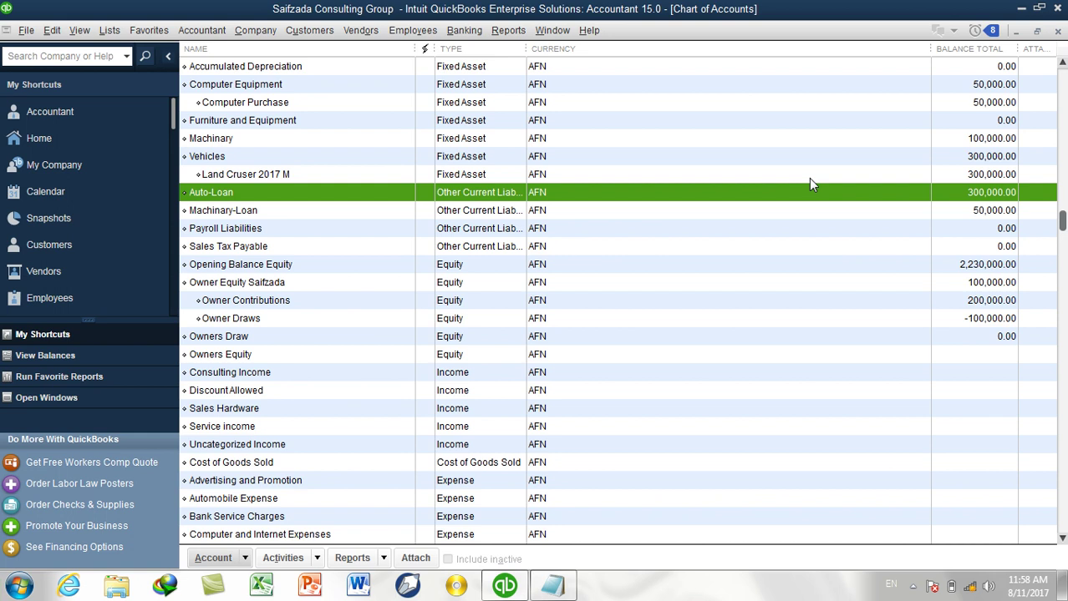
scroll(645, 278, up, 3)
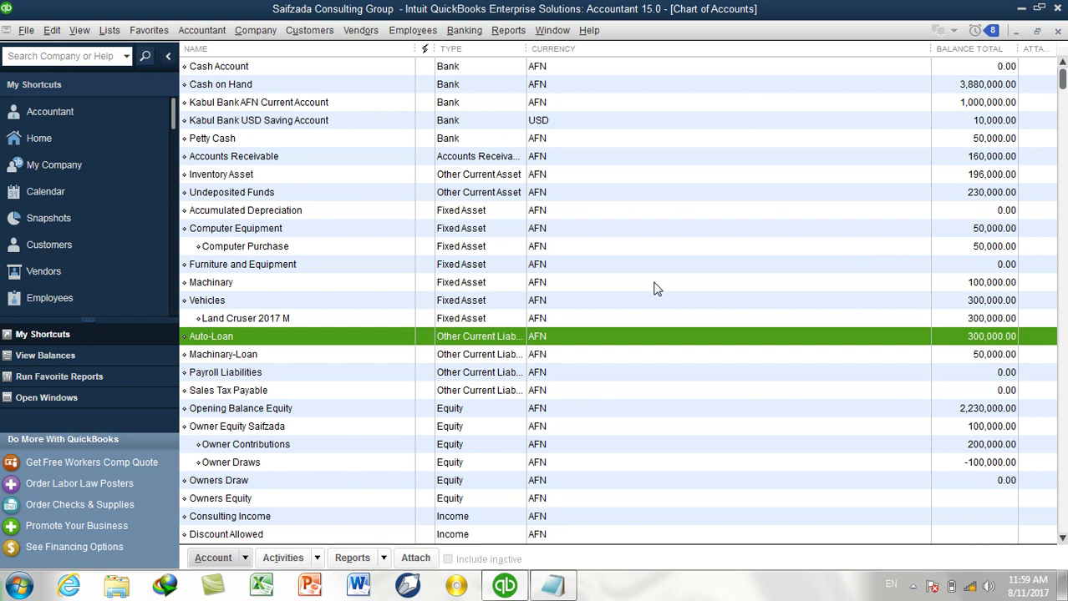
click(286, 212)
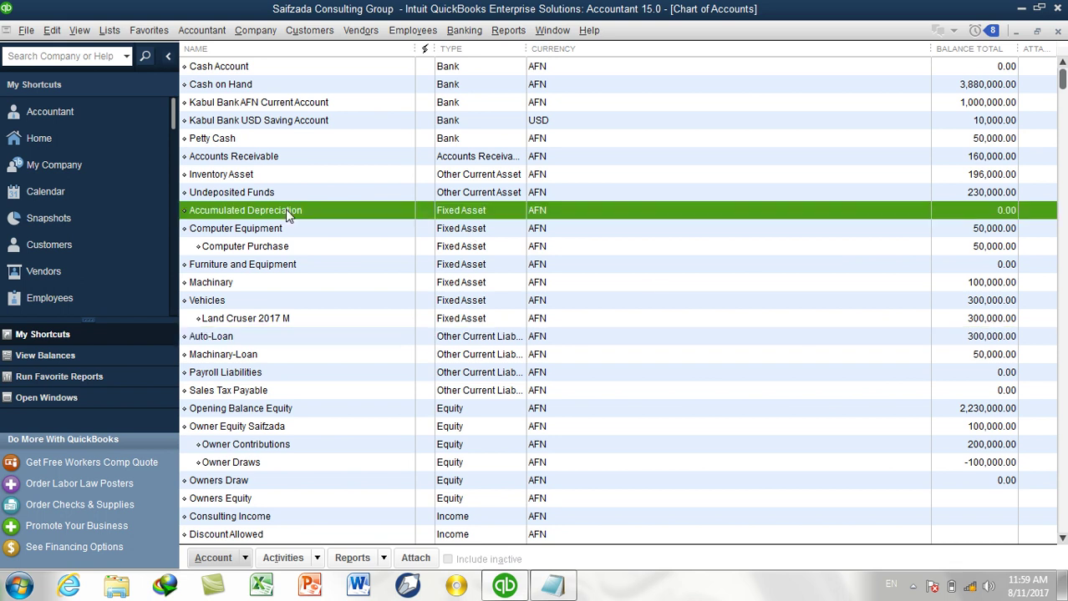
key(p)
key(p)
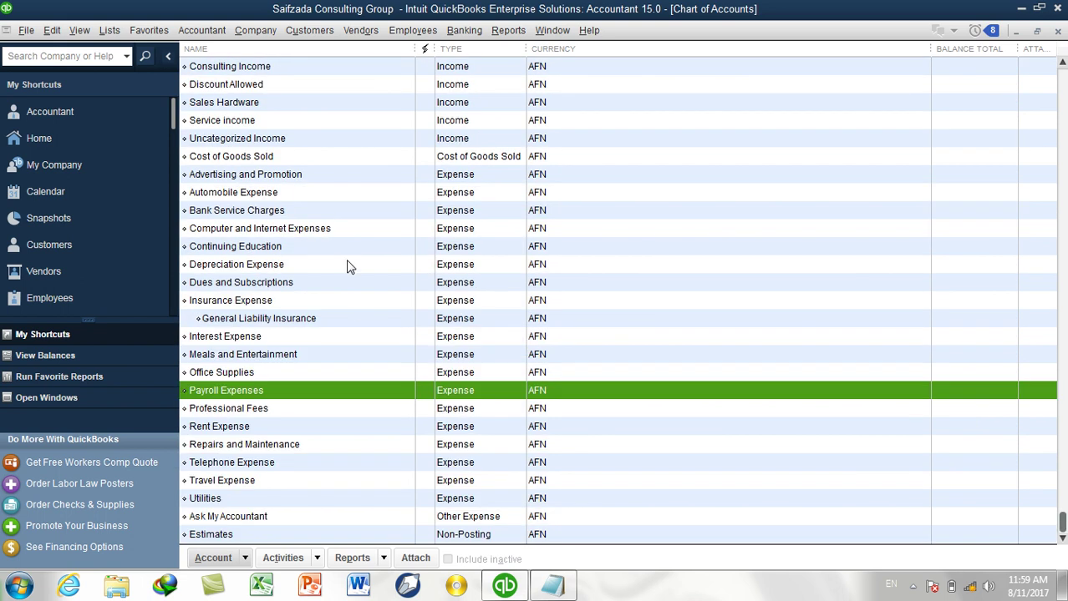
key(p)
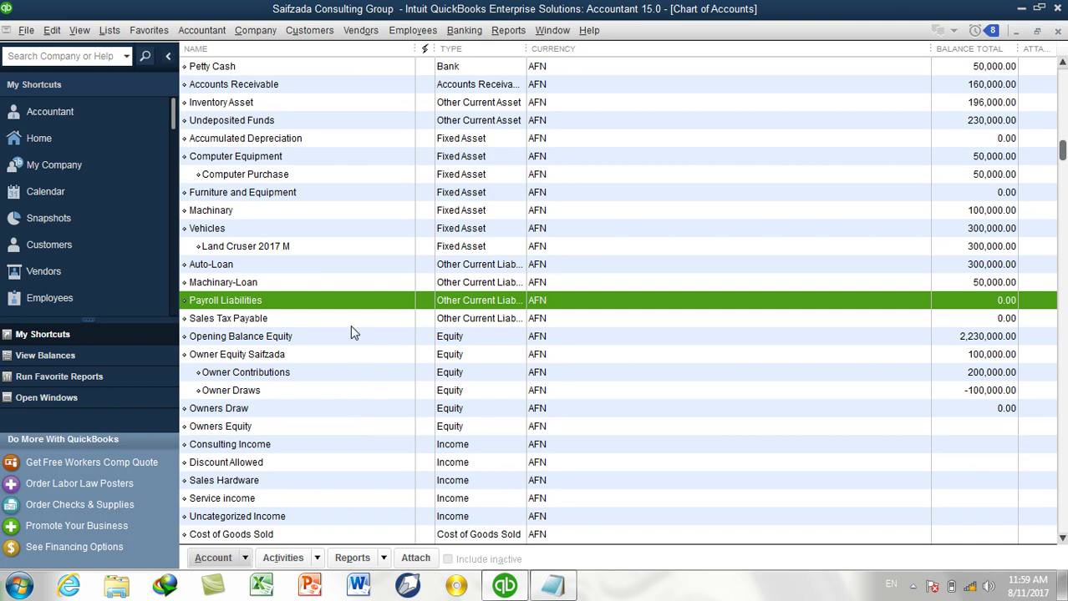
key(p)
scroll(420, 337, down, 1)
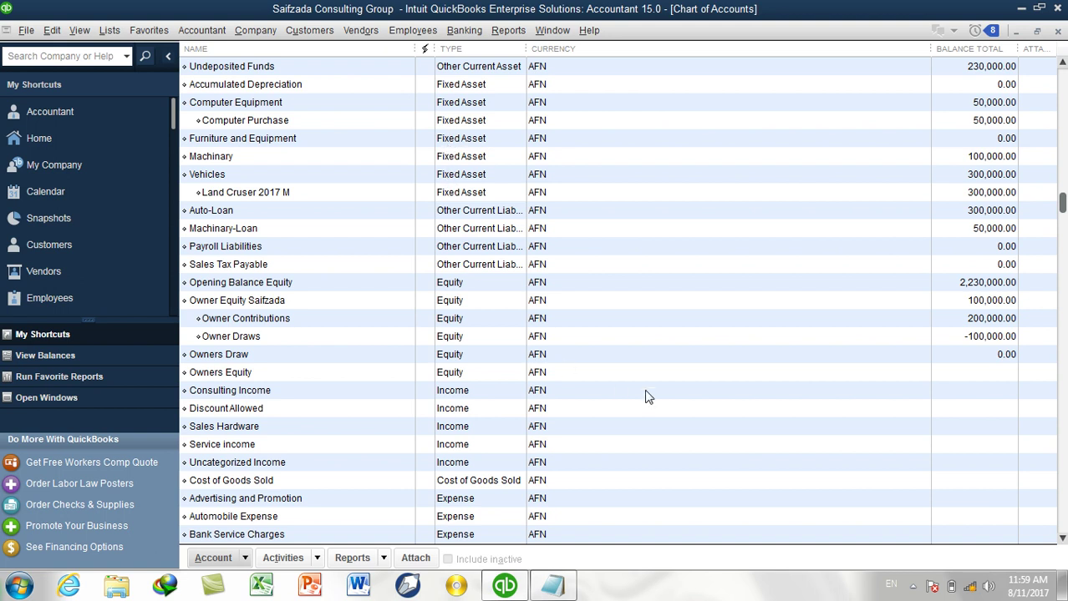
key(ctrl+n)
Add a Fixed Asset account named Prepaid Expense, then select Kabul Bank AFN Current Account.
click(280, 191)
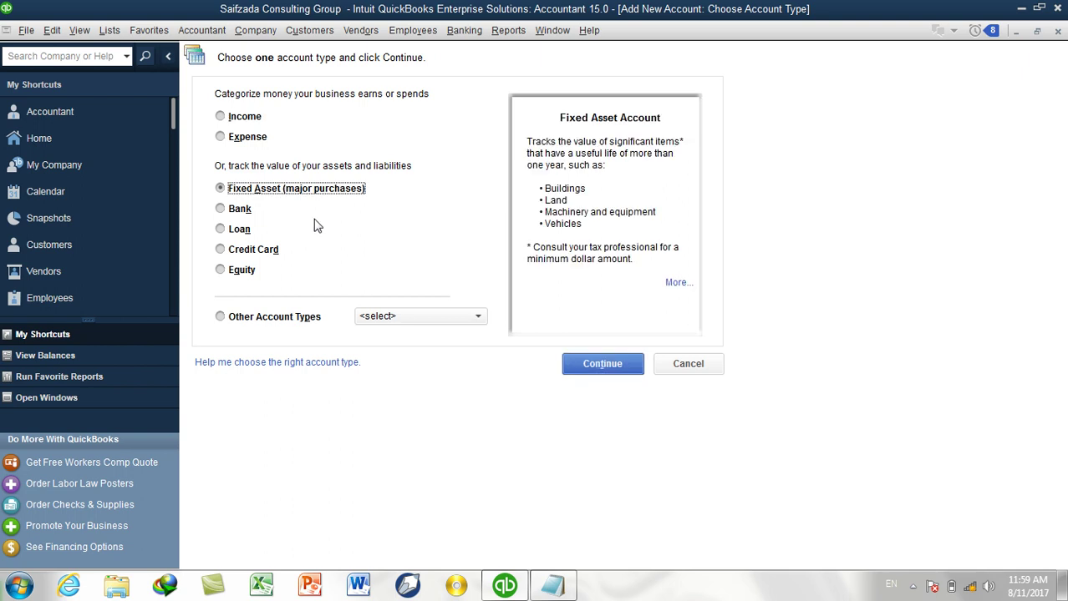
click(602, 364)
text(Prepaid Expense)
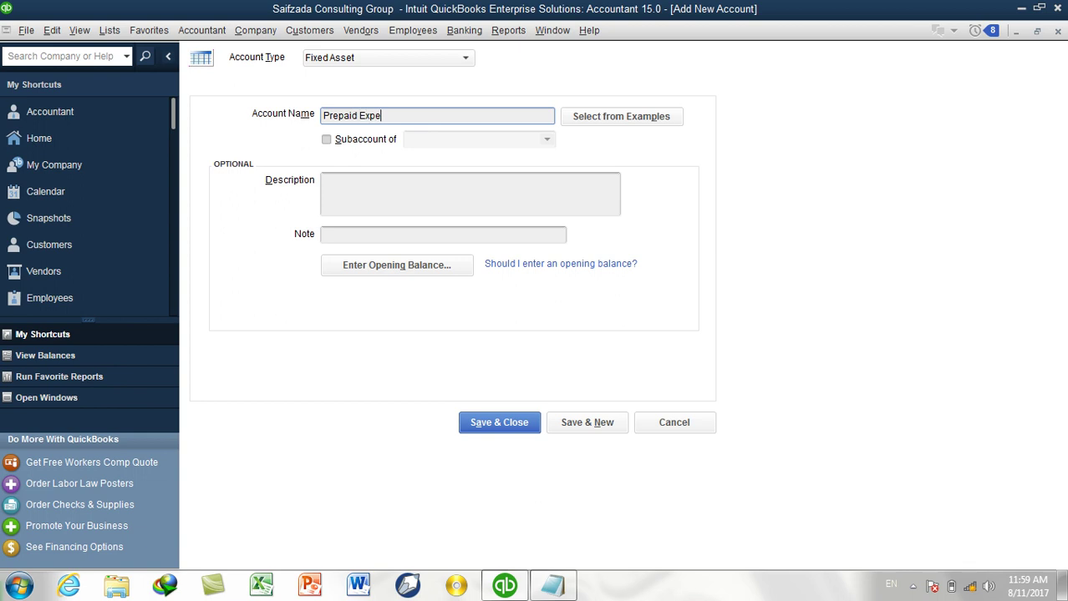
click(492, 427)
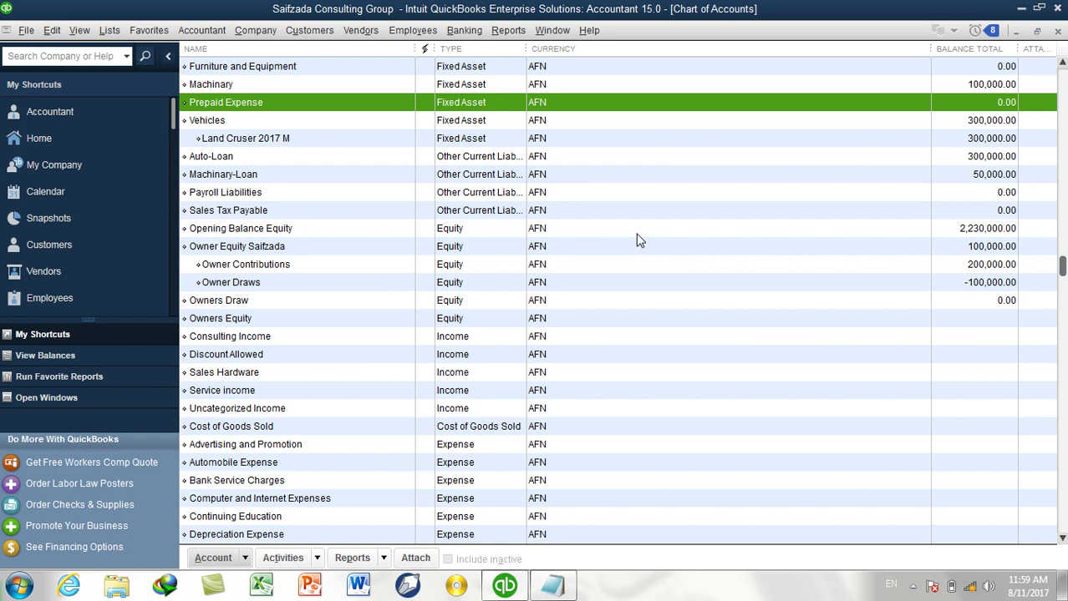
scroll(643, 236, up, 4)
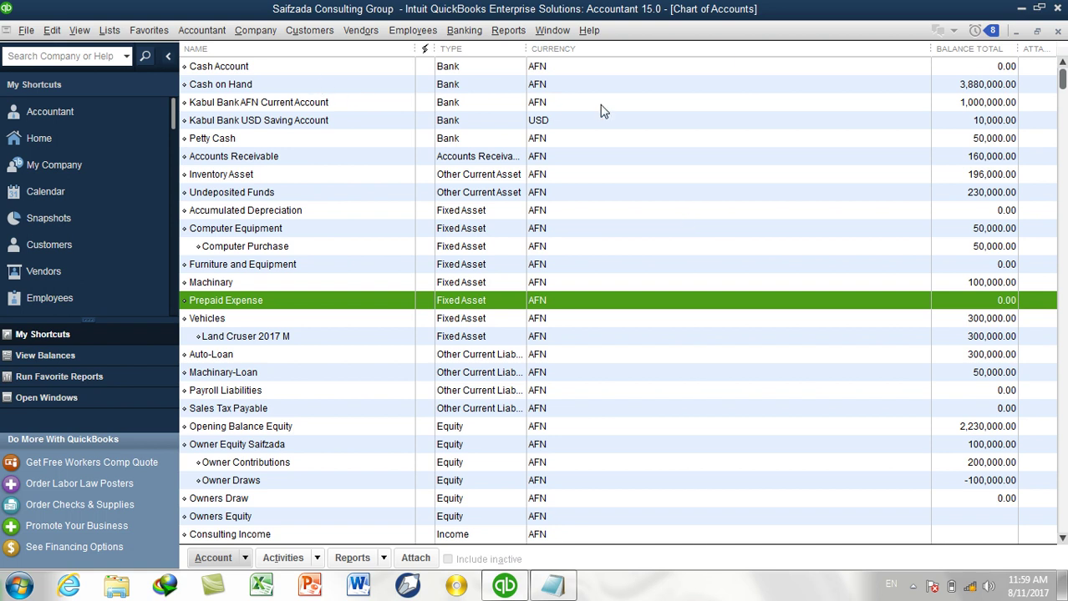
click(879, 106)
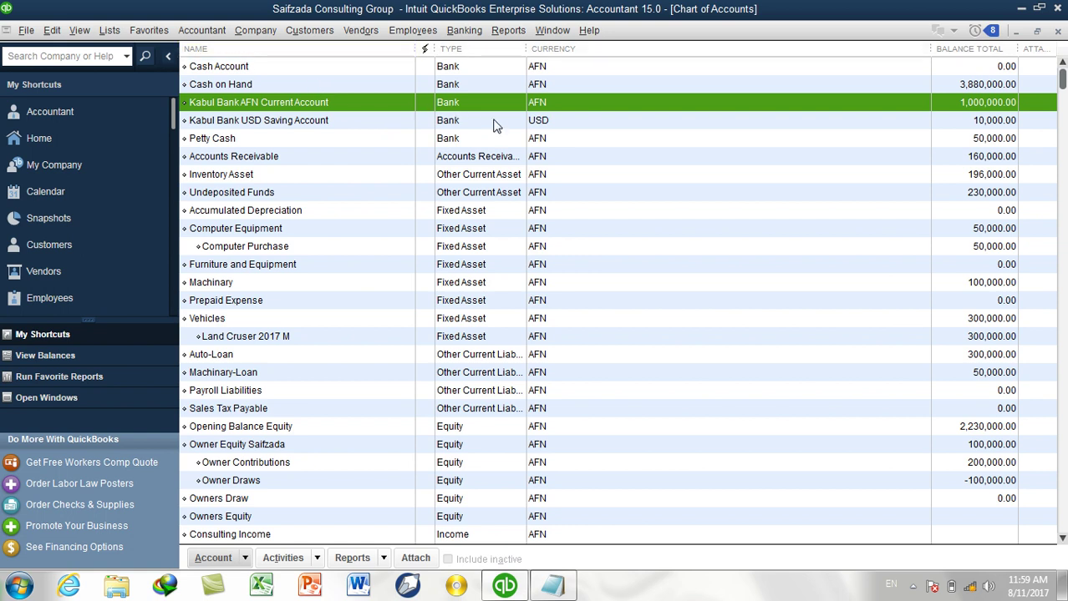
Start a check drawn on Kabul Bank AFN Current Account, turning off the default accounts notice.
click(458, 33)
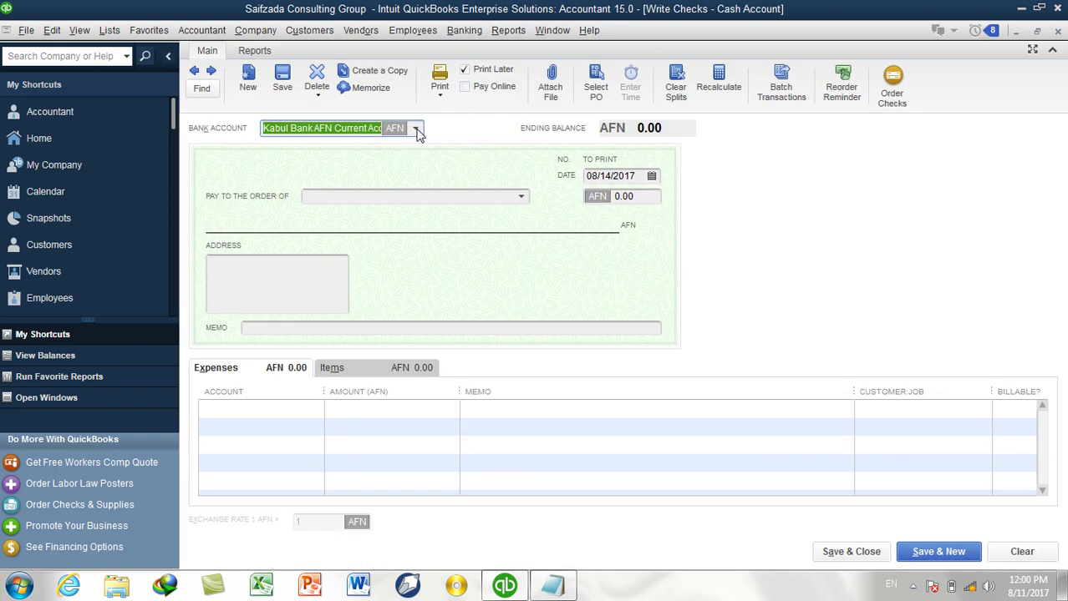
click(414, 127)
click(380, 222)
click(543, 242)
click(616, 273)
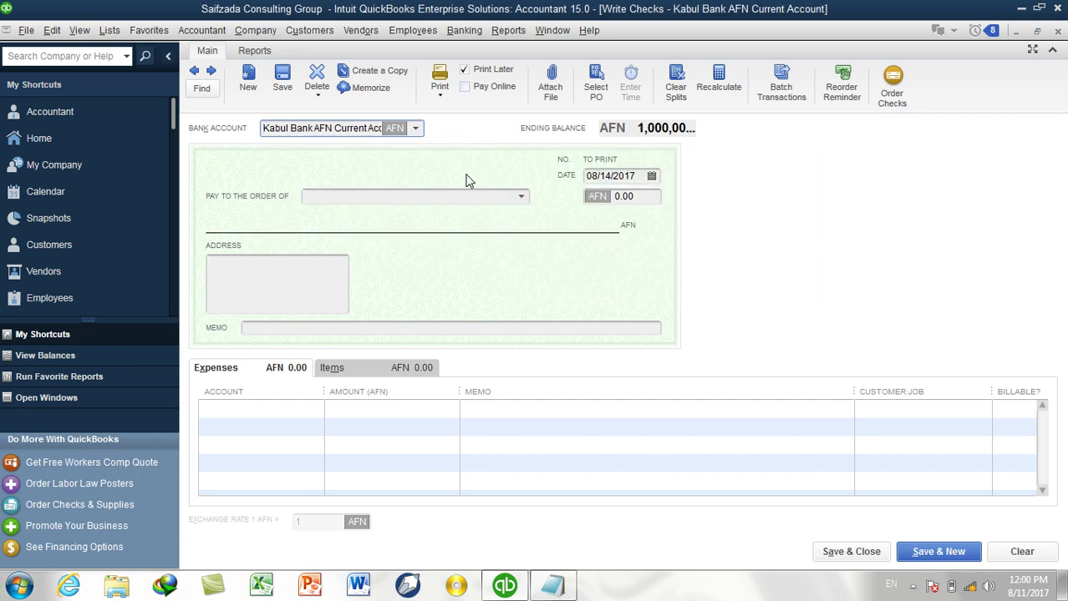
Choose < Add New > in the check's Pay to the Order Of list.
click(383, 199)
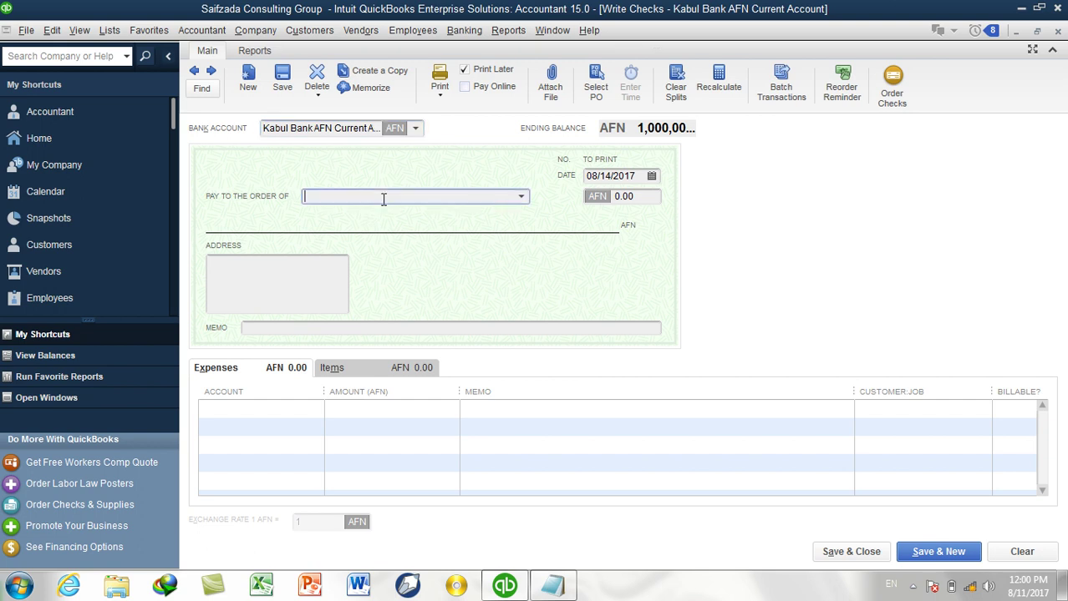
click(522, 198)
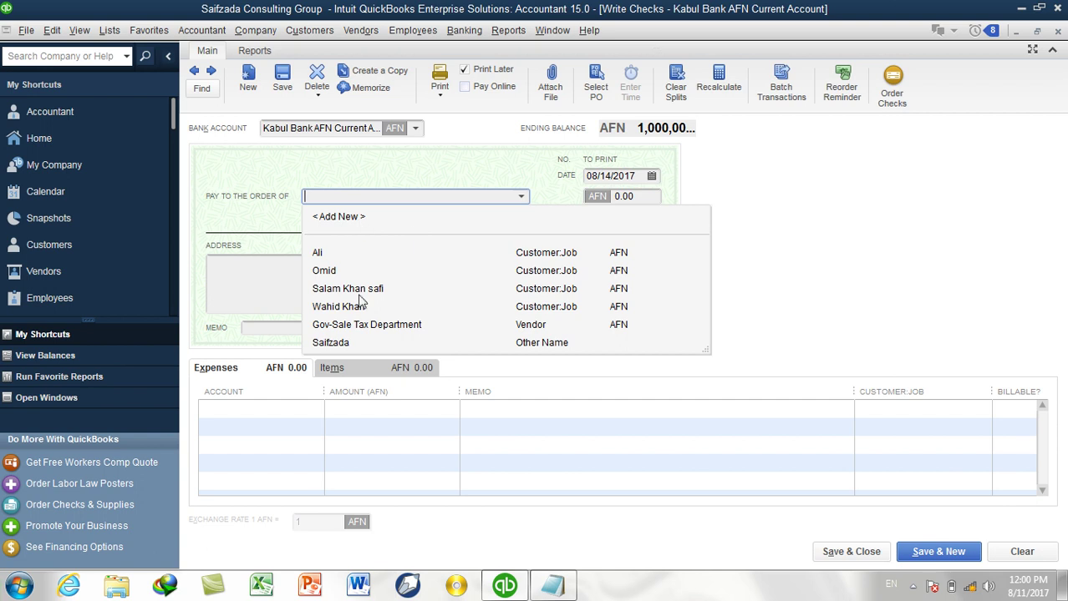
click(338, 217)
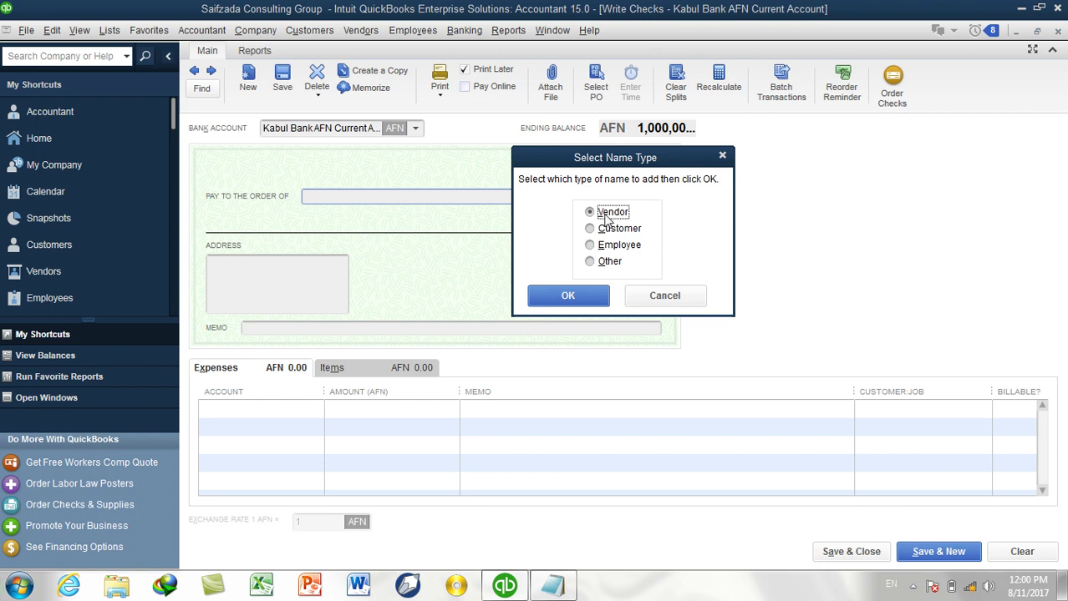
Create the vendor Landloard and set it as the check's payee.
click(583, 298)
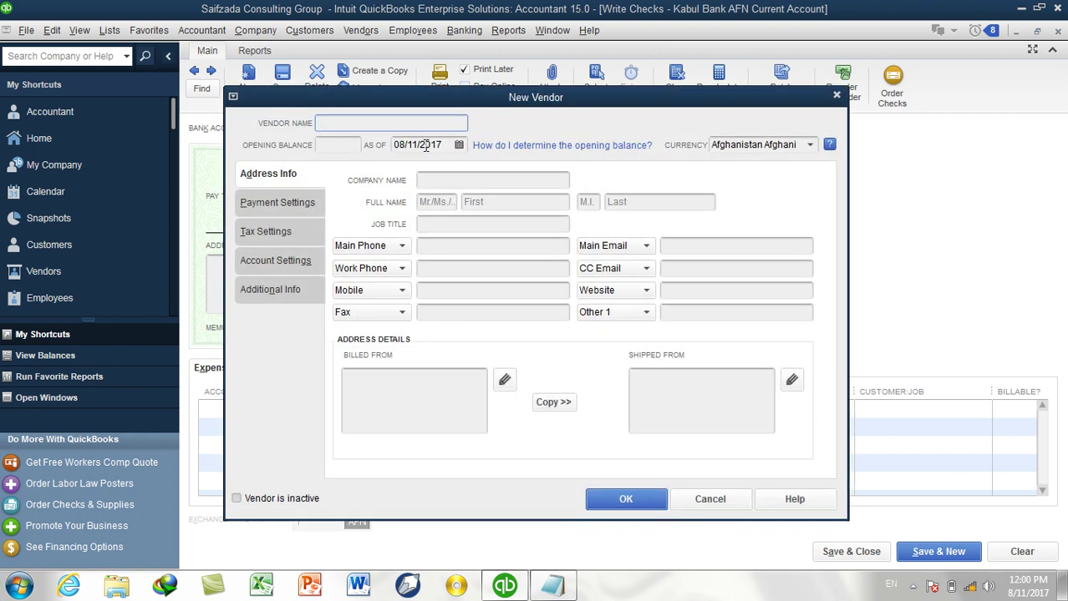
text(Land L)
text(and)
key(BackSpace)
key(BackSpace)
key(BackSpace)
key(BackSpace)
text(Lan)
key(BackSpace)
key(BackSpace)
key(BackSpace)
key(BackSpace)
text(loard)
click(619, 503)
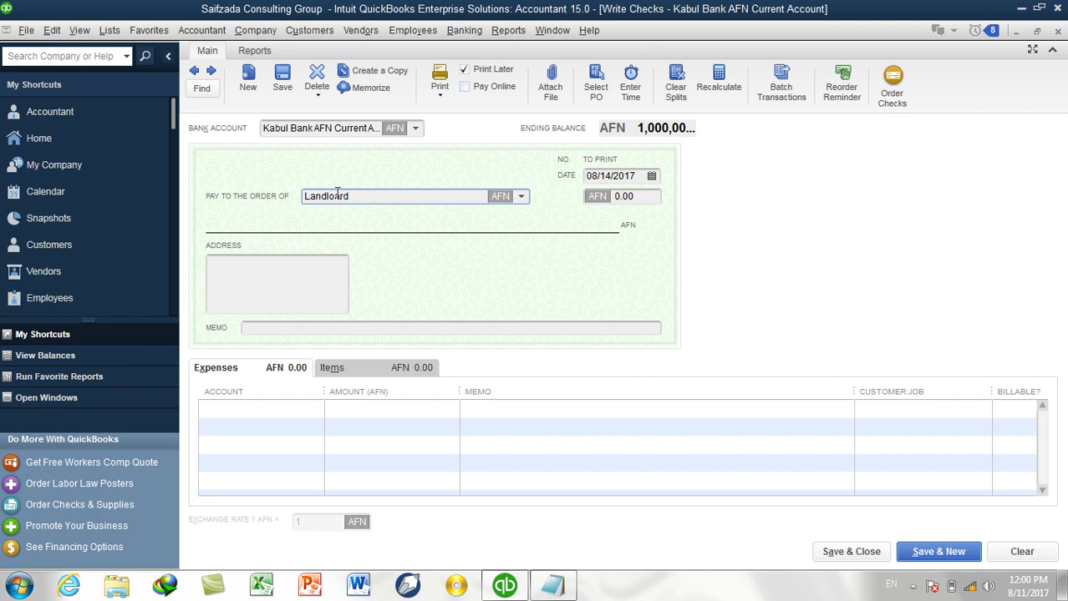
click(355, 198)
double_click(360, 197)
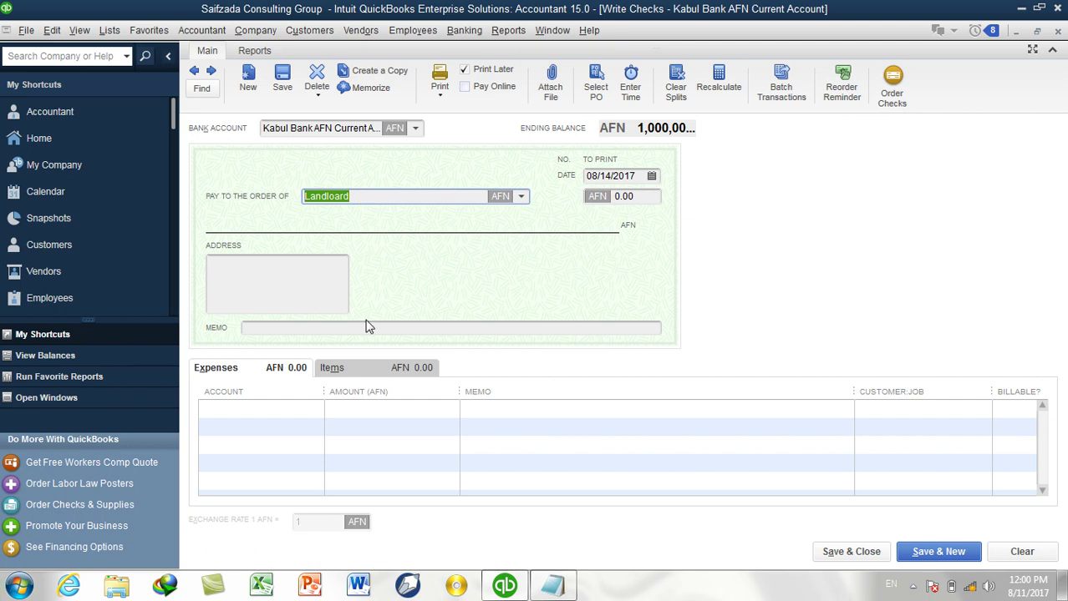
Charge 120,000 to Prepaid Expense, add memo '120000 AFN Paid as prepaid expense', and save the check.
click(300, 409)
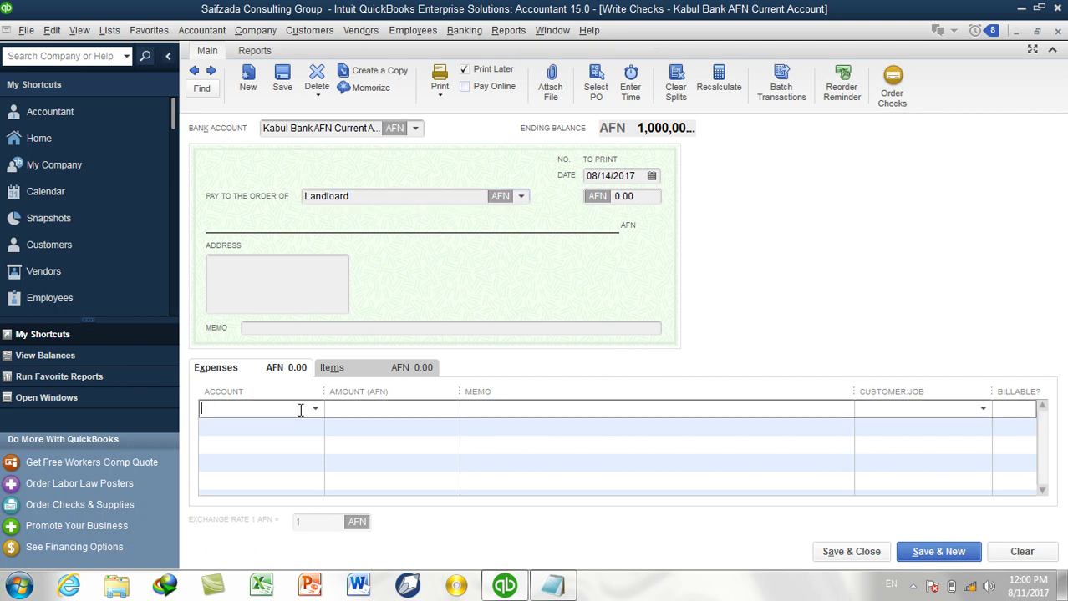
text(Prepaid Expense)
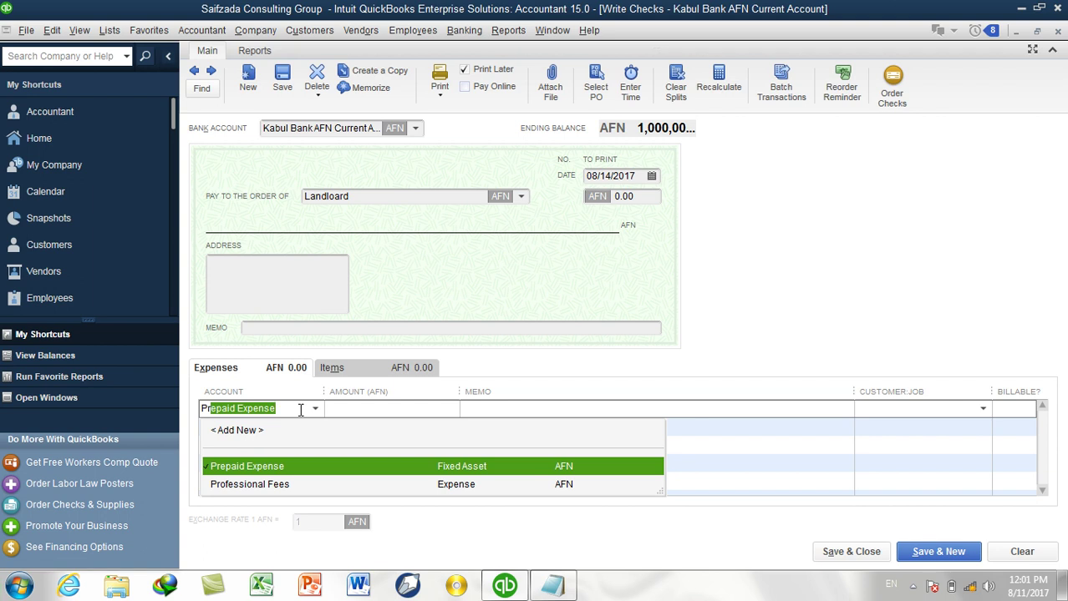
key(Tab)
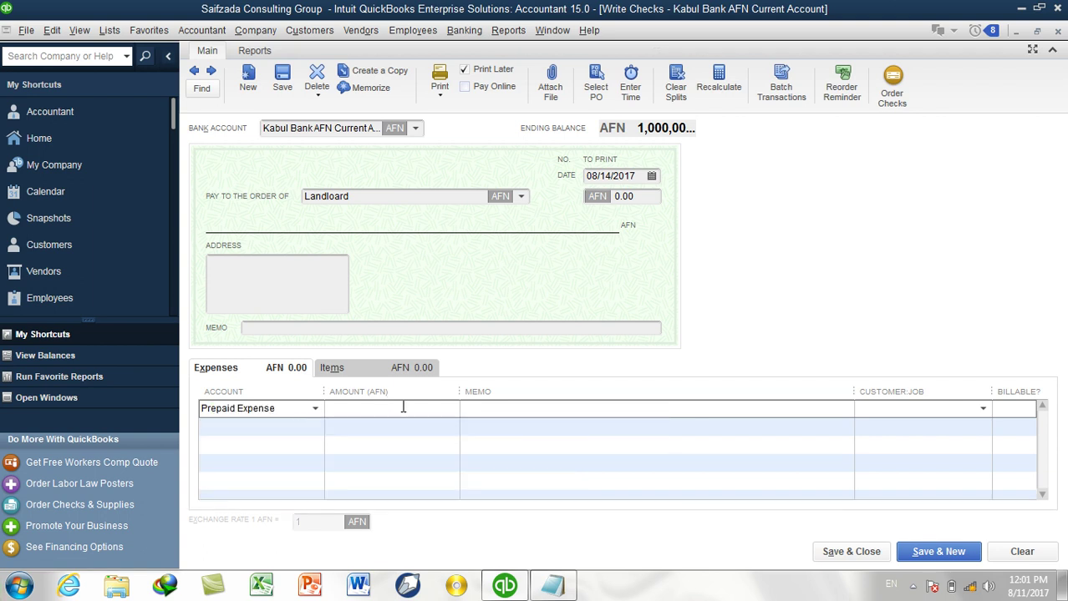
text(120000)
key(Tab)
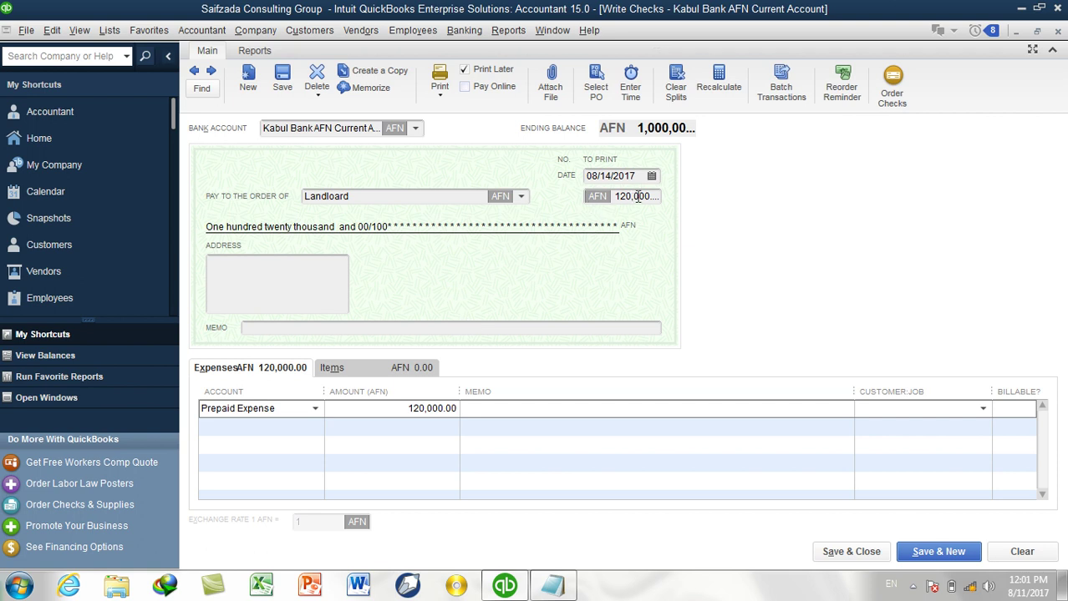
click(537, 328)
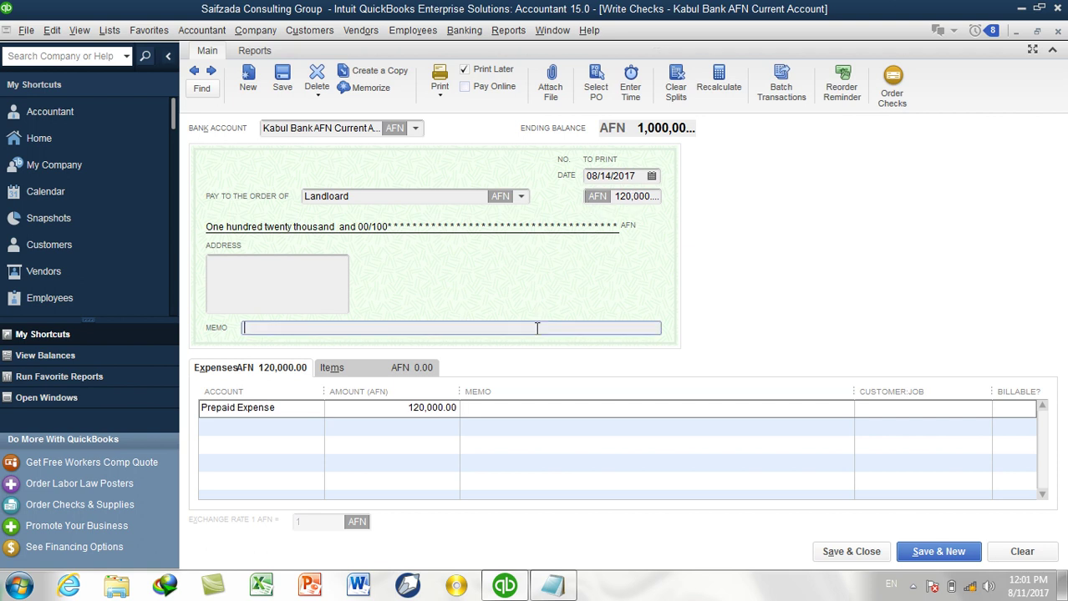
text(120000 AFN Paid as prepaid)
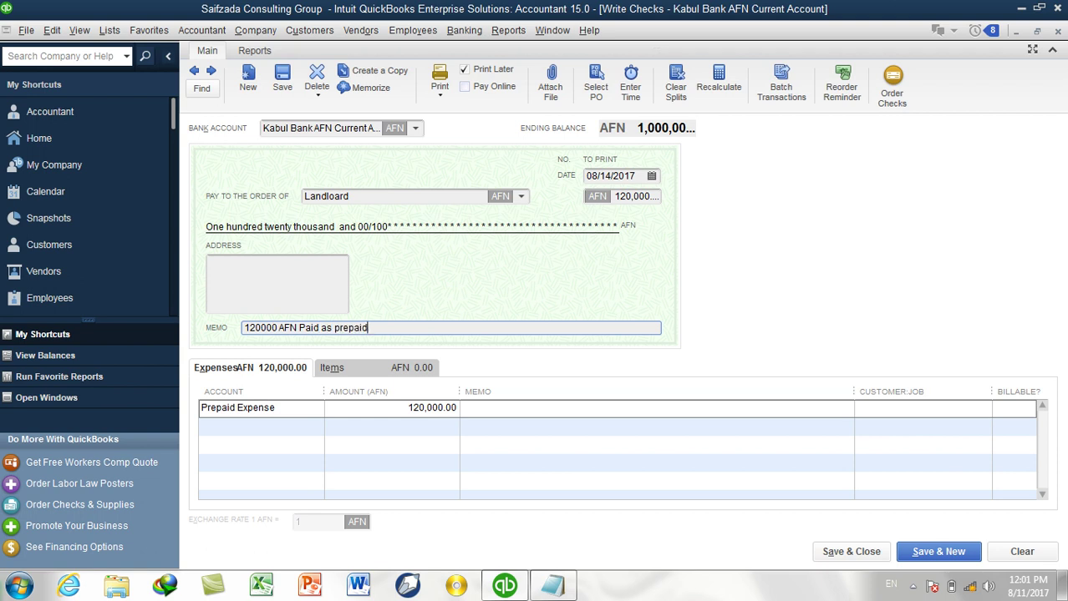
text( expense)
click(825, 553)
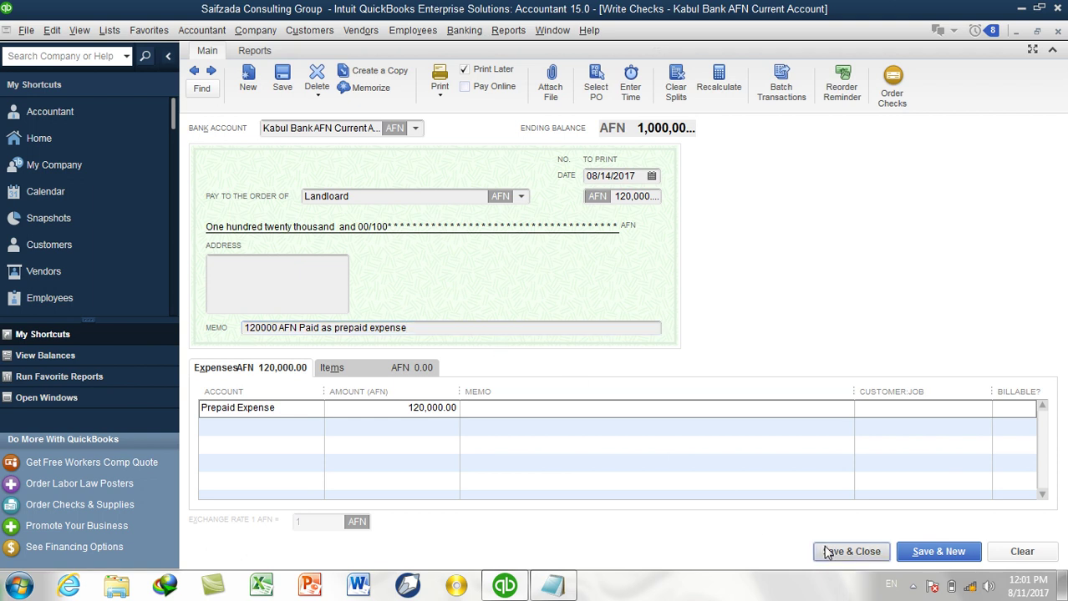
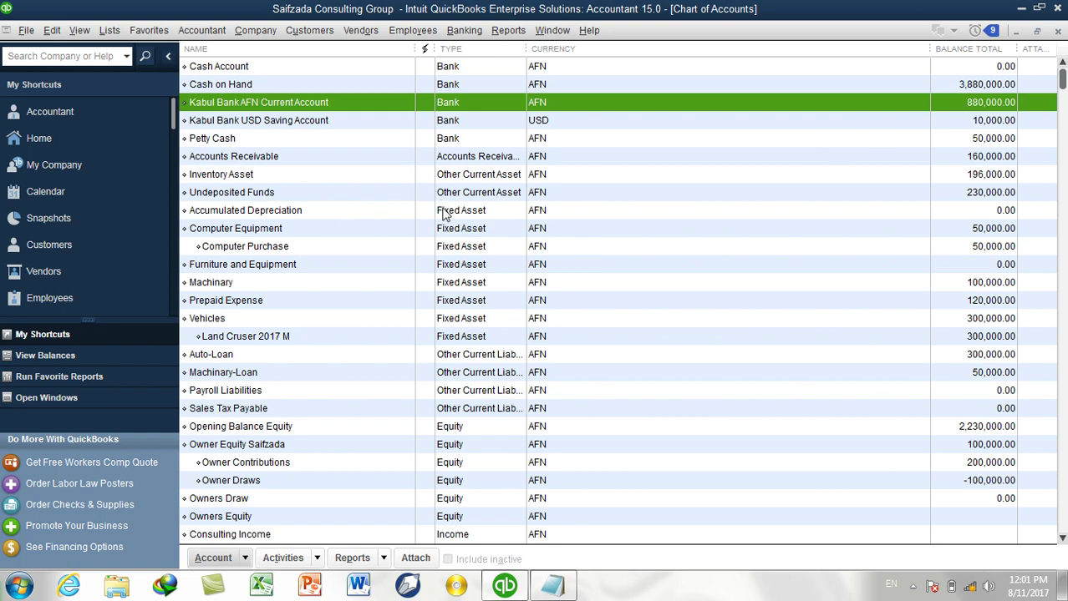
Select the Prepaid Expense account and browse the account list.
click(249, 302)
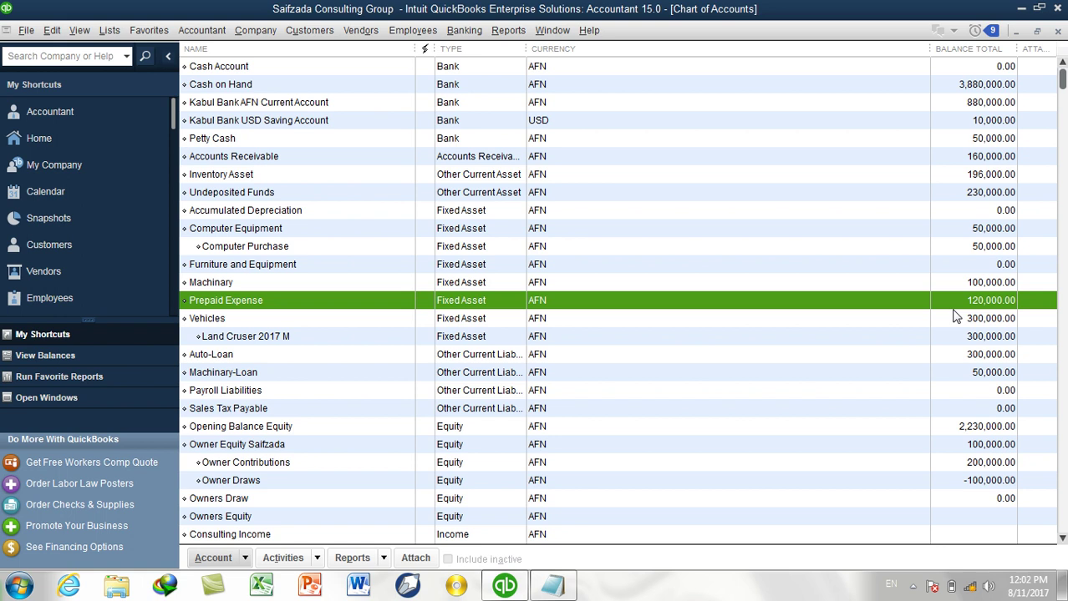
key(r)
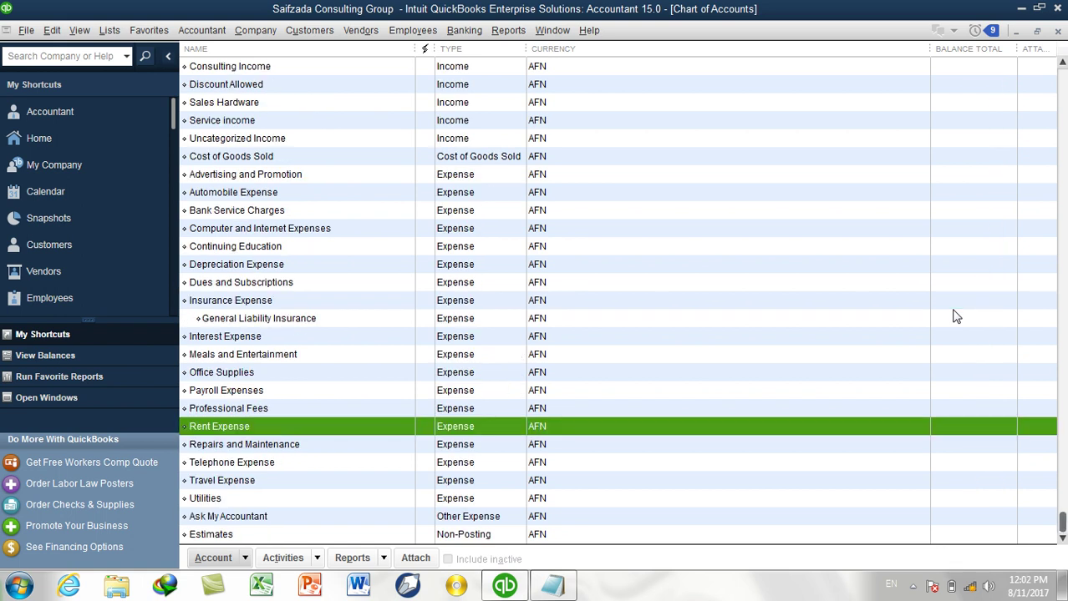
scroll(884, 297, up, 9)
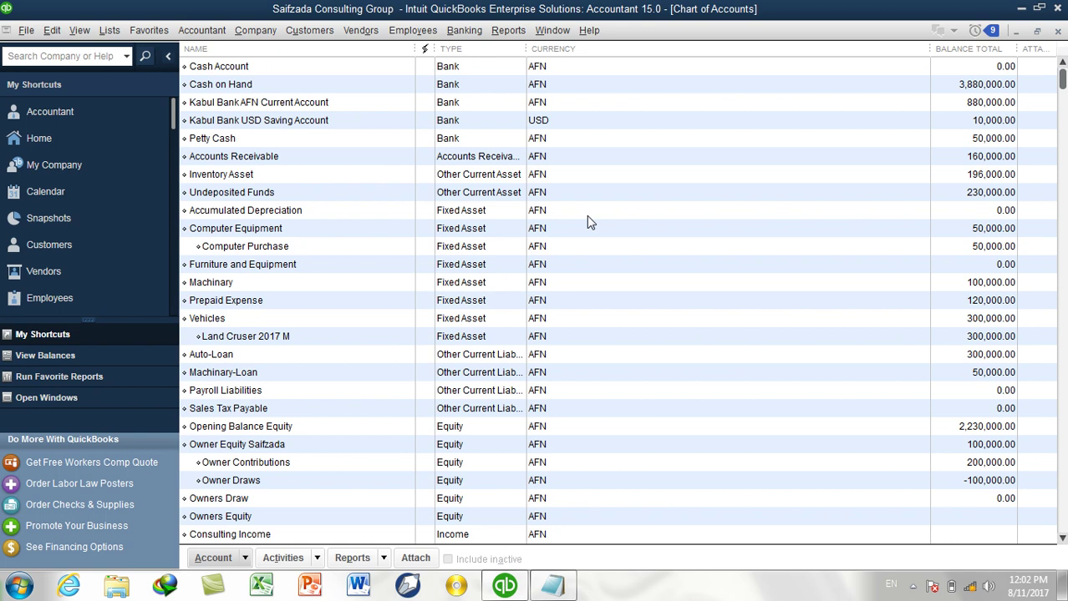
Start a new general journal entry dated 08/02/2017.
click(189, 33)
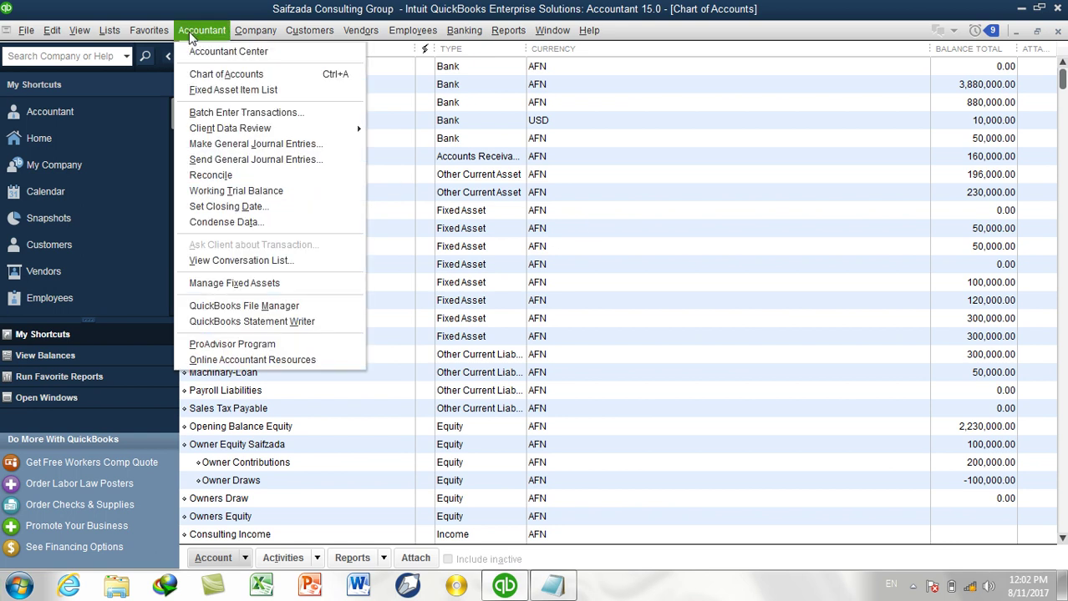
click(238, 143)
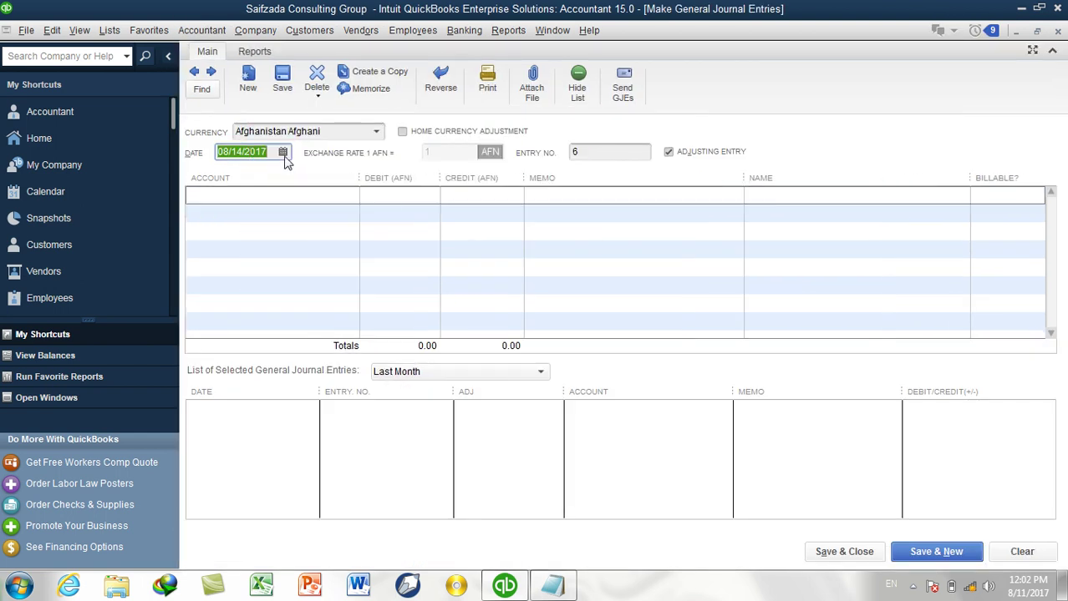
click(360, 134)
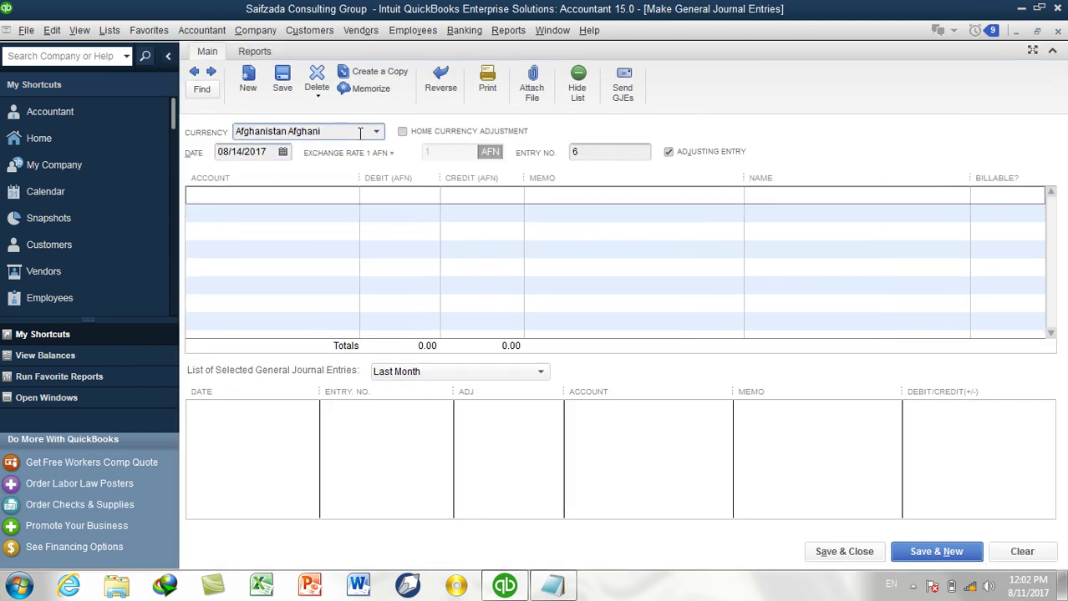
click(282, 151)
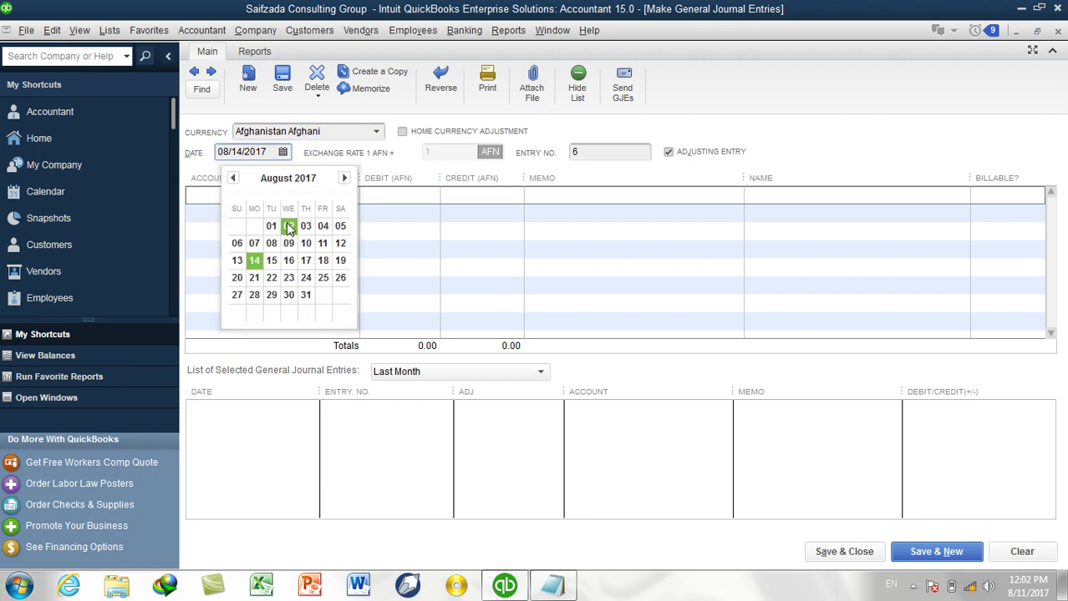
click(288, 225)
click(303, 194)
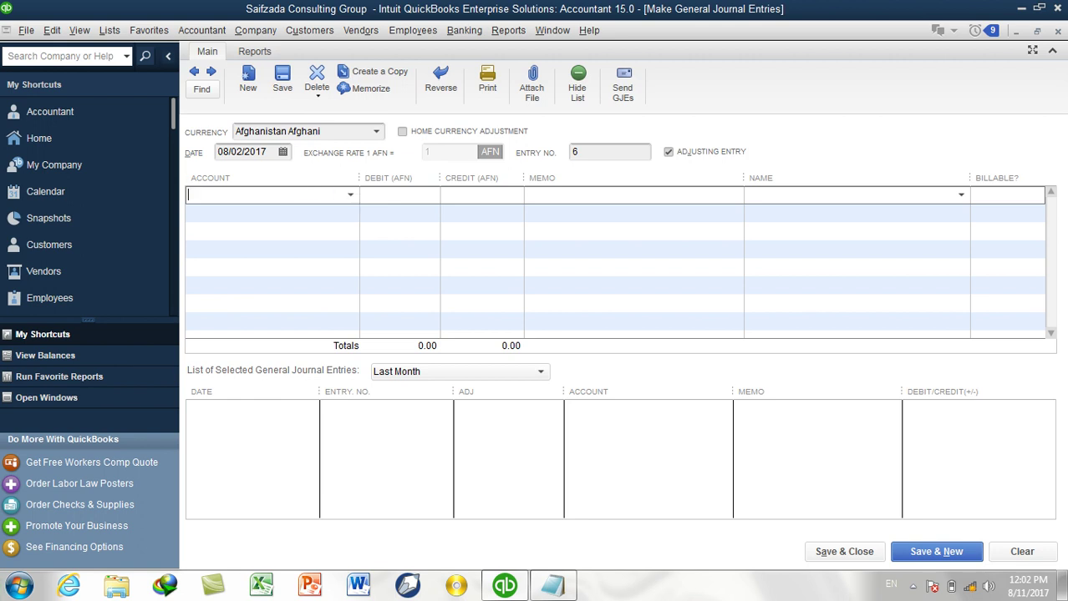
Debit Rent Expense 120,000.00/12 (10,000.00), credit Prepaid Expense, and save the entry.
text(Rent Expense)
key(Tab)
text(1000-)
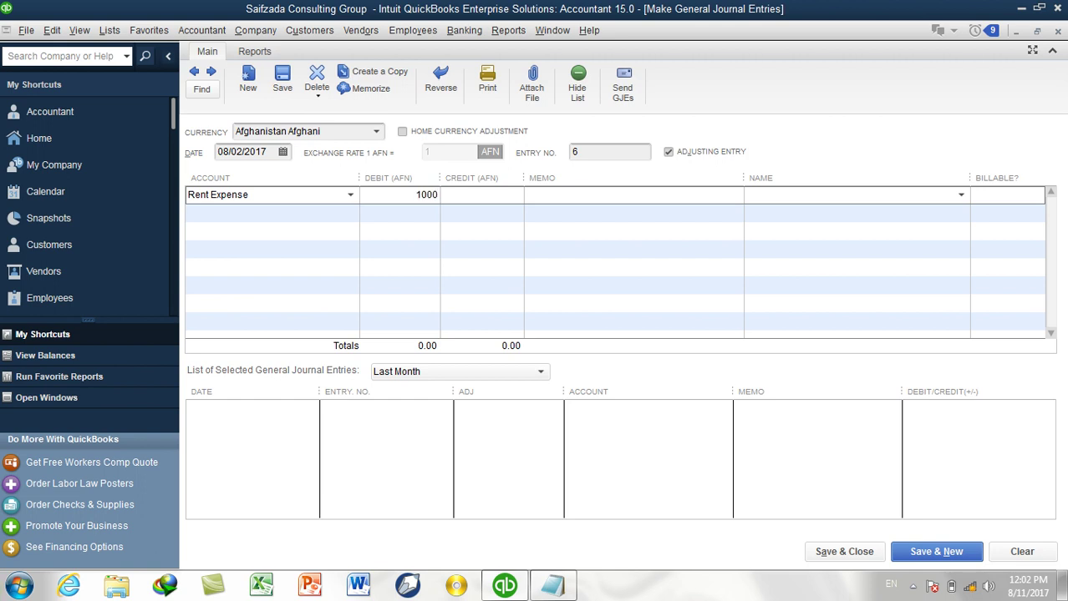
key(Escape)
key(BackSpace)
key(BackSpace)
key(BackSpace)
key(BackSpace)
text(120,000.00 / 12)
key(Return)
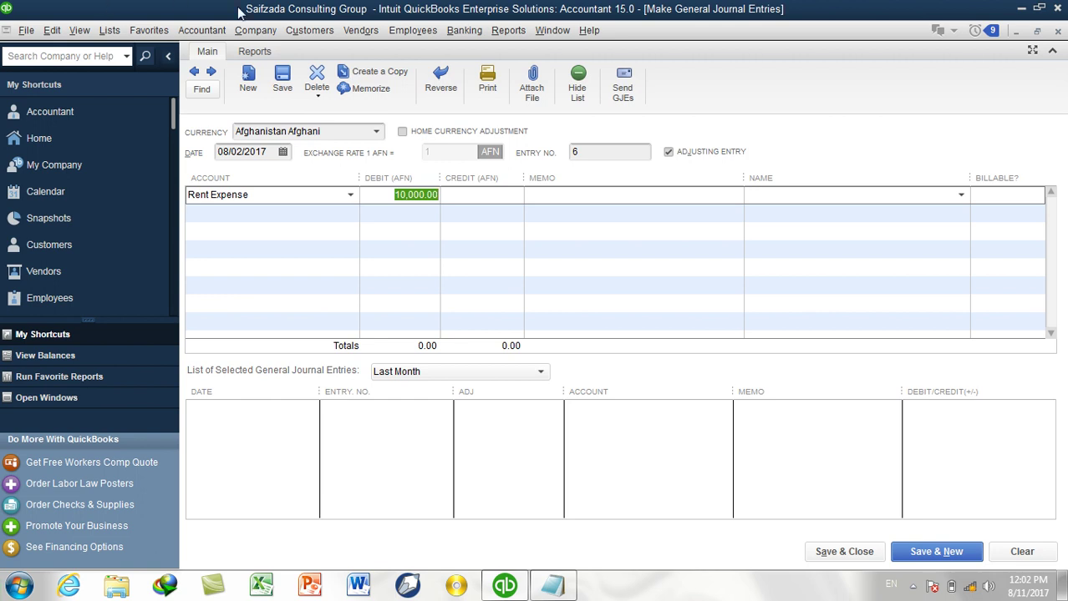
click(315, 213)
text(Prepaid Expense)
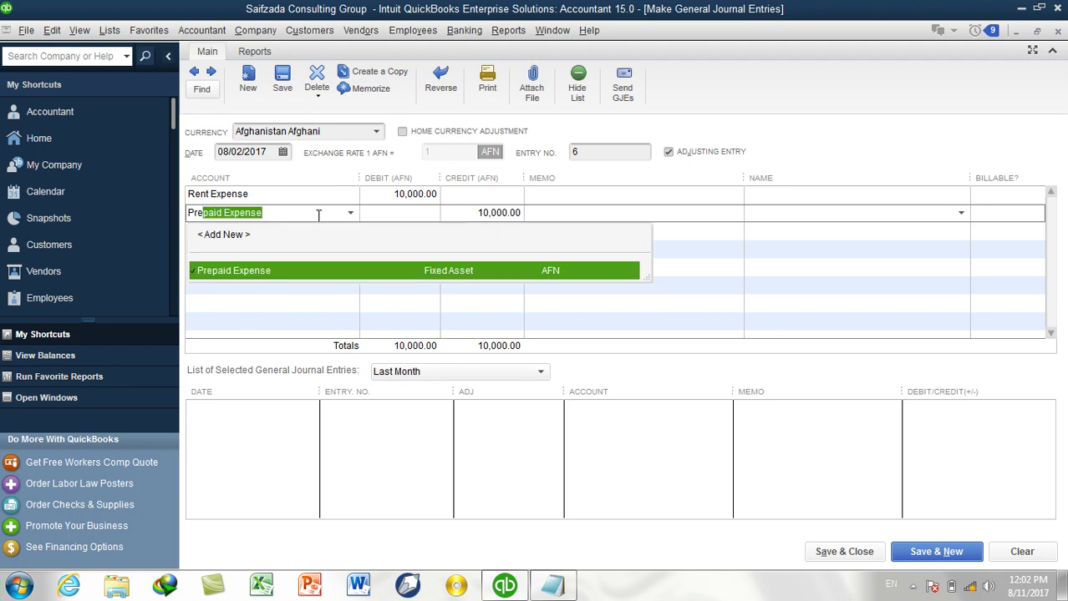
key(Tab)
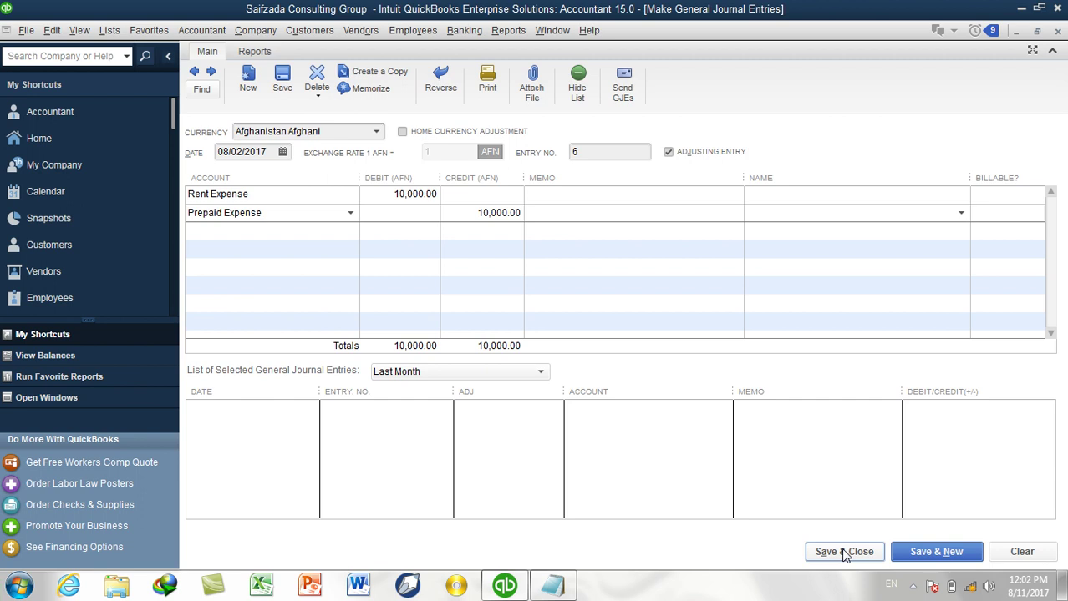
click(844, 552)
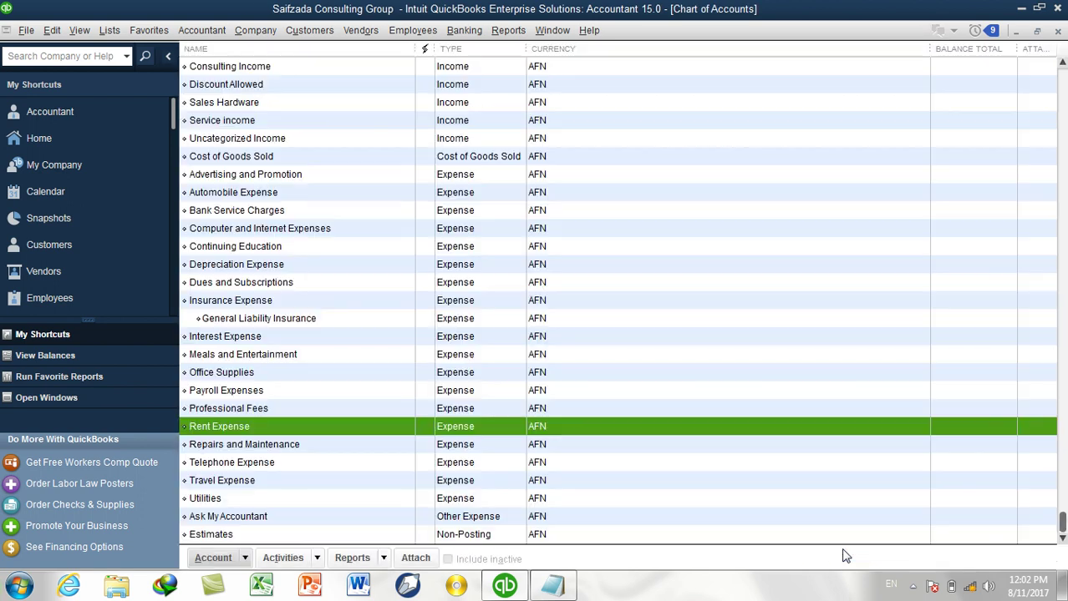
scroll(520, 343, up, 10)
scroll(520, 343, down, 2)
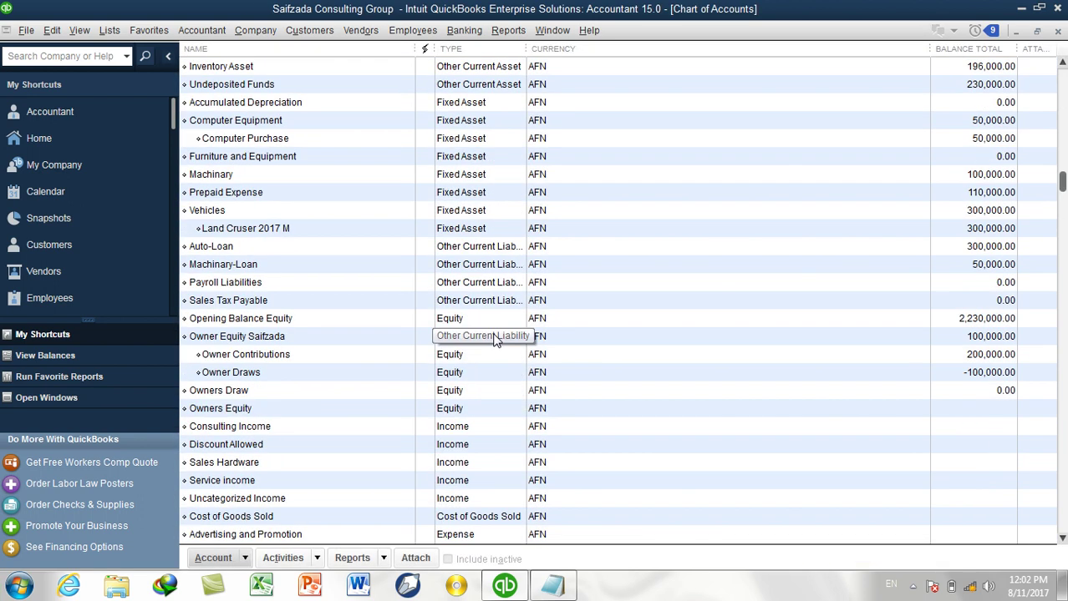
scroll(348, 213, up, 1)
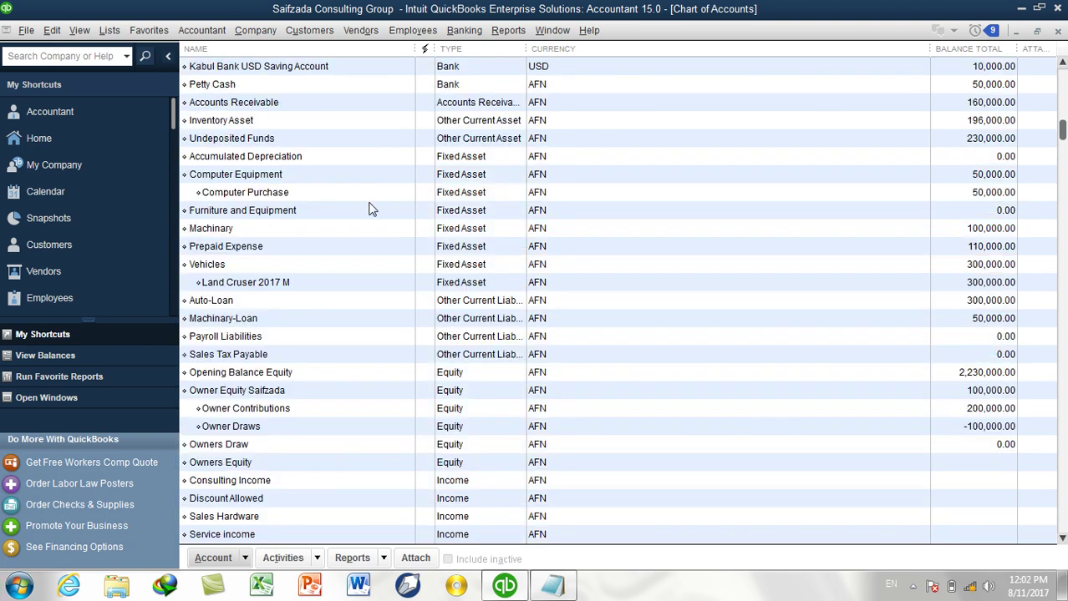
click(253, 246)
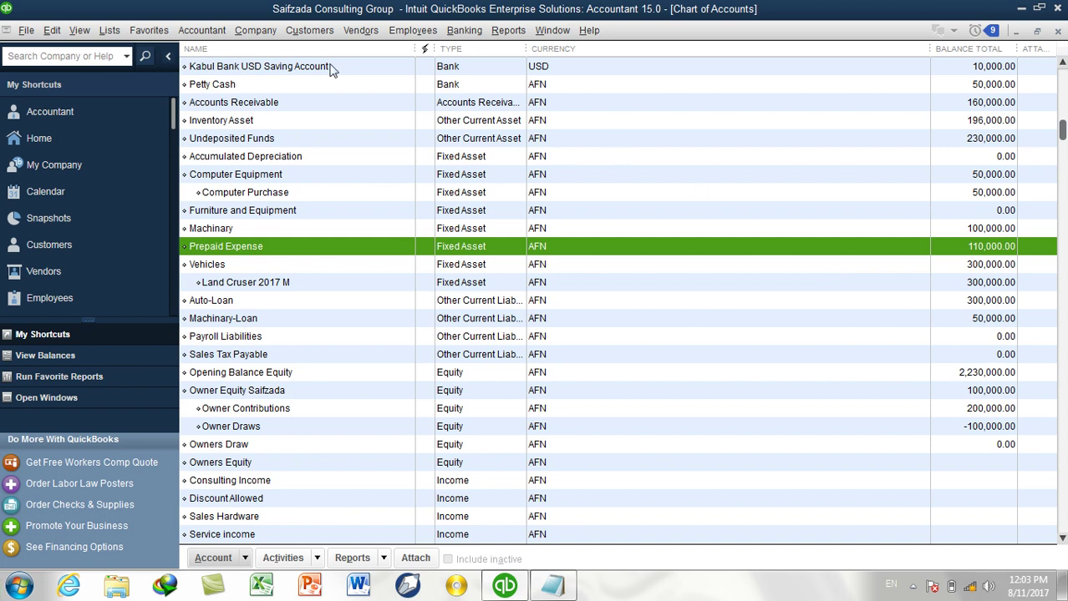
Open the journal entry form and step back to entry 6's Rent Expense line.
click(207, 32)
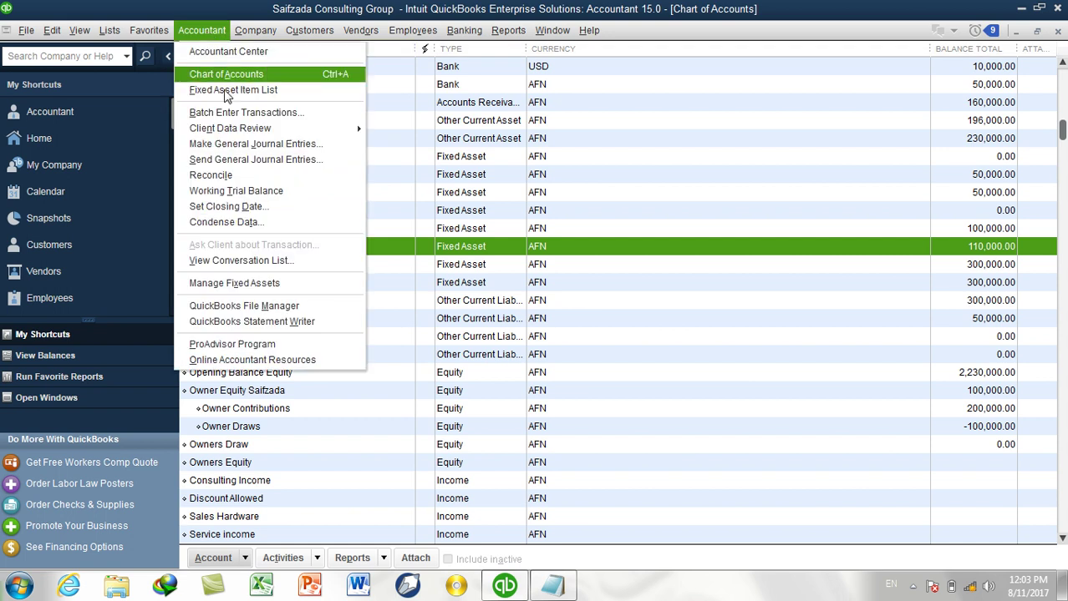
click(247, 143)
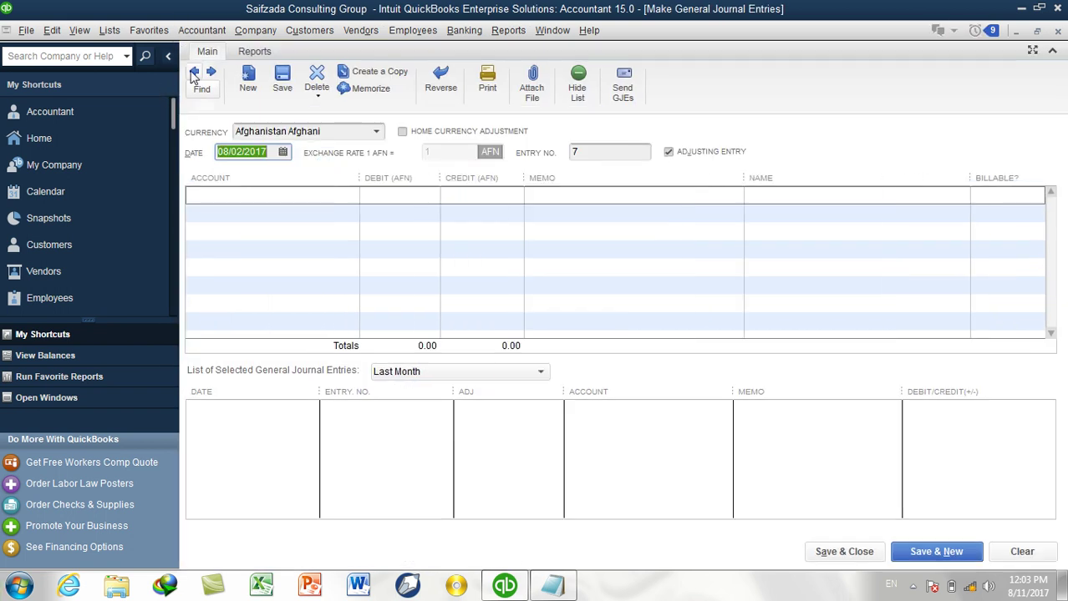
click(193, 71)
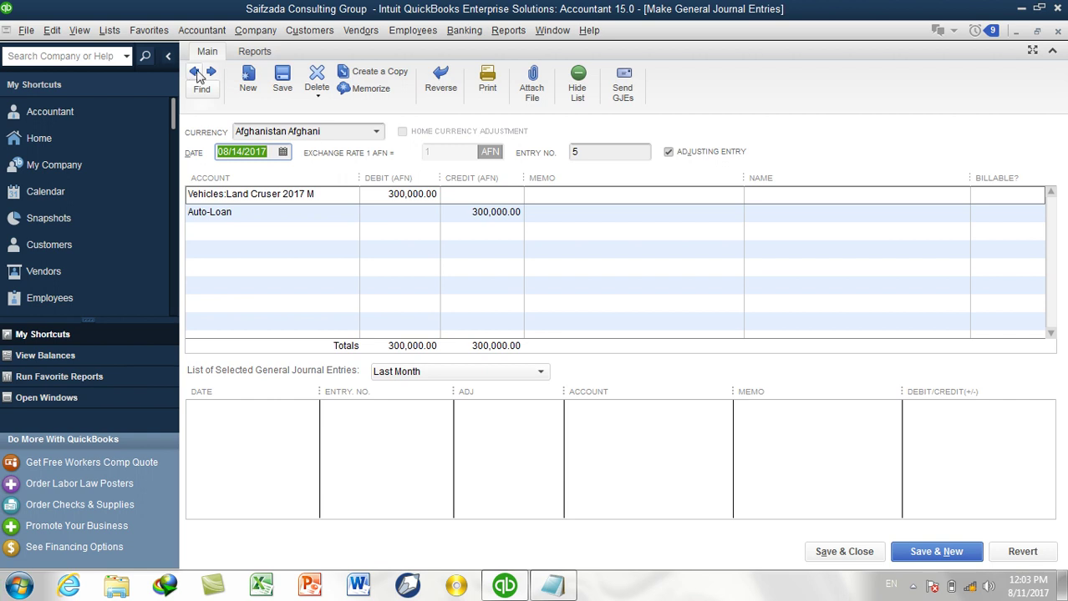
click(193, 72)
click(193, 71)
click(193, 72)
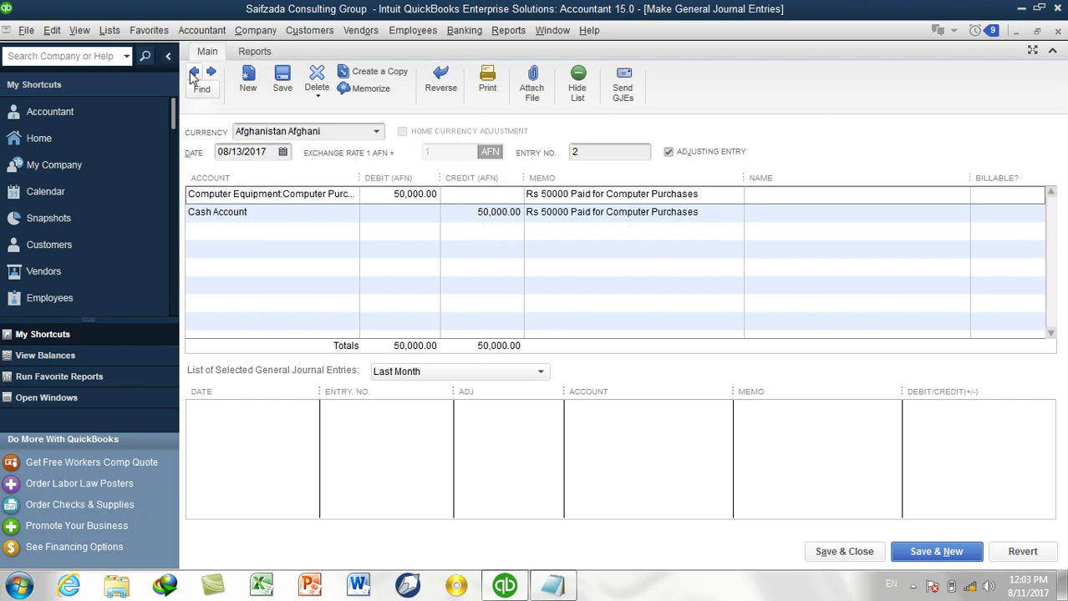
click(193, 72)
click(193, 72)
click(192, 71)
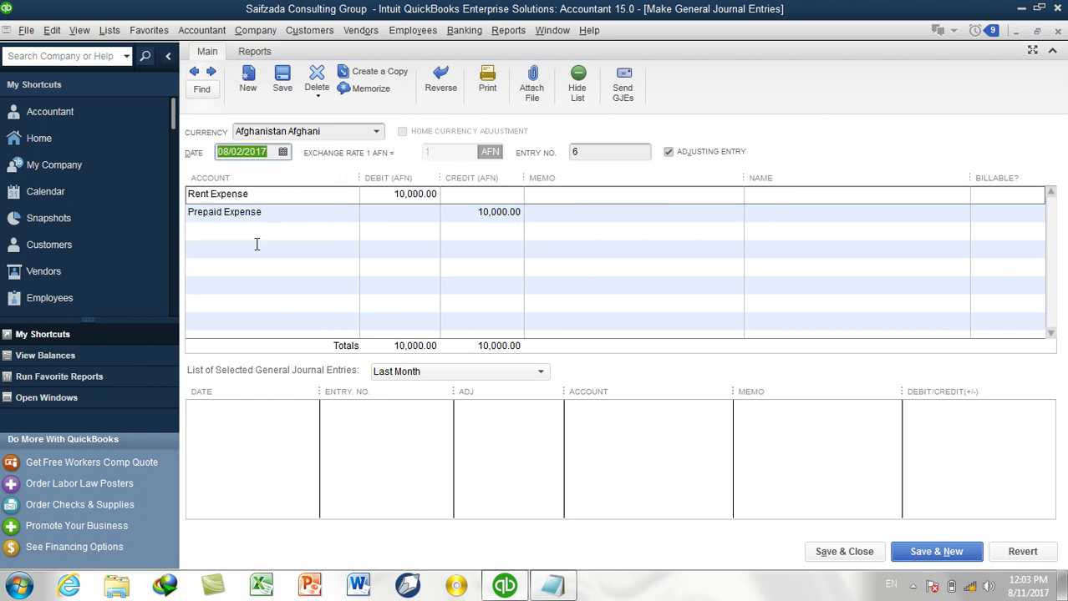
click(262, 195)
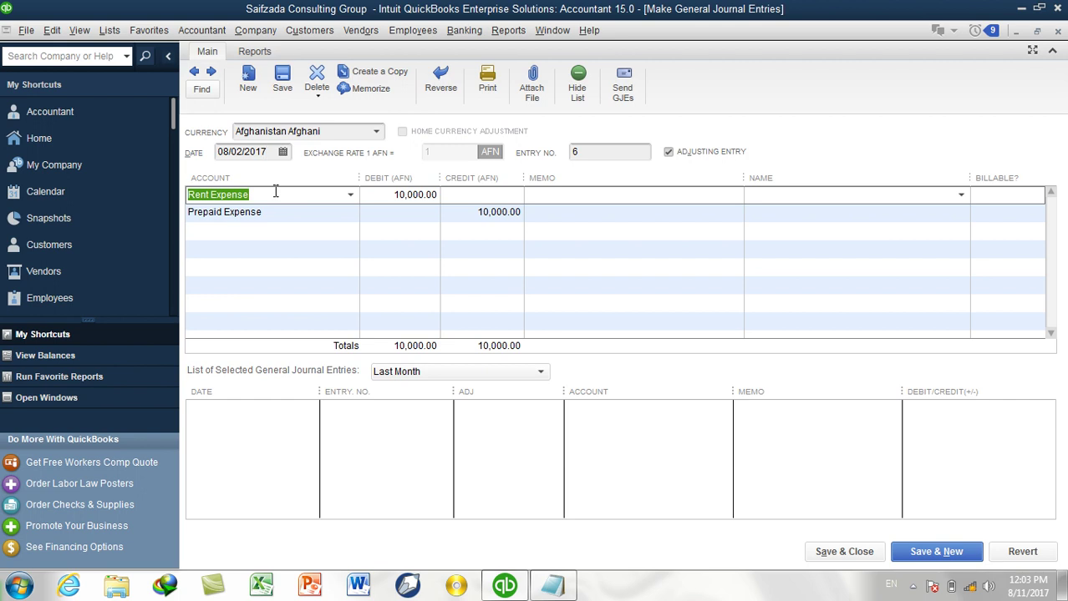
Look for journal commands, then choose Memorize for entry 6.
right_click(343, 192)
right_click(292, 197)
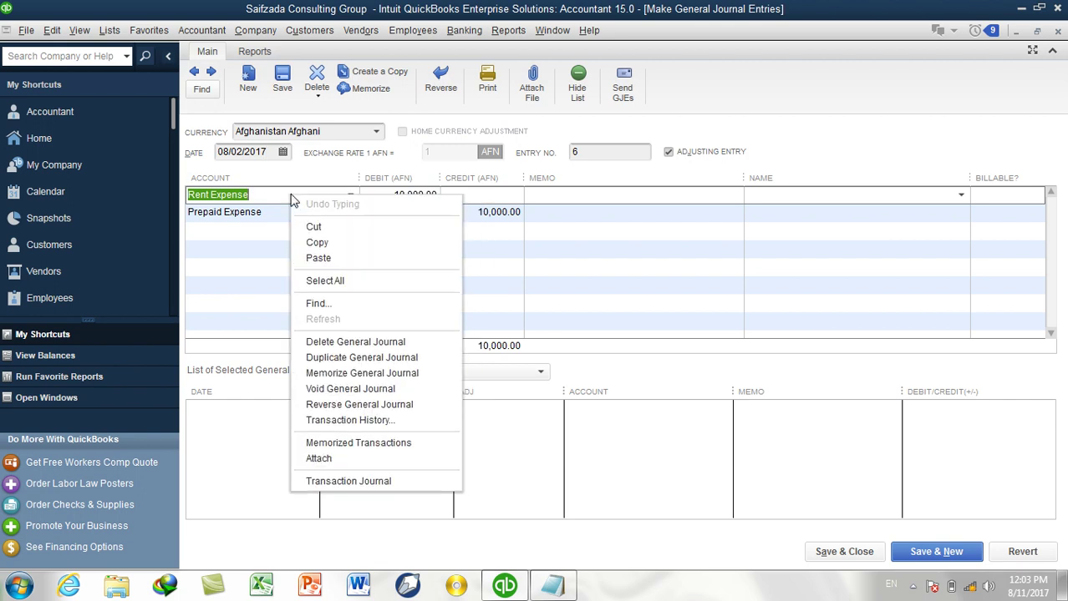
click(60, 31)
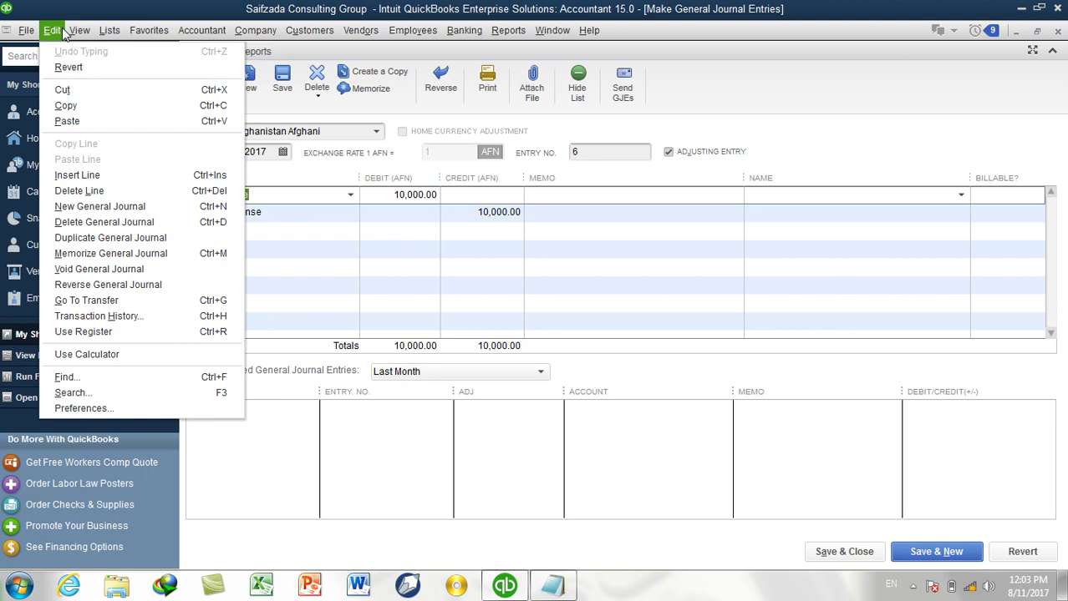
mouse_move(75, 31)
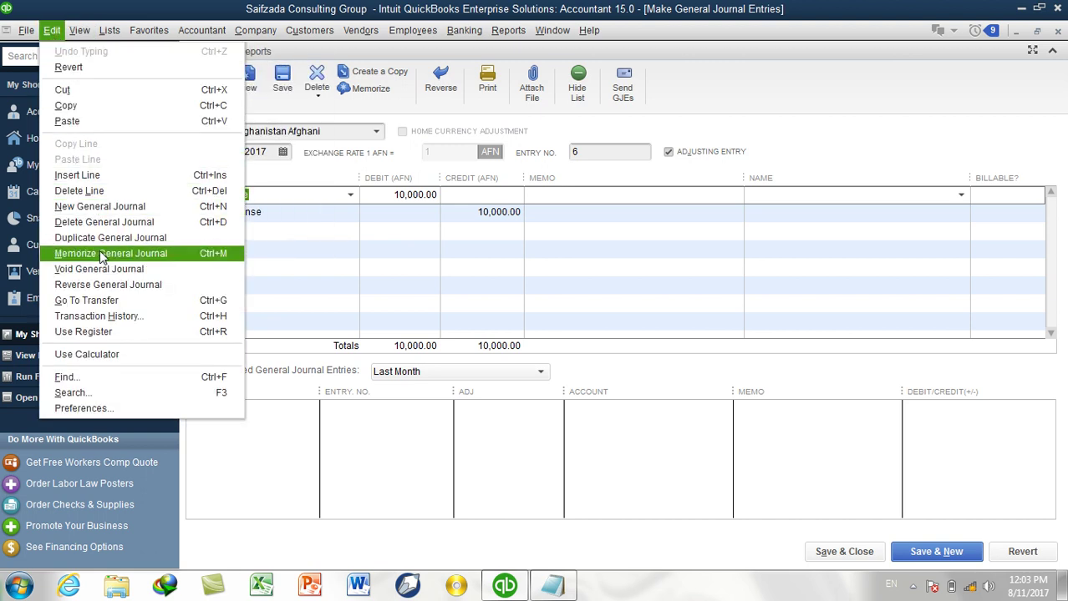
click(302, 205)
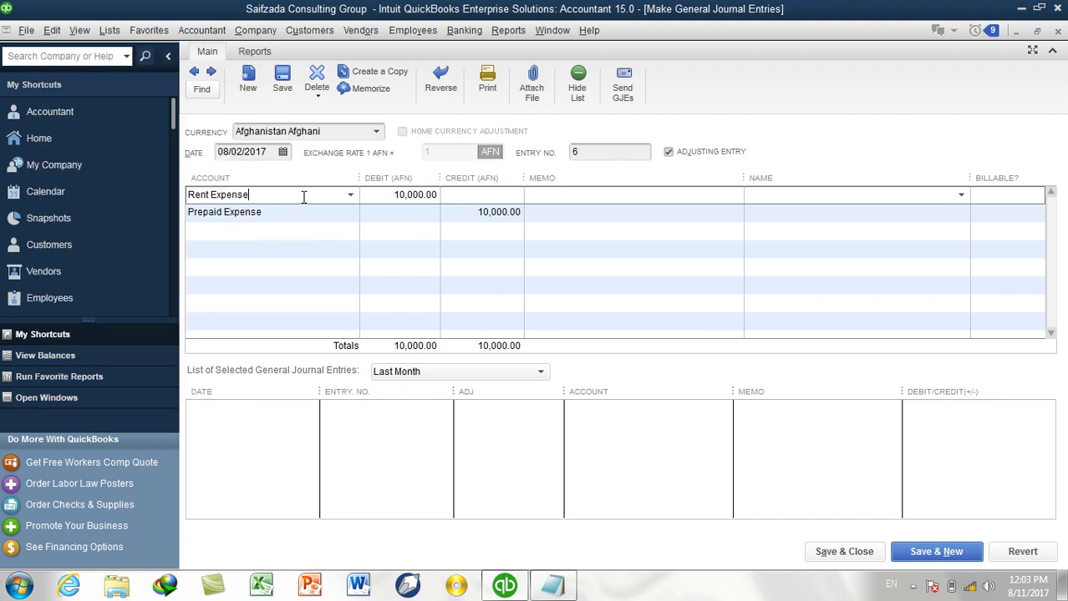
click(374, 90)
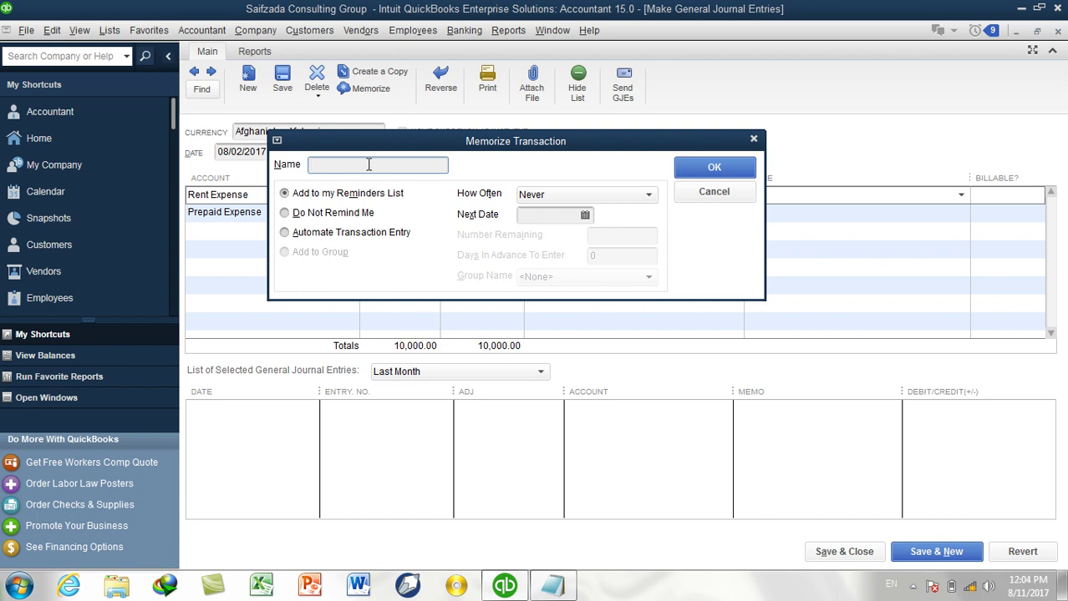
Memorize as 'Prepaid Rent Expense M T', automated monthly from 08/02/2017, 11 remaining; save the entry.
text(Prepaid Rent Expense M T)
click(336, 233)
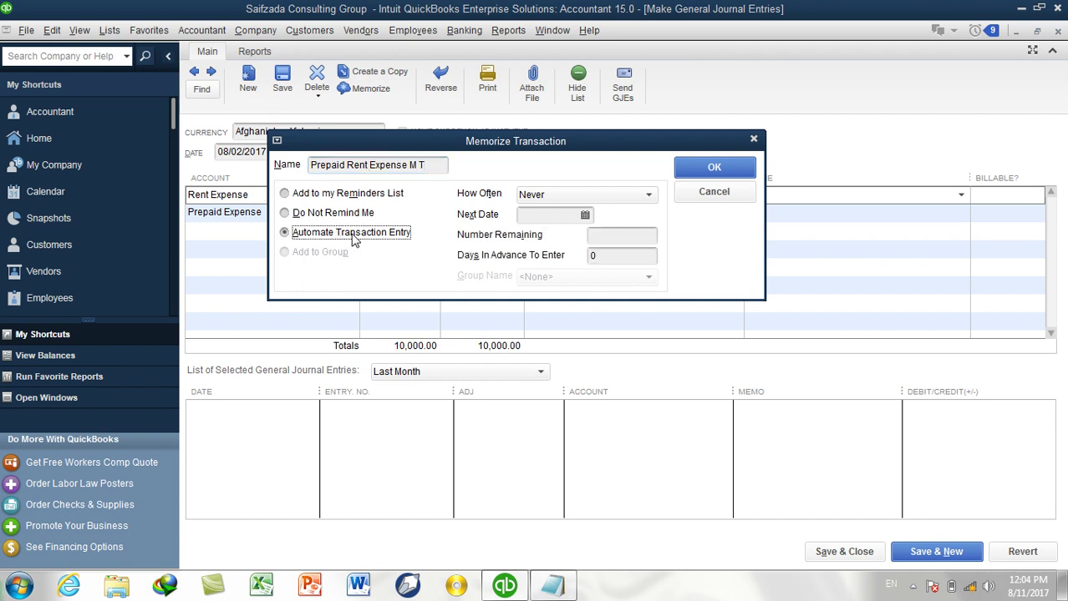
click(598, 201)
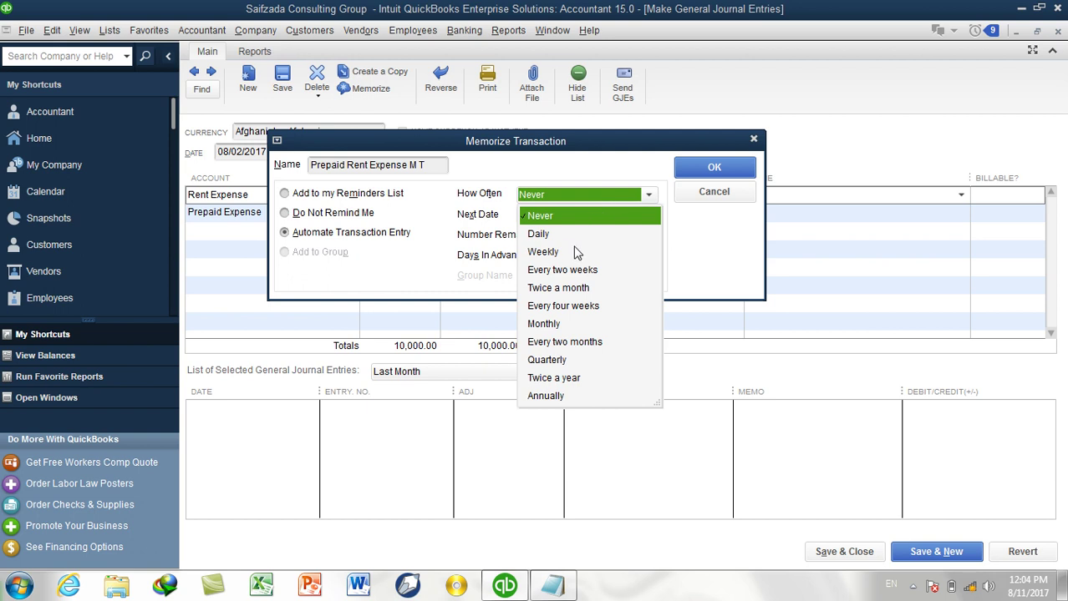
click(565, 320)
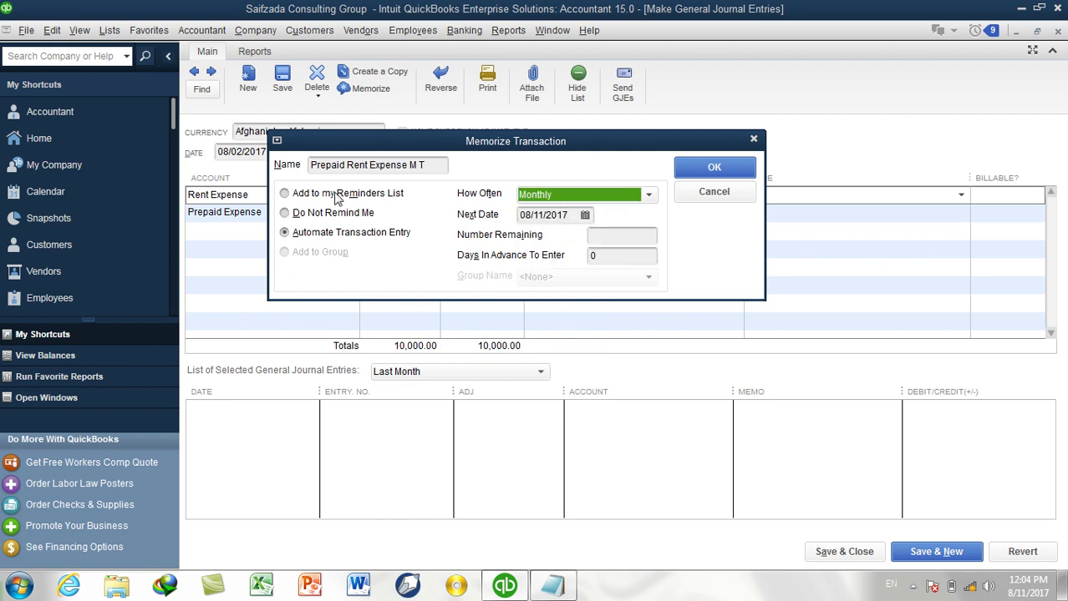
click(586, 217)
click(591, 289)
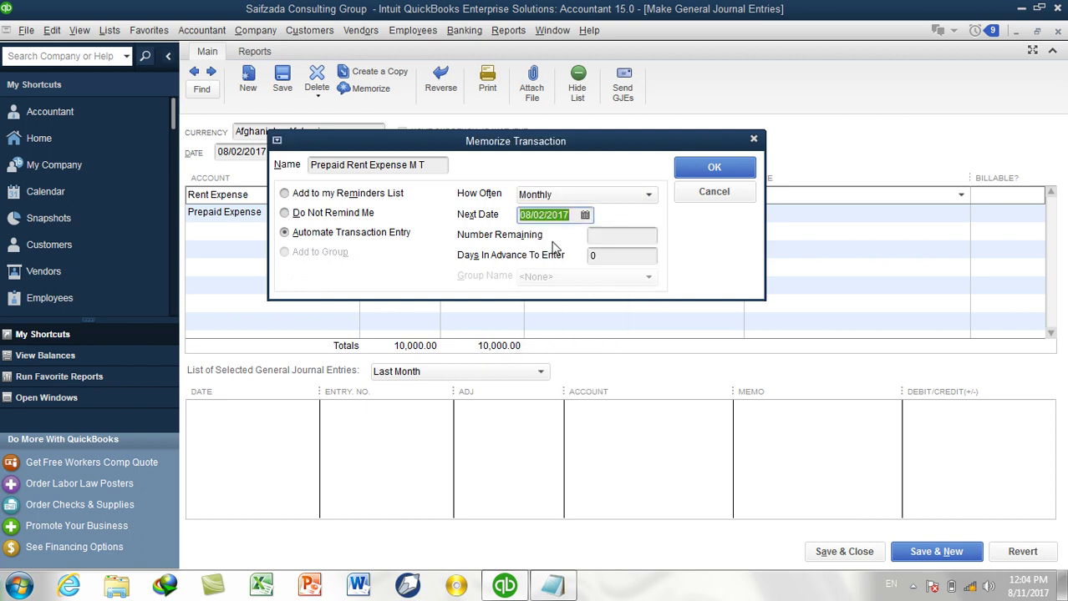
click(606, 239)
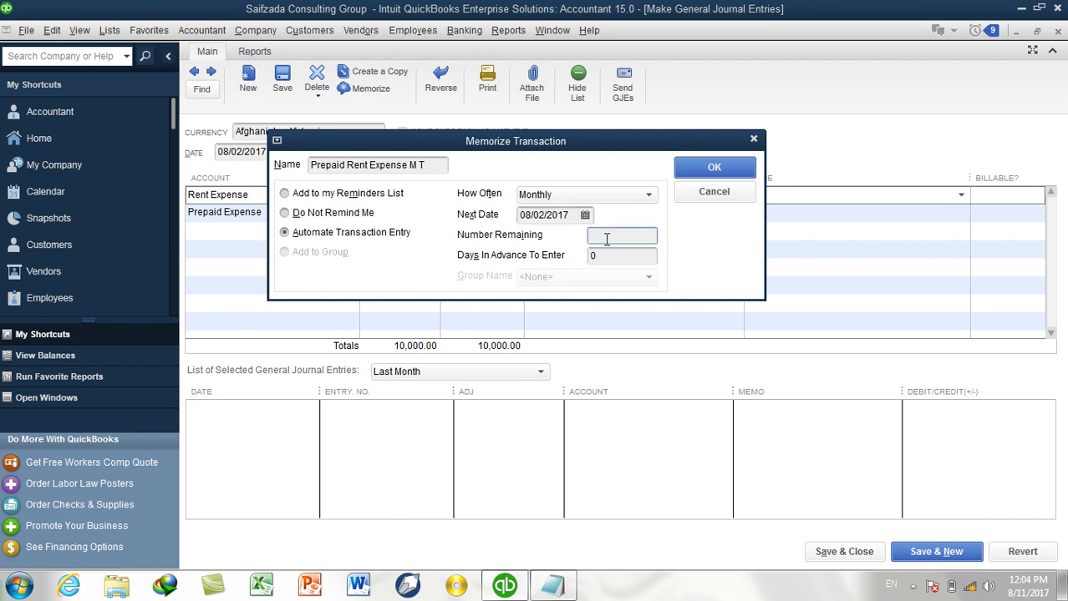
text(11)
key(Tab)
click(690, 165)
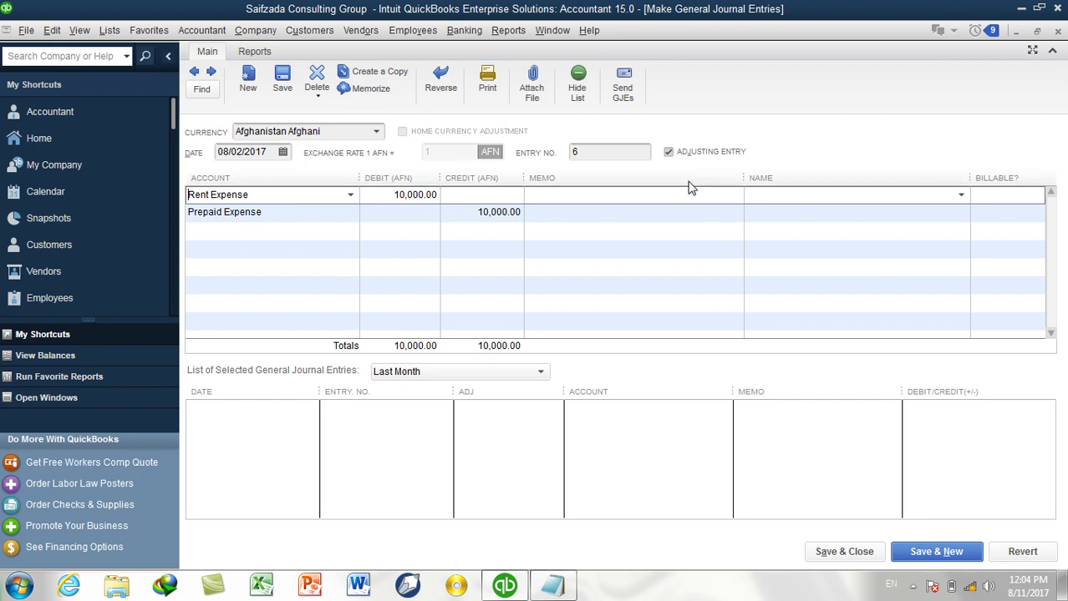
click(833, 553)
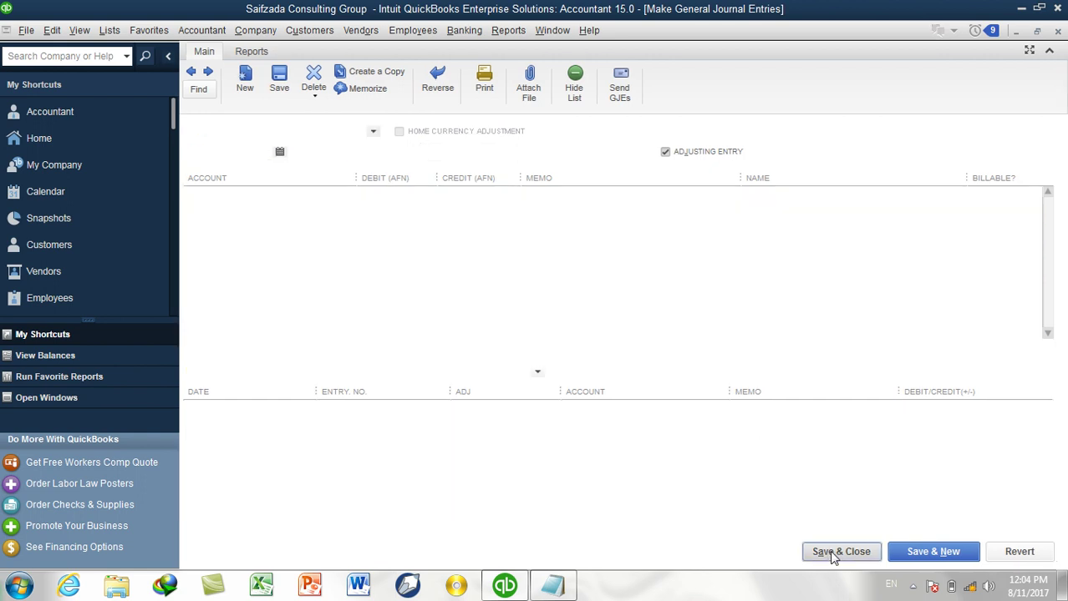
Run the Trial Balance report from the Reports menu.
click(508, 30)
mouse_move(664, 331)
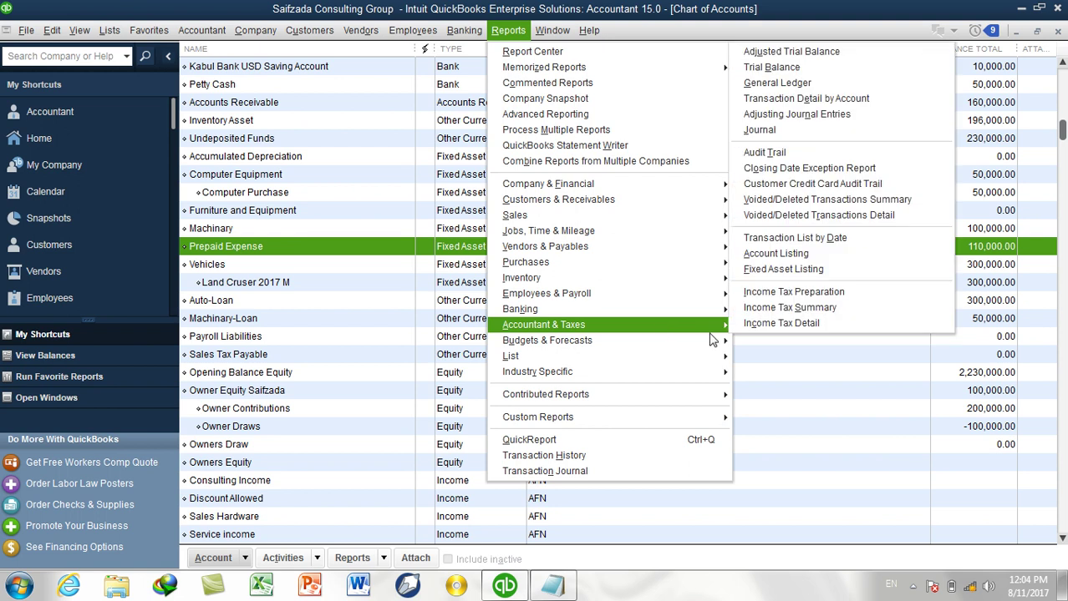
click(824, 68)
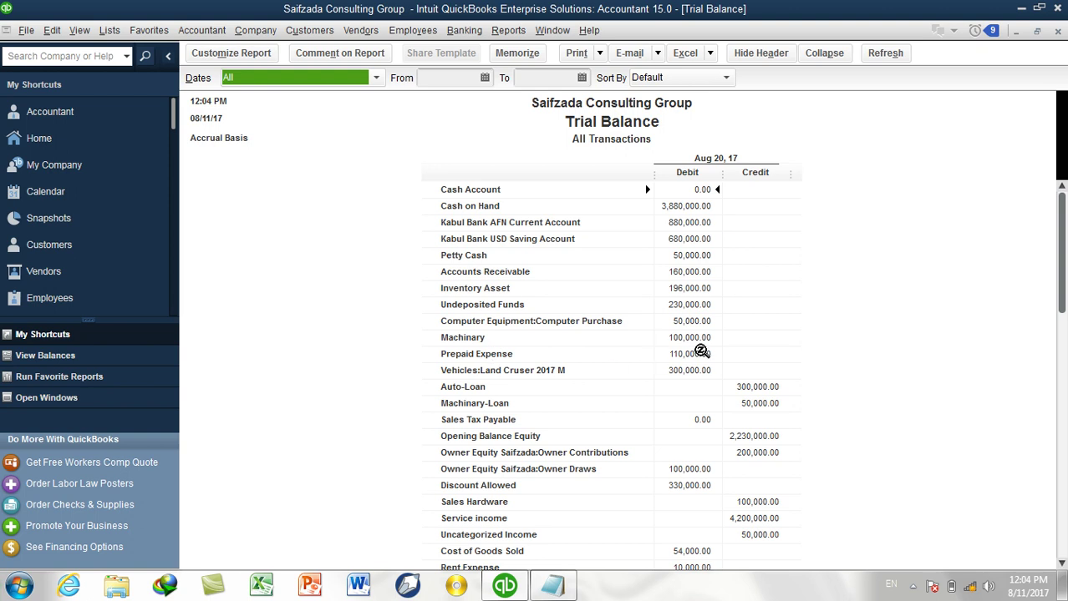
Drill into Prepaid Expense and show This Fiscal Year totalled by month.
double_click(699, 355)
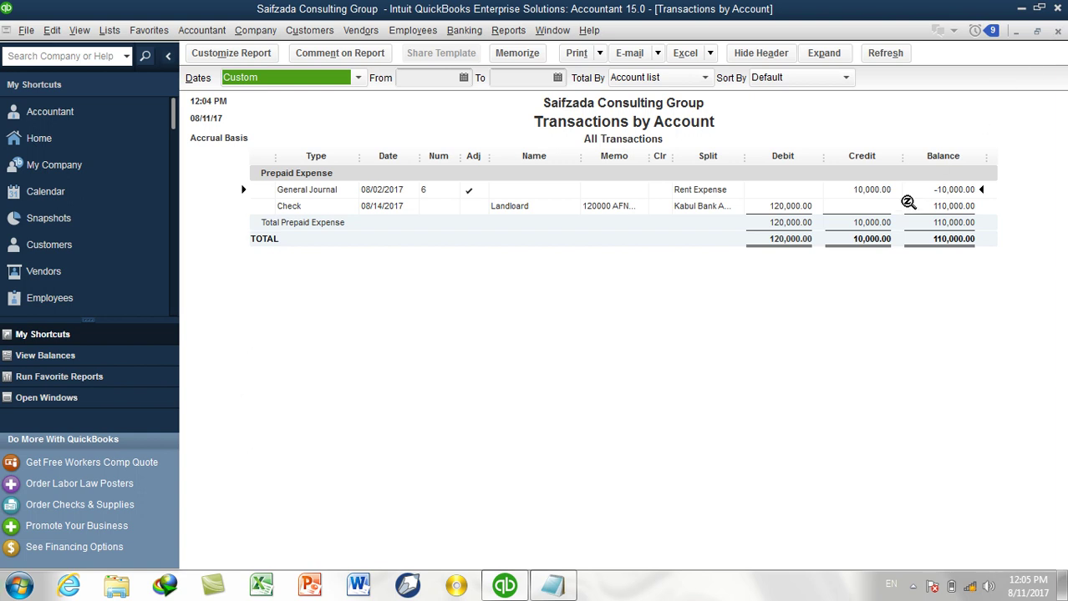
click(356, 78)
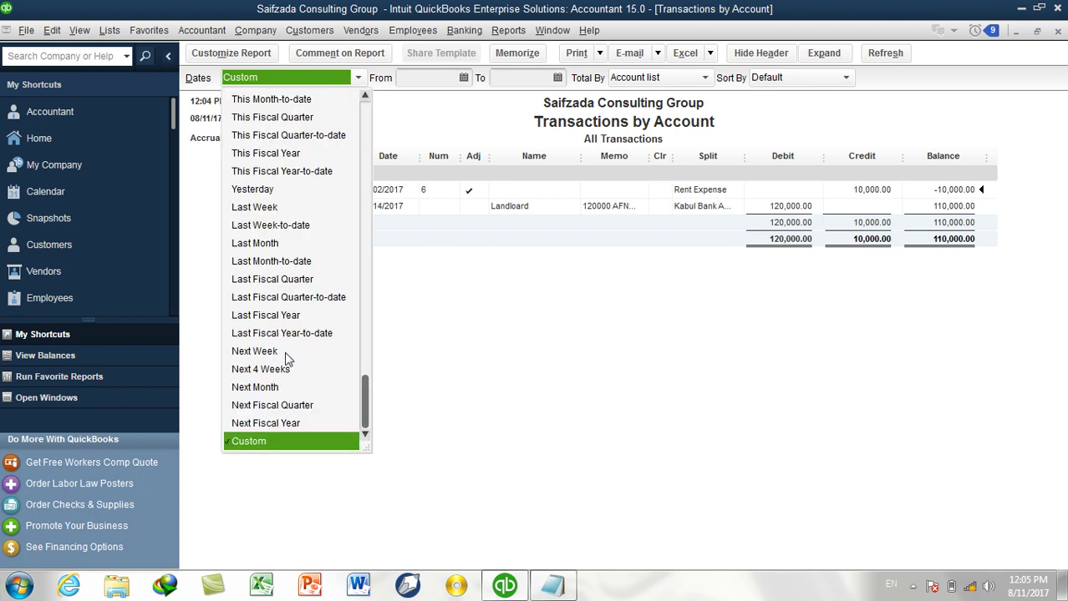
scroll(285, 358, up, 2)
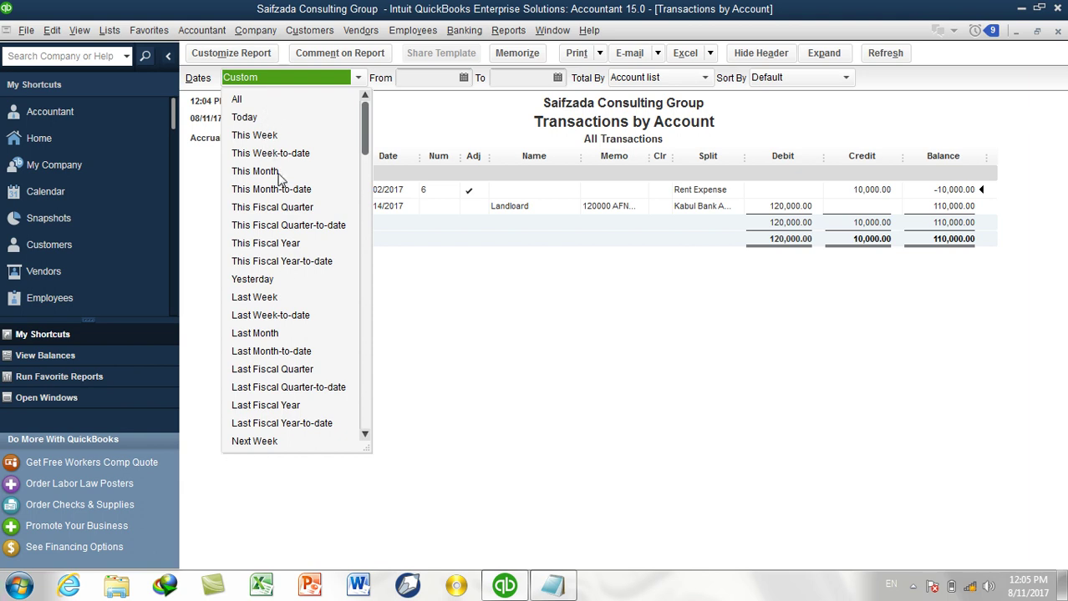
click(272, 243)
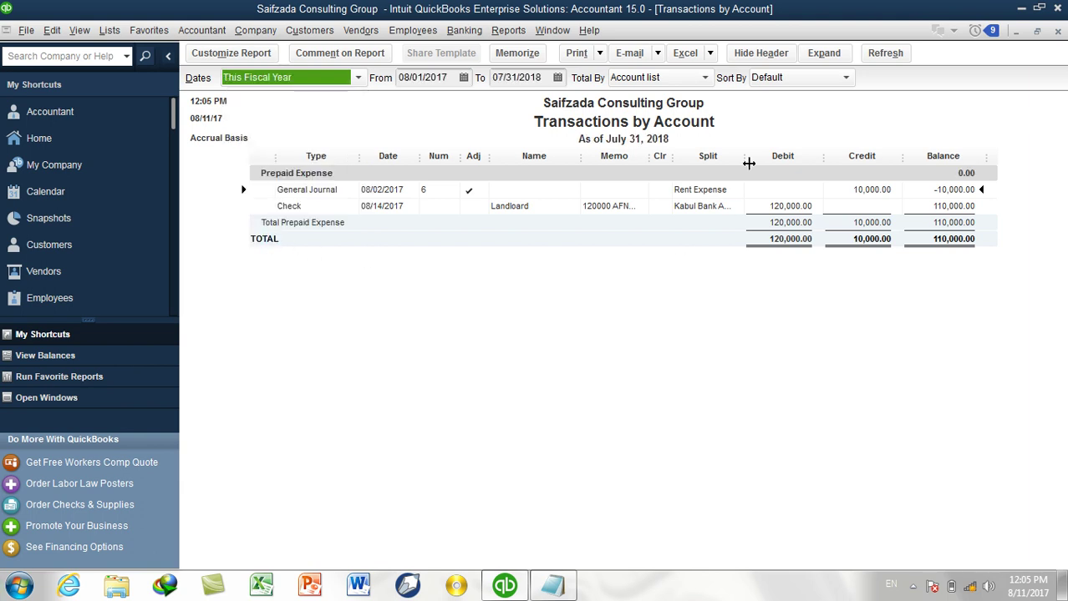
click(656, 82)
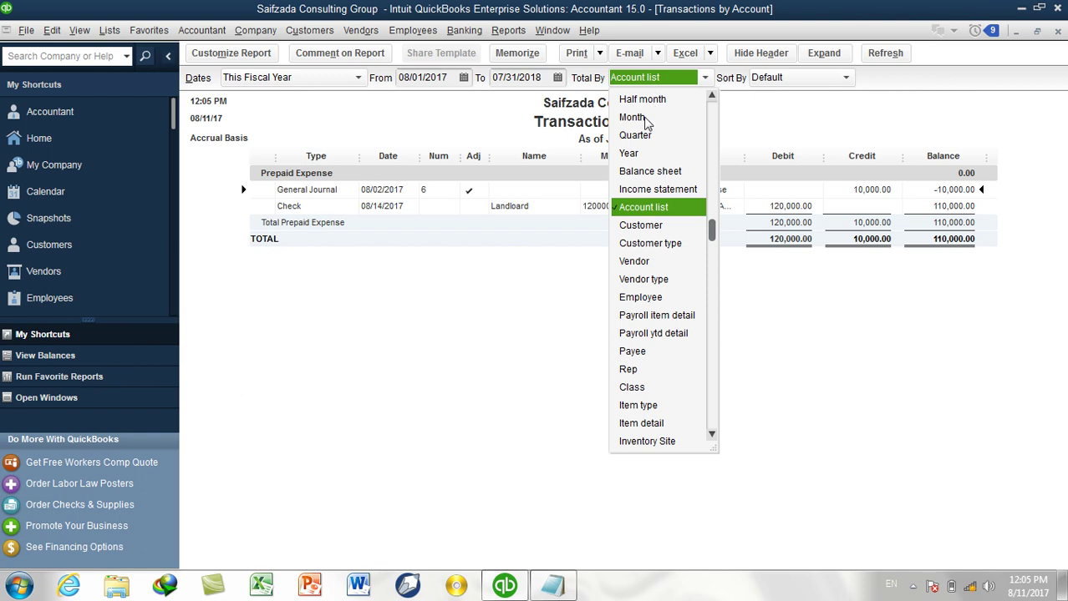
click(642, 120)
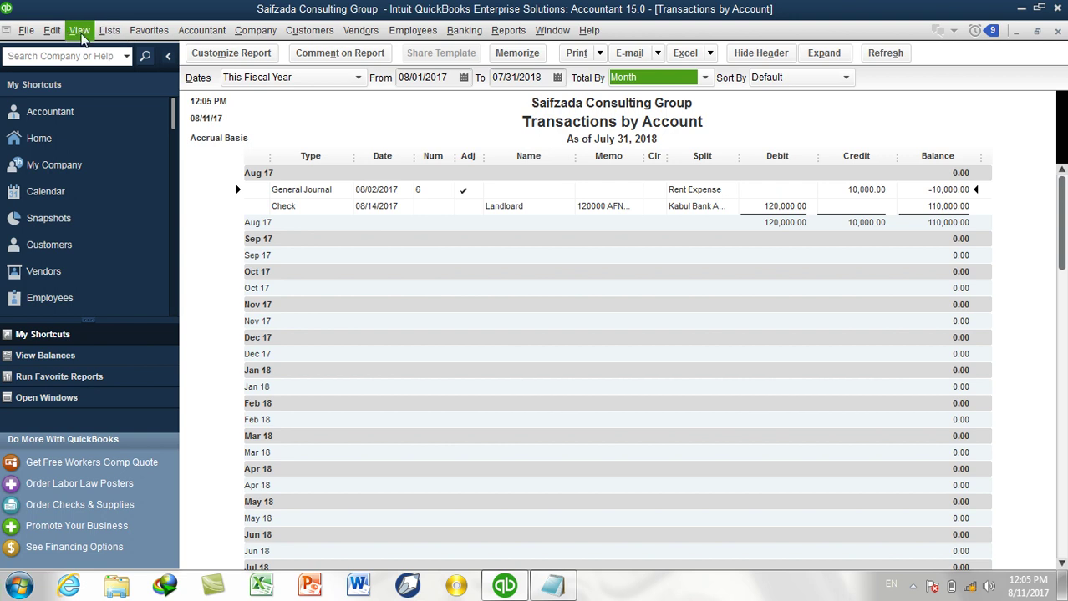
Start memorizing the customized report, abandon it, and minimize the Transactions by Account report.
click(71, 33)
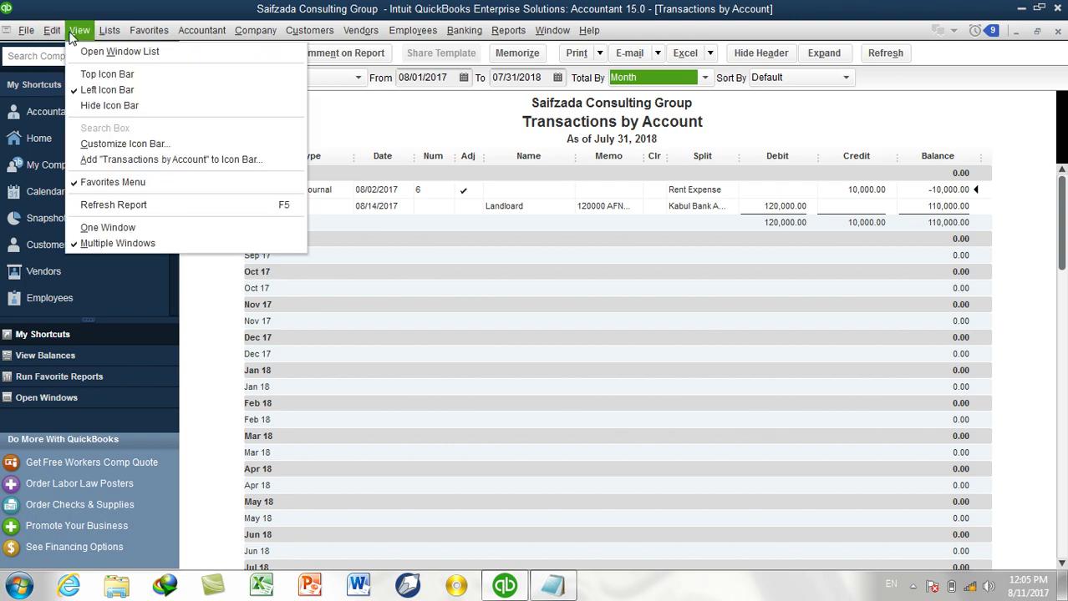
mouse_move(63, 33)
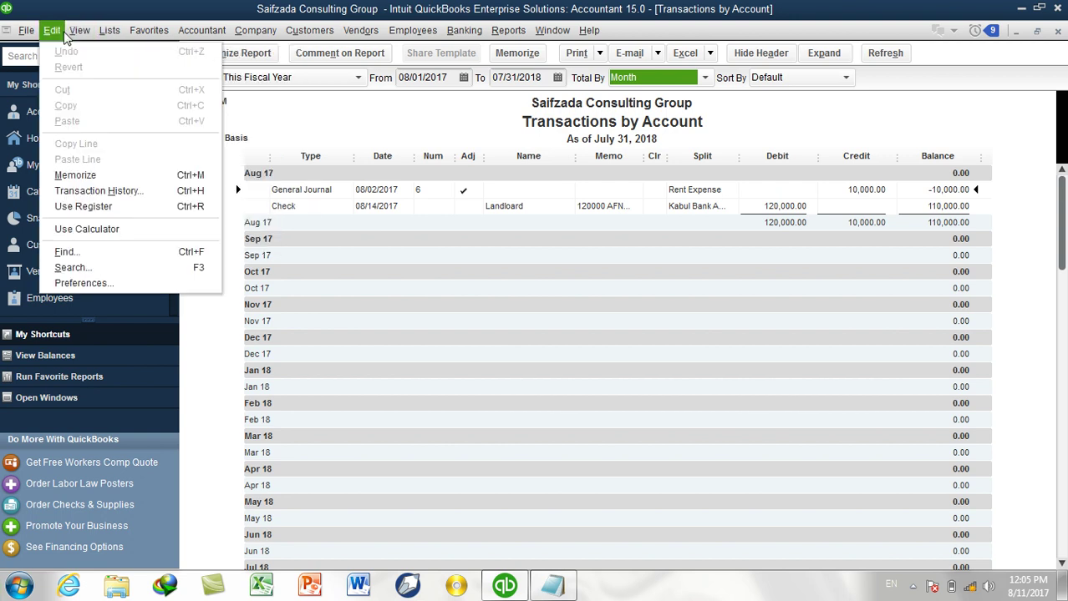
click(88, 177)
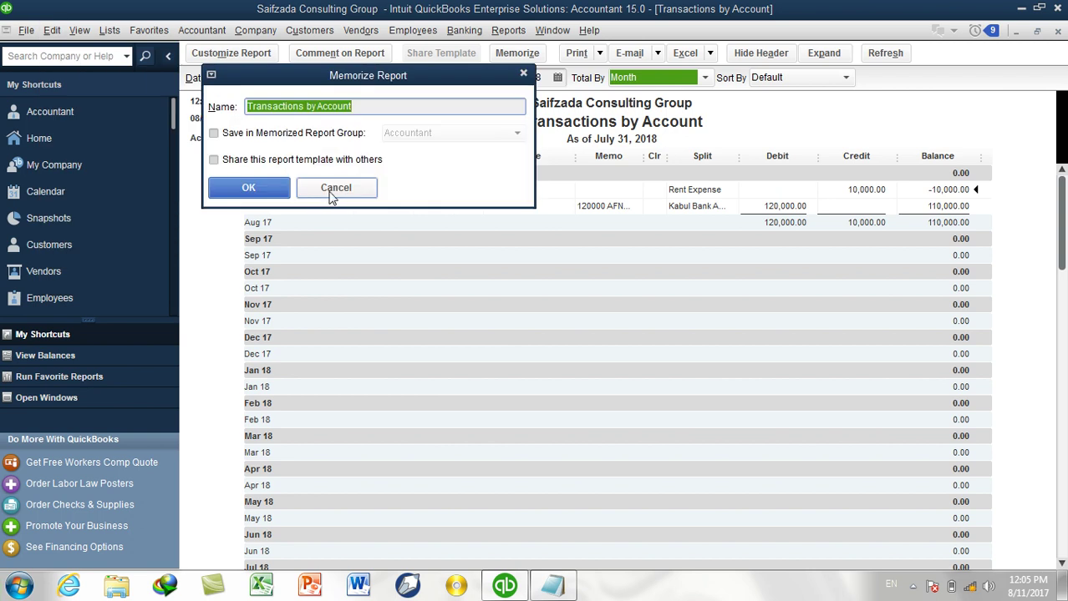
click(322, 196)
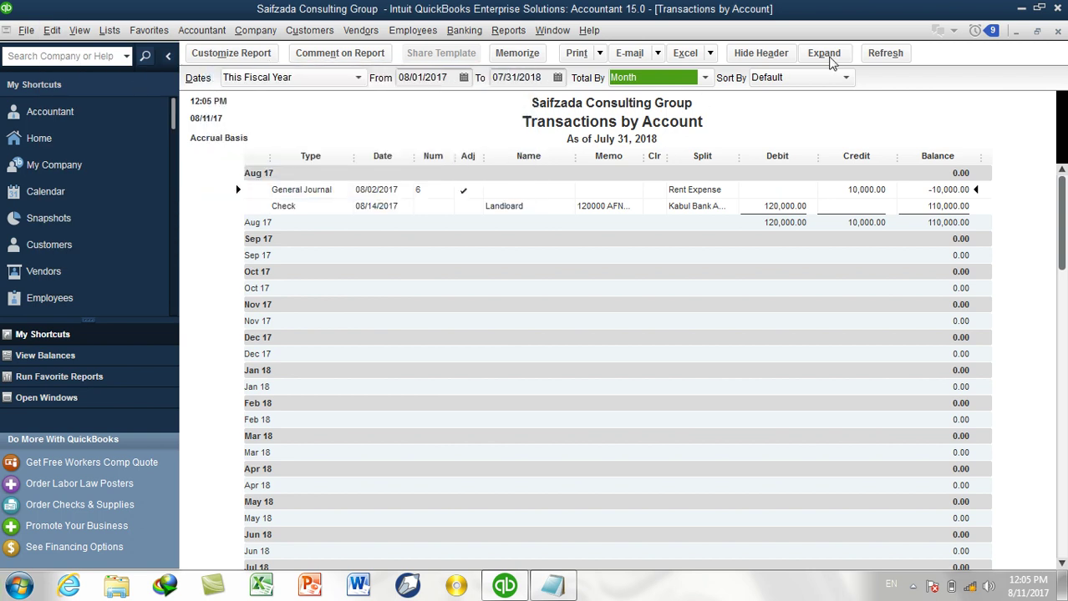
click(1014, 31)
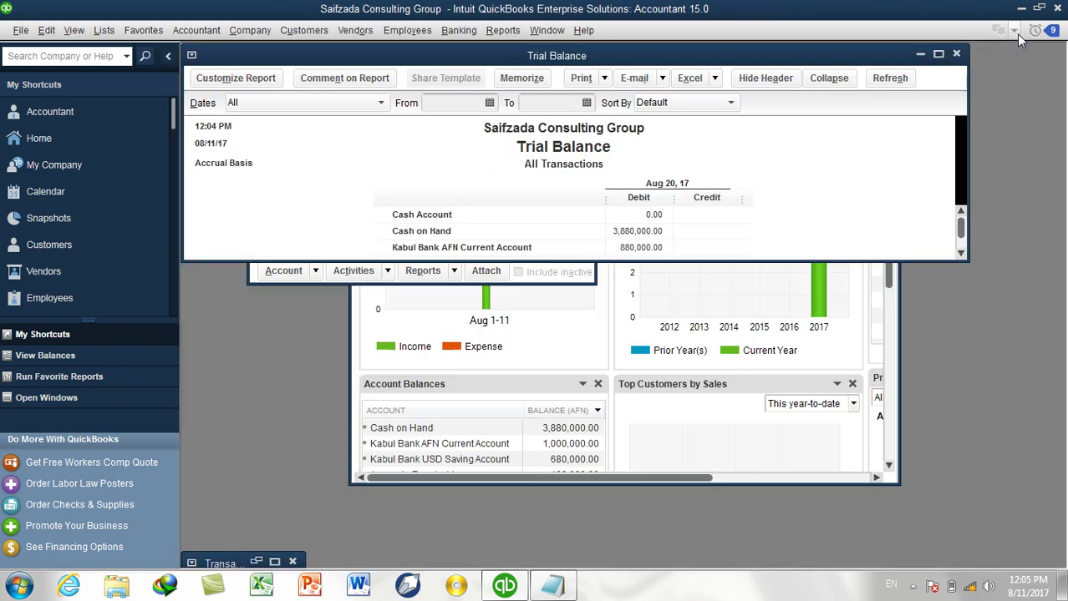
Minimize the Trial Balance and close the Company Snapshot and Chart of Accounts.
click(920, 56)
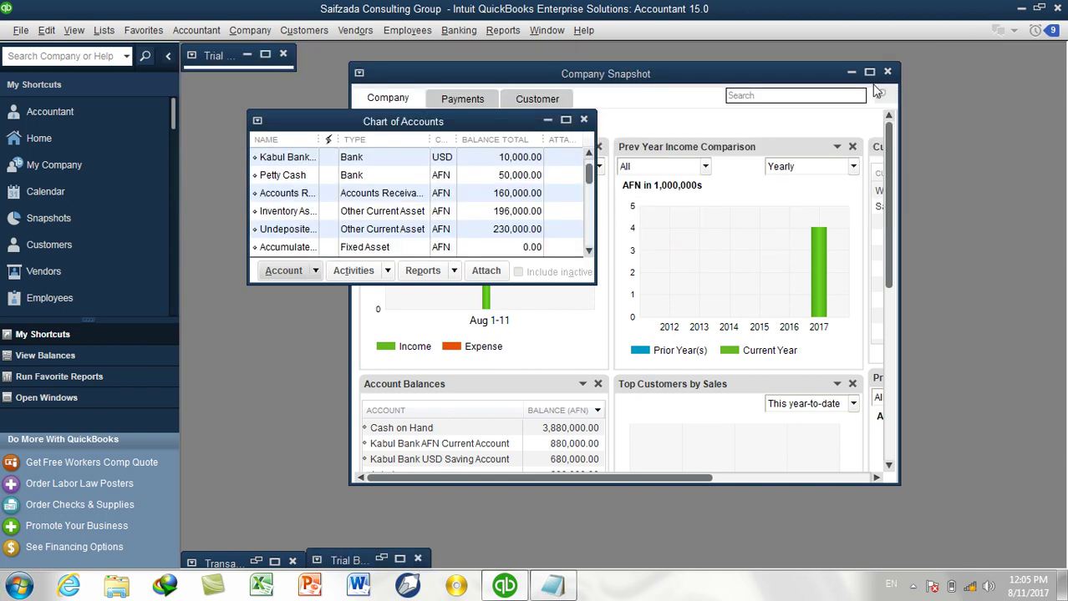
click(889, 72)
click(585, 121)
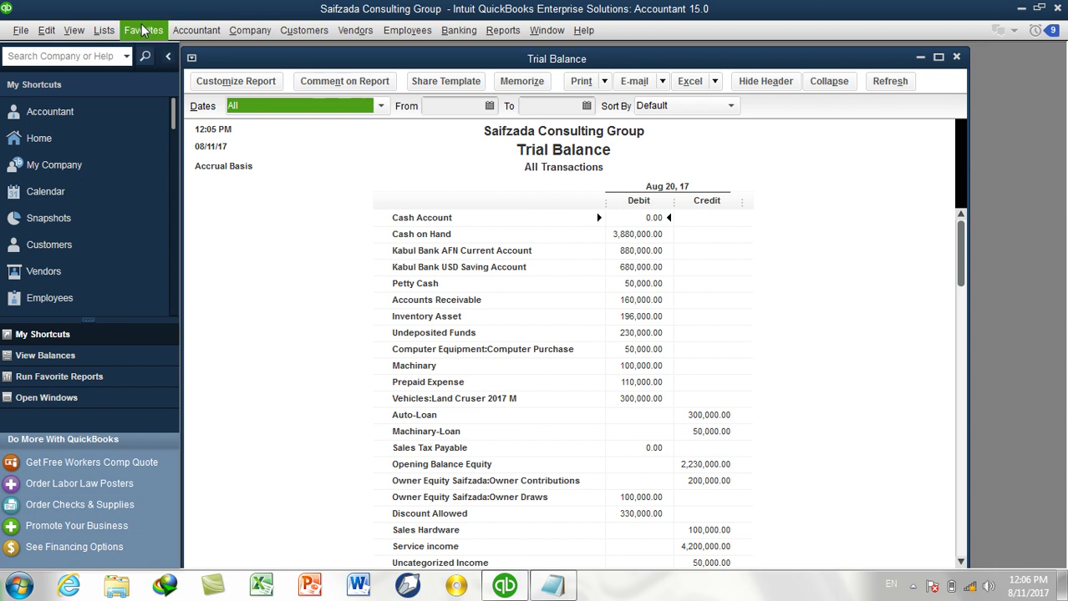
Open the Memorized Transaction List from Lists and maximize it.
click(104, 31)
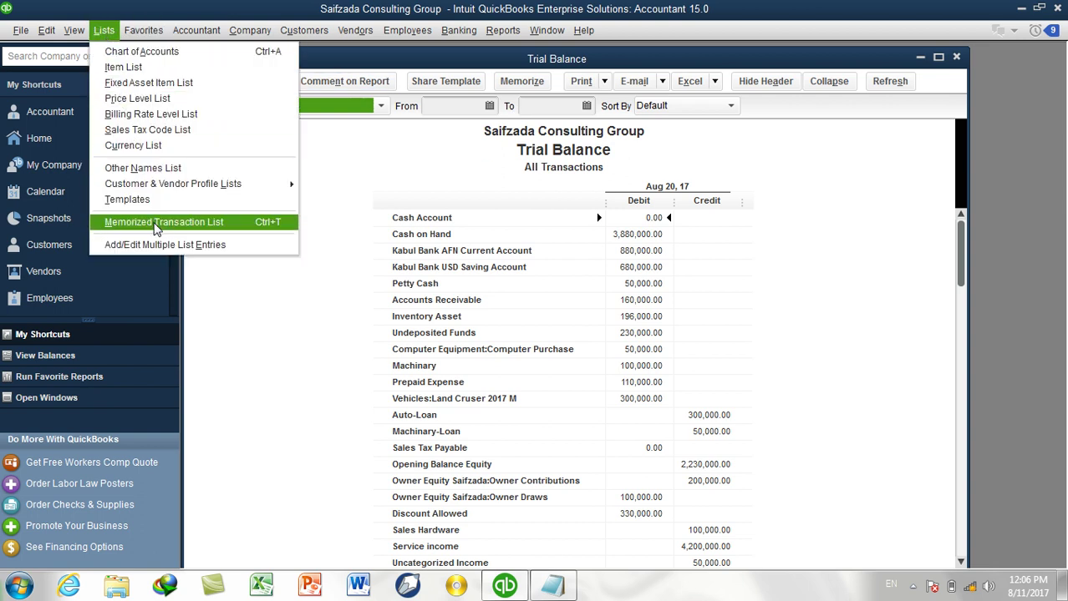
click(154, 223)
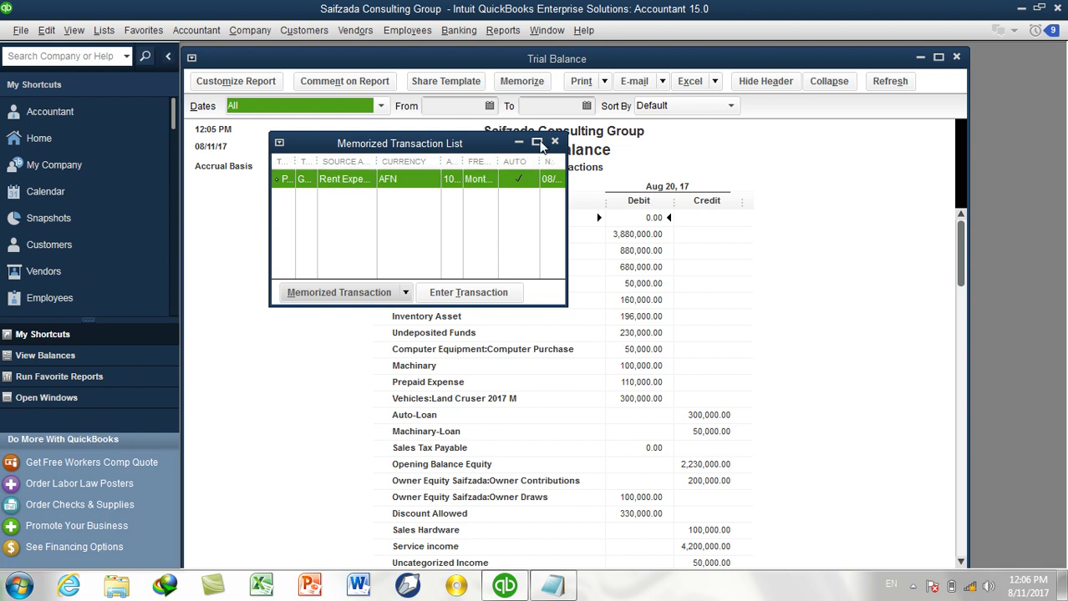
click(537, 143)
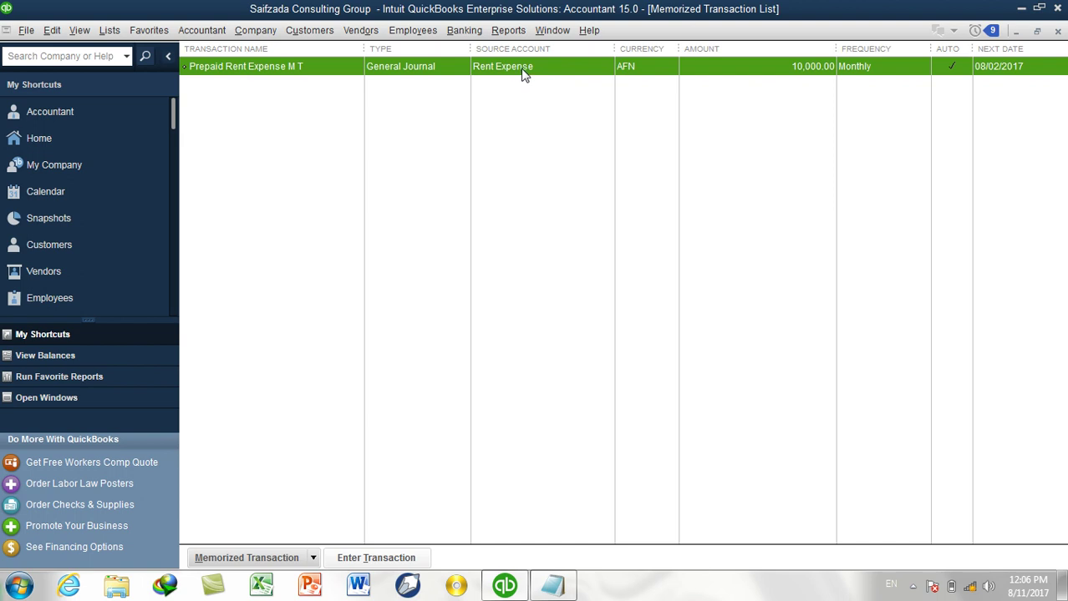
Post the memorized prepaid rent journal entry twice.
double_click(521, 69)
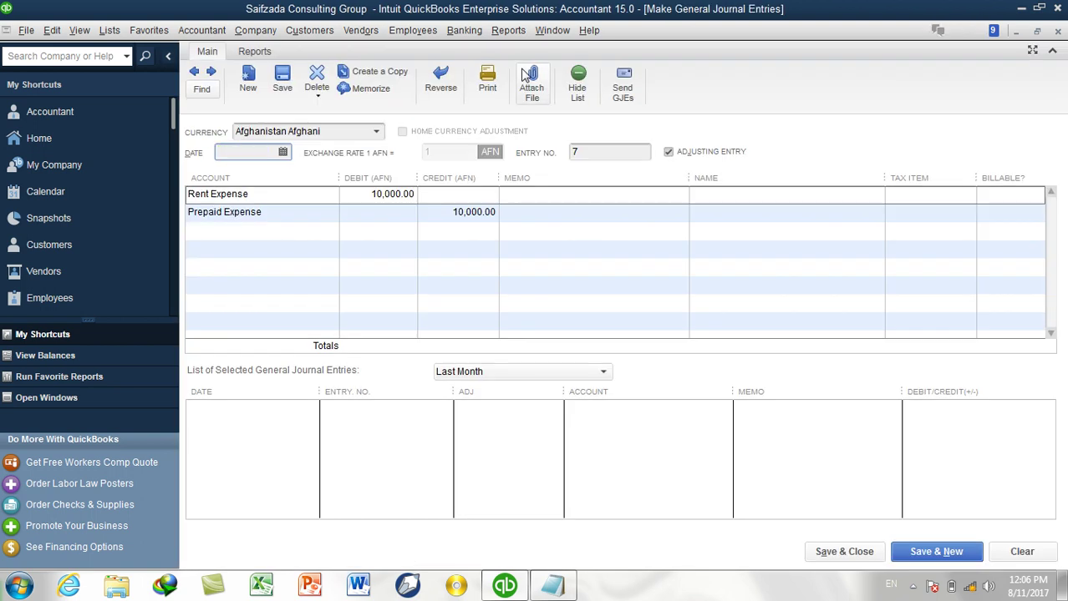
click(852, 555)
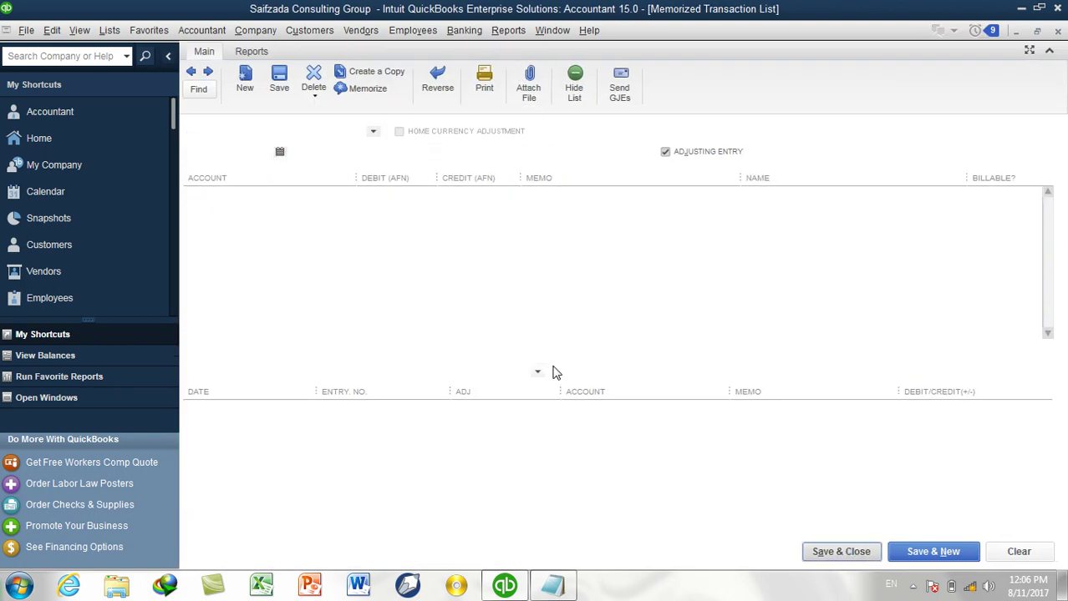
double_click(339, 70)
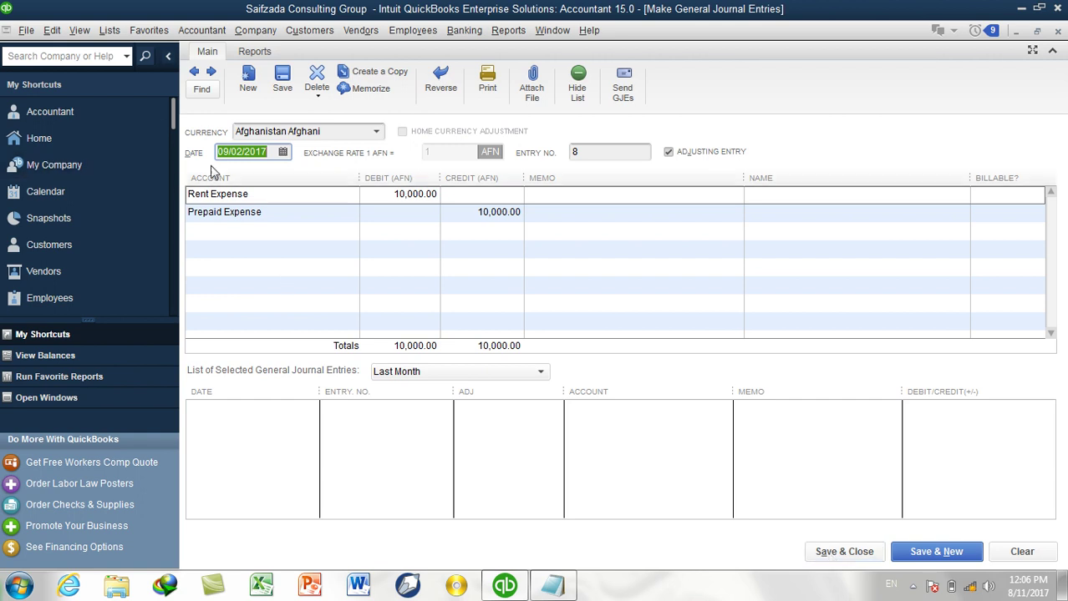
click(820, 548)
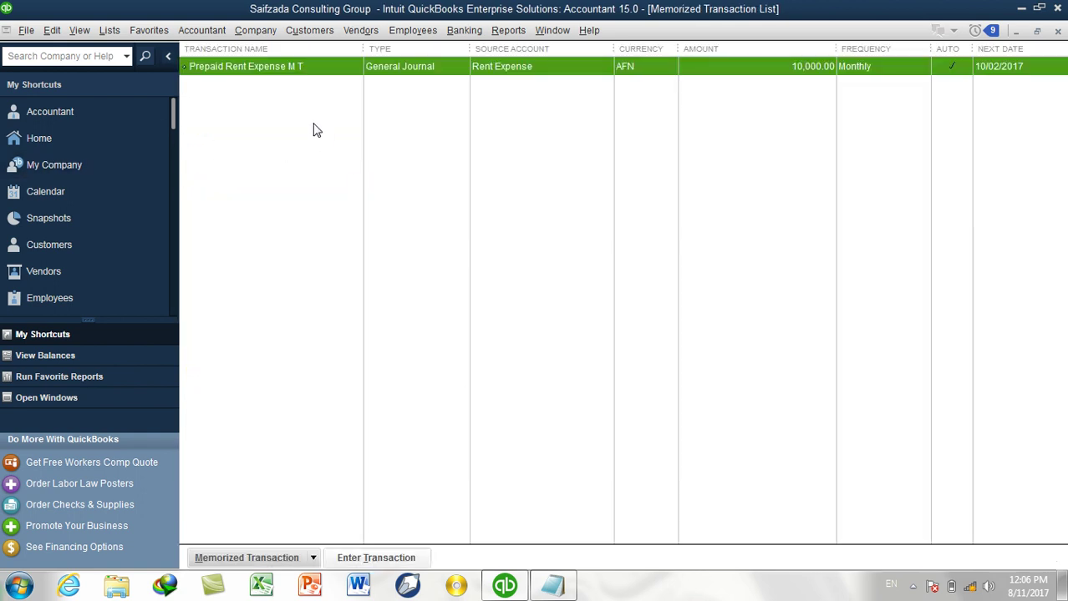
Post two more future-dated rent entries, through 11/02/2017, and close the Memorized Transaction List.
double_click(279, 71)
click(500, 241)
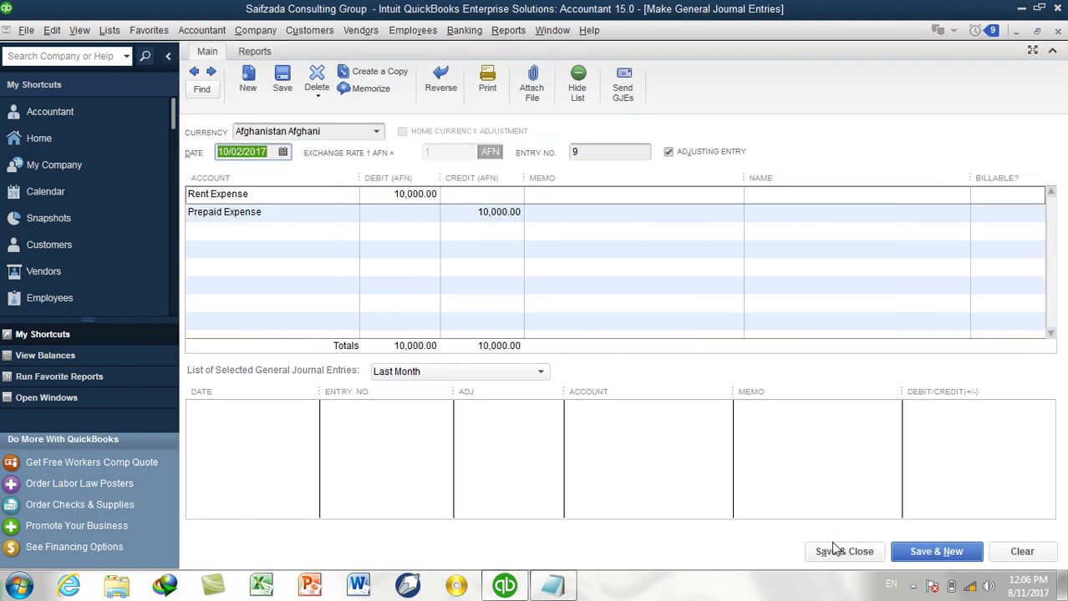
click(827, 558)
click(499, 240)
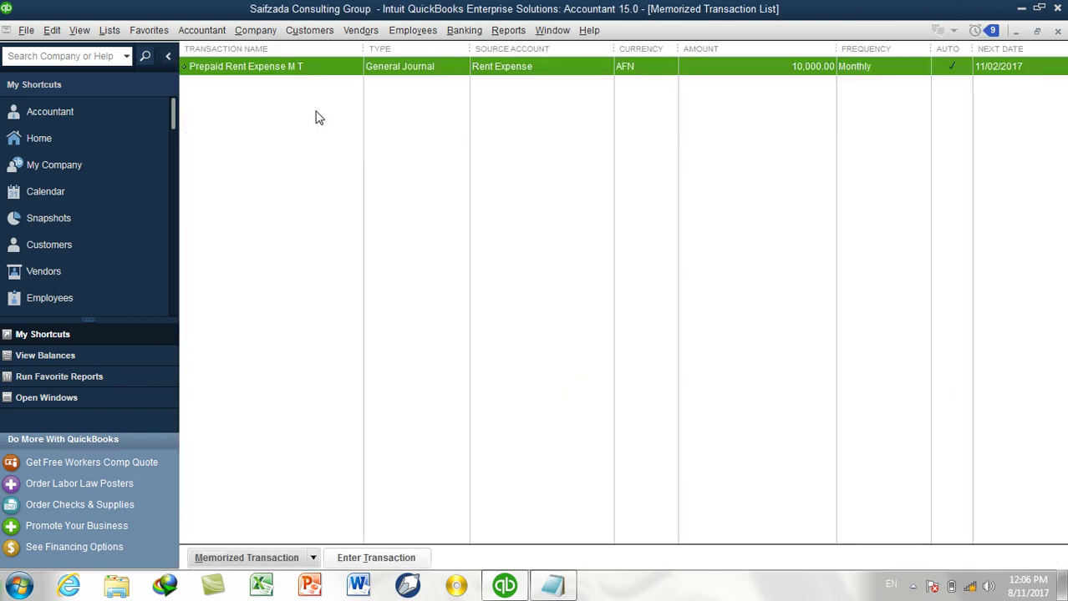
double_click(290, 75)
click(502, 240)
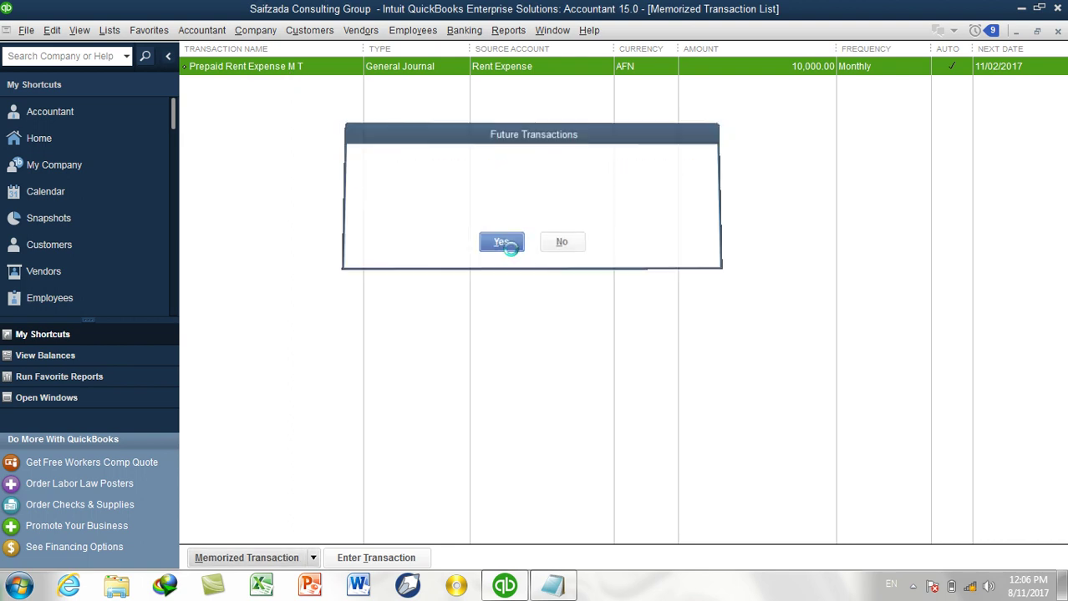
click(842, 553)
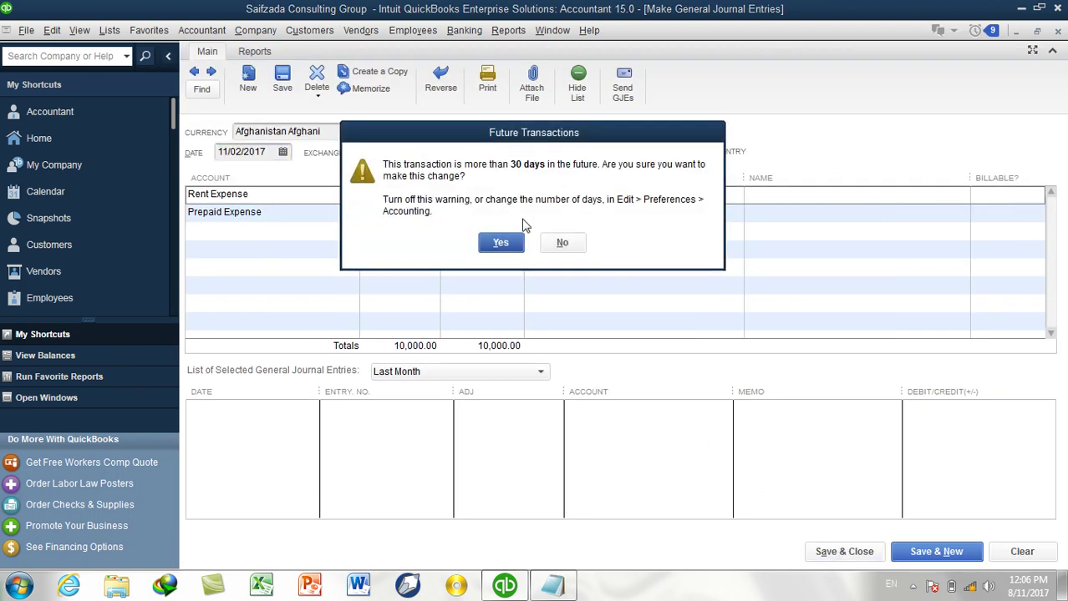
click(501, 242)
click(1058, 31)
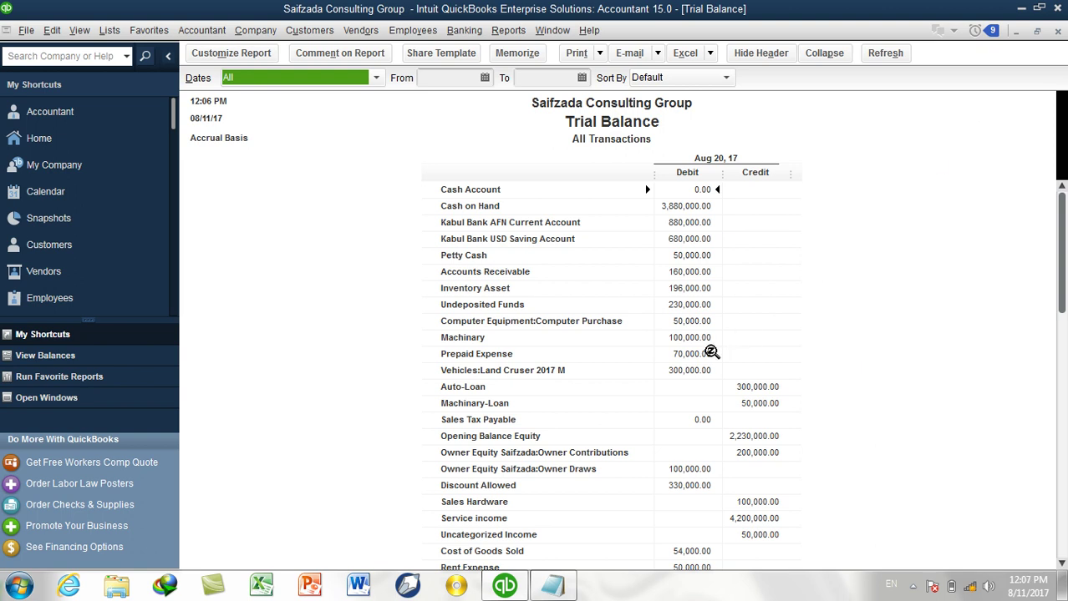
double_click(709, 353)
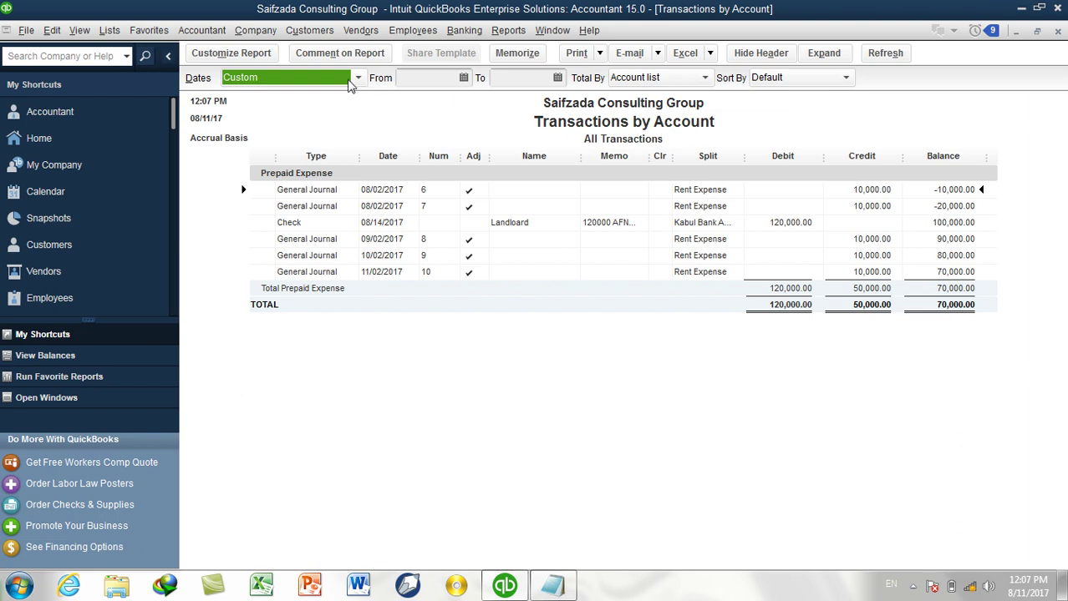
click(358, 77)
click(284, 154)
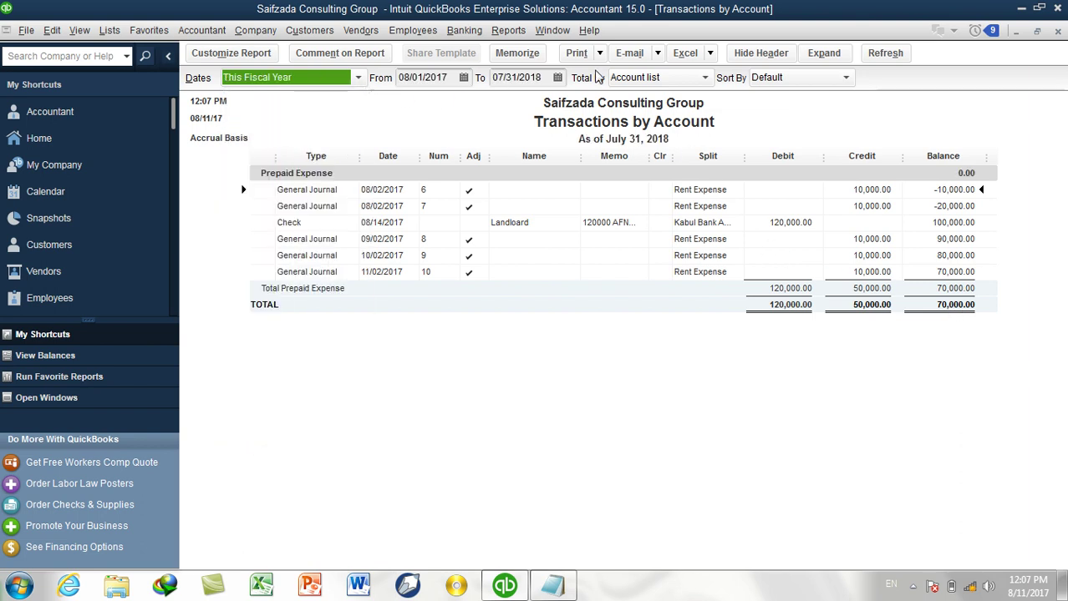
click(688, 77)
click(641, 120)
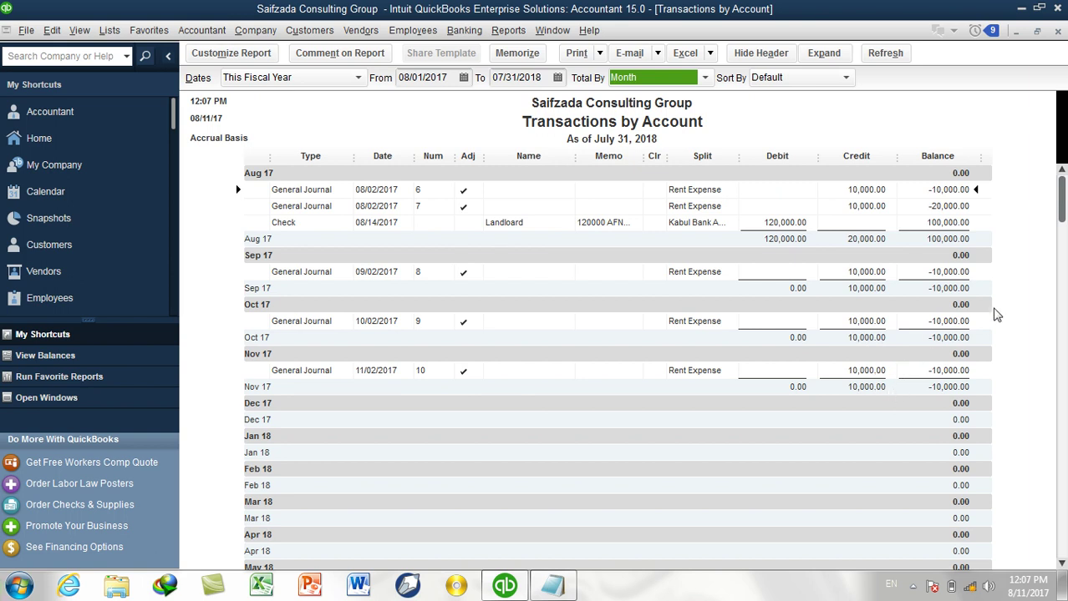
scroll(994, 311, down, 4)
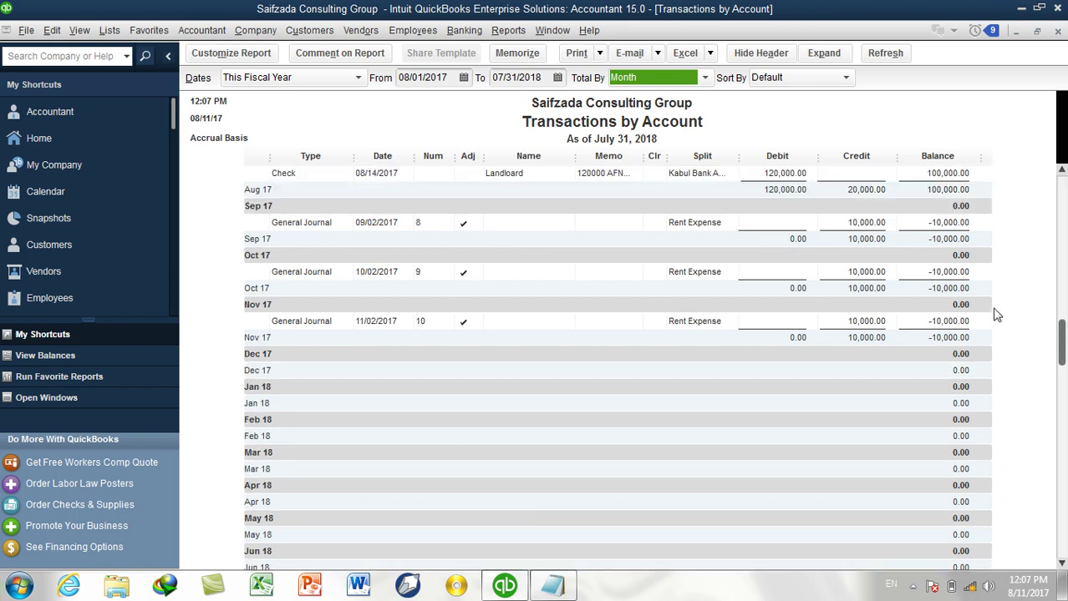
scroll(994, 311, up, 5)
click(1057, 31)
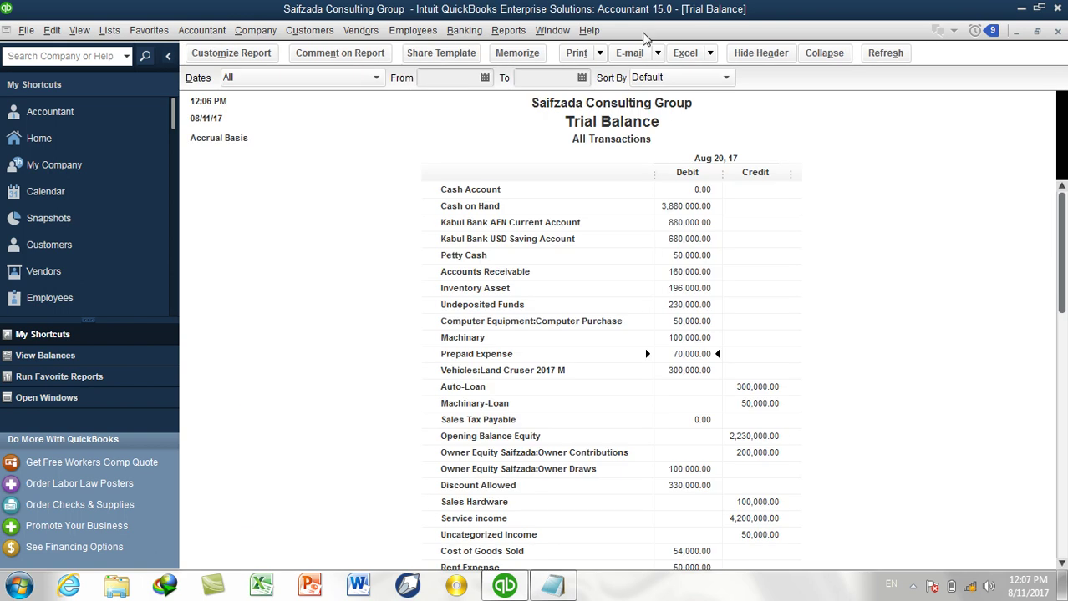
Open the standard Balance Sheet for This Fiscal Year with monthly columns.
click(508, 31)
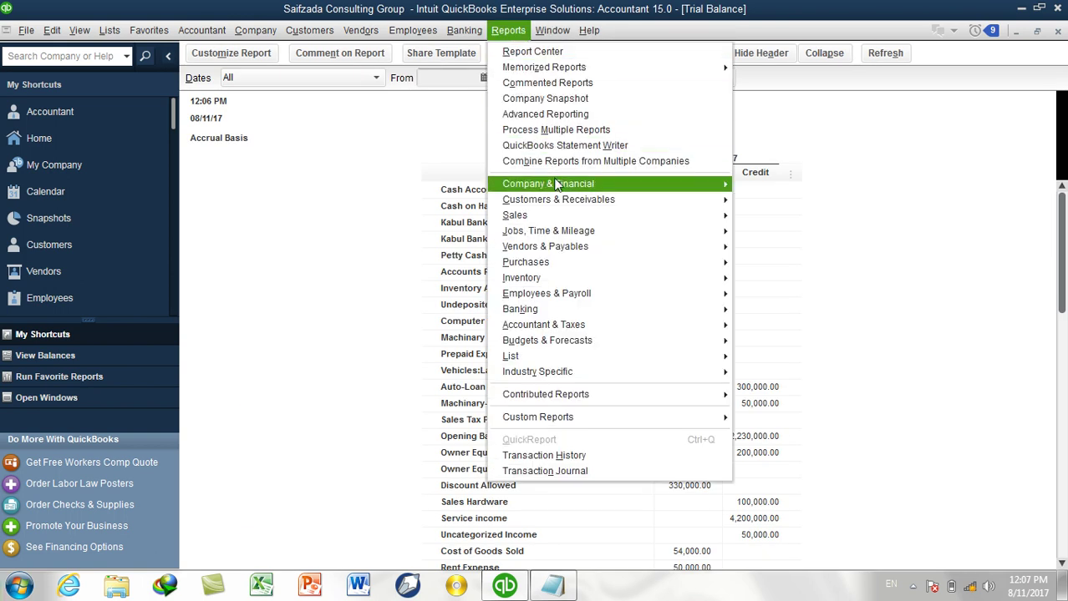
mouse_move(673, 191)
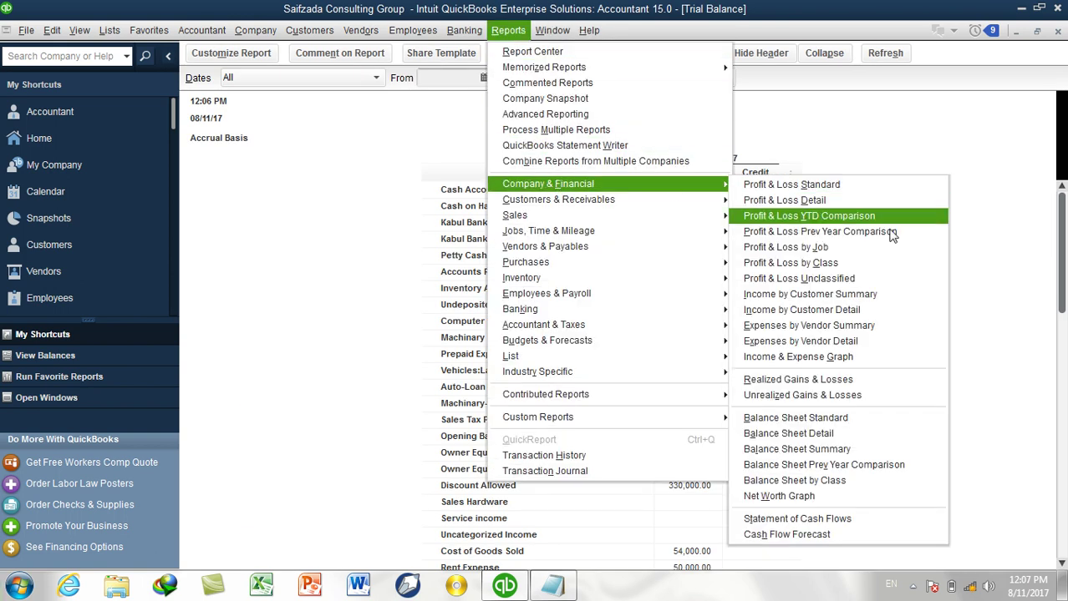
click(827, 428)
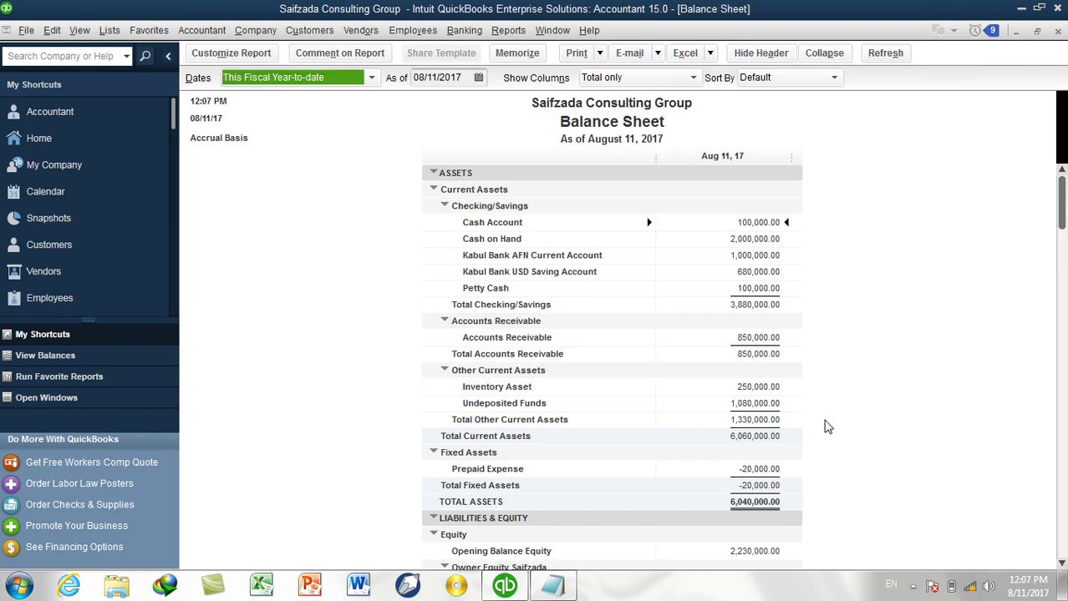
click(298, 78)
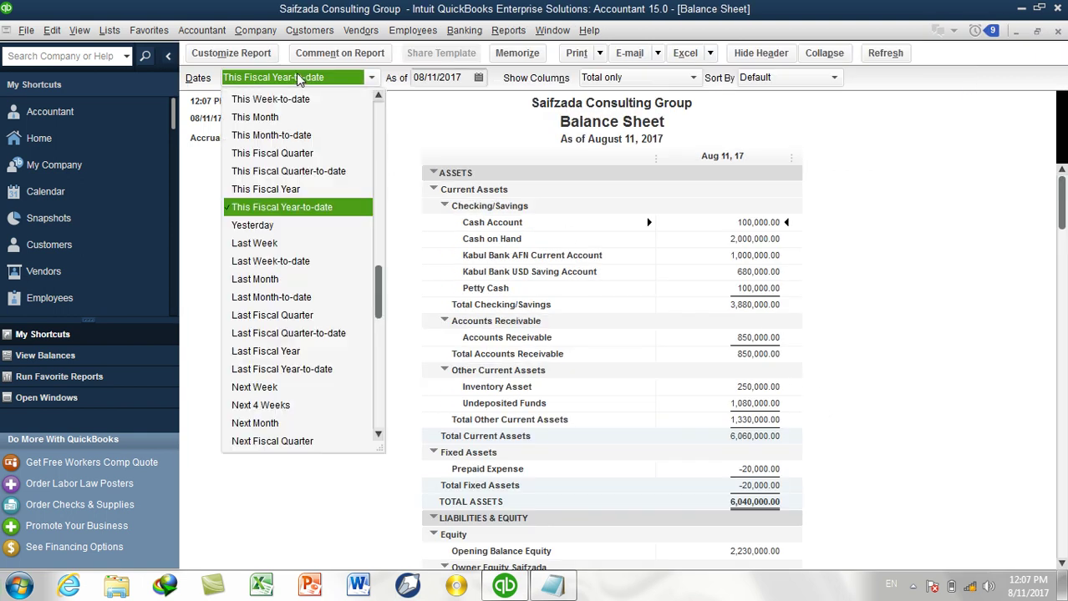
click(286, 190)
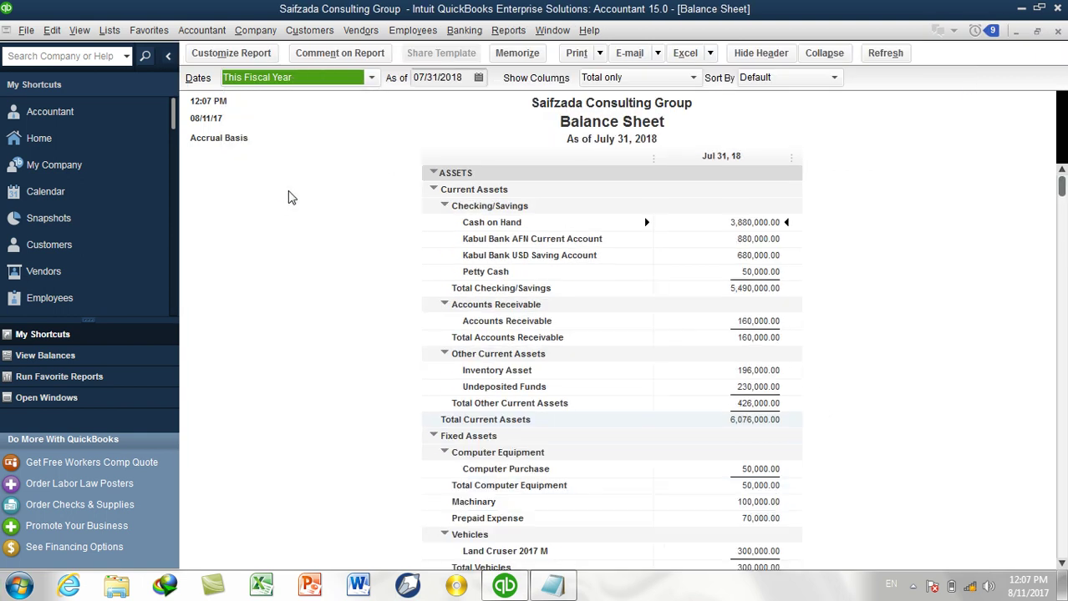
click(608, 81)
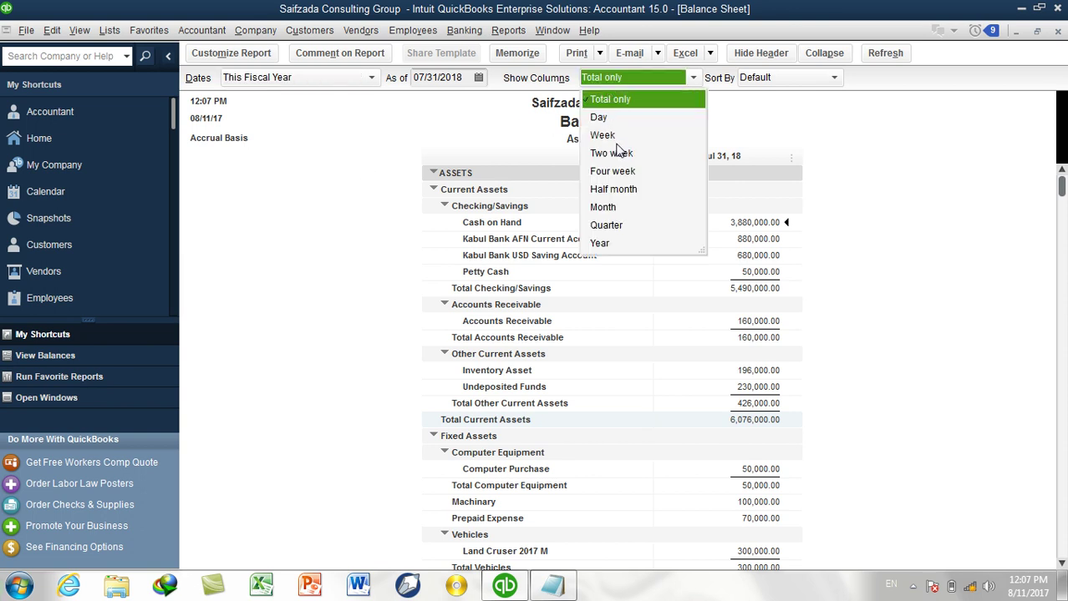
click(603, 207)
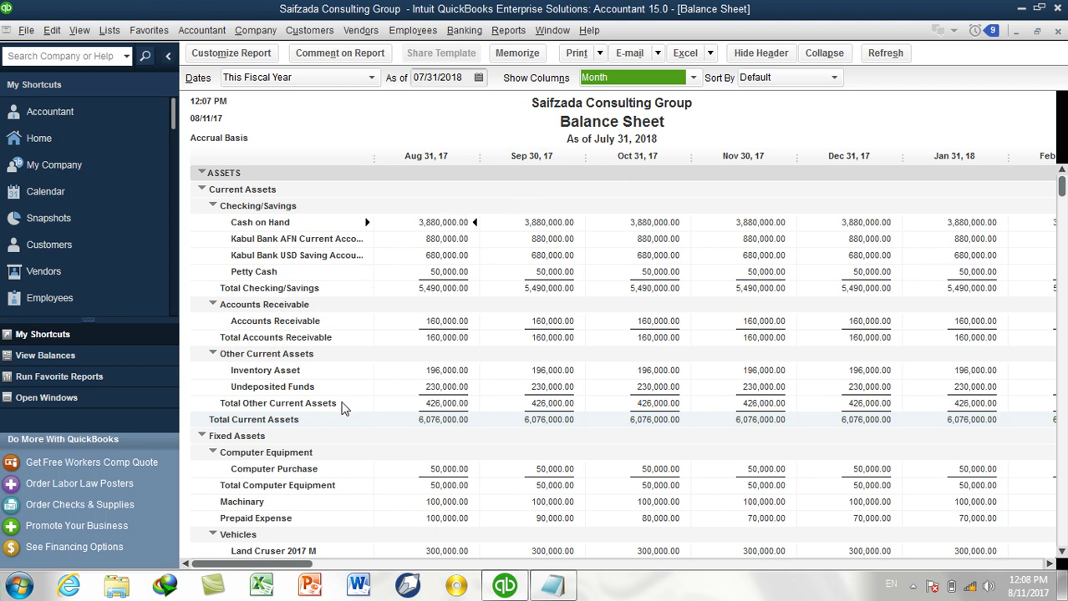
QuickZoom into August 2017's Prepaid Expense amount.
scroll(331, 421, down, 2)
click(266, 424)
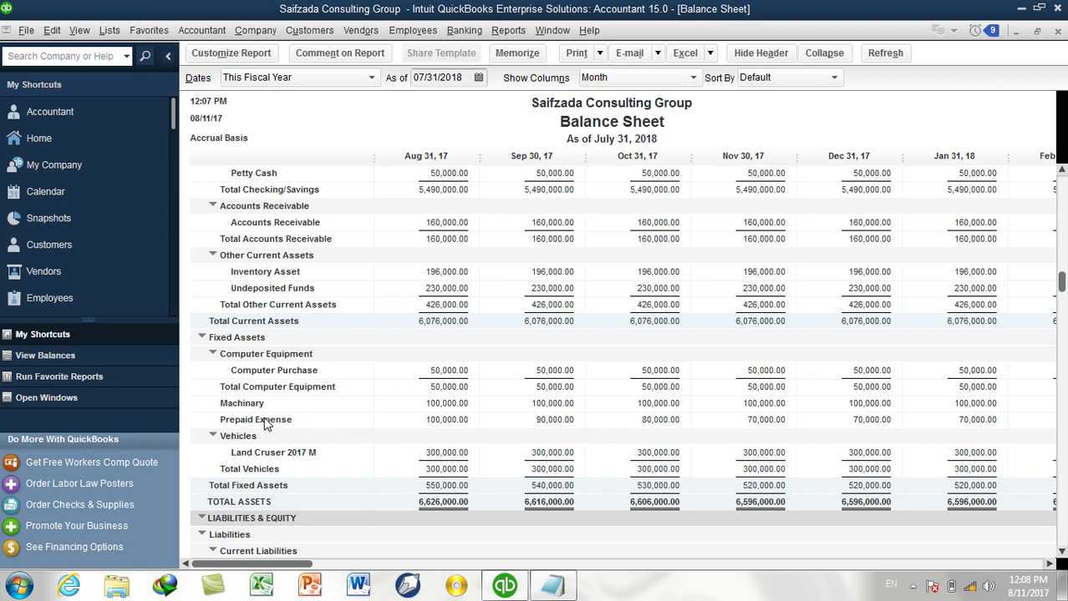
double_click(441, 420)
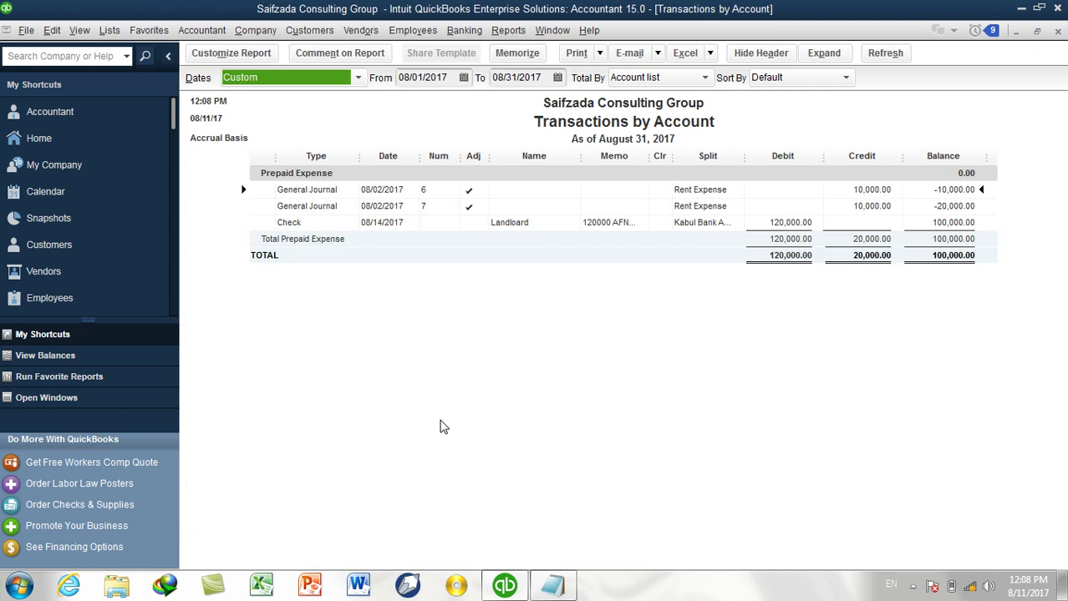
Close the August report and briefly drill into Prepaid Expense from the Trial Balance.
click(1058, 31)
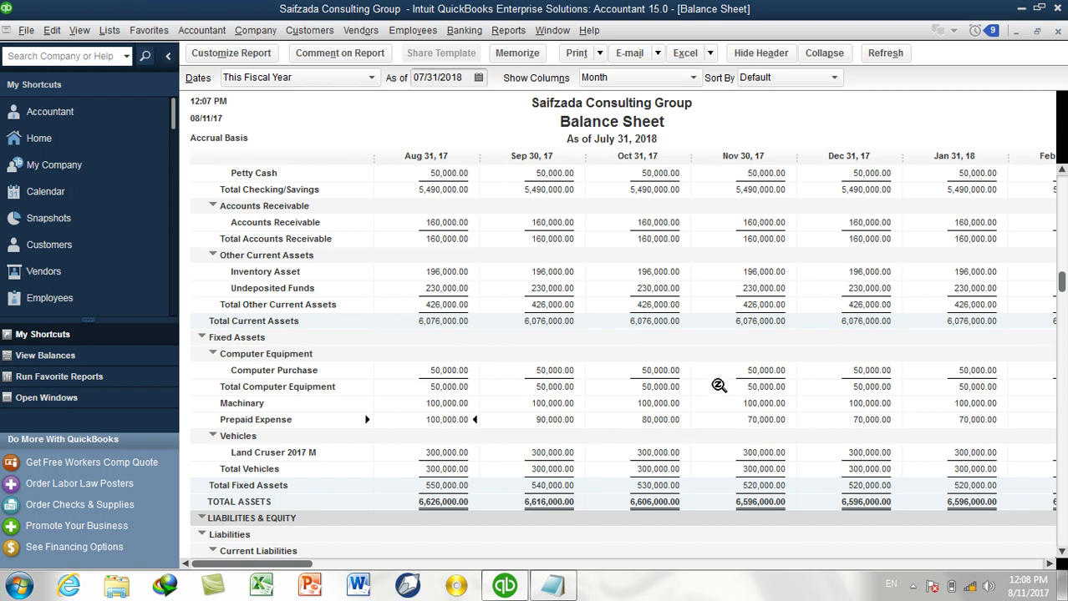
scroll(719, 385, down, 2)
scroll(719, 386, up, 4)
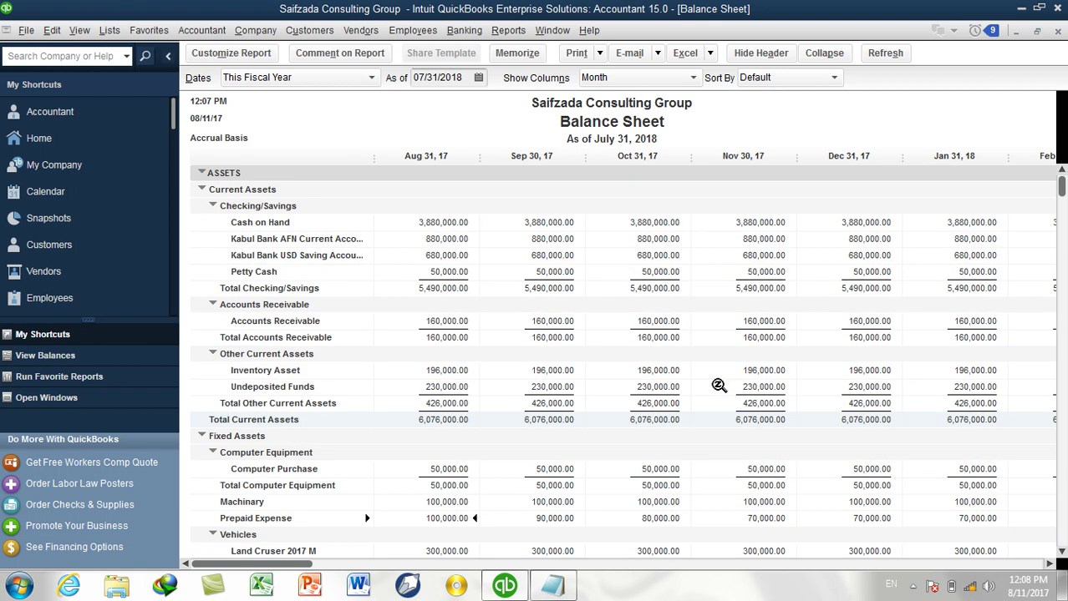
key(Return)
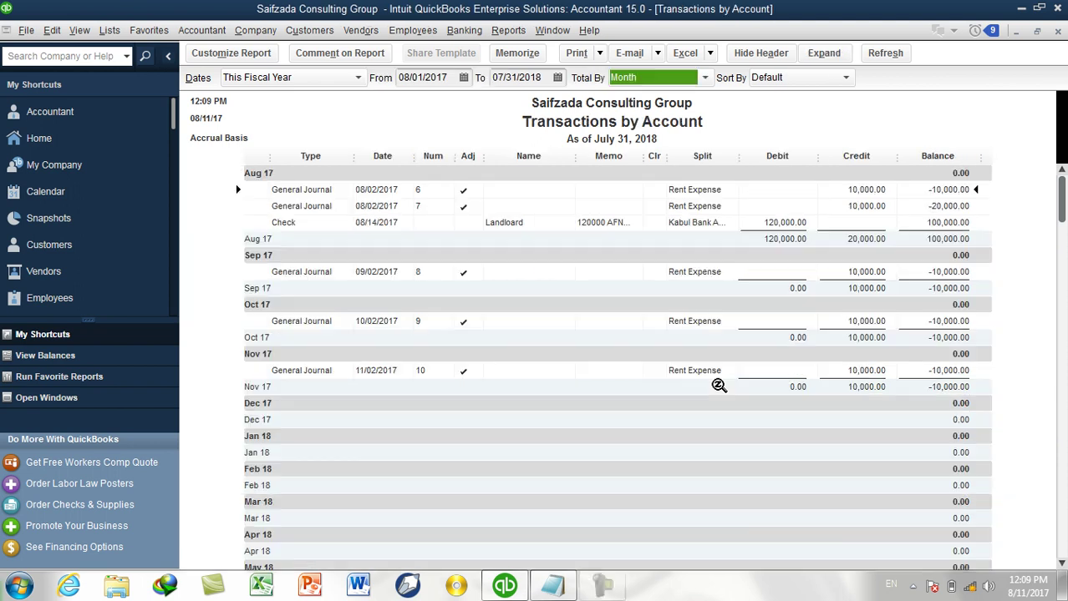
click(1057, 34)
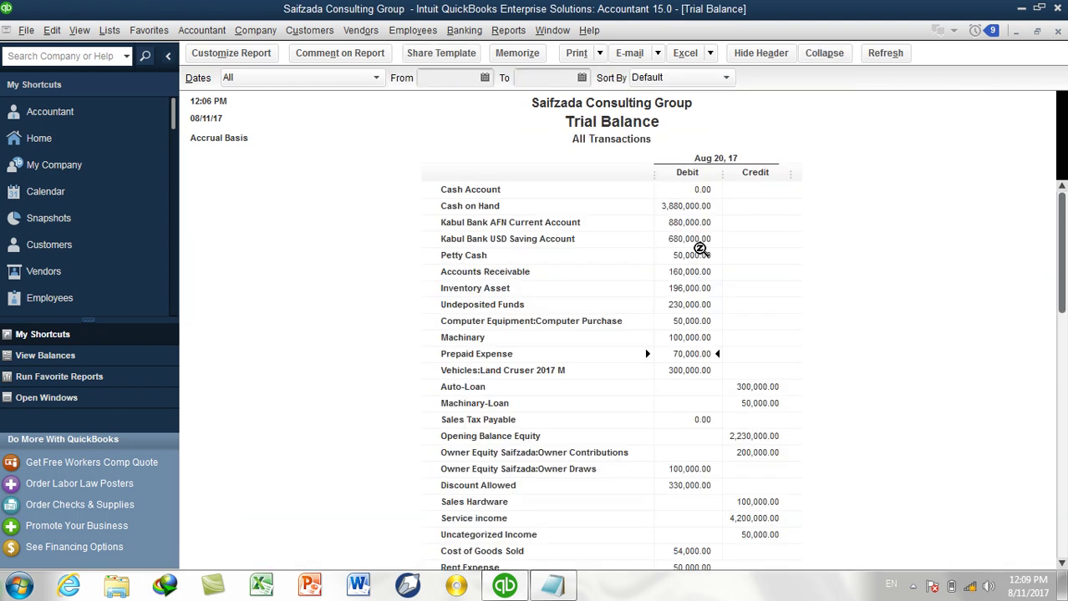
Review the 70,000.00 Prepaid Expense balance for This Fiscal Year by month, then close it.
double_click(680, 357)
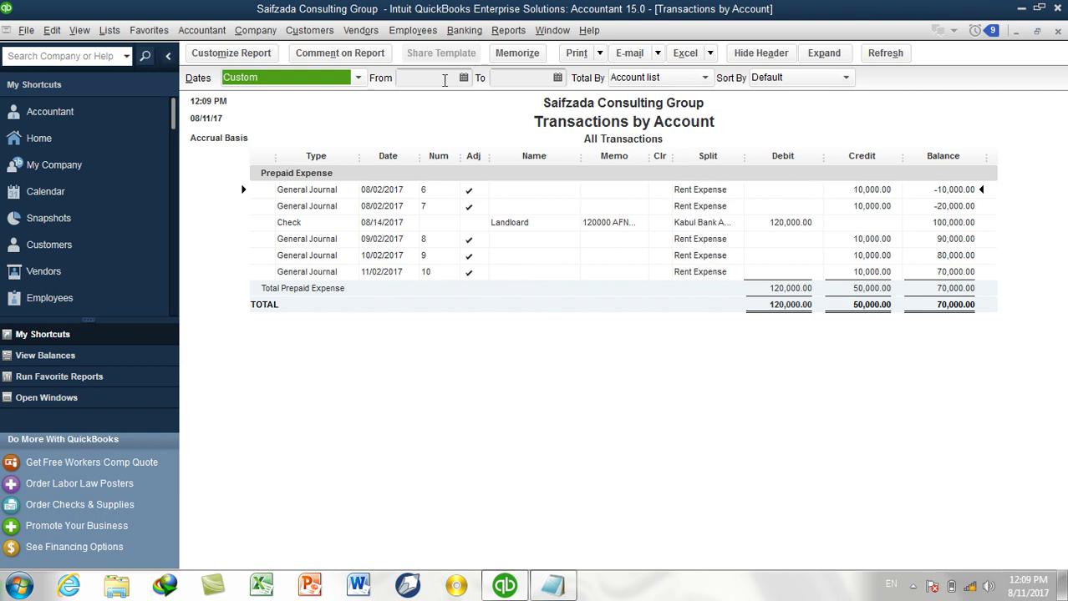
click(354, 79)
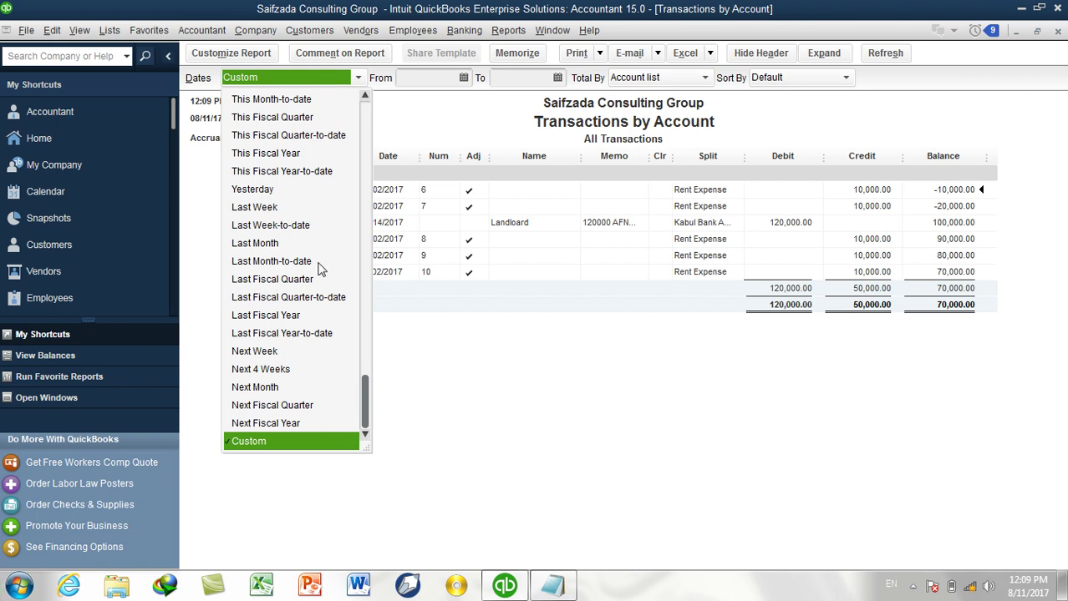
scroll(320, 271, up, 5)
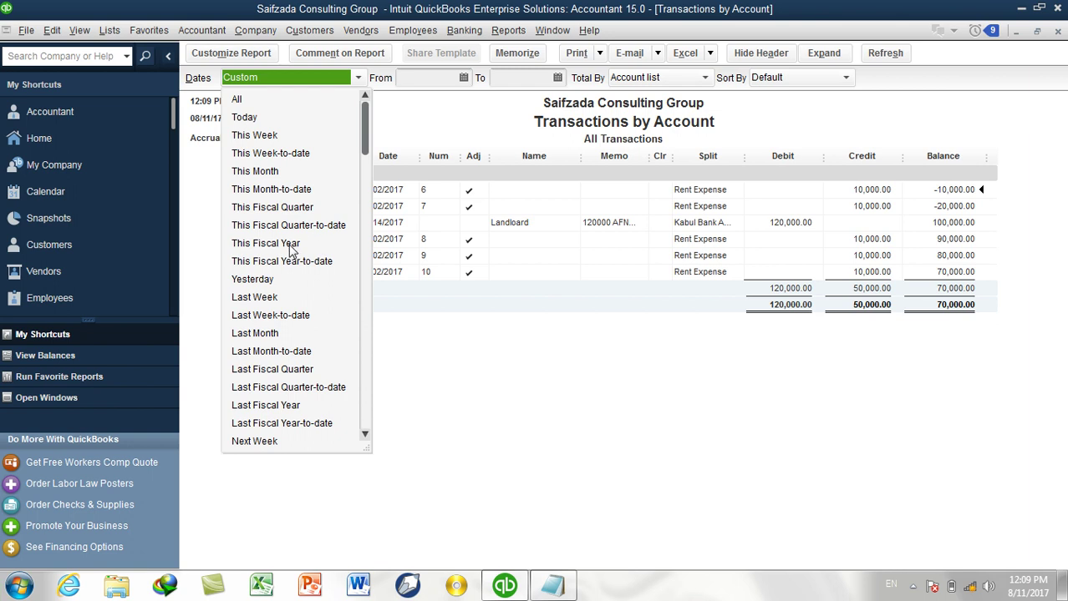
click(288, 244)
click(673, 78)
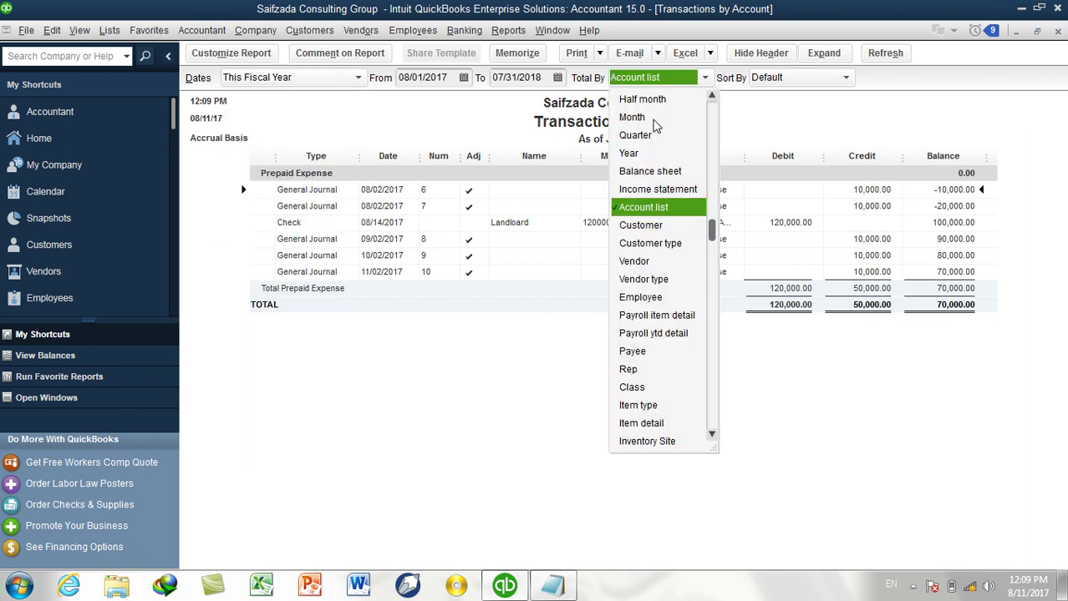
click(647, 117)
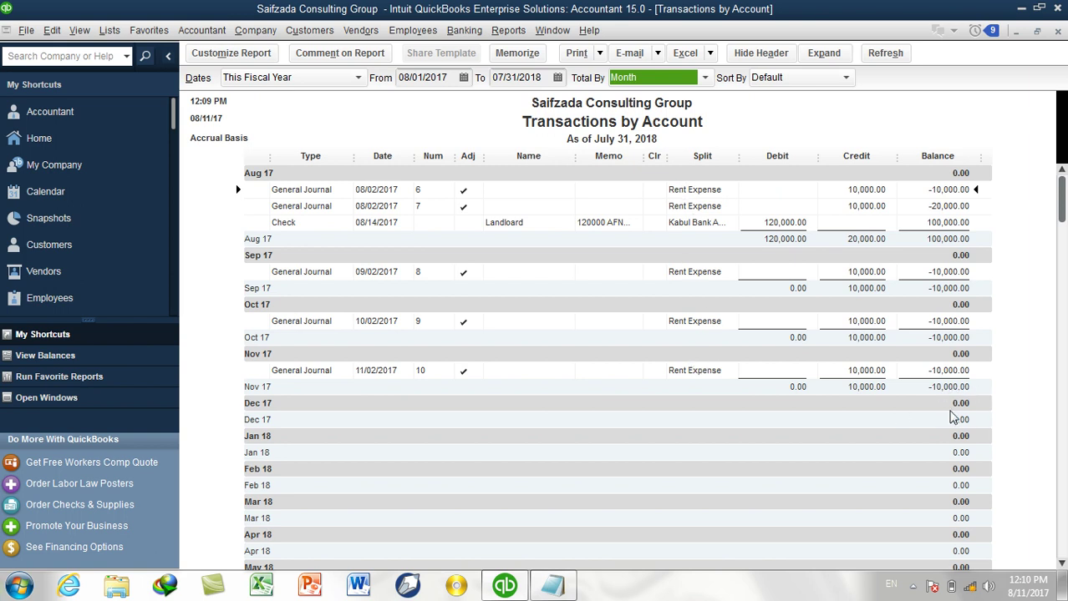
scroll(951, 416, down, 3)
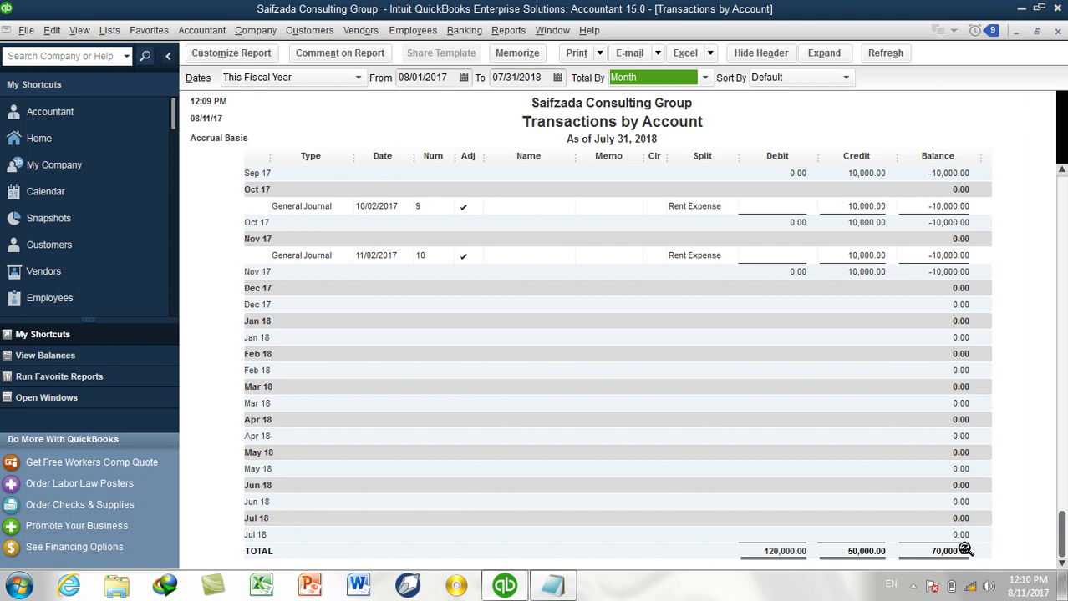
click(1056, 31)
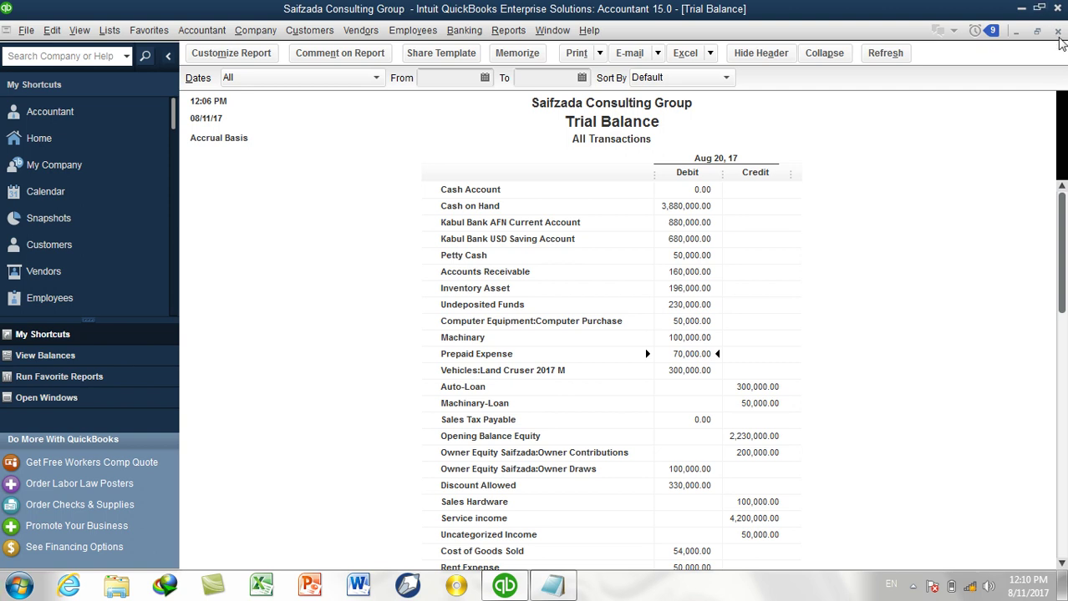
Close the Trial Balance and remaining report, maximize the Home page, and open the Run prompt.
click(1057, 31)
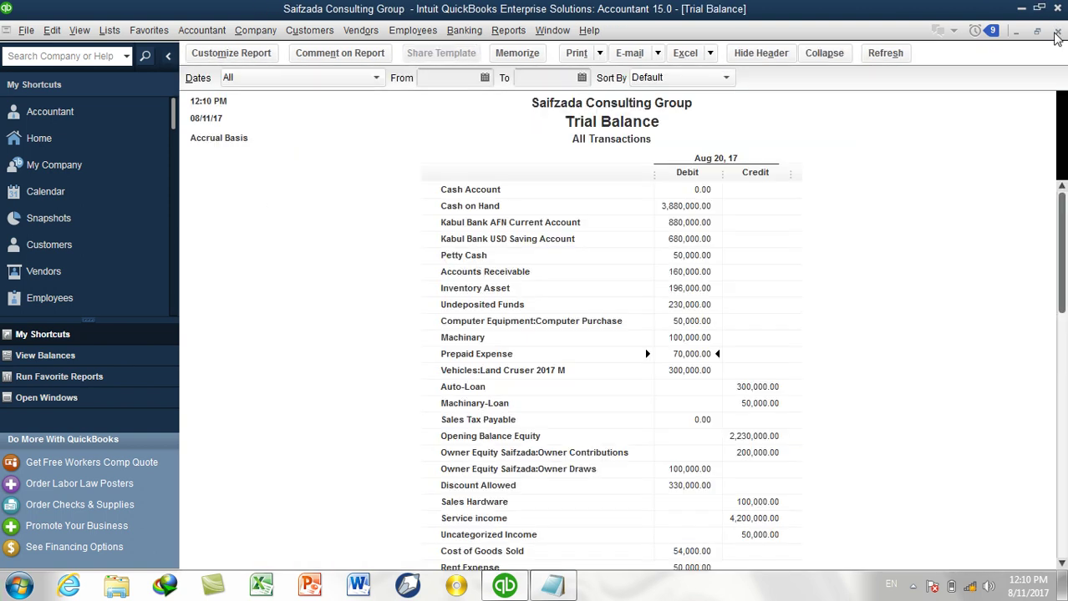
click(1057, 33)
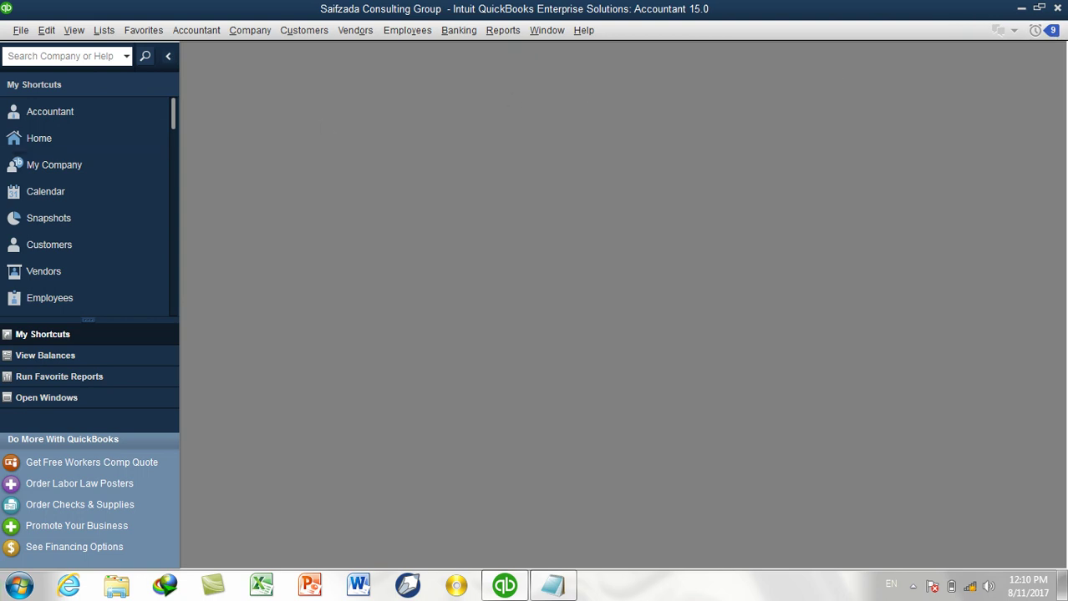
click(40, 137)
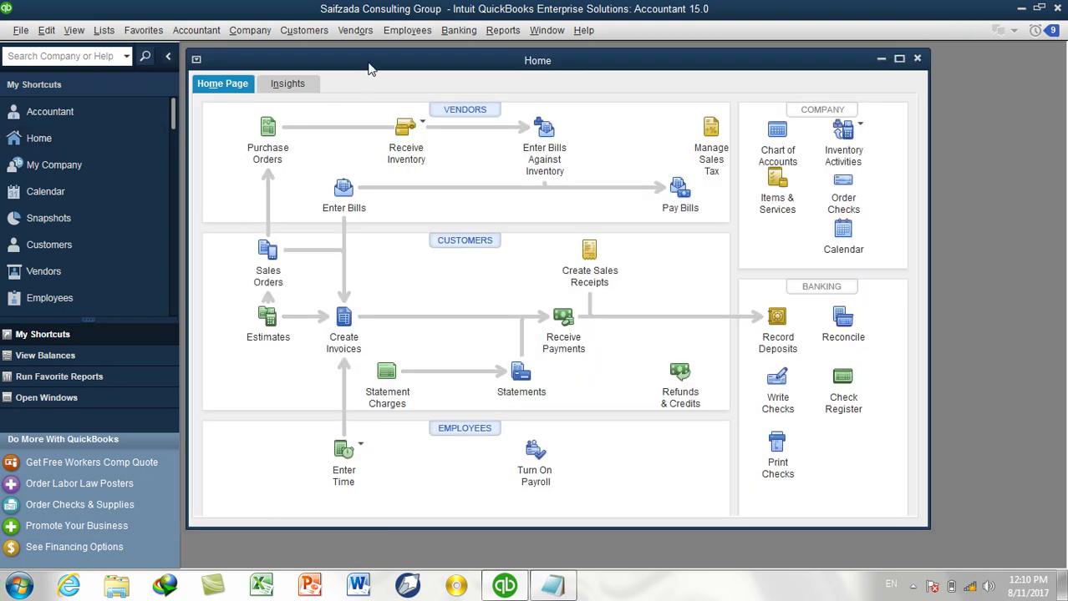
double_click(369, 63)
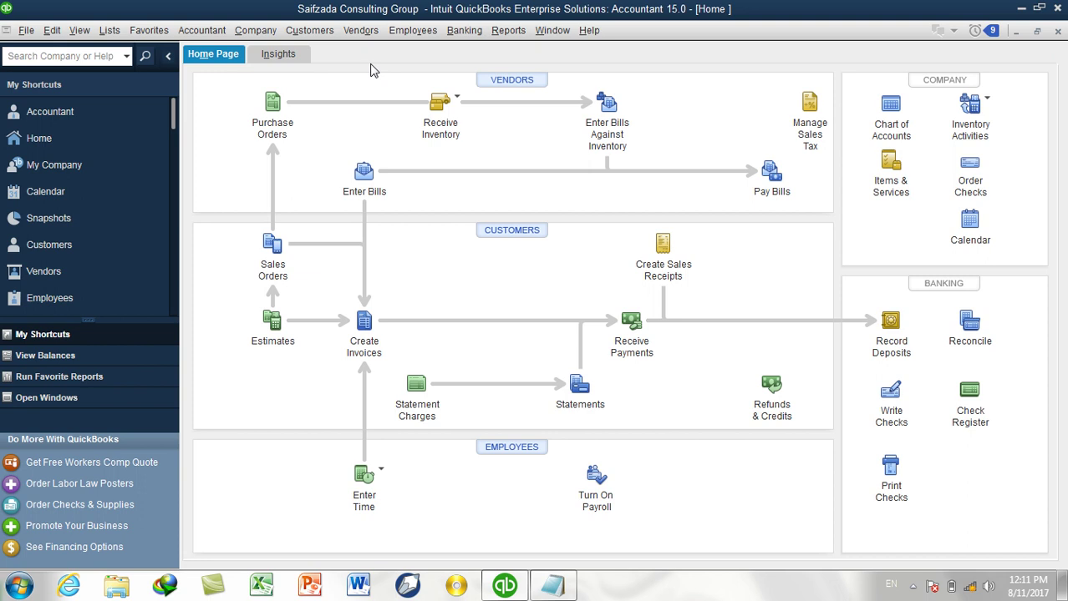
key(super+r)
Launch Notepad with the 'NOtepad' command and restore it to a window.
text(NOtepad)
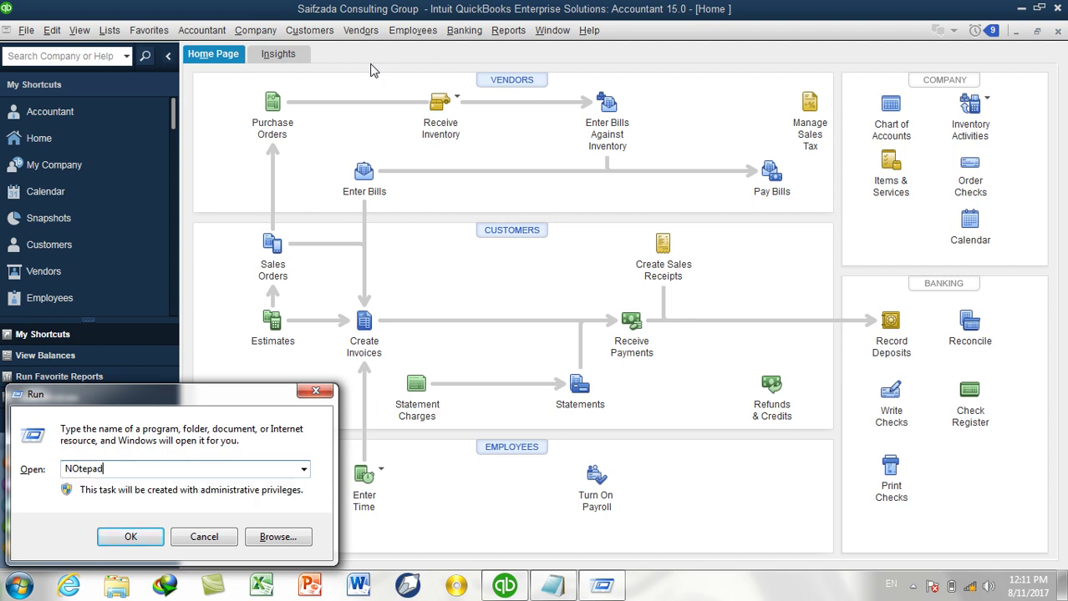
key(Return)
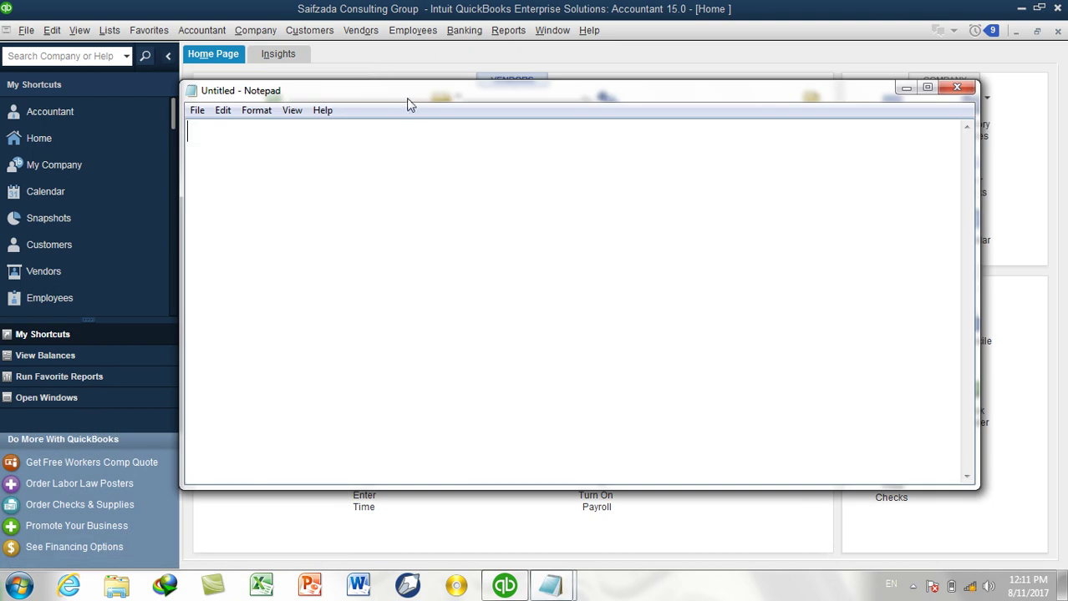
double_click(412, 90)
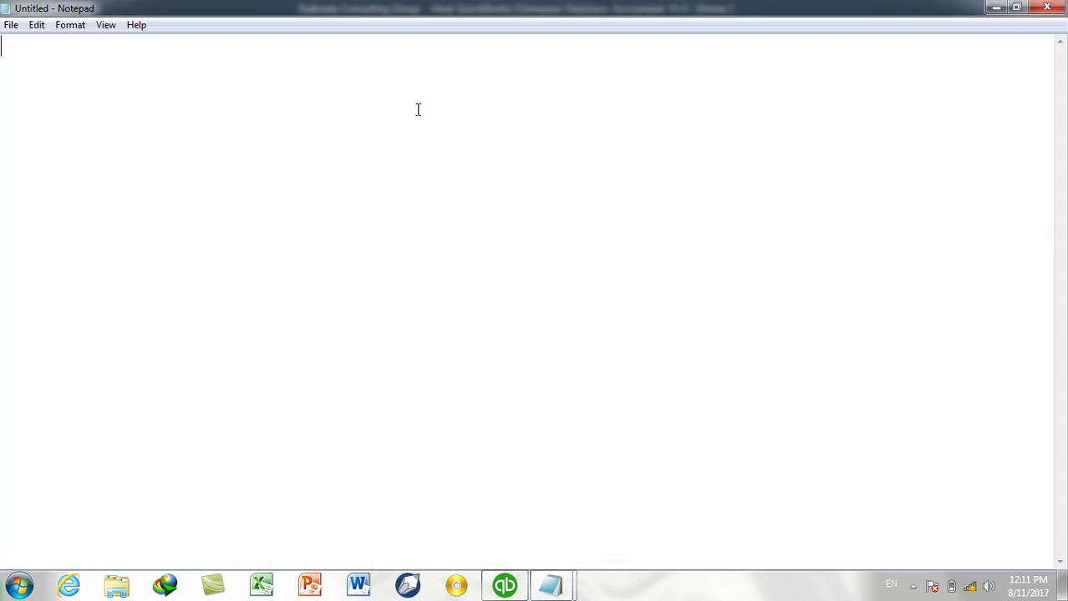
drag(477, 12, 493, 42)
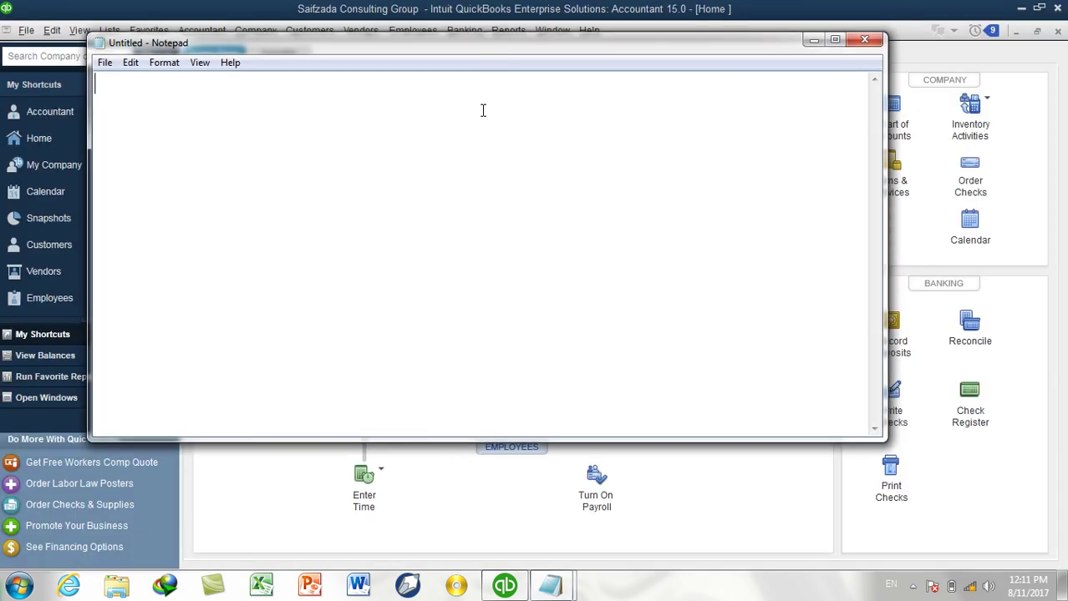
Write 'Stright Line Method', 'Item: Car(Fortuner 2017)', 'Cost: 1000000' and 'Srap Value:' lines.
text(Stright Line)
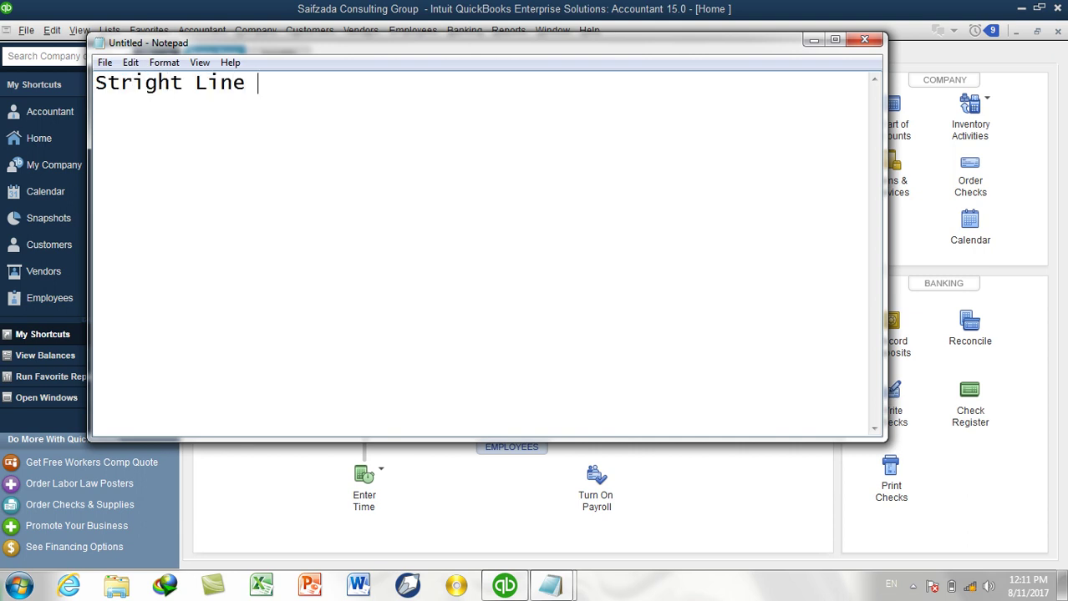
text( Metho)
text(d)
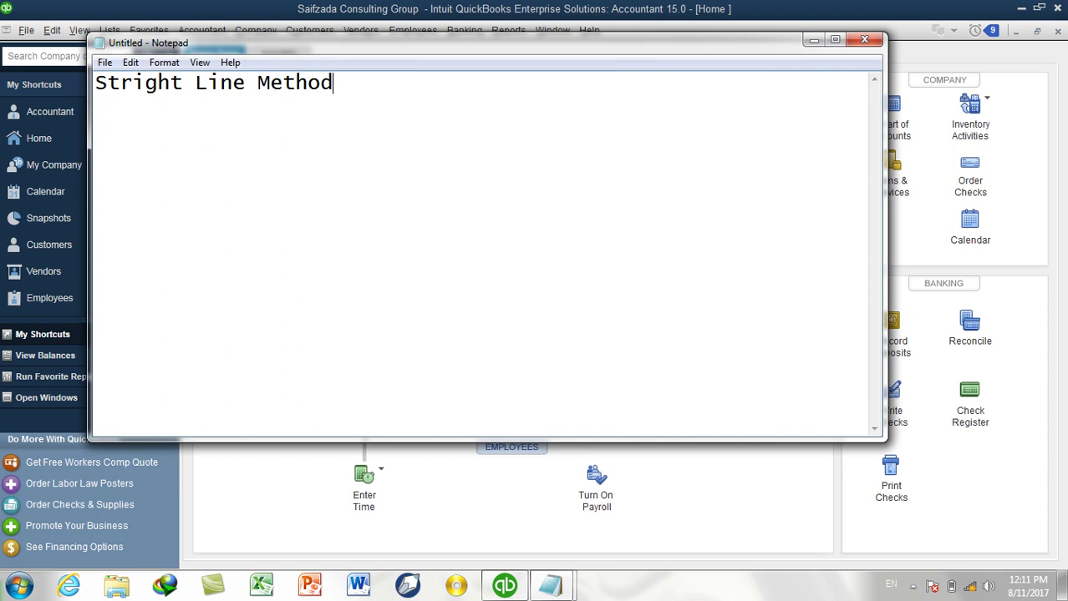
key(Return)
text(Item: )
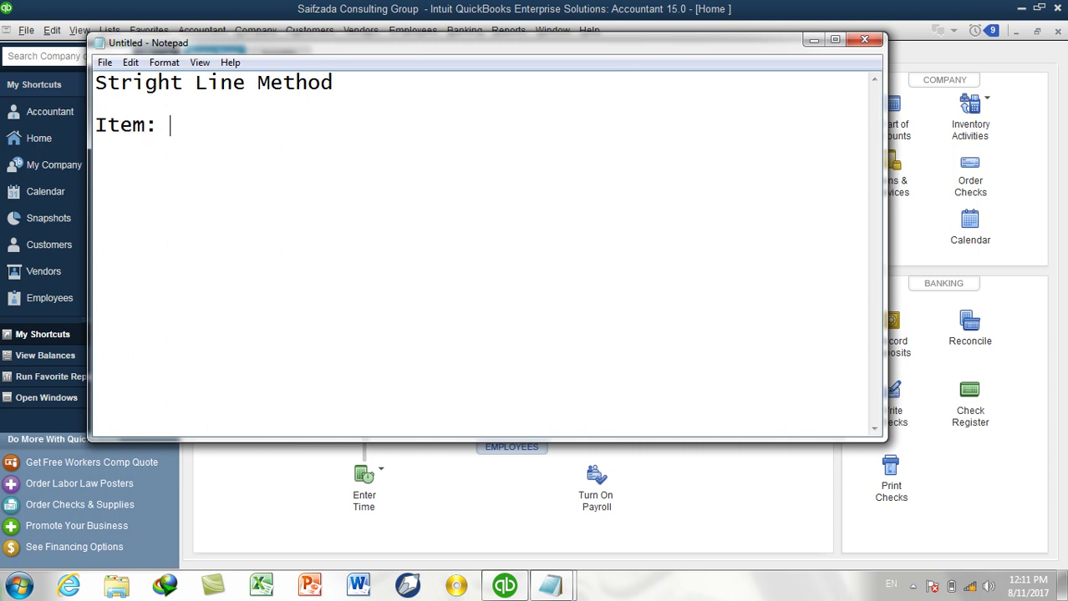
text(Car(Land)
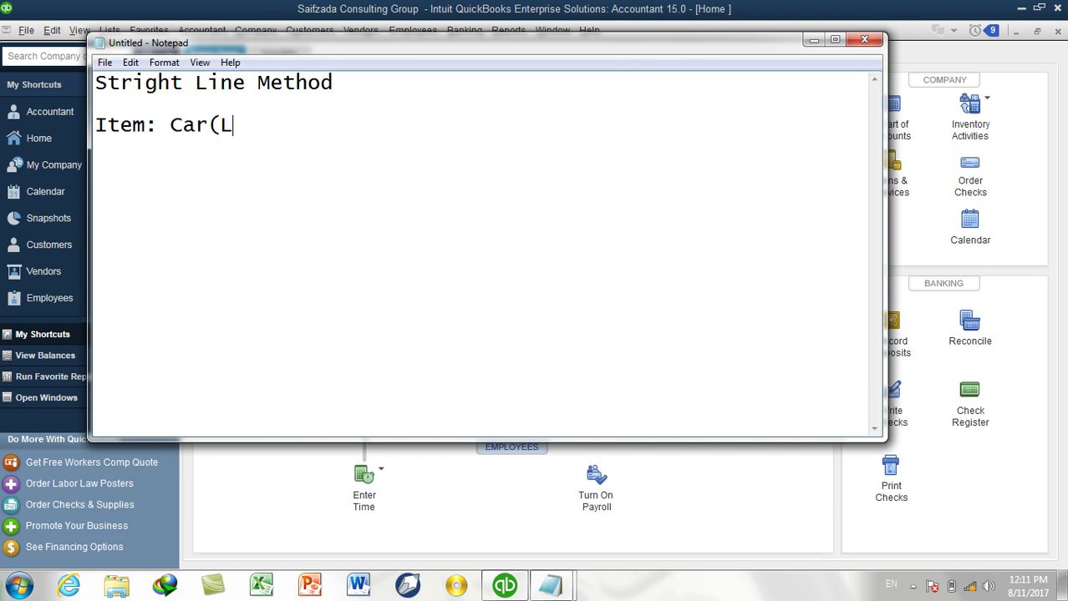
key(BackSpace)
key(BackSpace)
key(BackSpace)
key(BackSpace)
text(Fortuner)
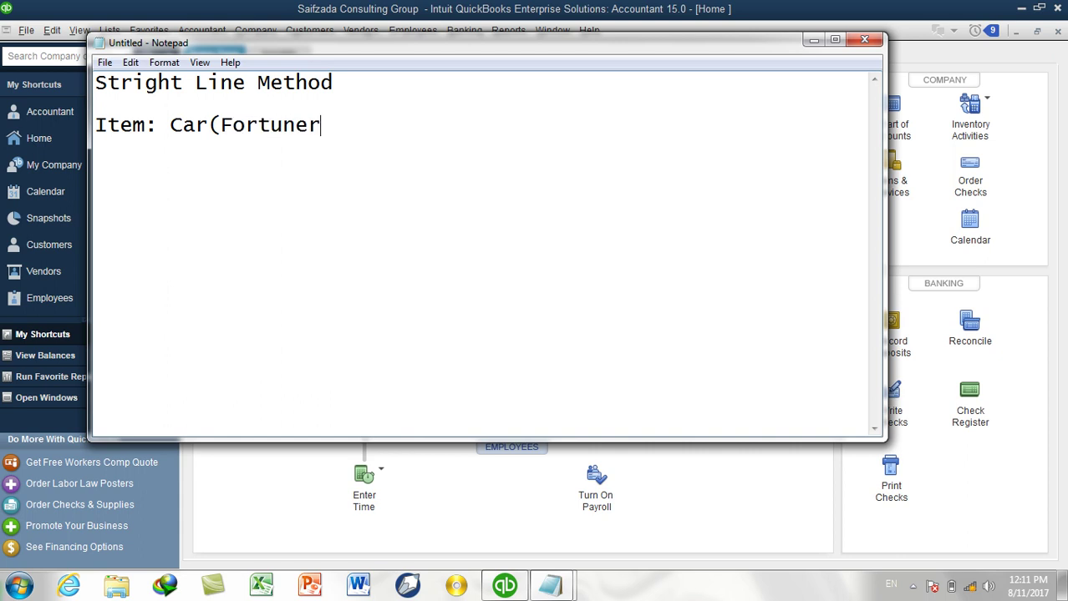
text( 2017))
key(Return)
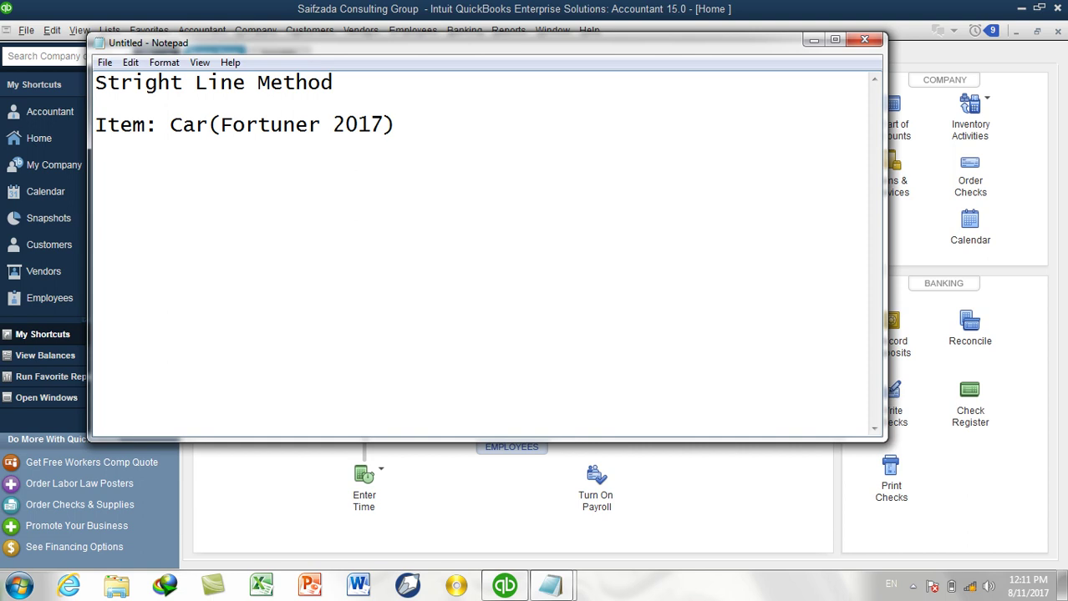
text(Cost: 100000)
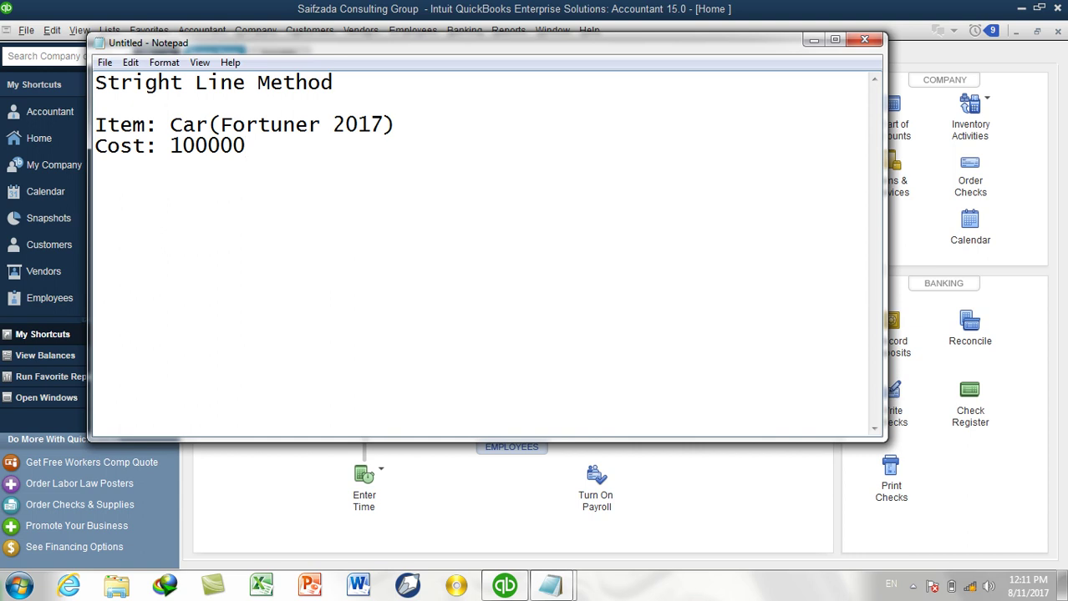
text(0)
key(Return)
text(Srap Value:)
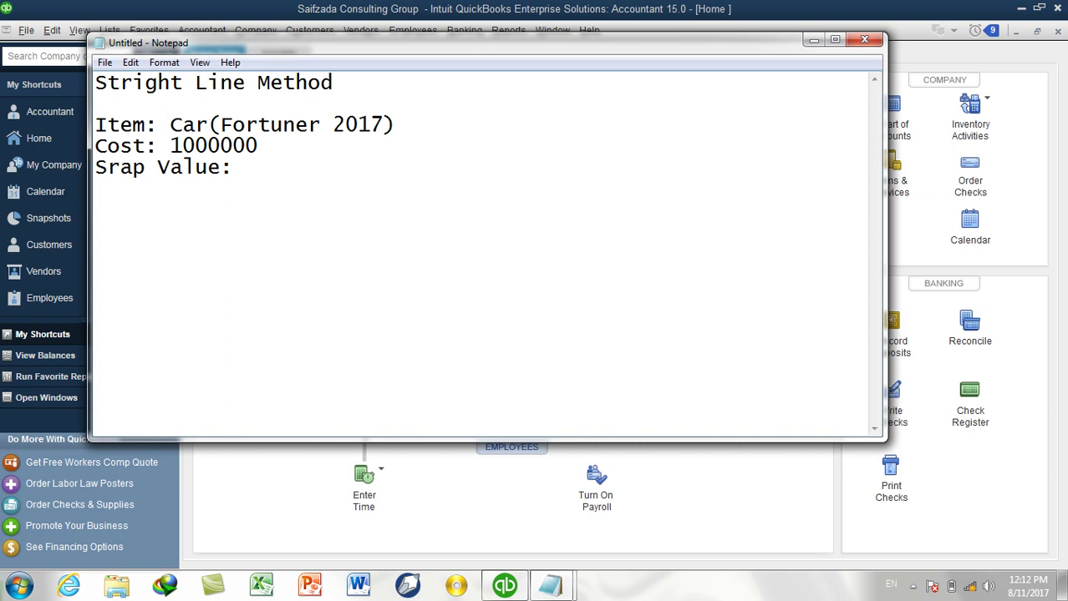
Add a 'Useful: 20' line to the note and correct 'Srap' to 'Scrap'.
key(Up)
key(End)
key(Return)
text(Use)
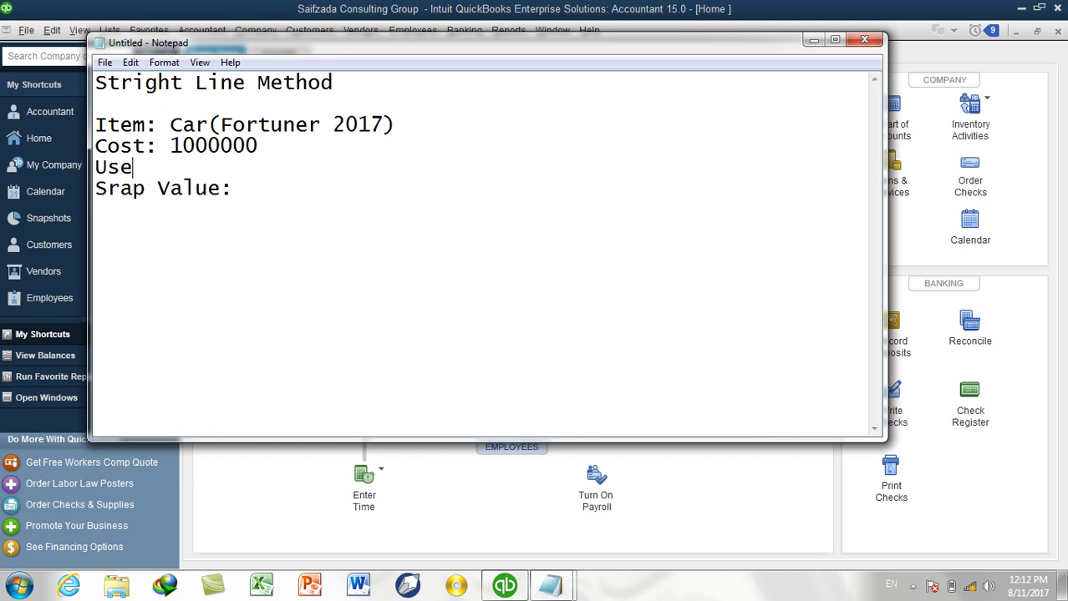
text(ful: 20)
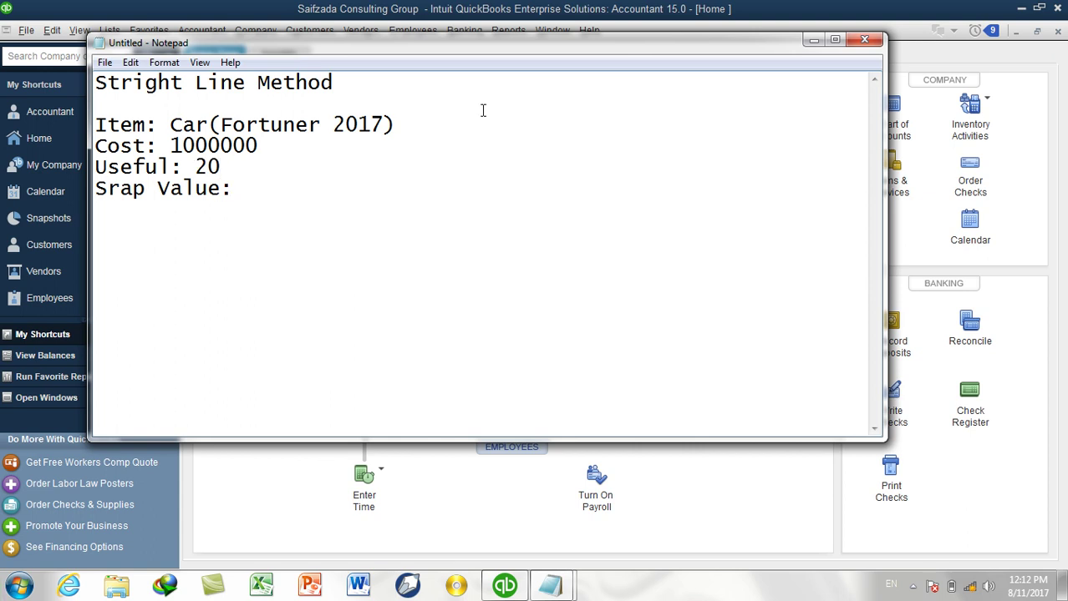
text(50000)
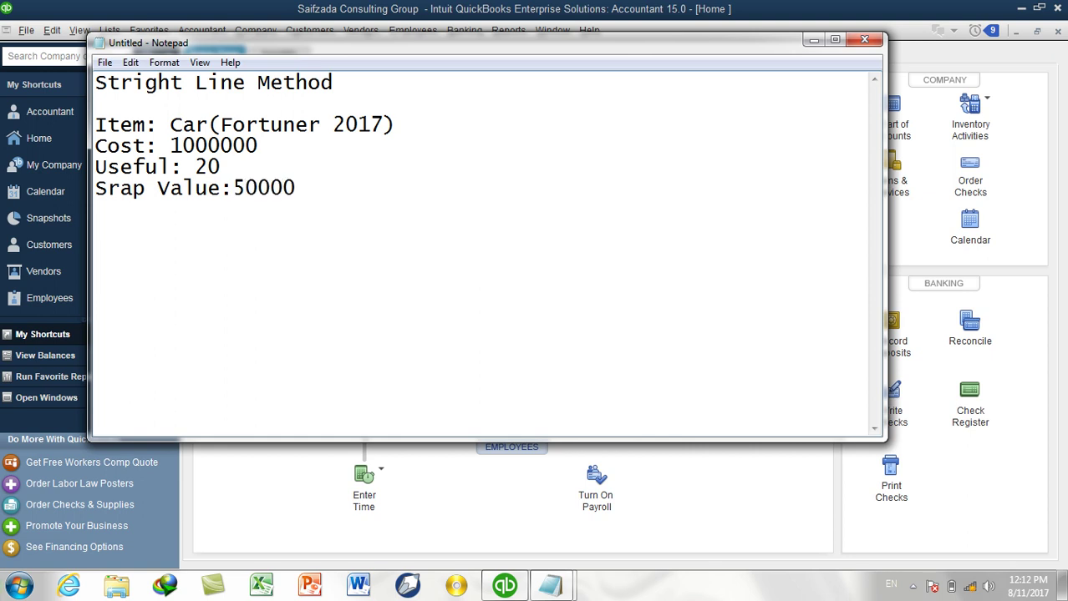
click(112, 189)
text(c)
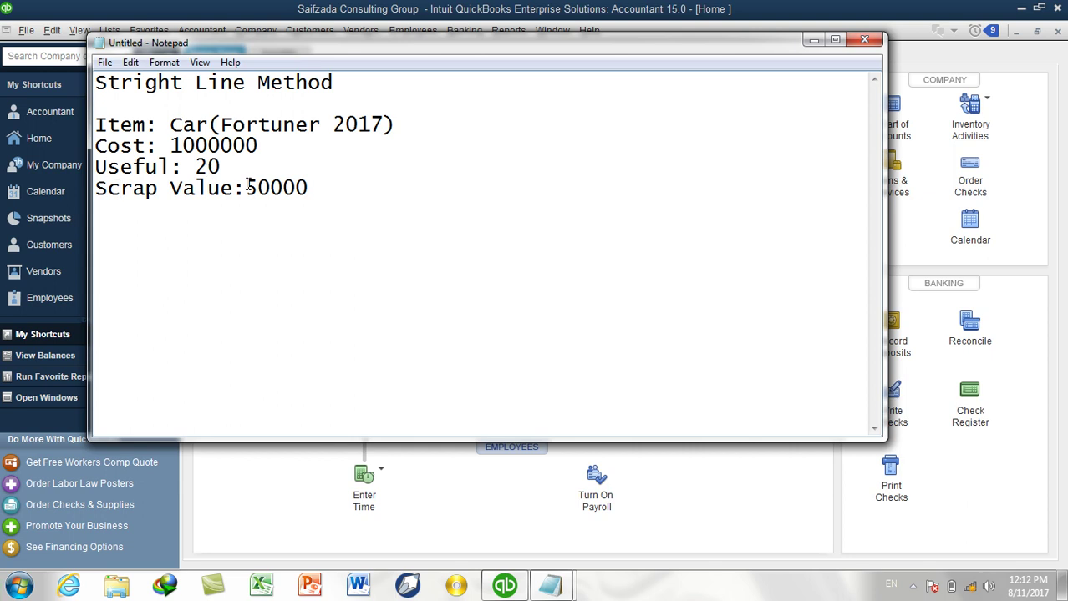
Write the formula 'Dep= Cost-Scrap Value/useful' on a new line of the note.
click(346, 189)
key(Return)
key(Return)
text(Dep)
text(:)
key(BackSpace)
text(= )
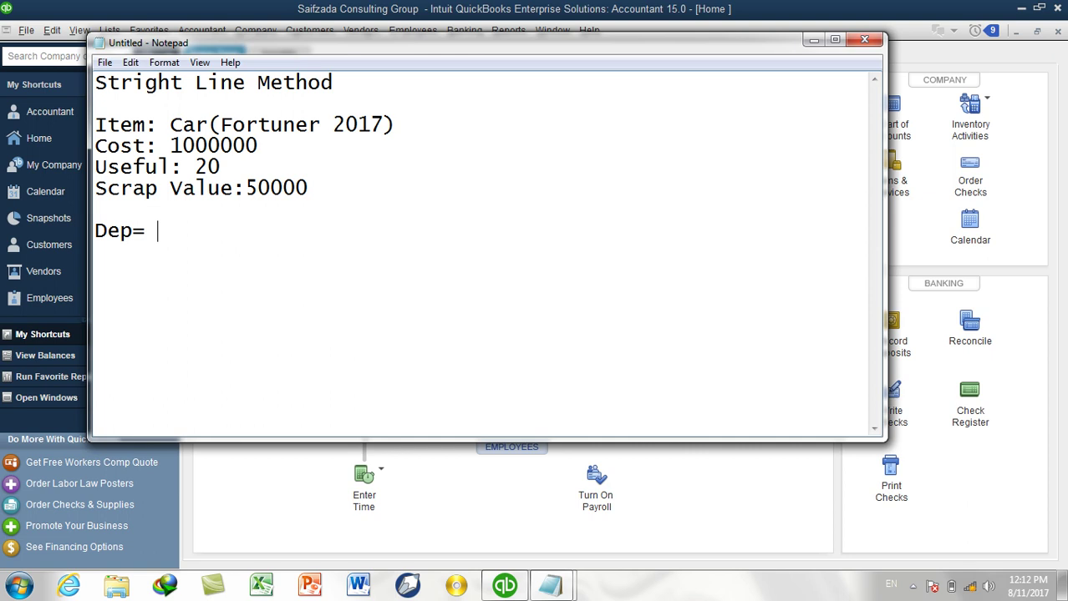
text(Cost-Scrp)
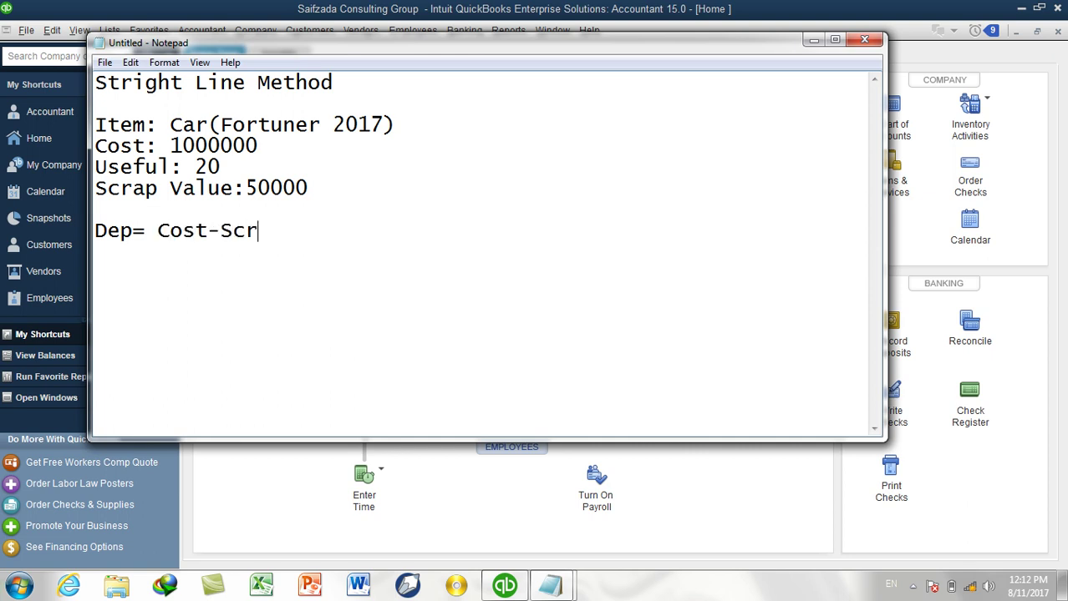
key(BackSpace)
key(BackSpace)
text(a)
key(BackSpace)
text(rap V)
key(BackSpace)
text(Value)
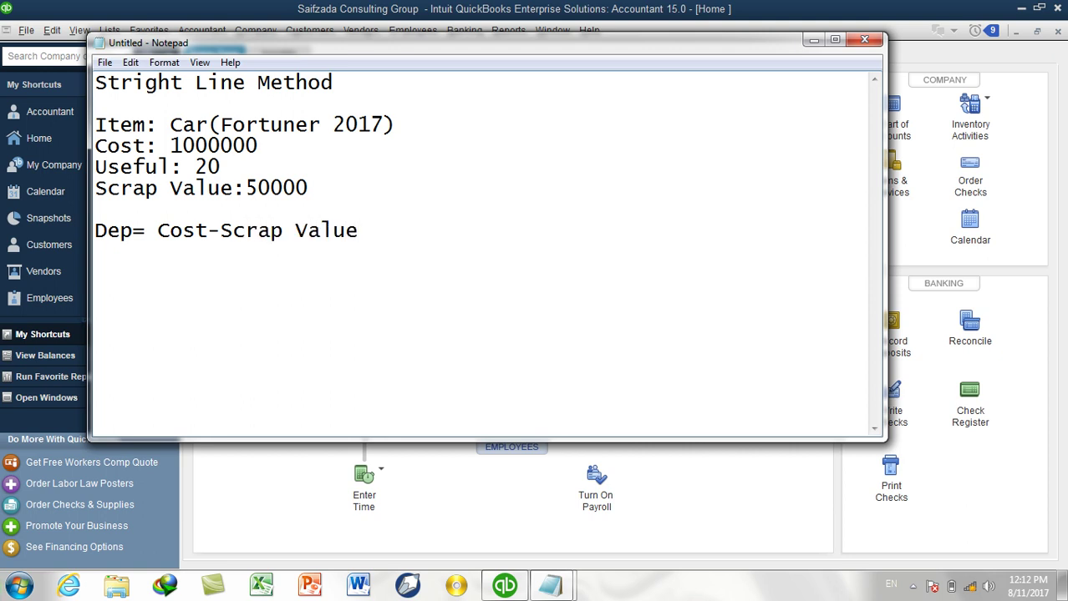
text(/usefull)
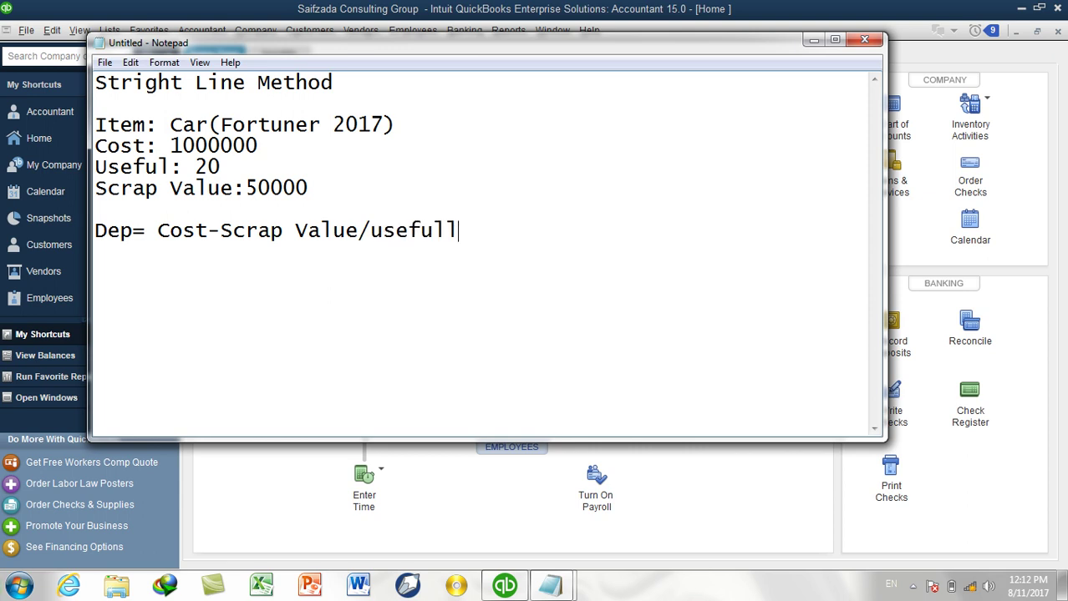
key(BackSpace)
Launch Calculator with the calc command from the Run prompt.
key(super+r)
text(calc)
key(Return)
Calculate the yearly depreciation: (1000000 − 50000) ÷ 20 = 47500.
drag(246, 134, 612, 124)
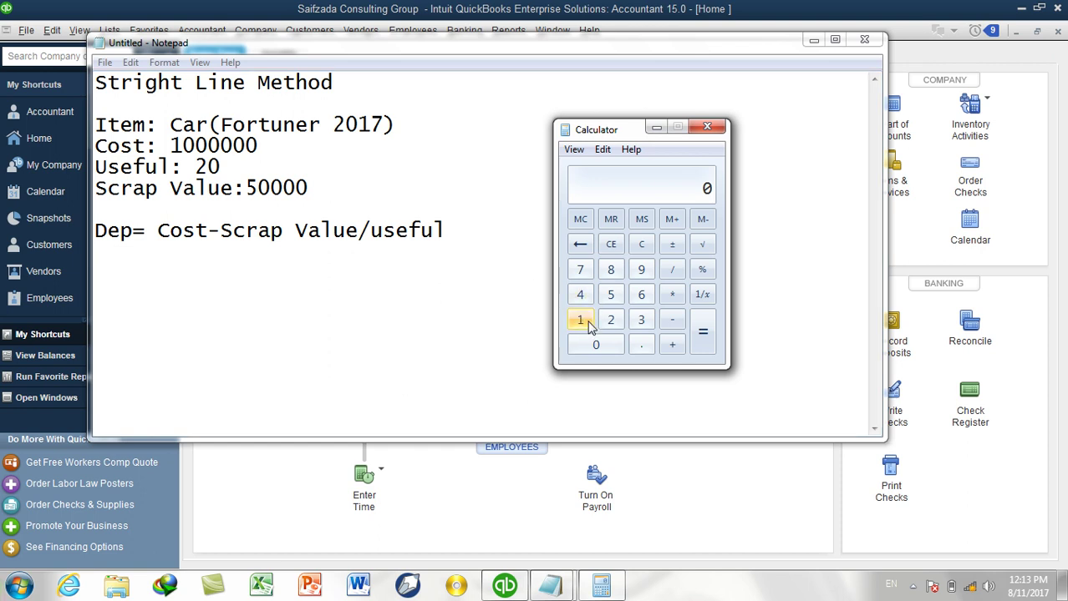
click(589, 326)
click(592, 347)
click(593, 347)
click(592, 347)
click(592, 346)
click(592, 346)
click(596, 349)
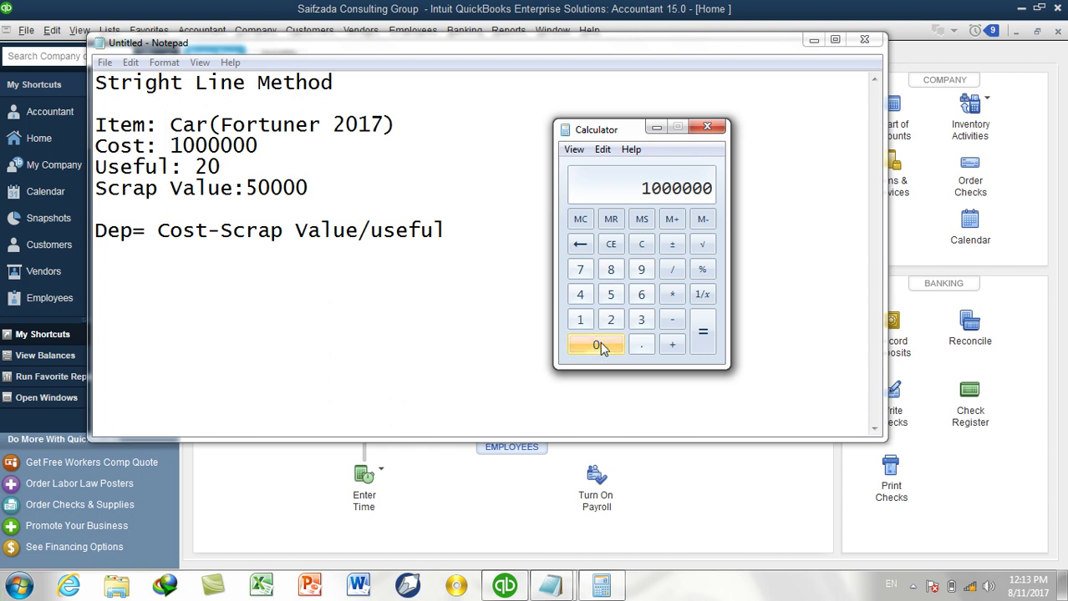
click(672, 321)
click(615, 300)
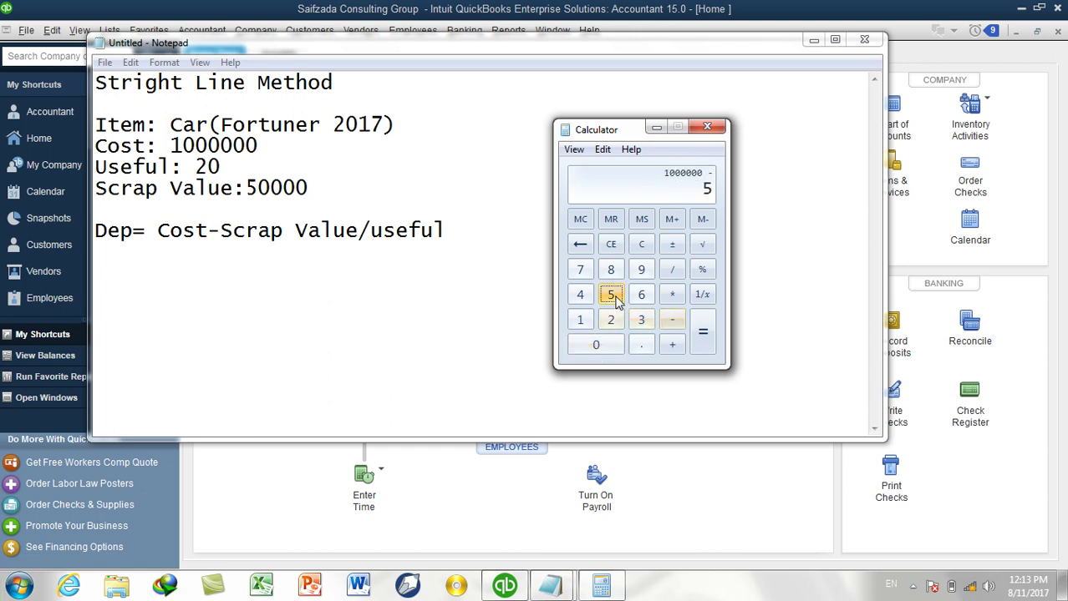
double_click(611, 352)
double_click(612, 352)
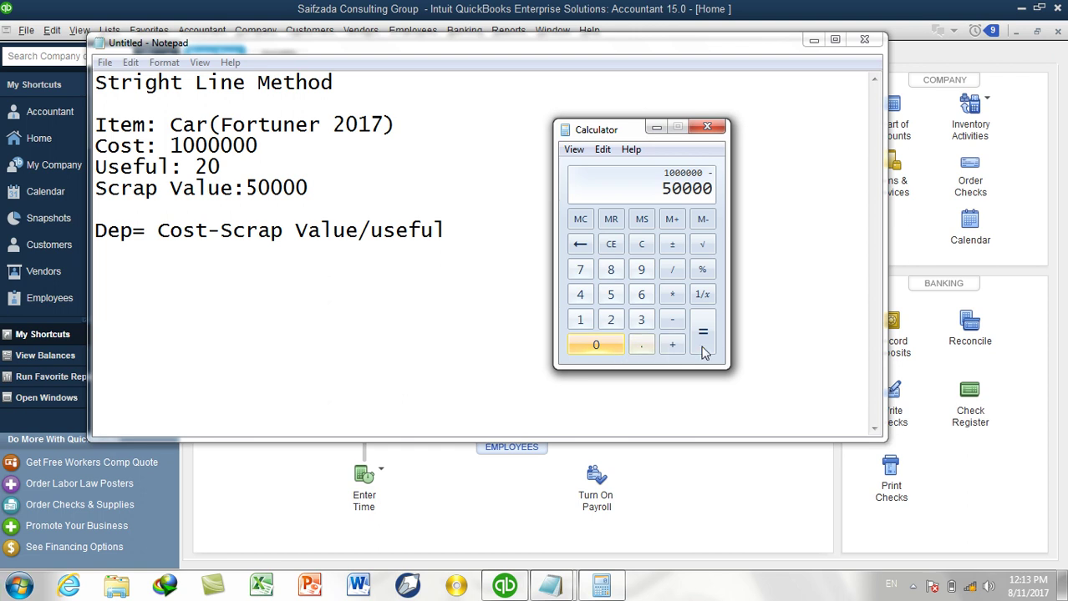
click(708, 342)
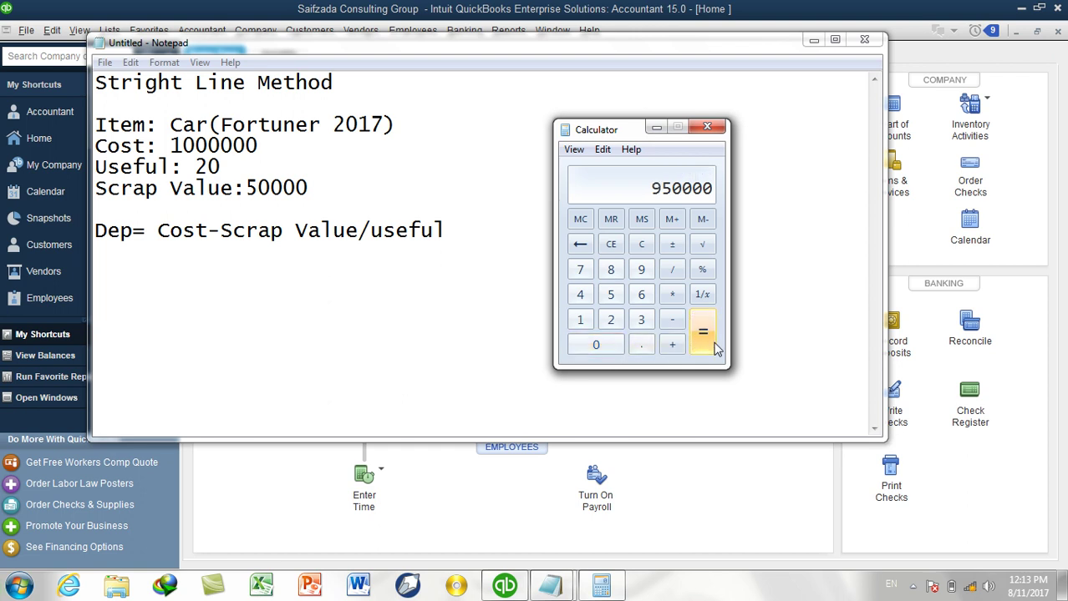
click(672, 270)
click(611, 323)
click(608, 346)
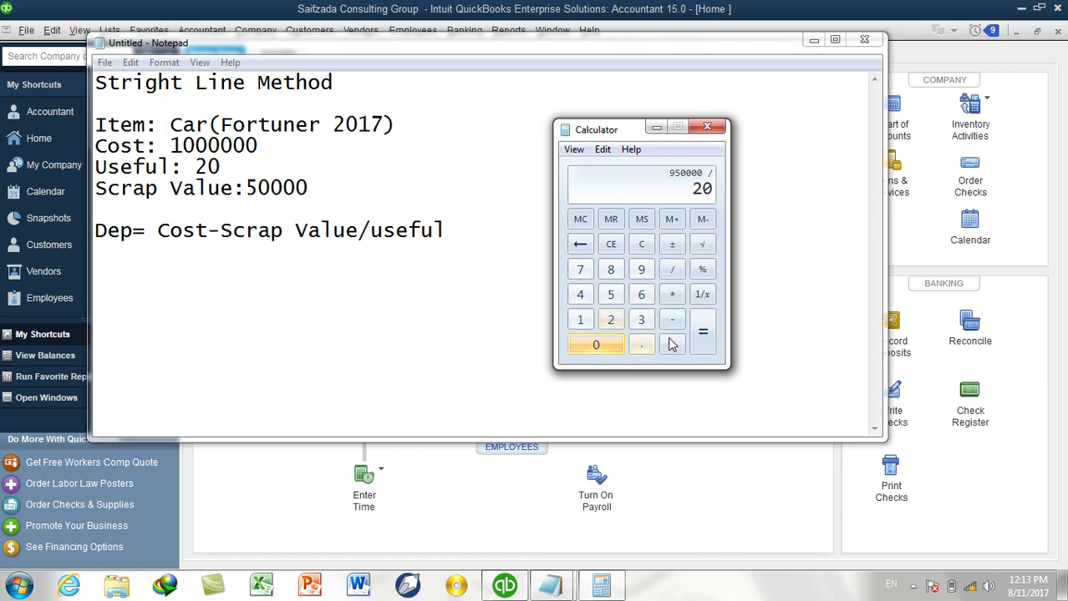
click(706, 334)
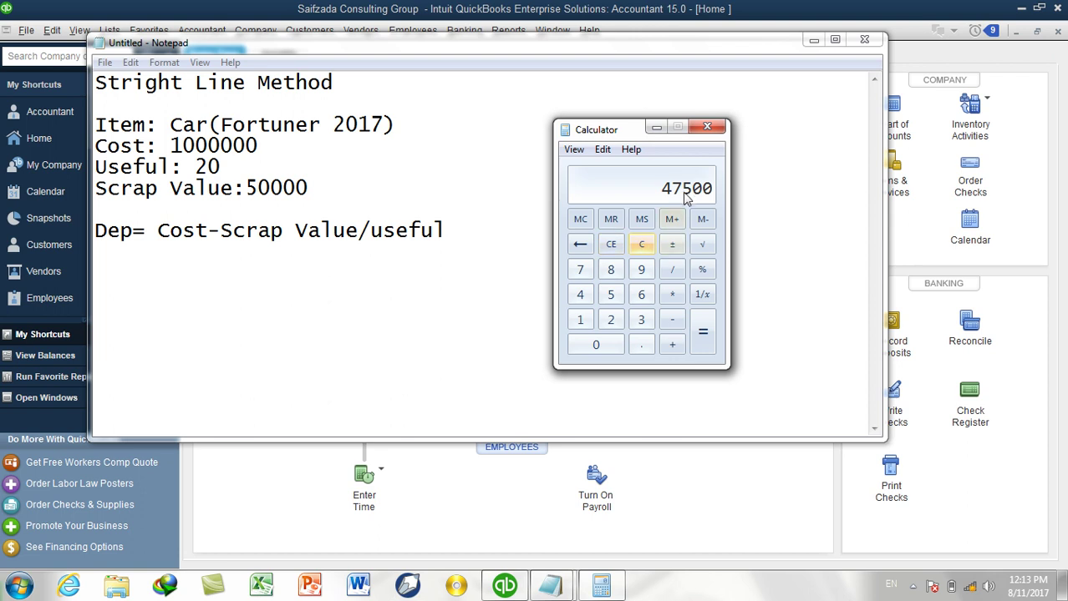
Multiply 47500 by 10 years to get 475000.
click(671, 295)
click(582, 326)
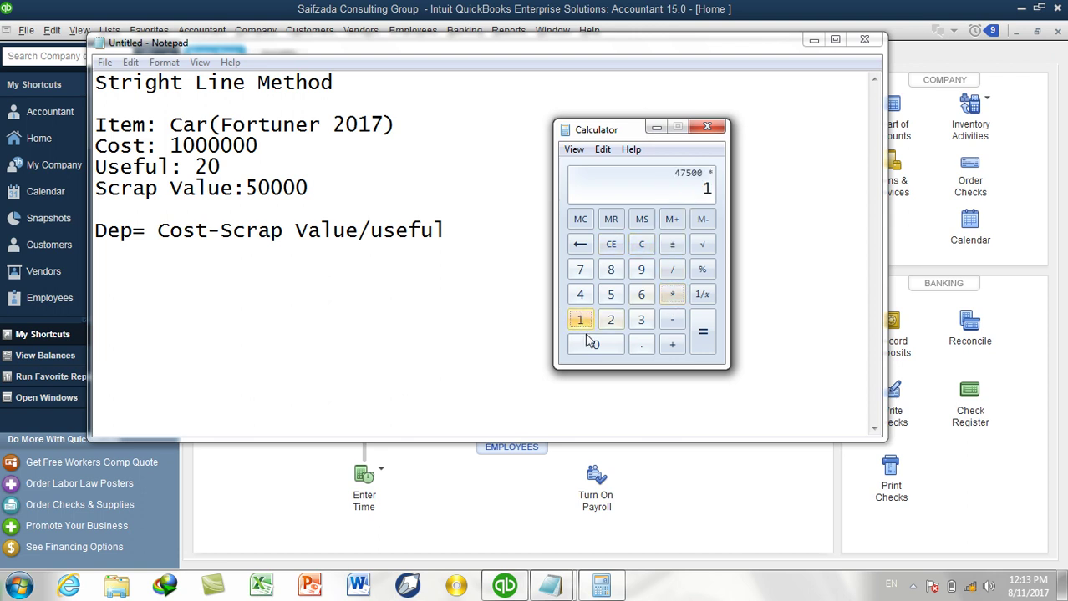
click(596, 344)
click(702, 335)
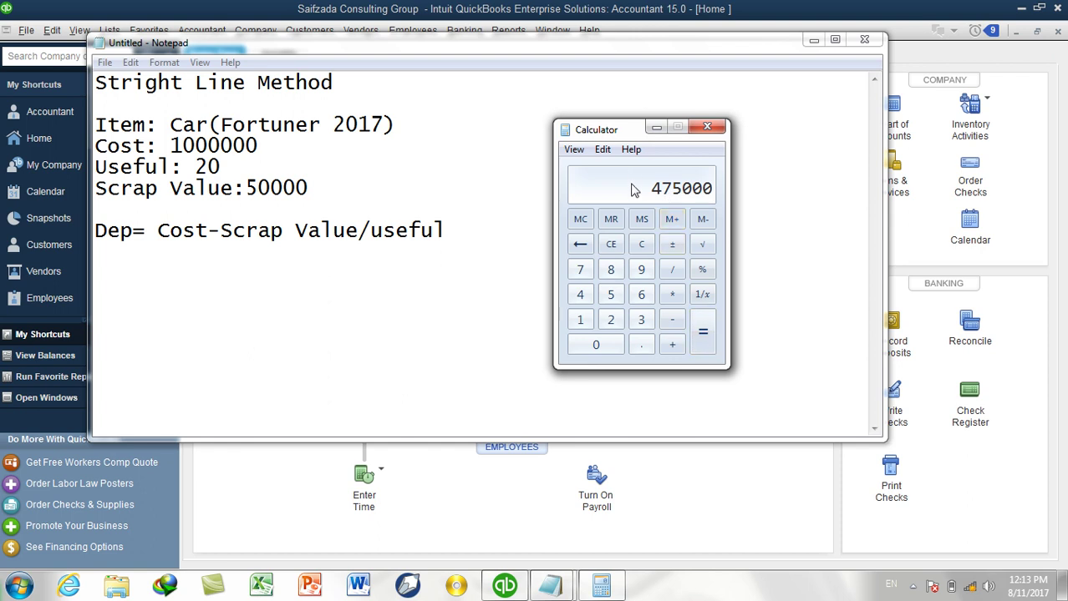
Compute the remaining value 1000000 − 475000 = 525000, then close Calculator and minimize Notepad.
click(612, 248)
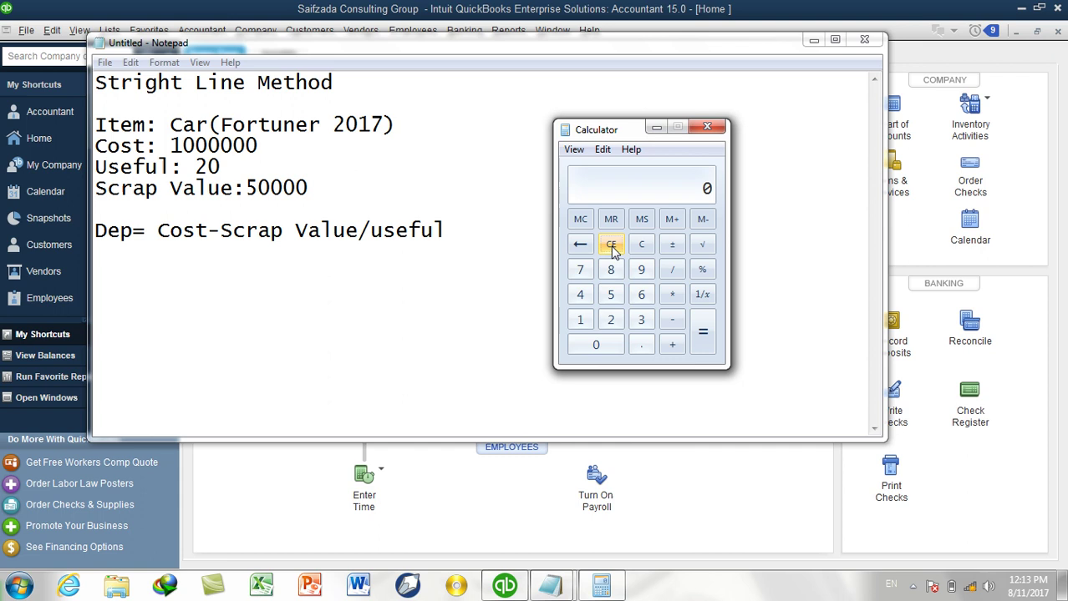
click(581, 323)
click(596, 343)
click(597, 343)
click(597, 343)
click(597, 343)
click(596, 342)
click(597, 343)
click(671, 320)
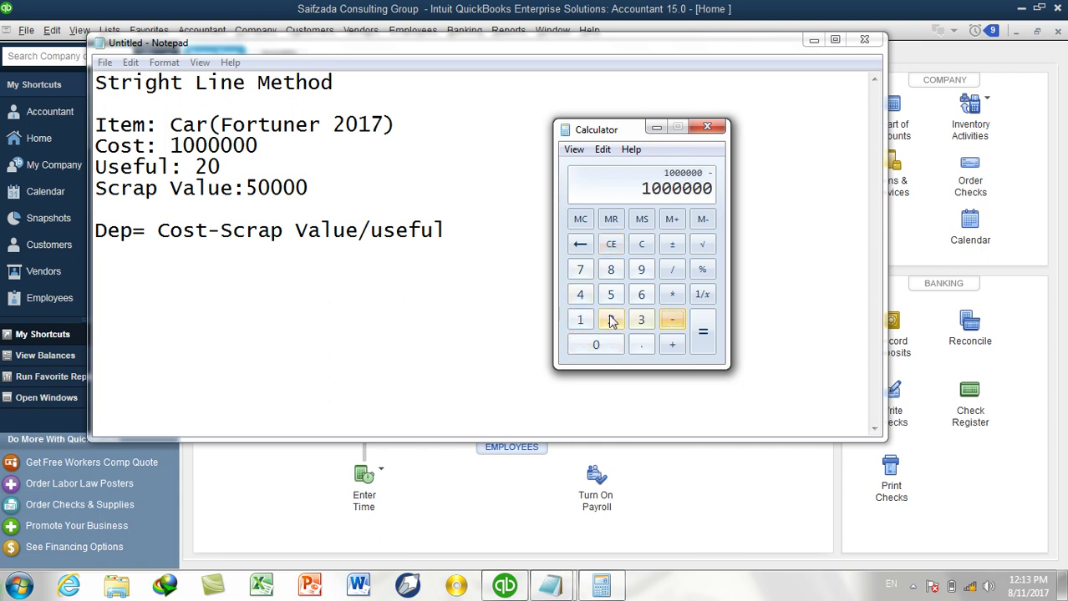
click(579, 295)
click(582, 272)
click(610, 296)
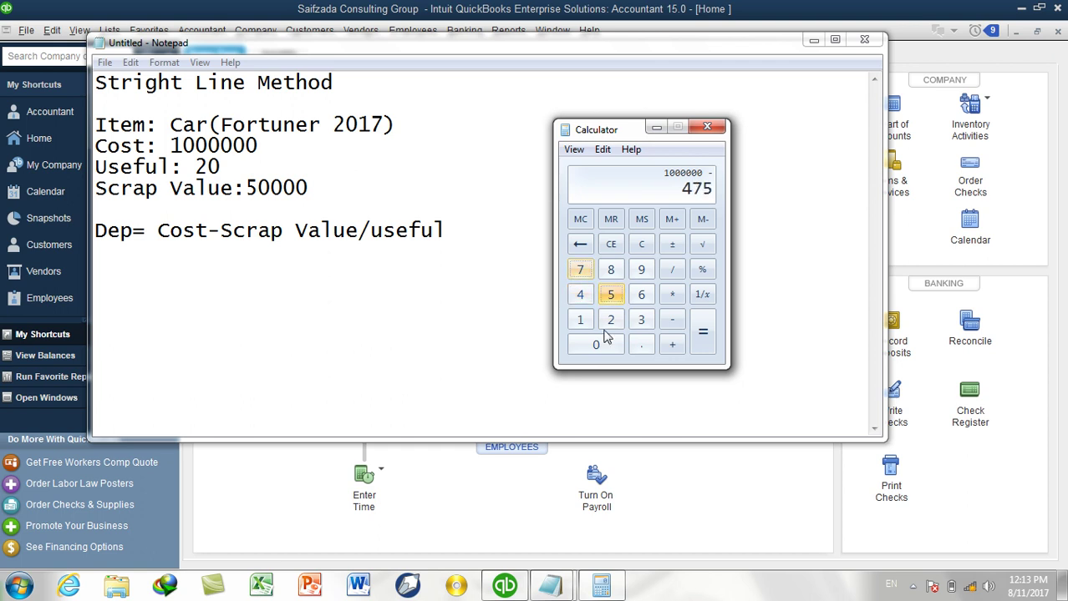
click(601, 347)
click(598, 346)
click(598, 346)
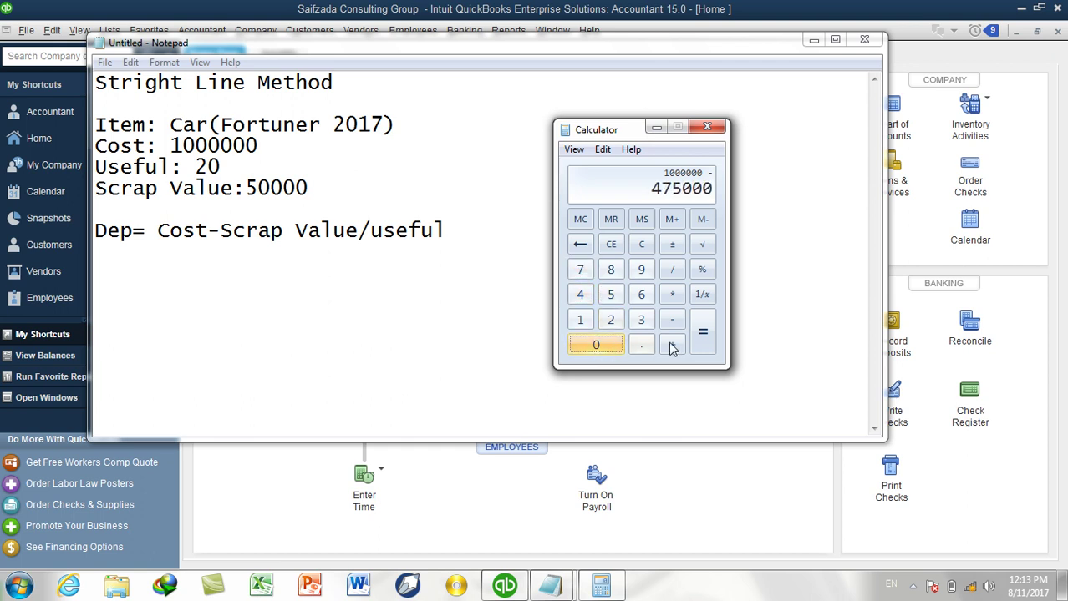
click(702, 330)
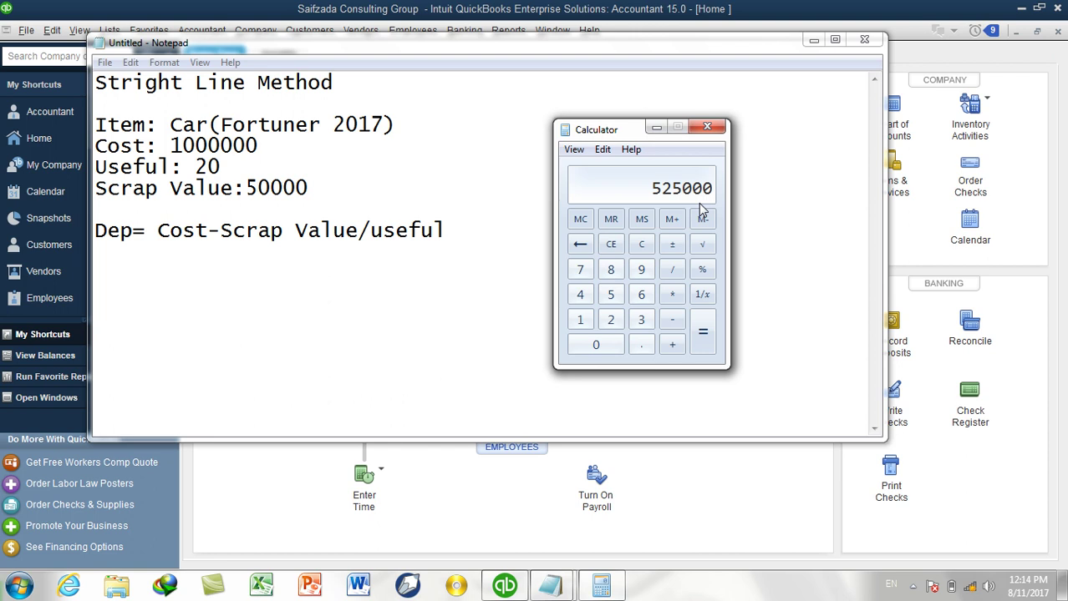
click(706, 127)
click(813, 39)
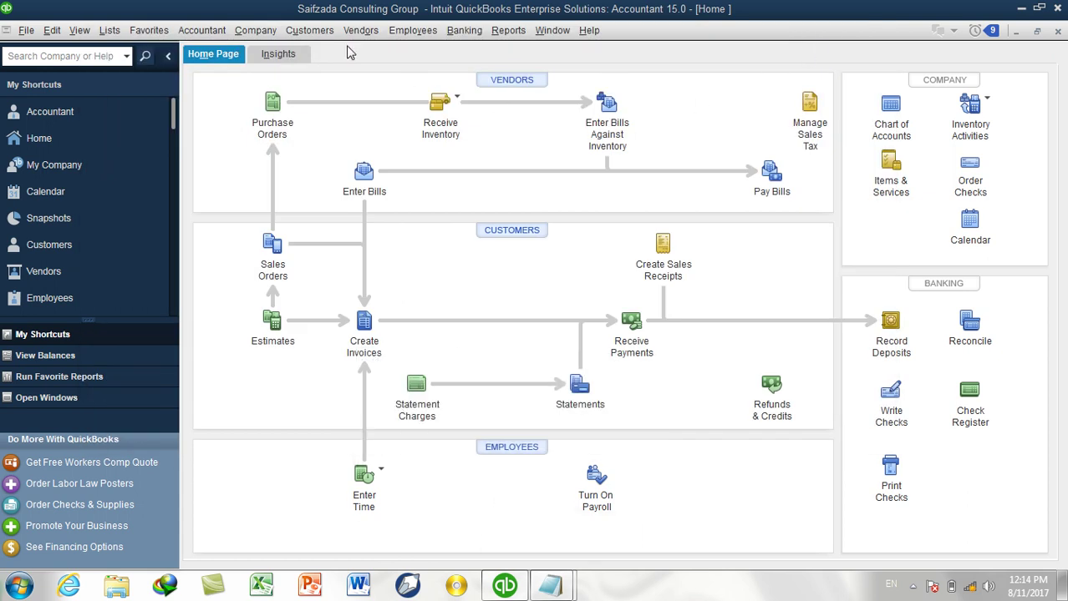
Relaunch Calculator with calc from the Run prompt and bring QuickBooks back to the front.
mouse_move(551, 587)
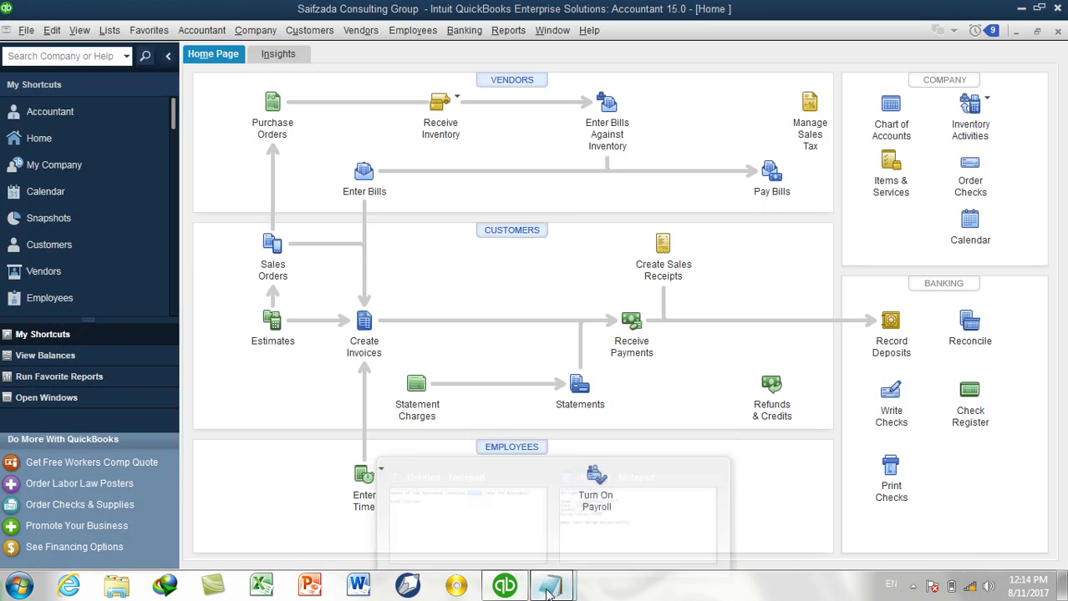
key(super+r)
text(calc)
key(Return)
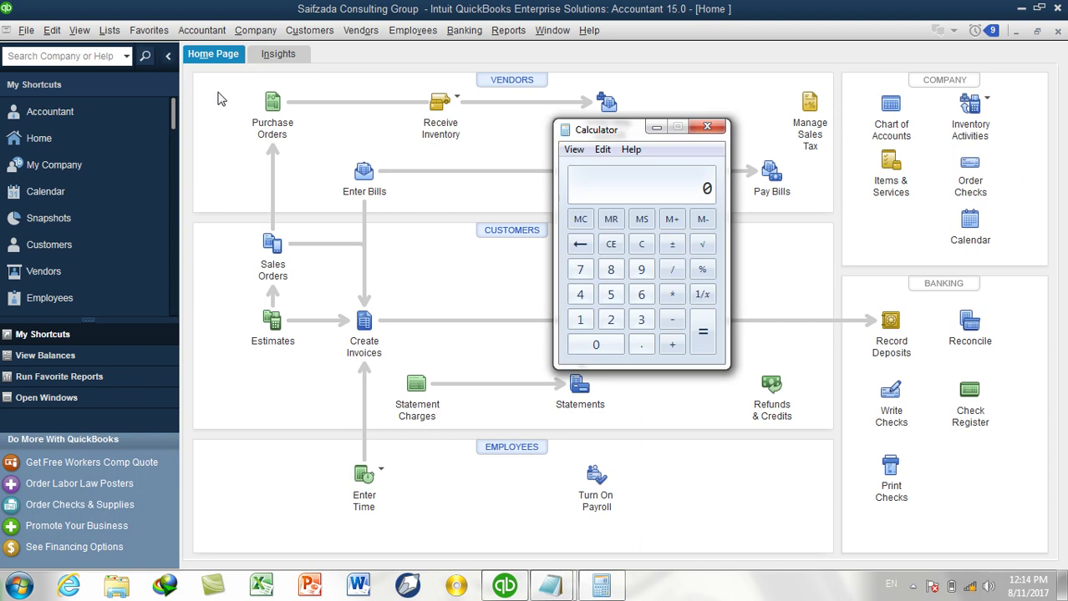
click(224, 30)
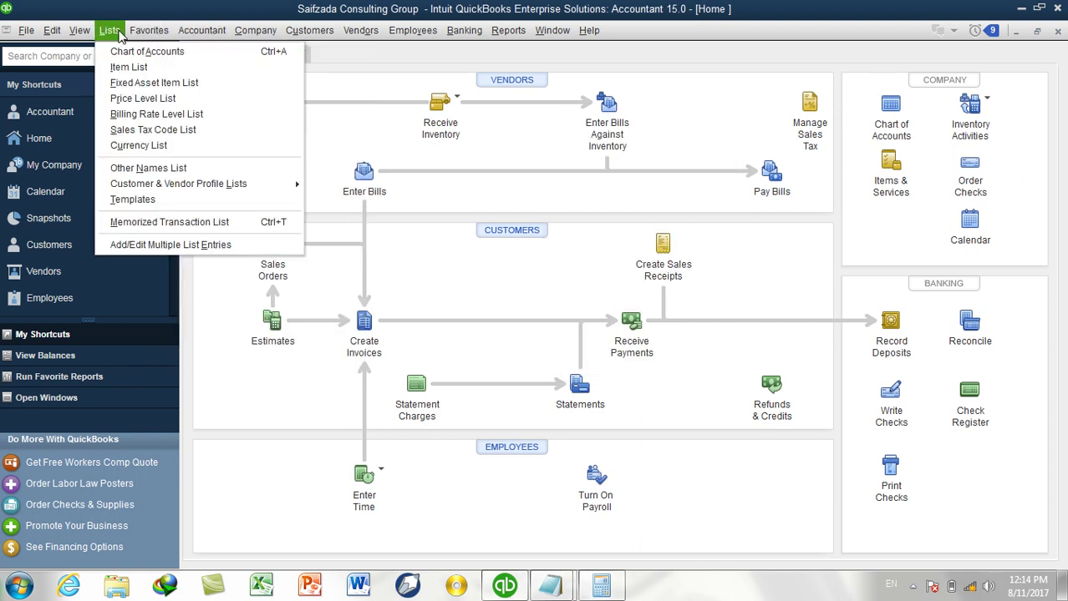
Create Fixed Asset account 'Fortuner 2017' as a subaccount of Vehicles and save it.
click(132, 53)
key(ctrl+n)
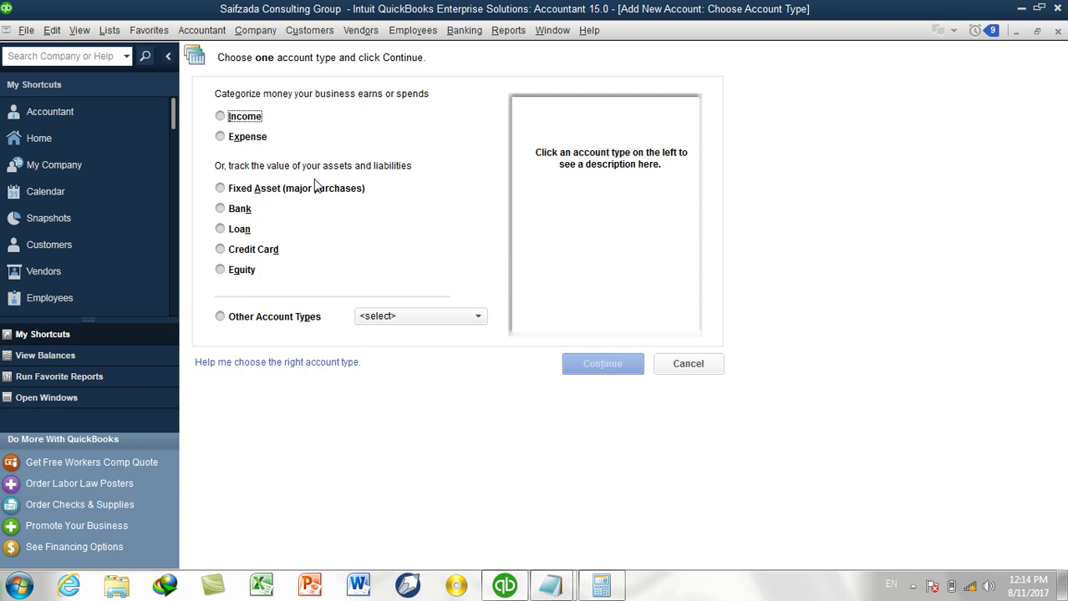
click(315, 188)
click(602, 363)
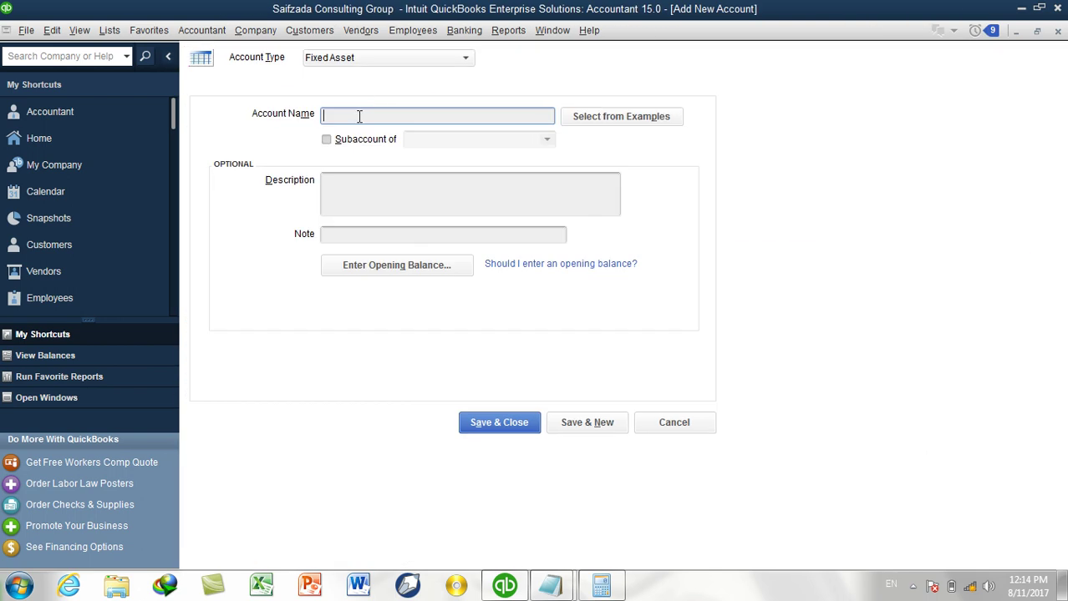
text(Fortuner 2017)
click(356, 139)
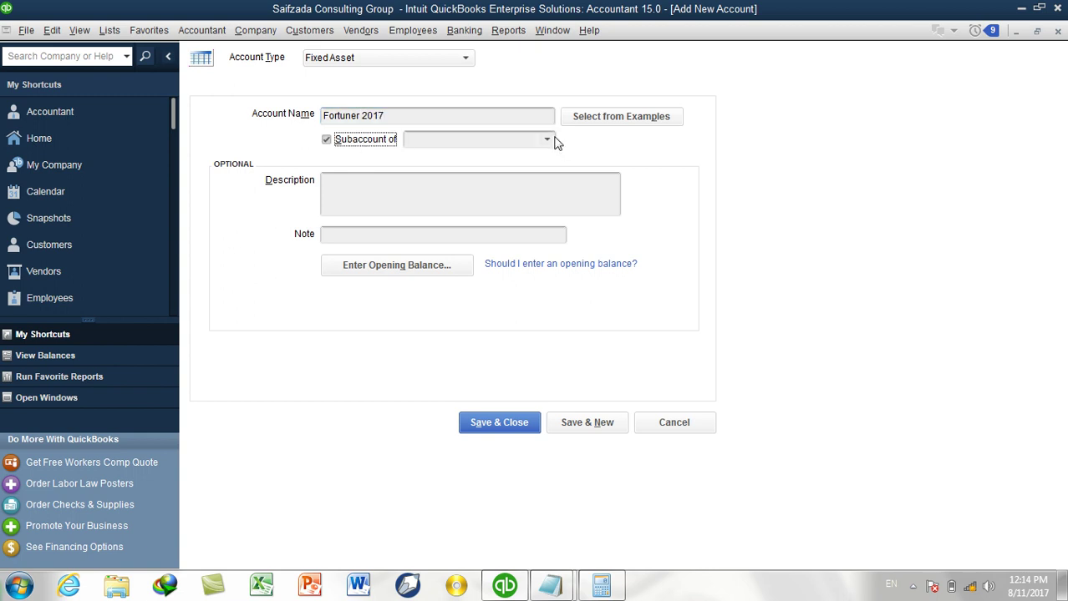
click(547, 140)
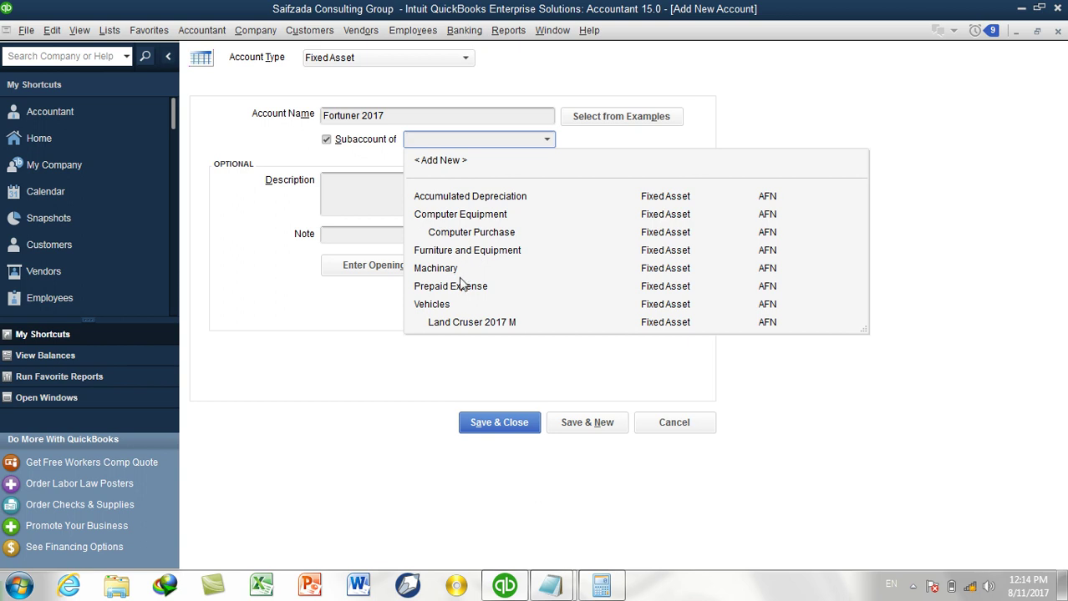
click(446, 304)
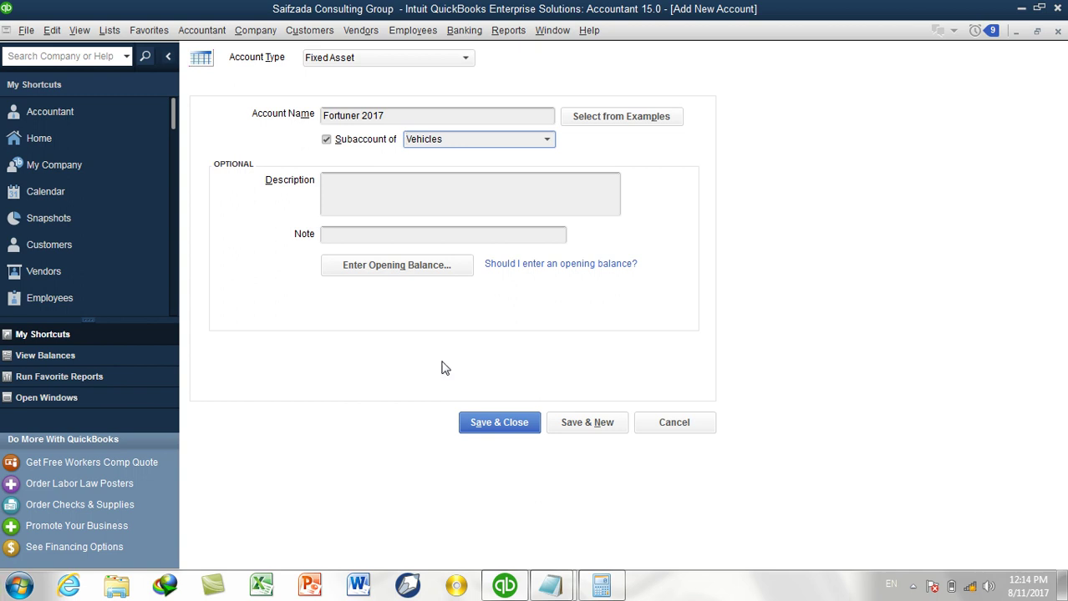
click(483, 423)
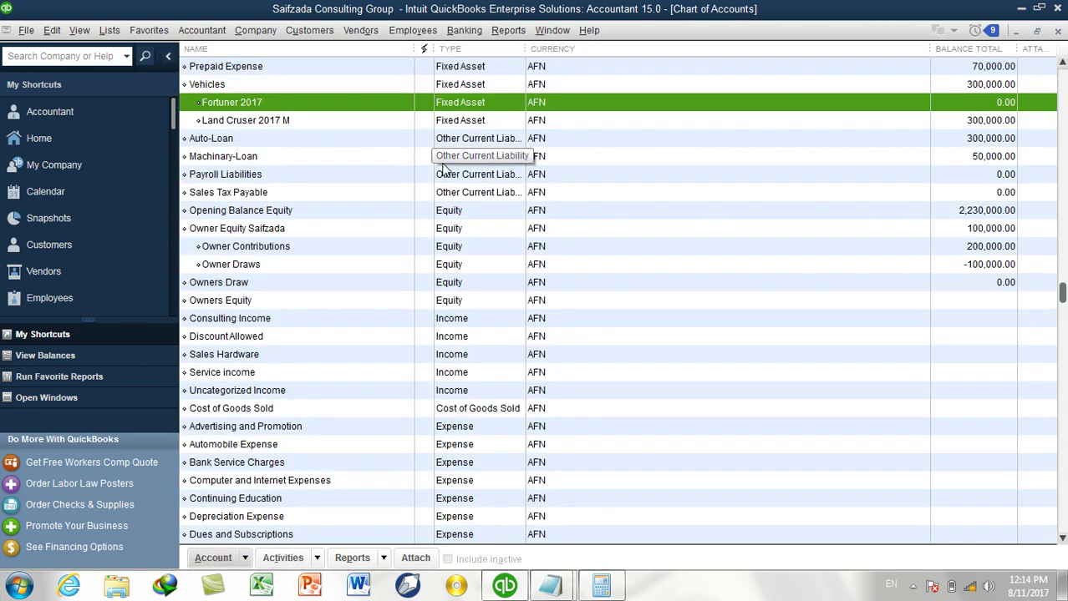
Select Cash on Hand at the top of the Chart of Accounts and open the Banking menu.
scroll(501, 152, up, 2)
scroll(750, 186, up, 1)
scroll(750, 185, up, 2)
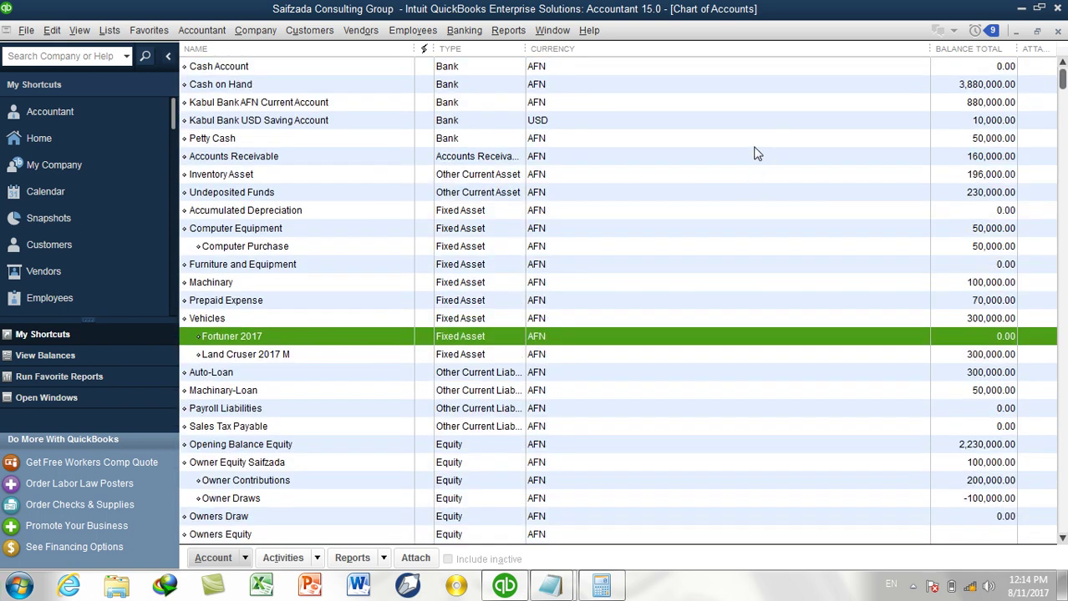
click(900, 86)
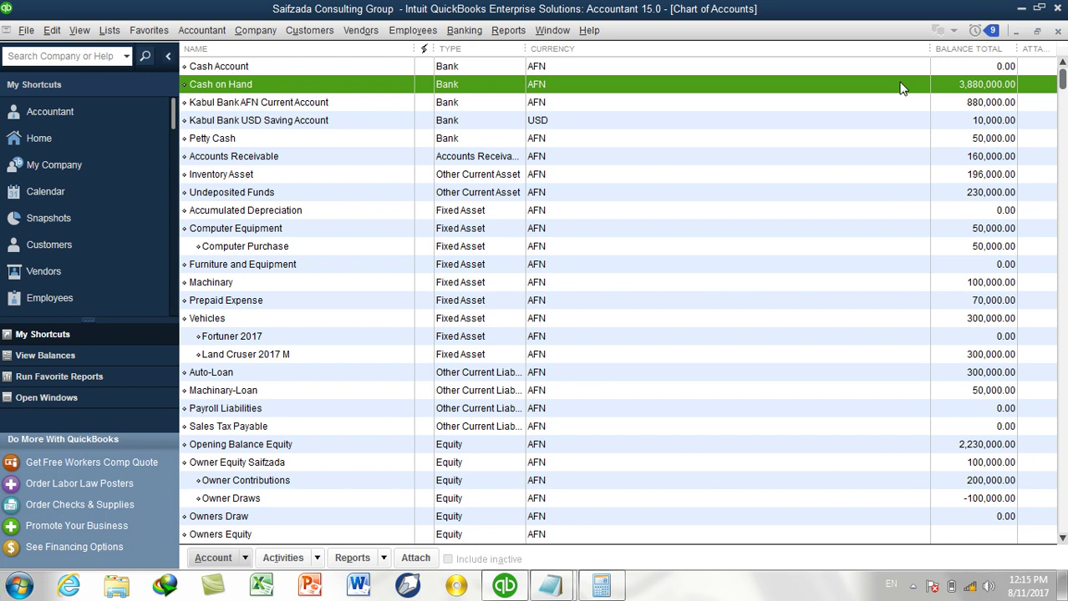
click(455, 33)
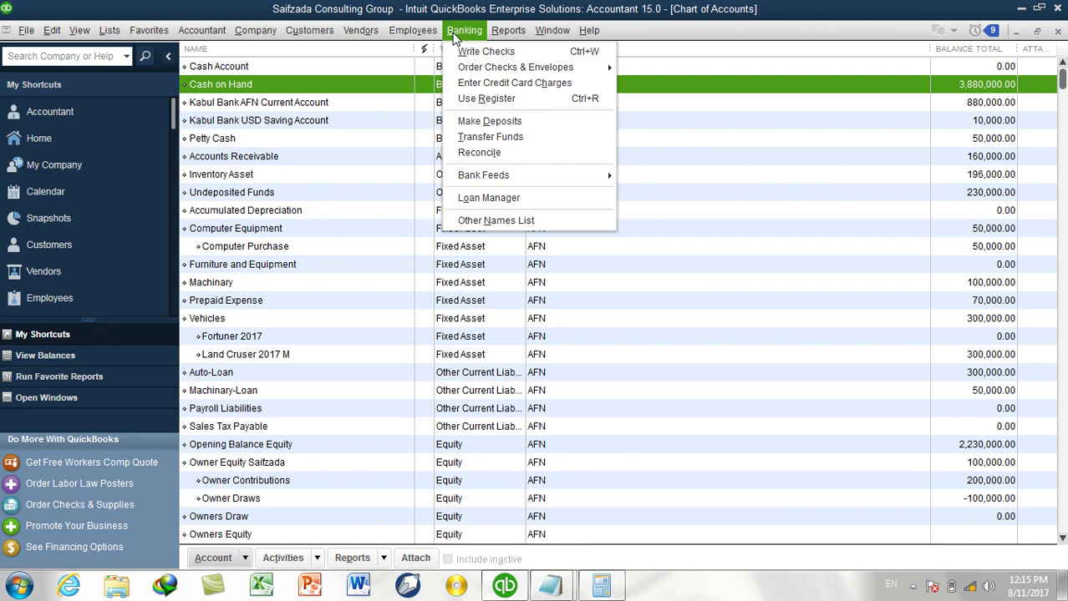
Start a new check and add a new vendor, entering the vendor's name, as its payee.
click(467, 50)
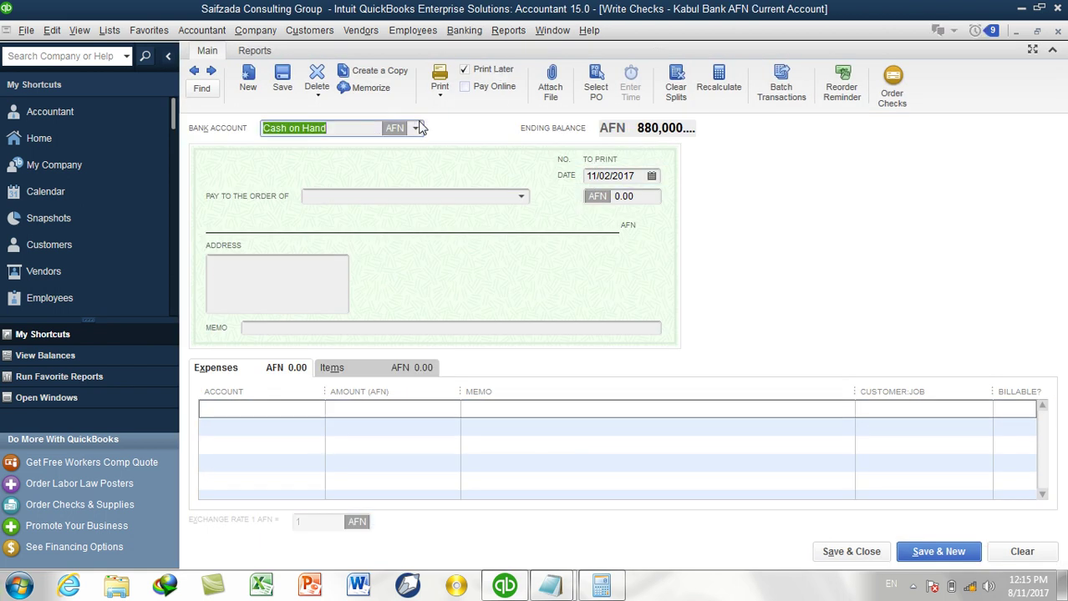
click(521, 198)
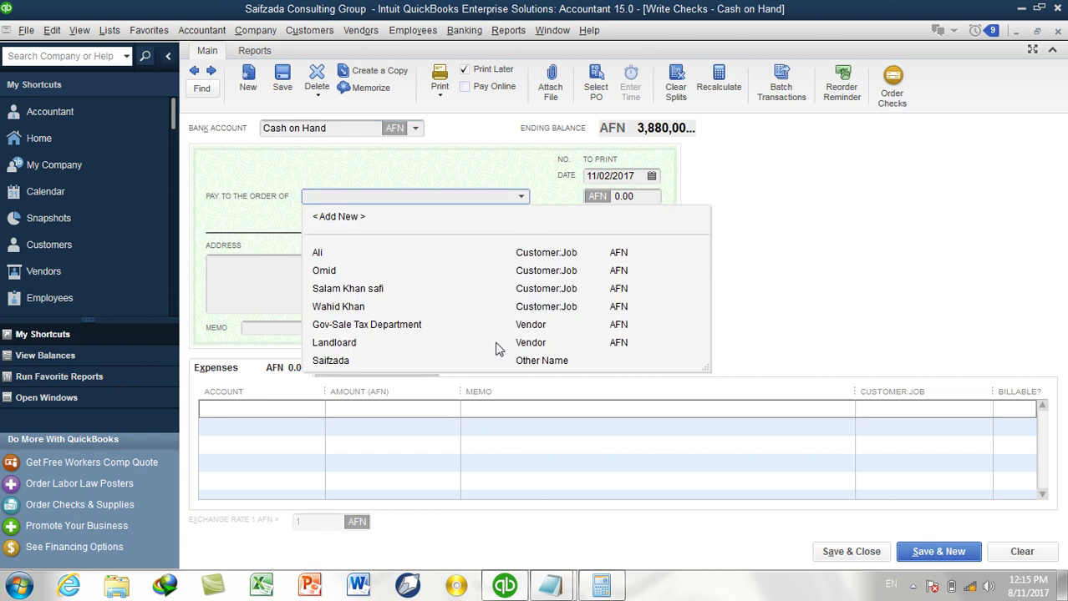
click(399, 222)
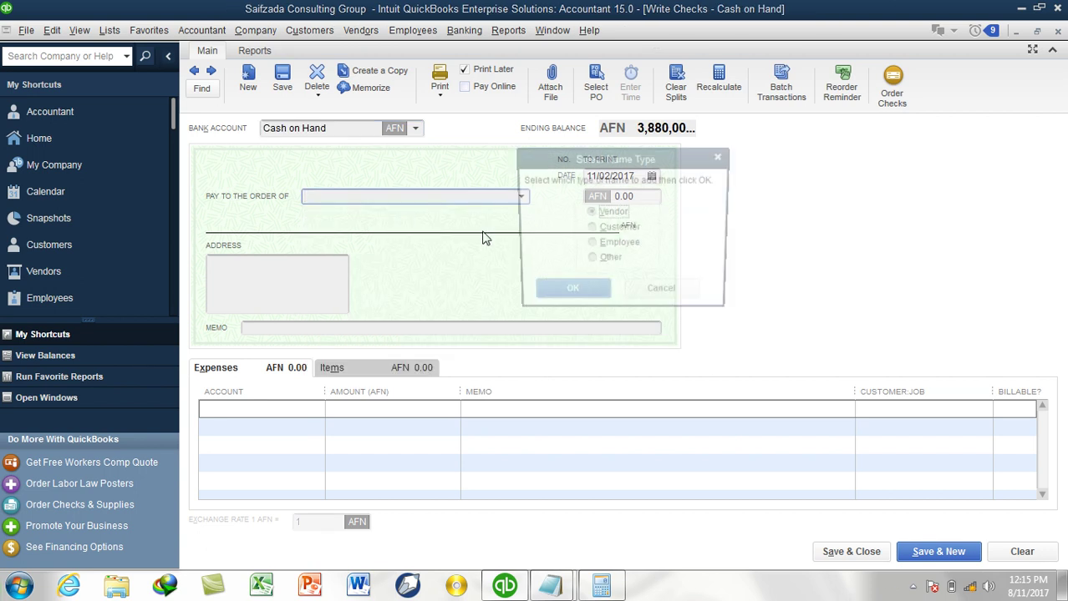
key(Return)
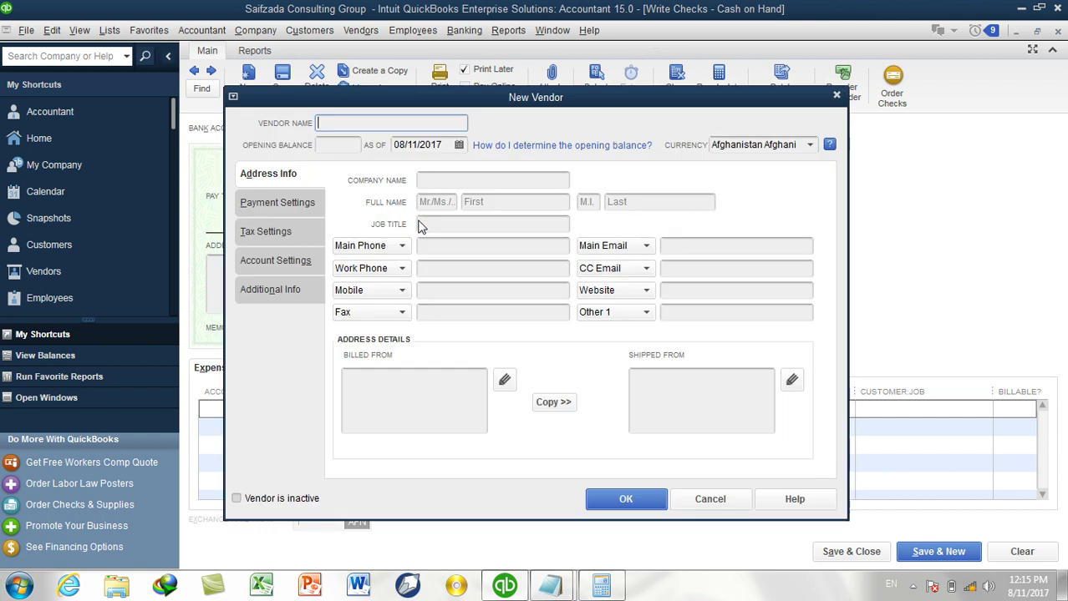
click(420, 225)
text(Waji)
key(BackSpace)
key(BackSpace)
text(hid)
key(BackSpace)
key(BackSpace)
key(BackSpace)
key(BackSpace)
key(BackSpace)
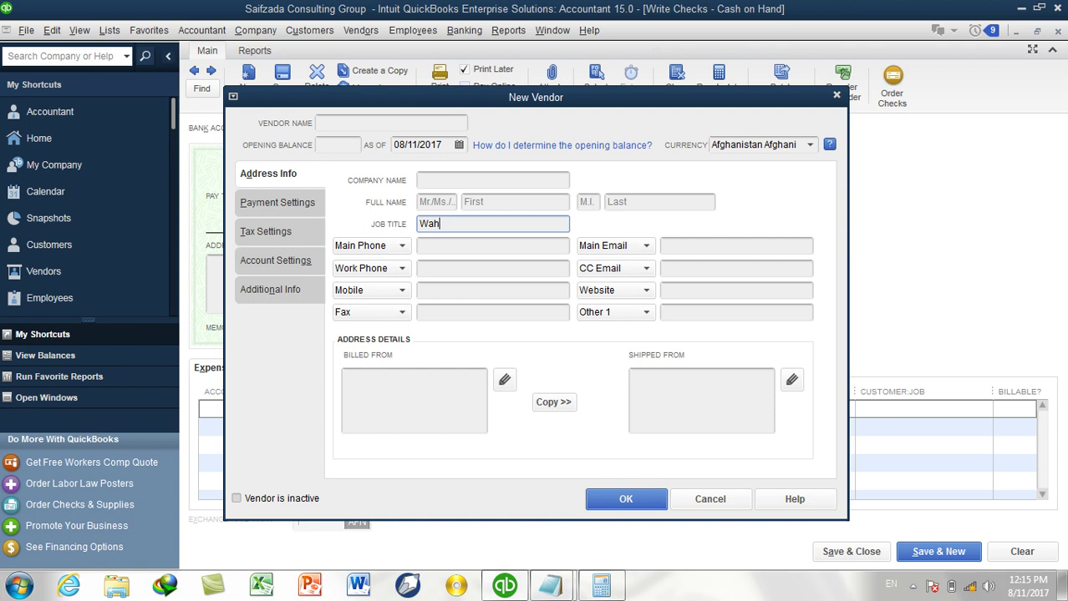
click(452, 118)
text(Wahid)
click(626, 498)
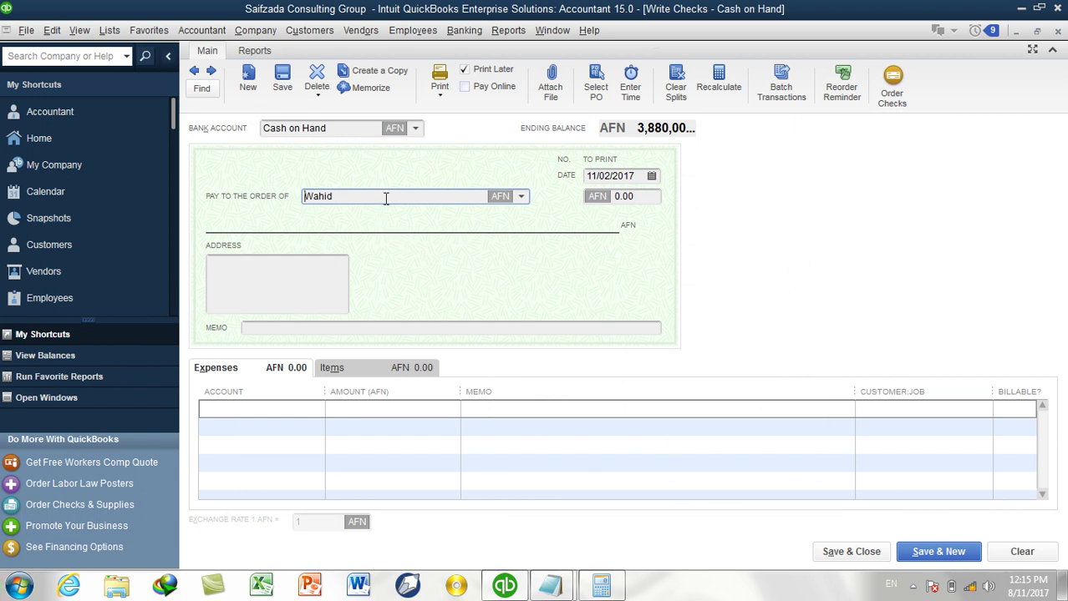
Charge 1,000,000 on the expense line to Vehicles:Fortuner 2017 and try saving the check.
click(294, 409)
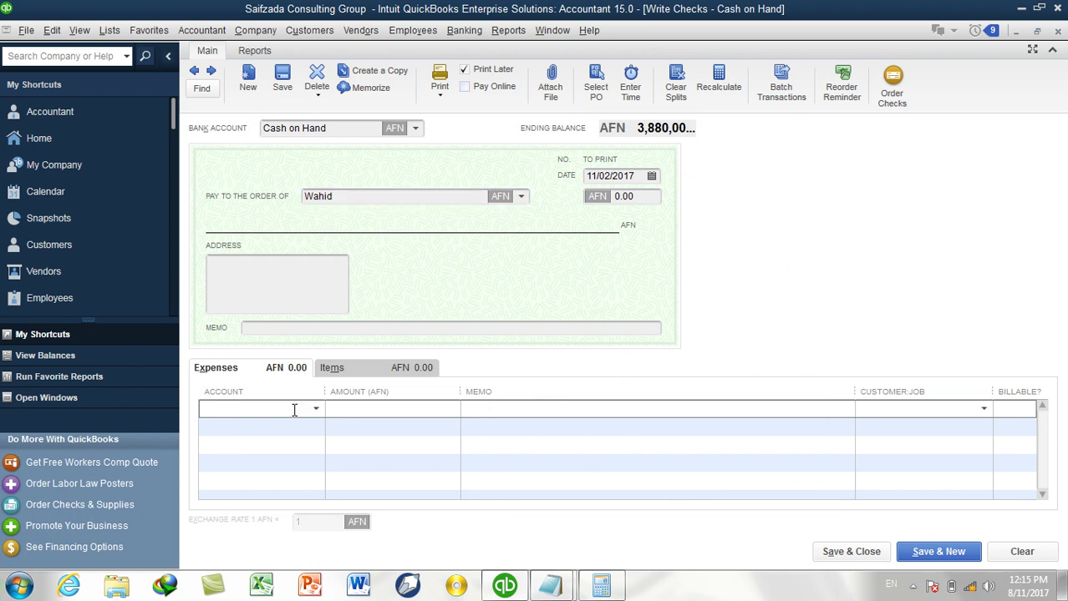
click(390, 408)
text(1,000,000)
key(Tab)
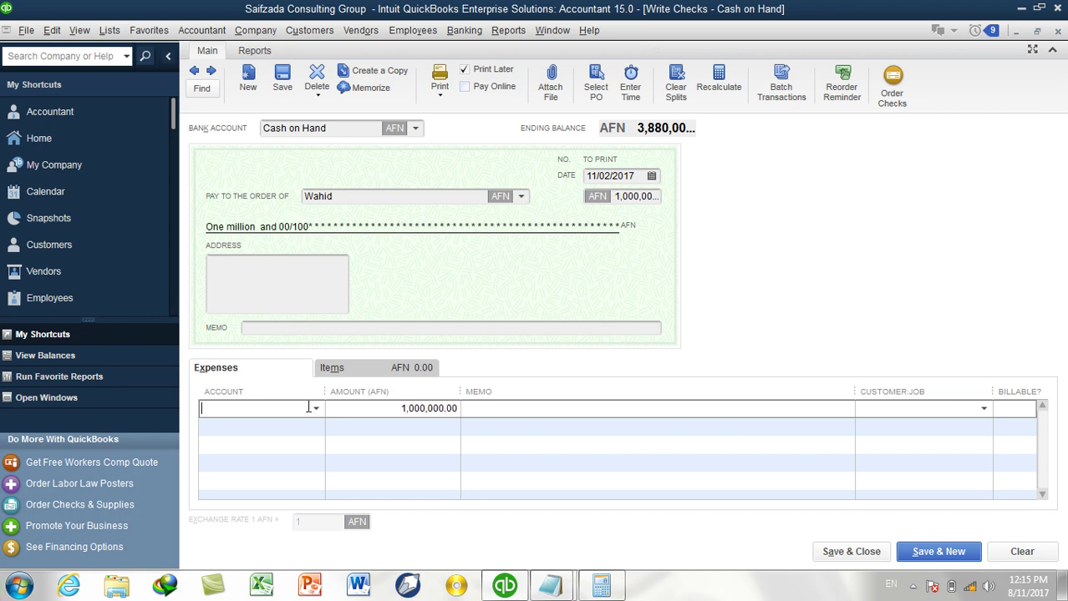
click(315, 409)
scroll(331, 302, up, 8)
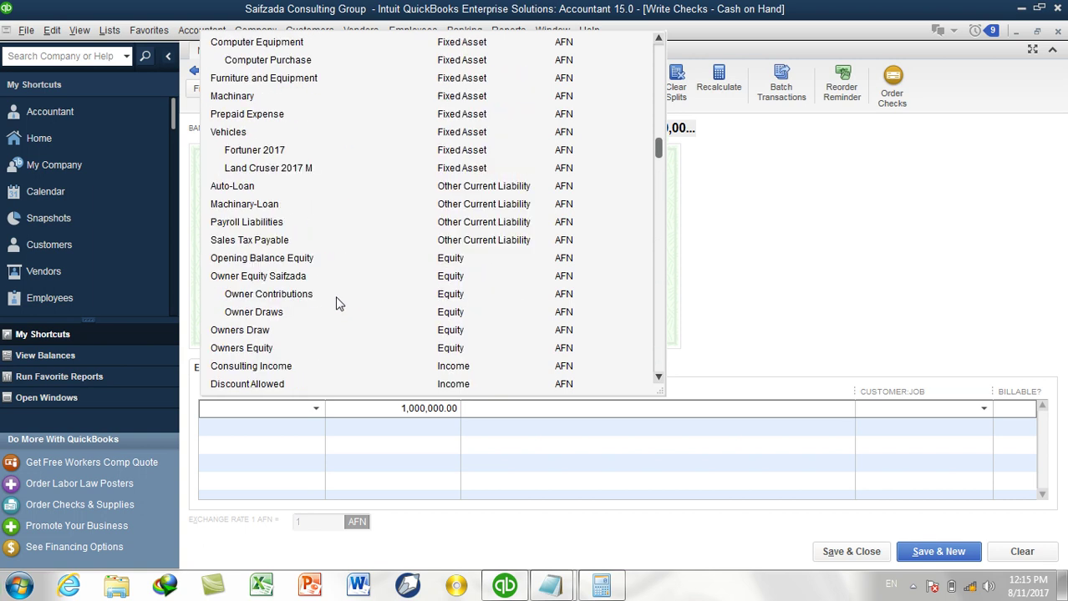
scroll(337, 303, down, 1)
scroll(339, 303, up, 1)
click(279, 151)
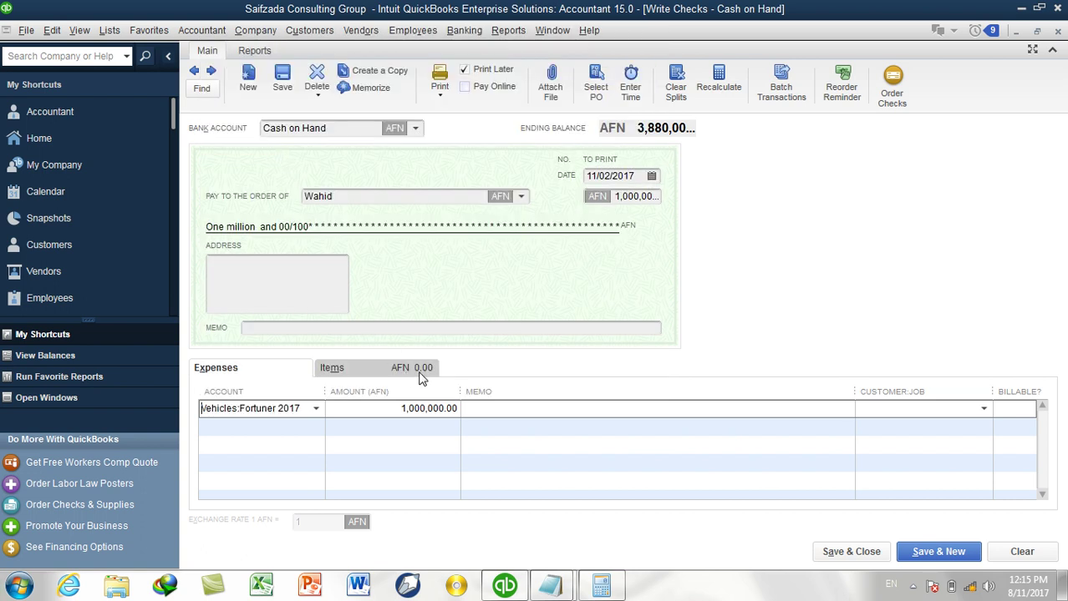
click(405, 329)
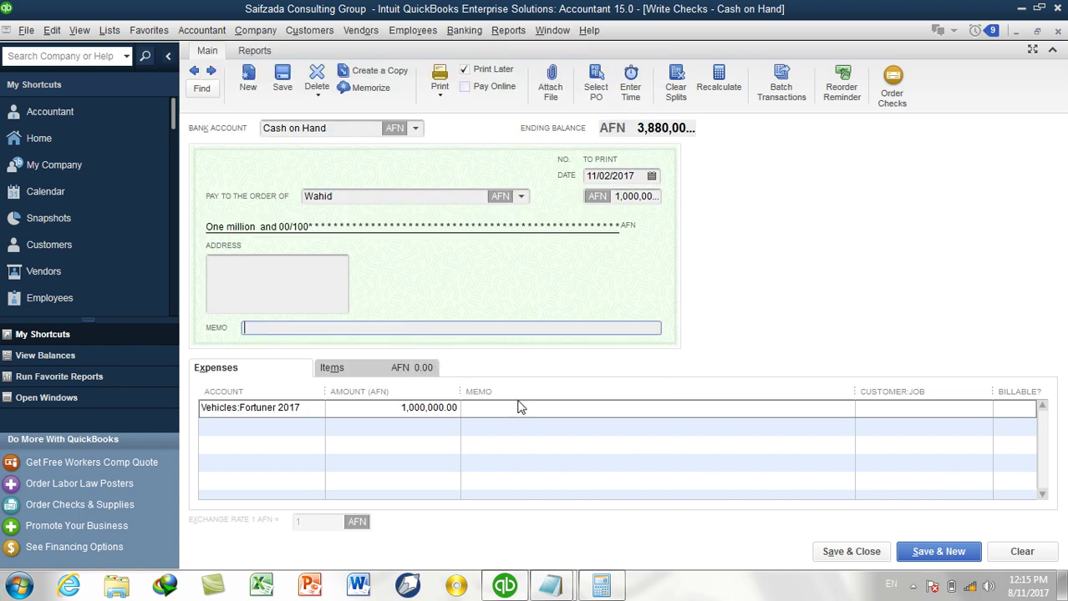
click(879, 561)
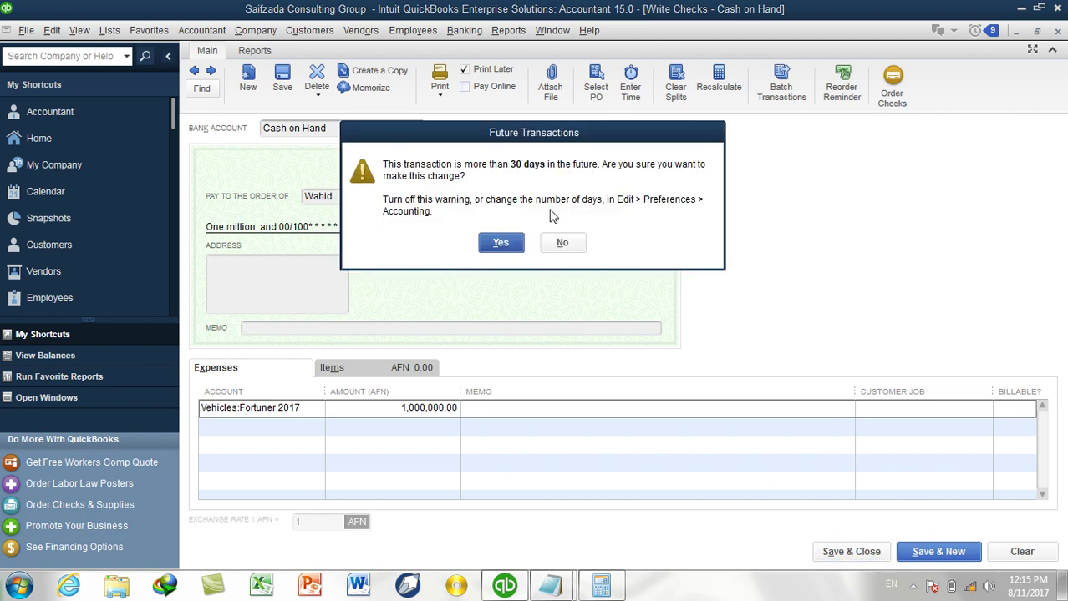
Decline the future-date warning, back-date the check to August 2017, and save it.
drag(548, 144, 865, 192)
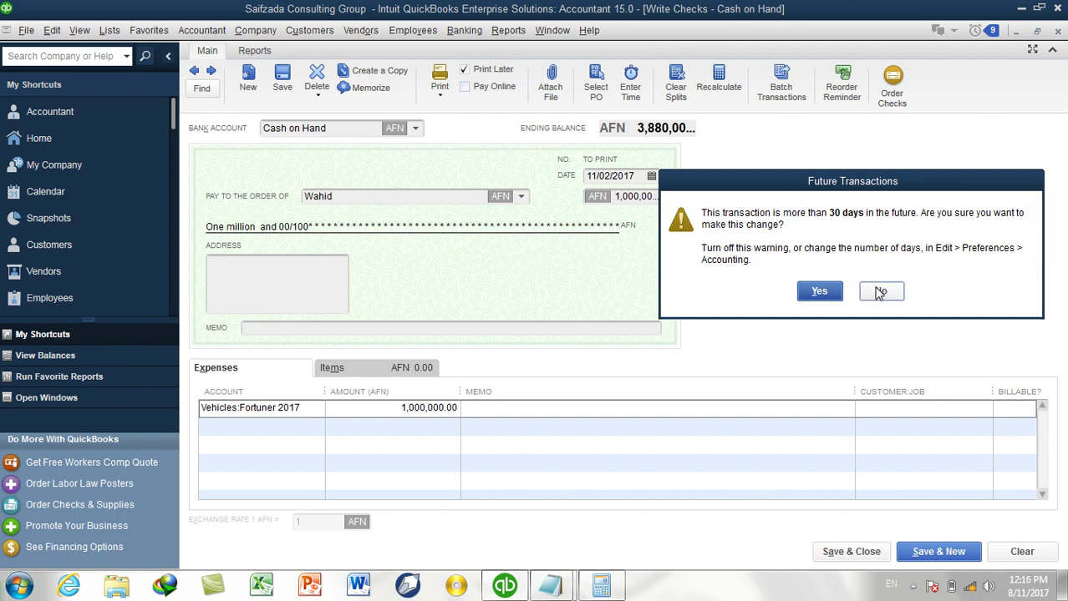
click(880, 292)
click(651, 176)
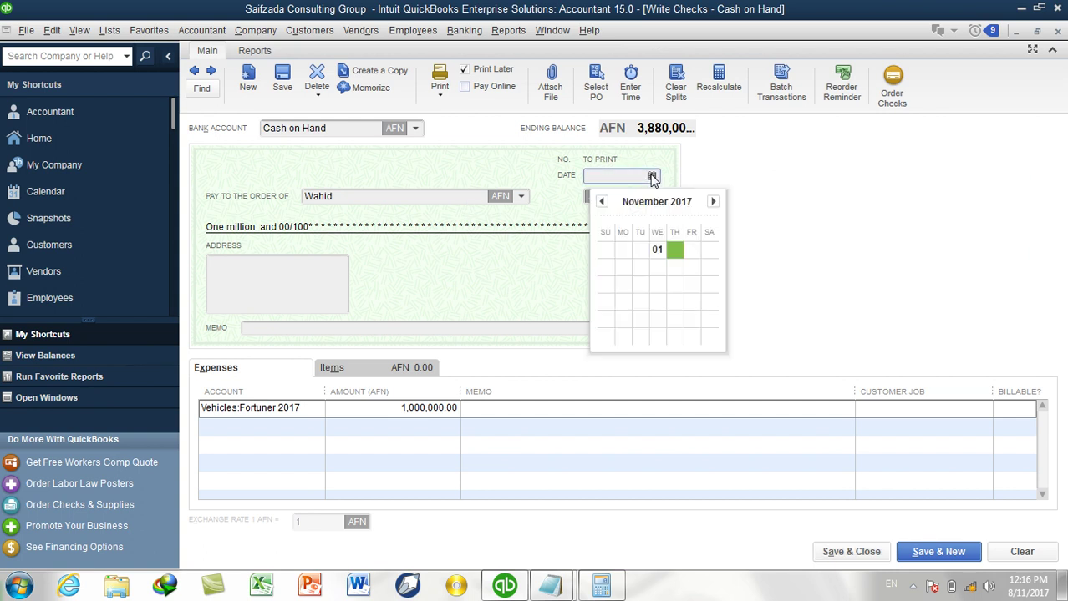
click(602, 203)
click(602, 203)
click(602, 203)
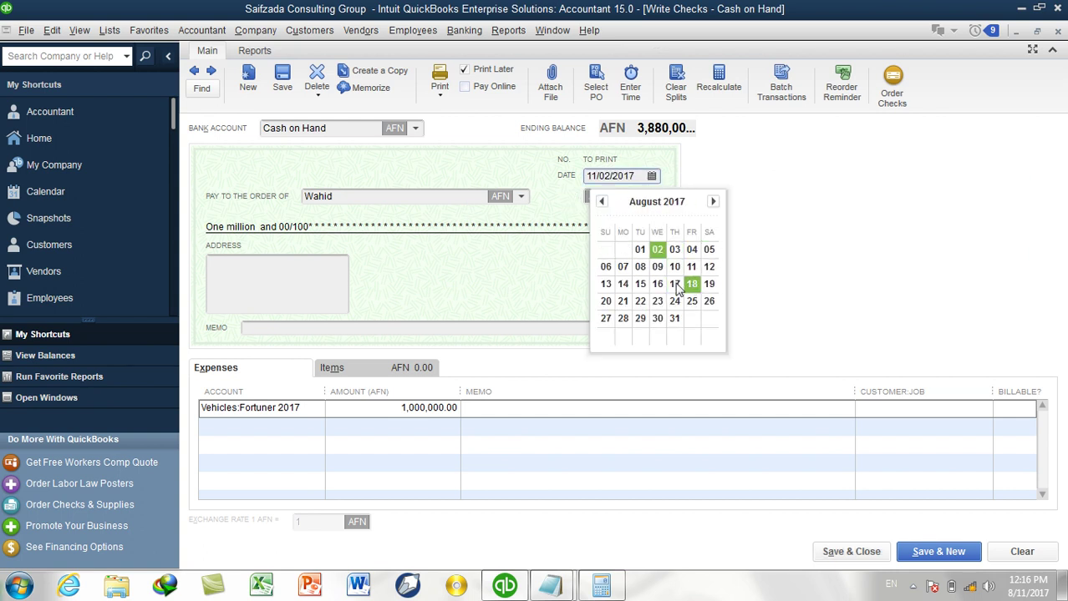
click(613, 310)
click(839, 554)
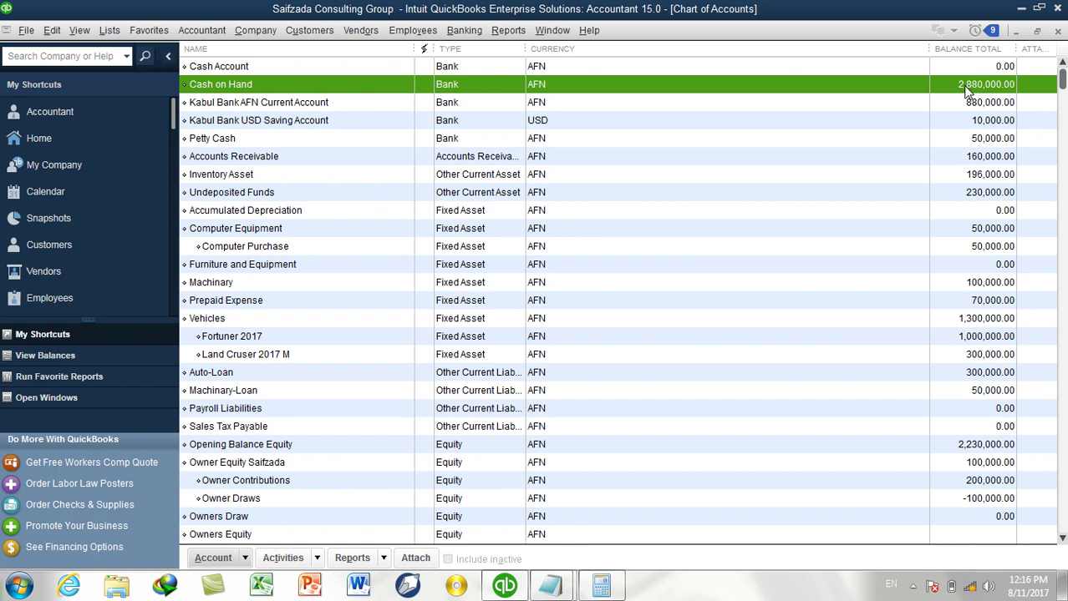
click(305, 340)
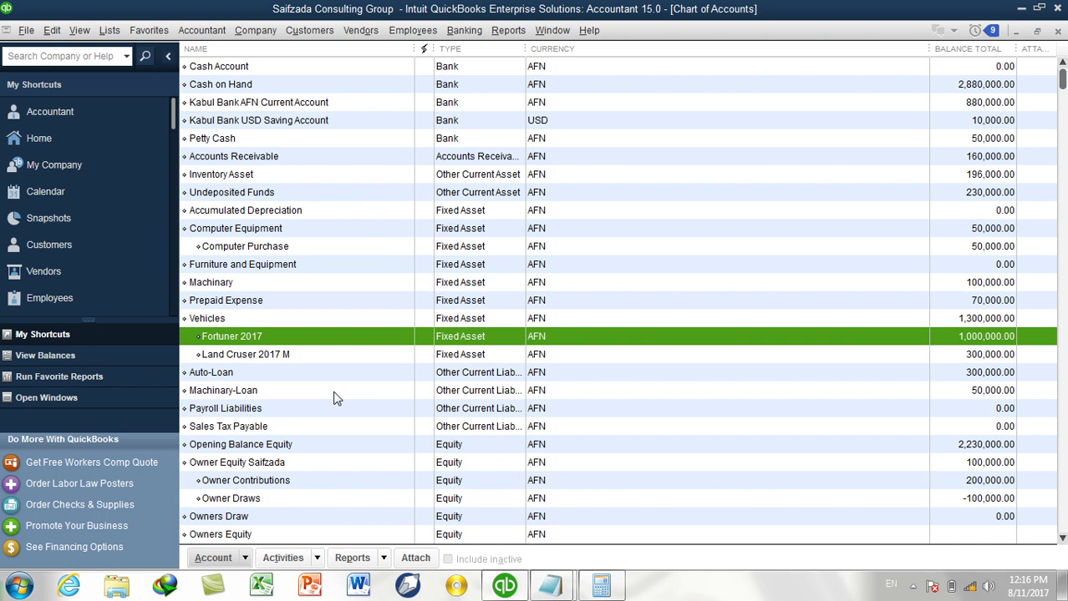
click(315, 447)
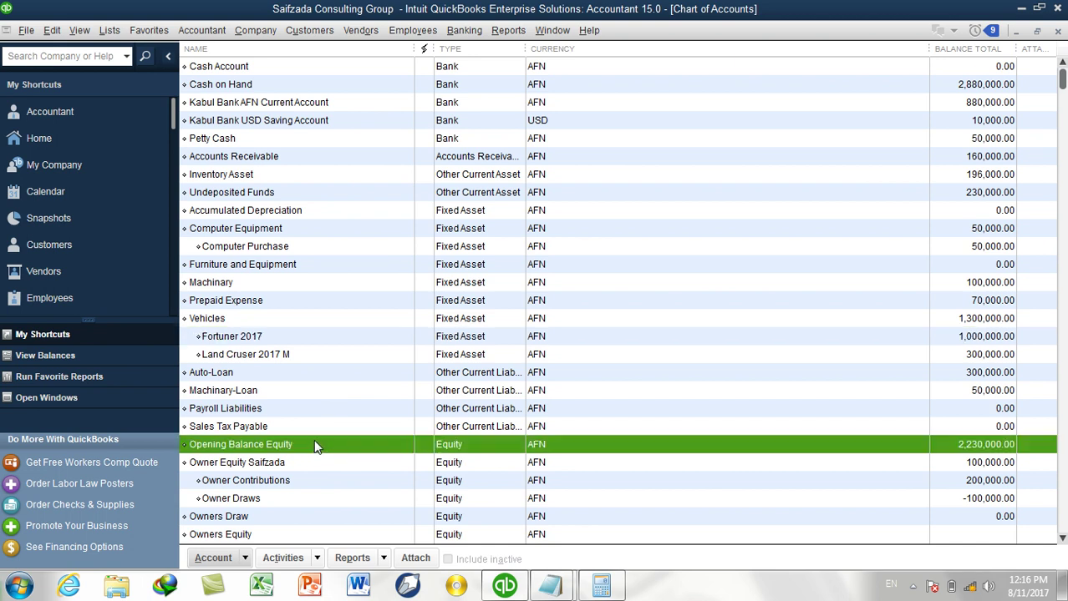
text(dep)
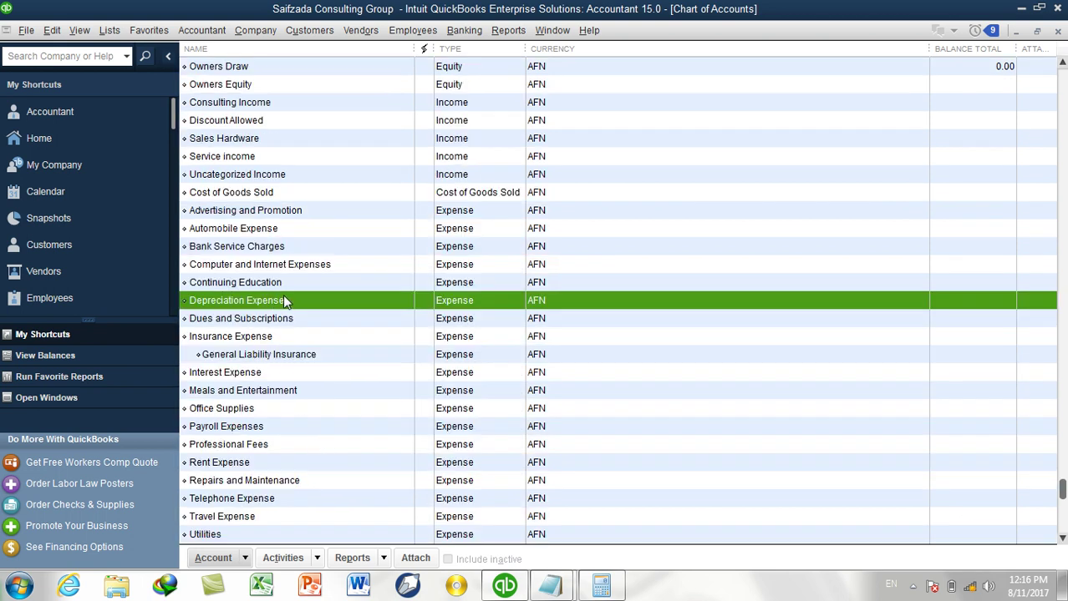
text(a)
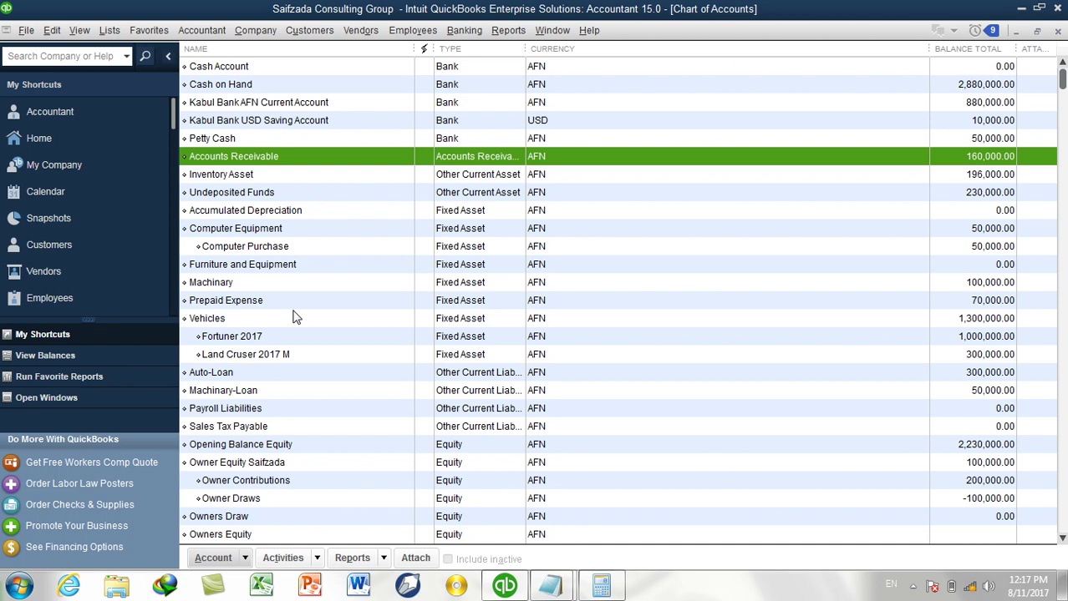
text(ccu)
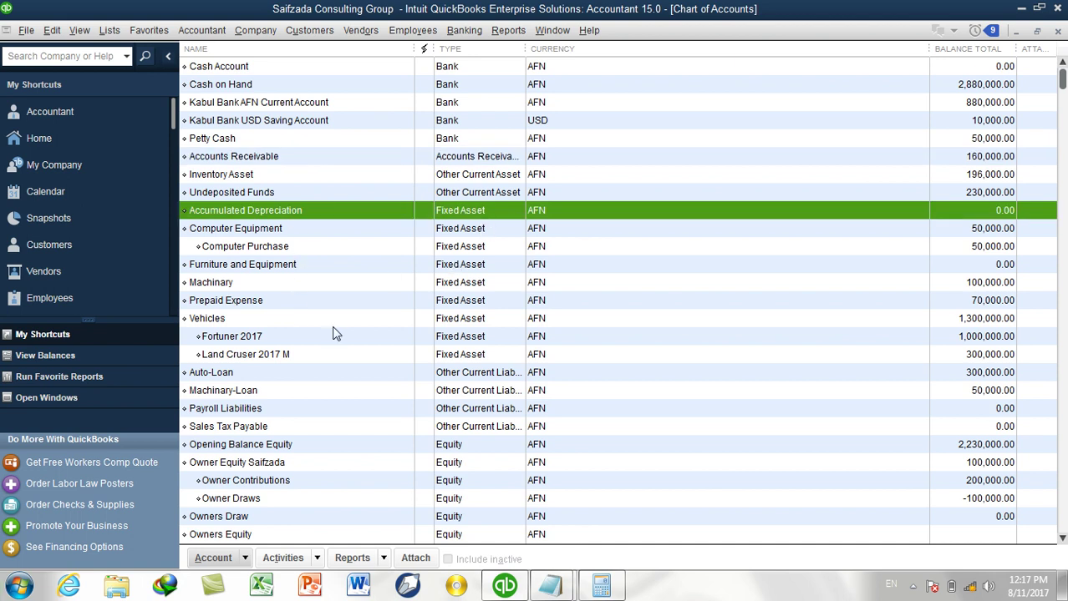
click(259, 229)
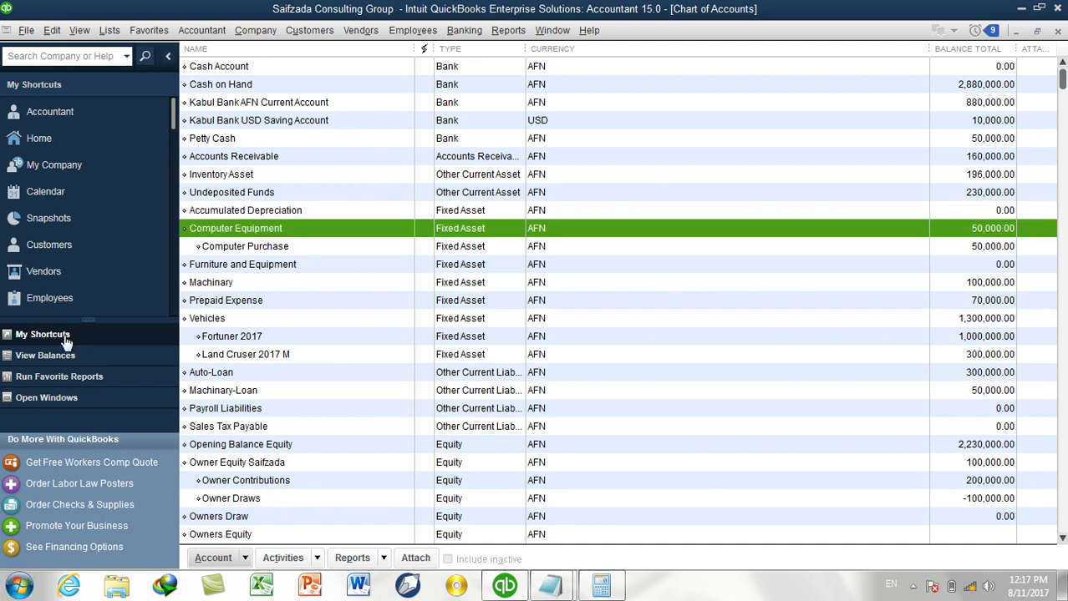
click(221, 338)
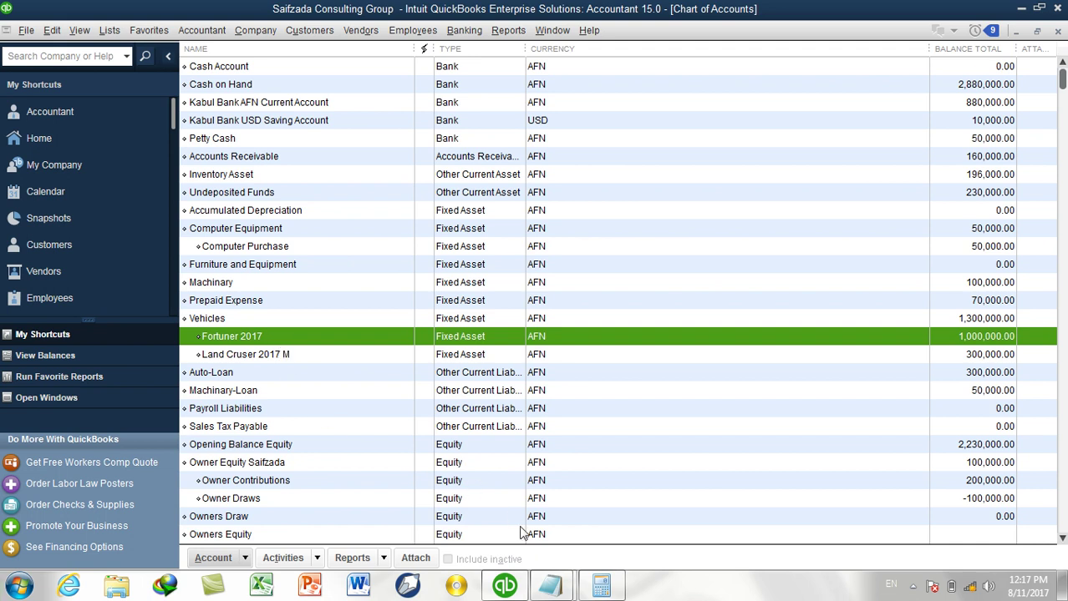
Compute the yearly depreciation (1,000,000 − 50,000) ÷ 20 = 47,500 in Calculator.
mouse_move(550, 585)
click(609, 513)
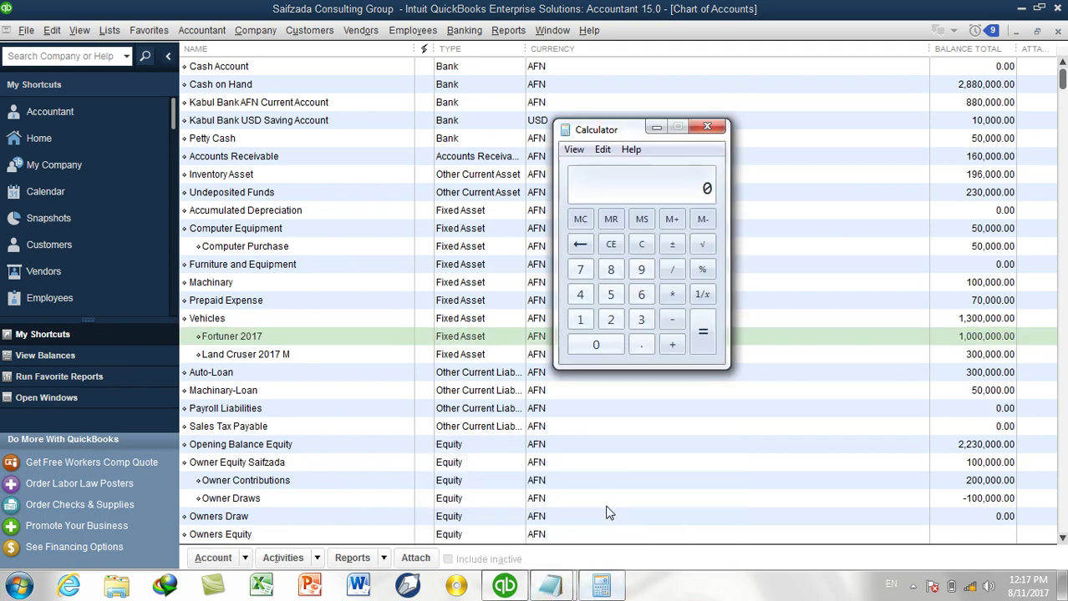
click(581, 319)
click(594, 345)
click(595, 345)
click(595, 345)
click(595, 345)
click(595, 345)
click(595, 345)
click(672, 319)
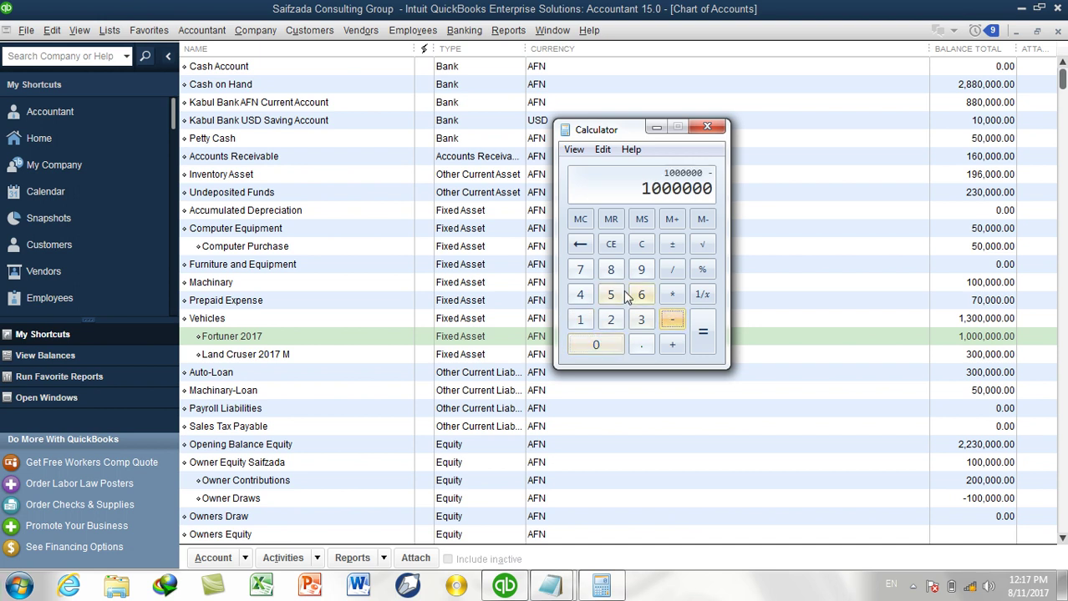
click(611, 294)
click(620, 346)
click(619, 346)
click(620, 347)
click(620, 347)
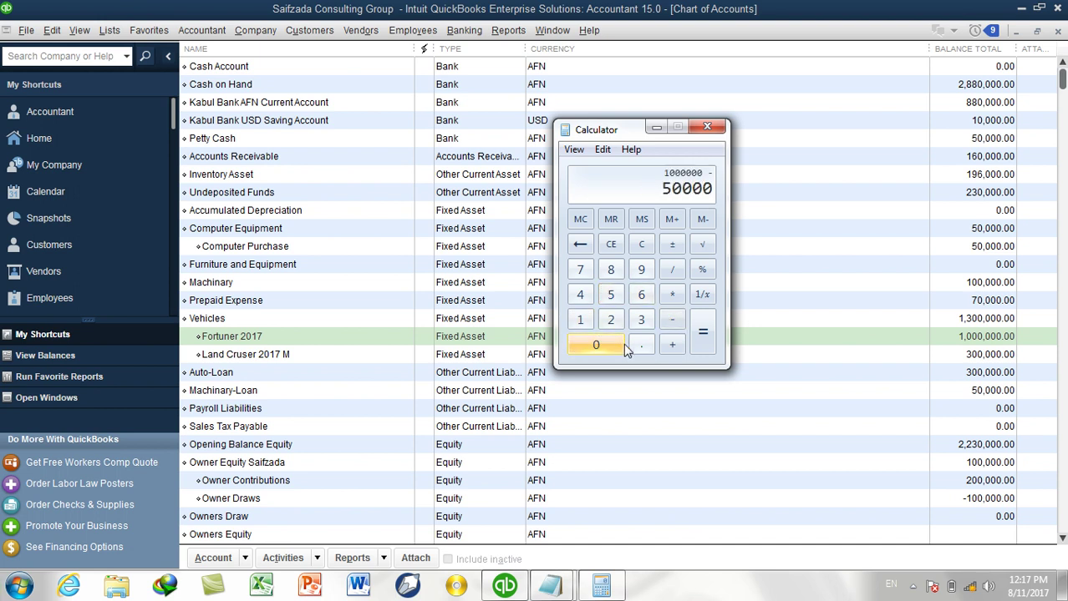
click(704, 333)
click(672, 269)
click(610, 319)
click(610, 349)
click(704, 332)
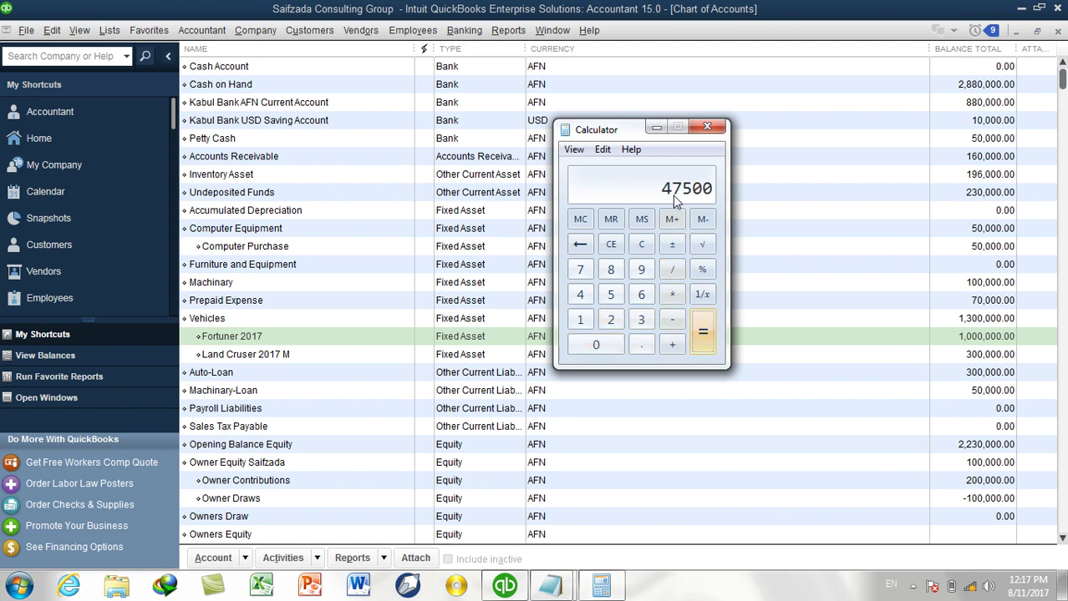
Copy the 47,500 result and minimize Calculator.
click(605, 149)
click(628, 167)
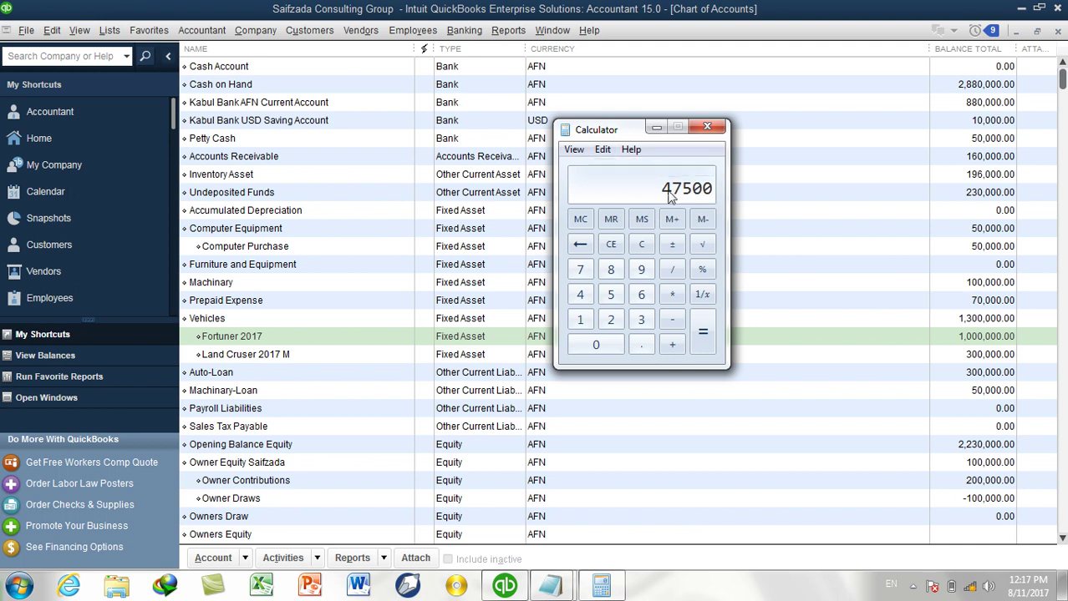
click(658, 130)
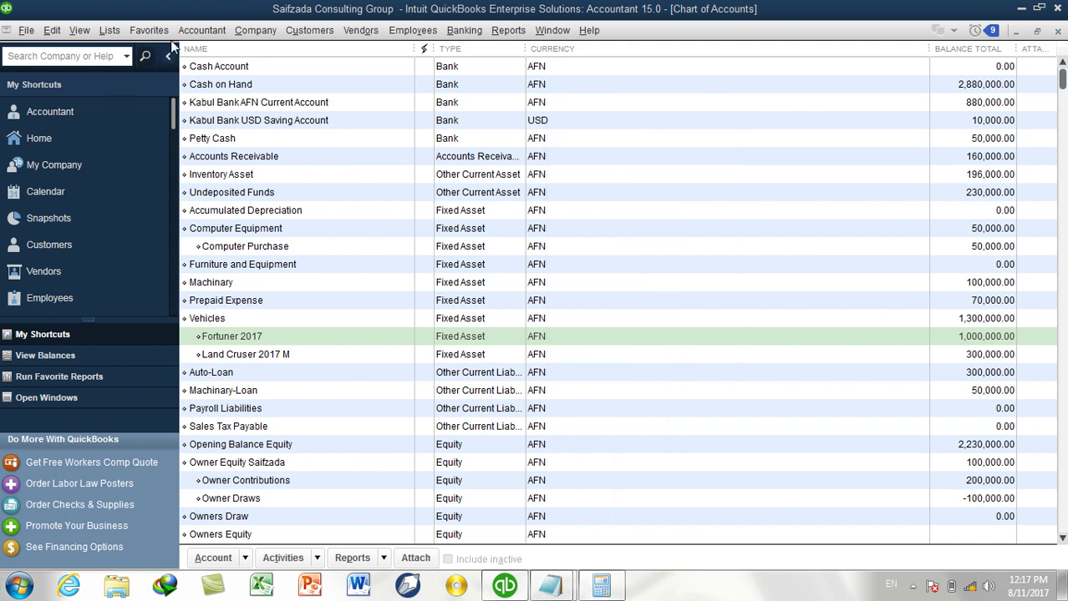
Start a new general journal entry debiting Depreciation Expense for 47,500.
click(210, 33)
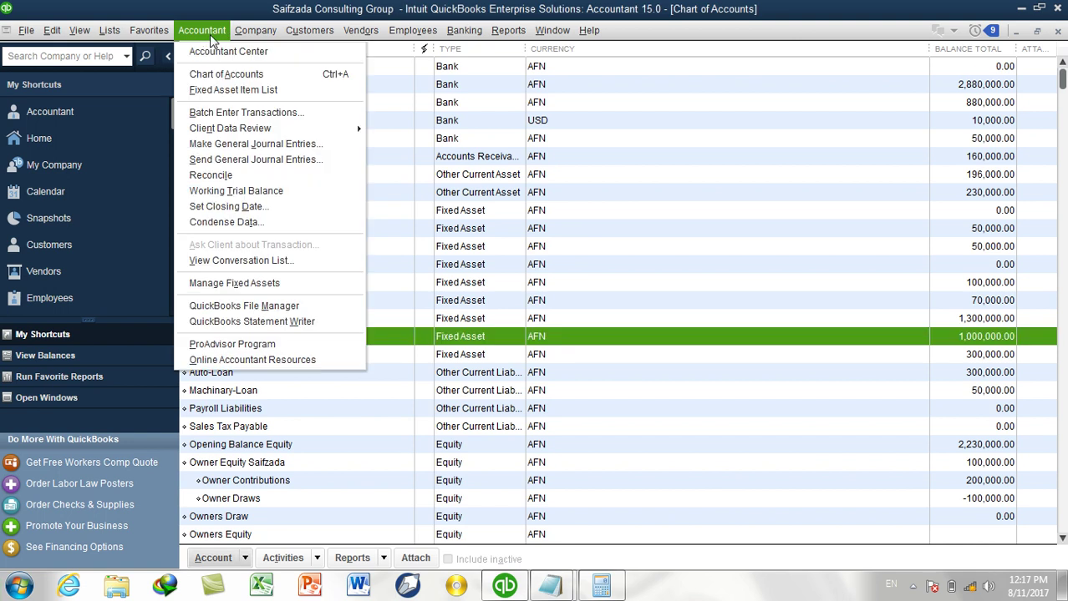
click(247, 143)
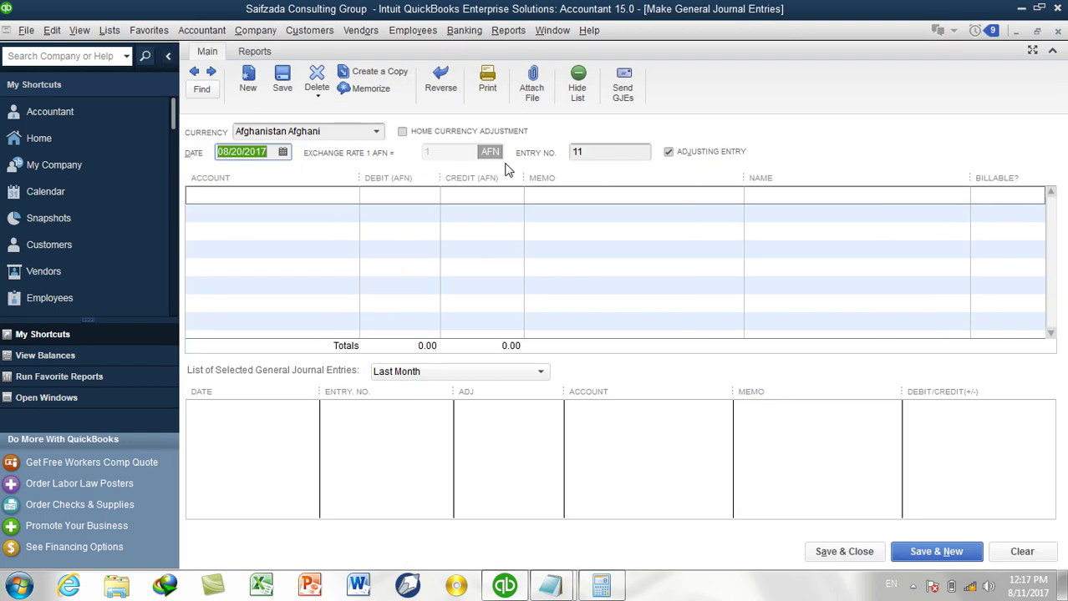
click(317, 197)
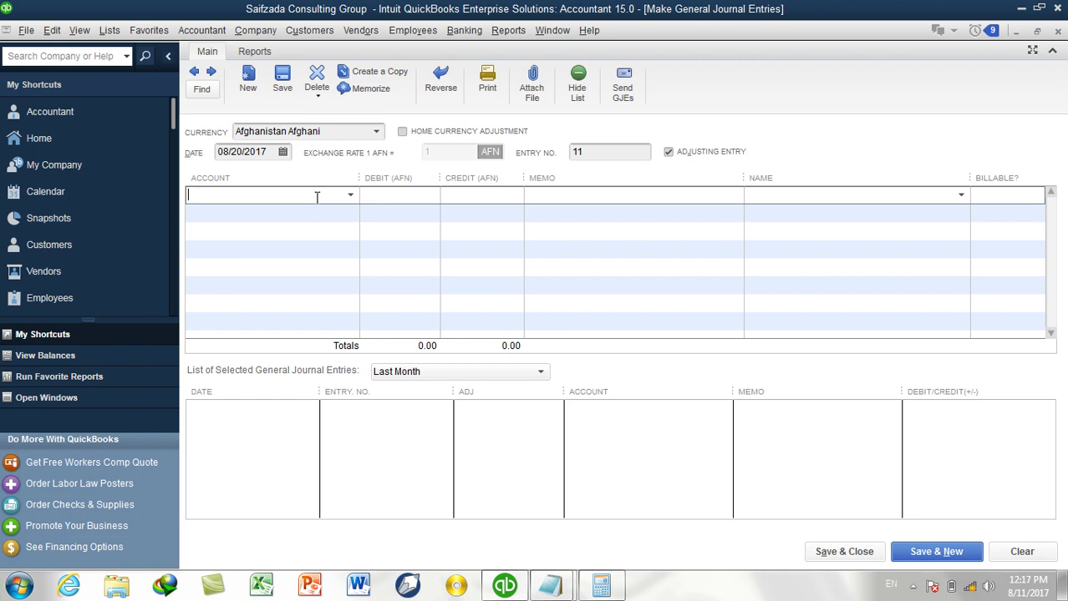
text(De)
key(Tab)
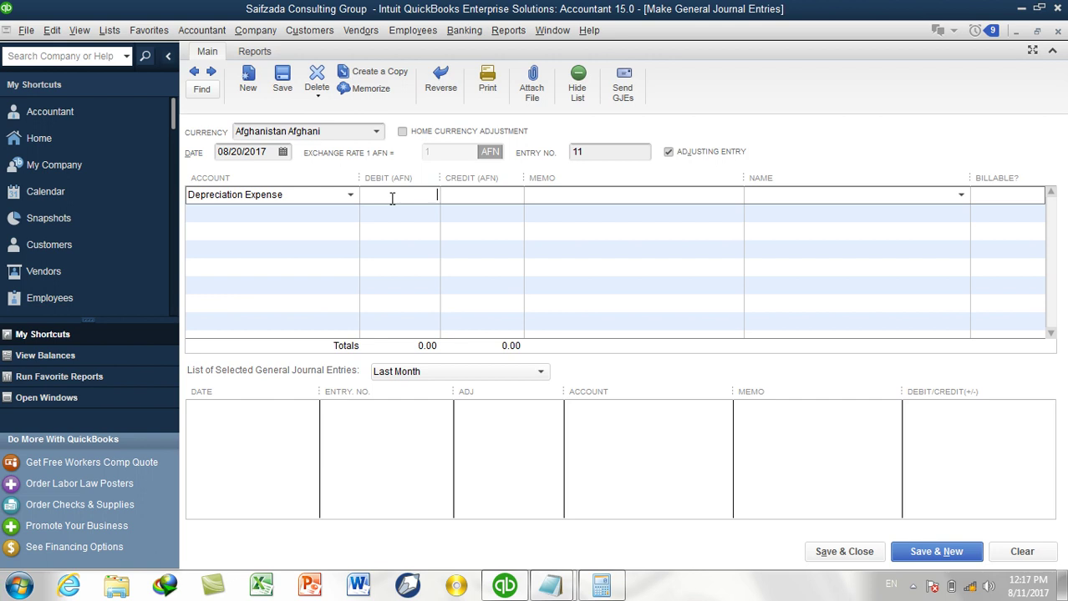
text(47500)
key(Tab)
Set the second journal line's credit account to Vehicles:Fortuner 2017.
click(349, 213)
click(350, 214)
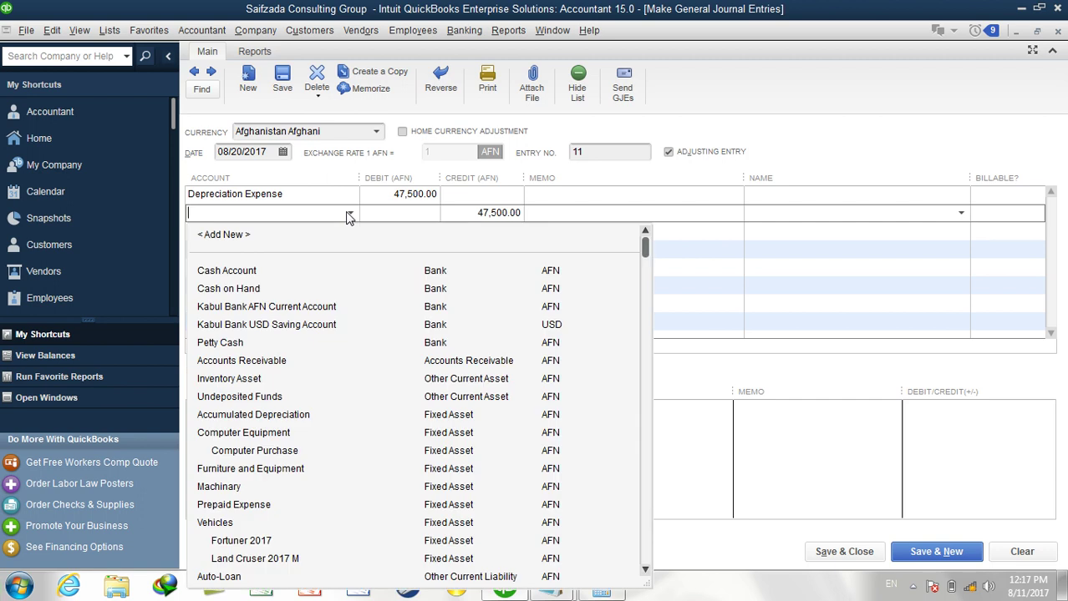
text(la)
key(BackSpace)
key(BackSpace)
key(BackSpace)
text(f)
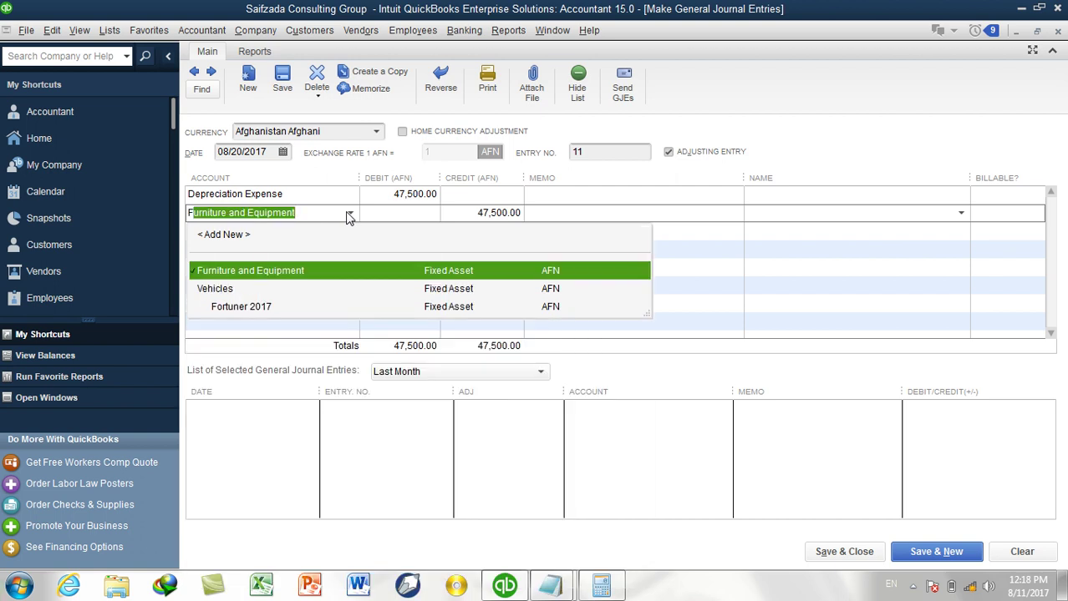
text(or)
key(Tab)
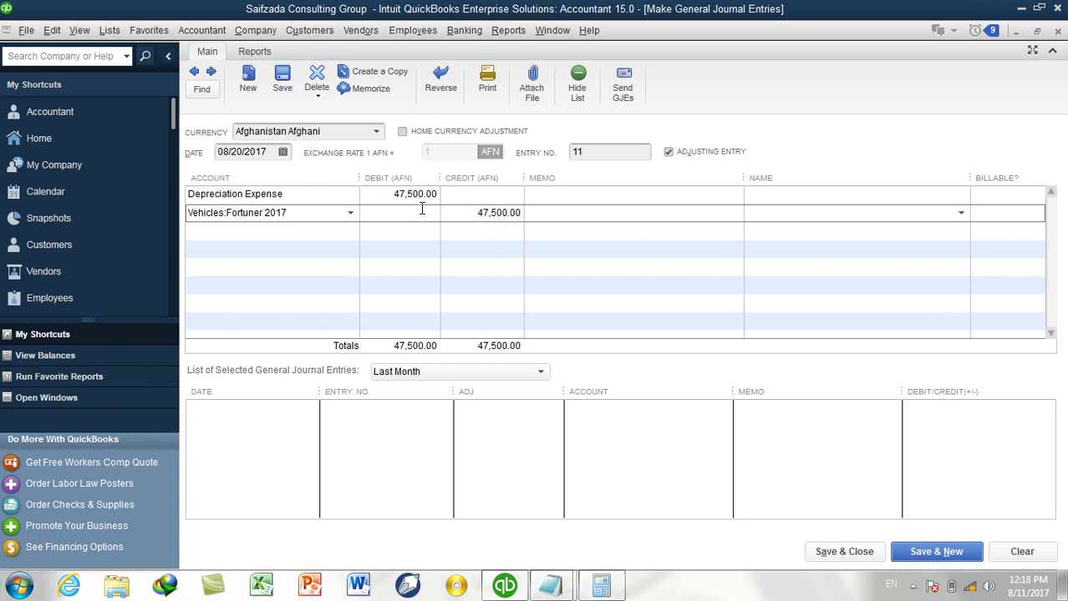
Memo both lines 'Dep for the first year' and save the journal entry.
click(551, 196)
text(Dep)
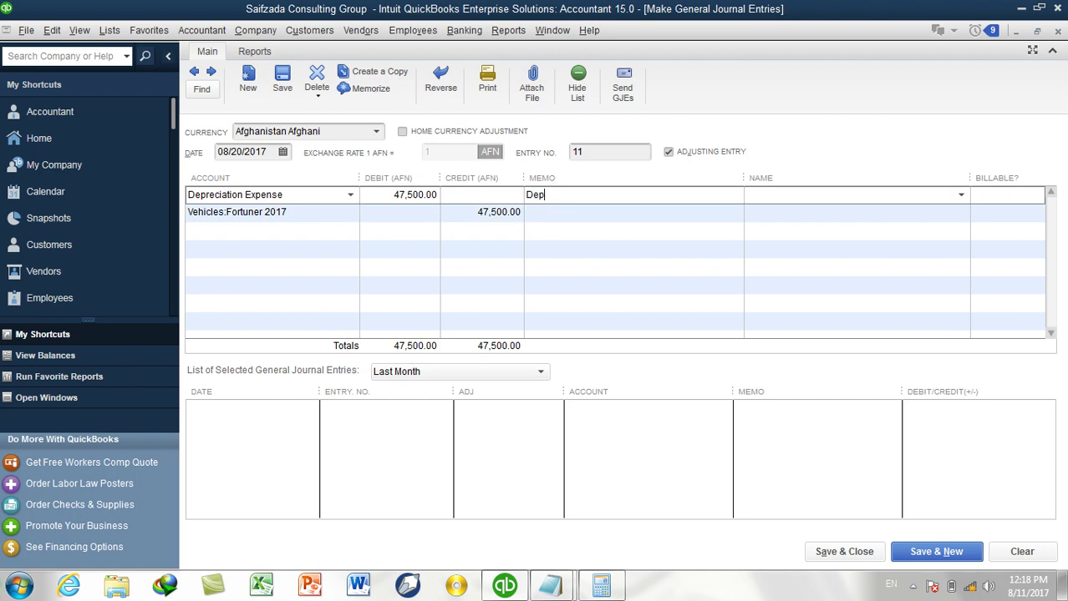
text( for the fist)
text(st year)
drag(619, 196, 504, 197)
click(600, 221)
key(ctrl+v)
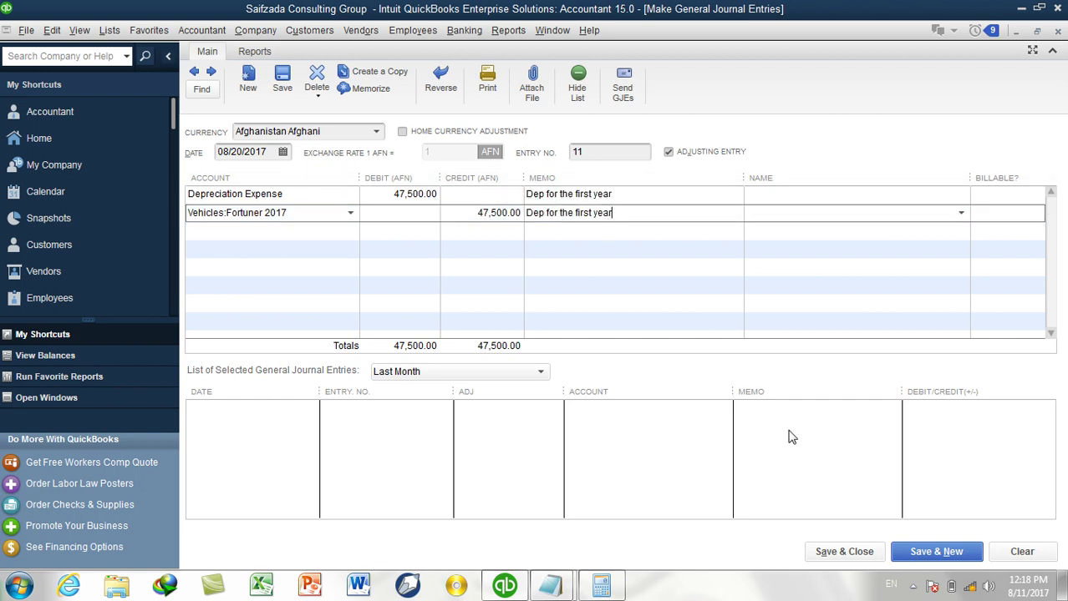
click(842, 553)
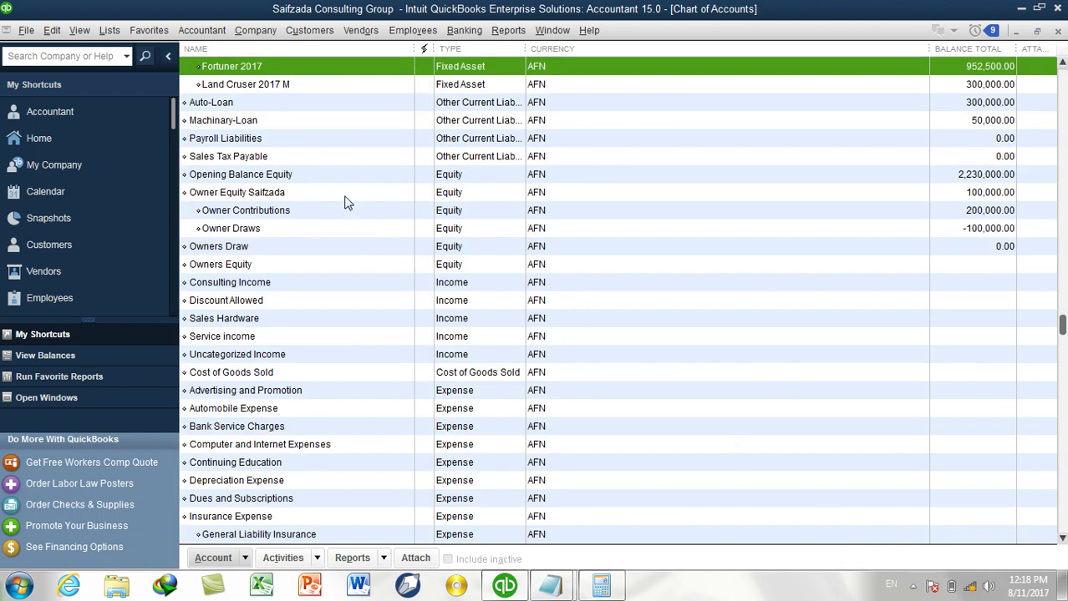
scroll(344, 204, up, 1)
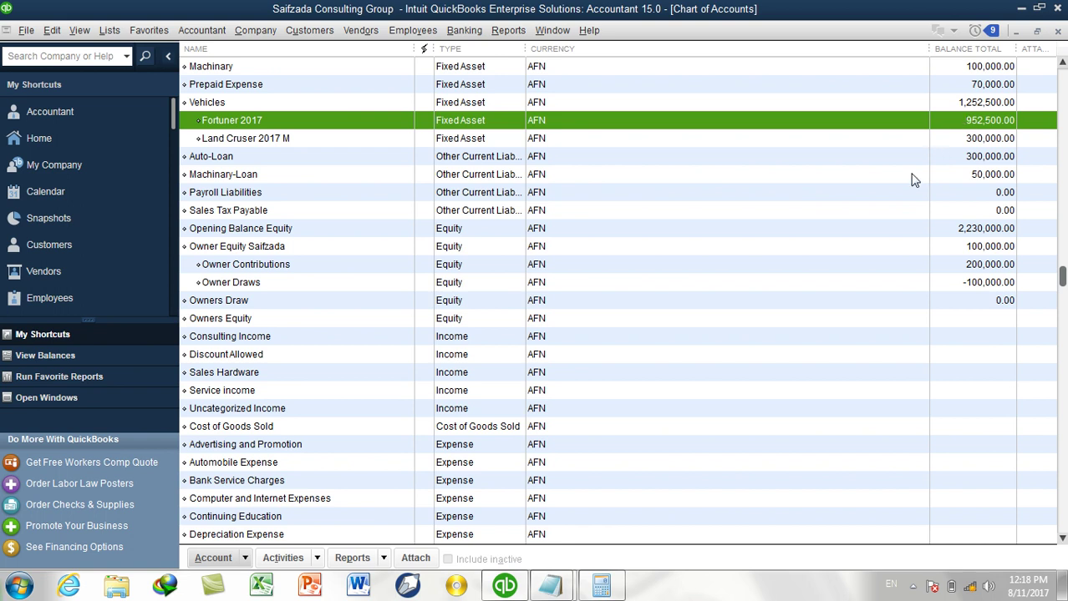
Multiply 47,500 by 9 in Calculator and copy the 427,500 result.
click(610, 585)
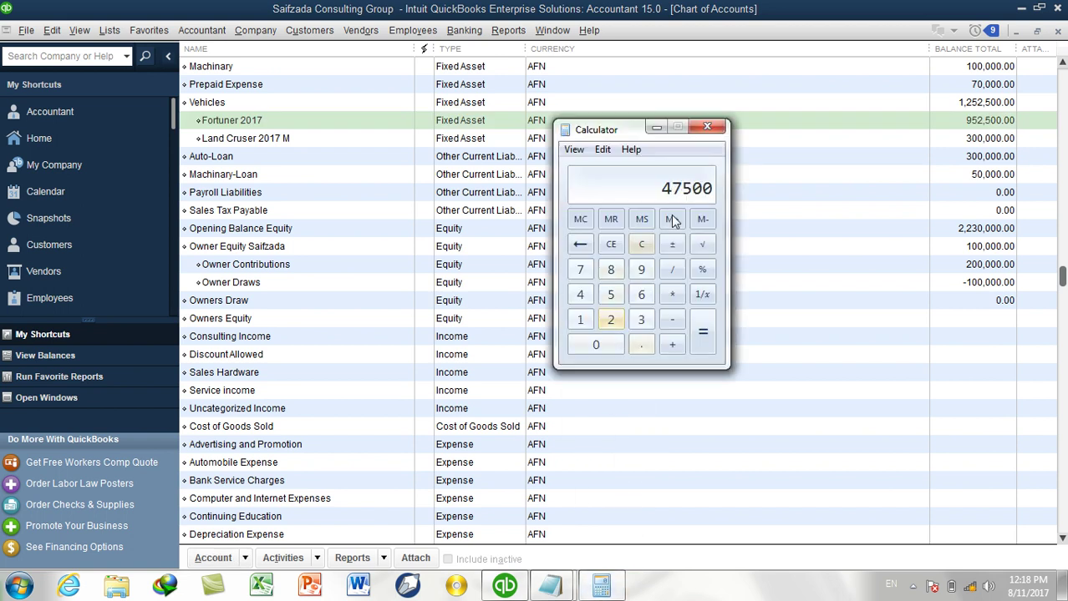
click(672, 297)
click(642, 270)
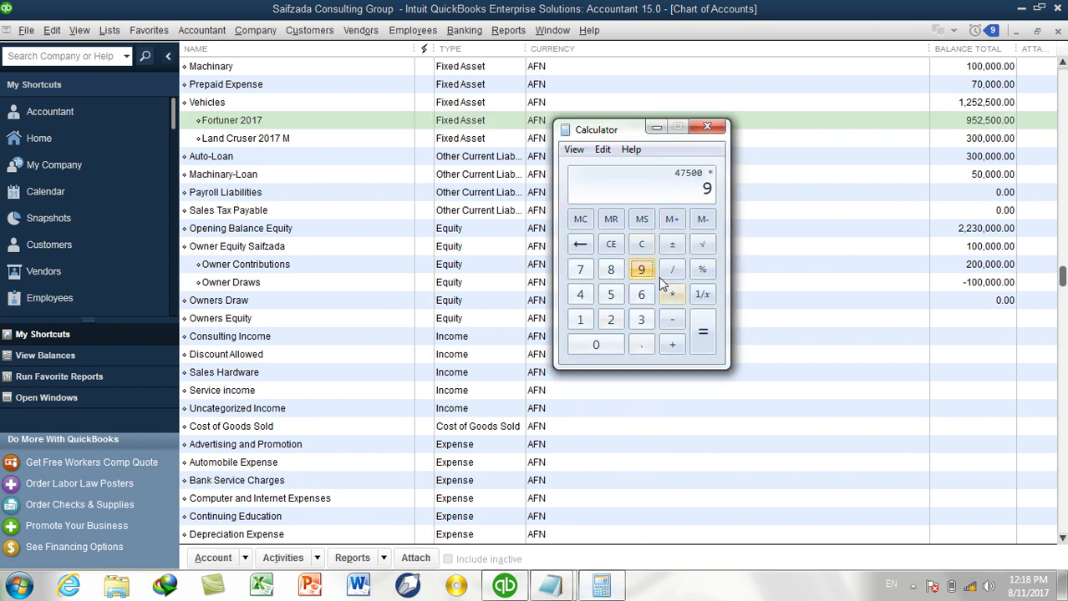
click(704, 343)
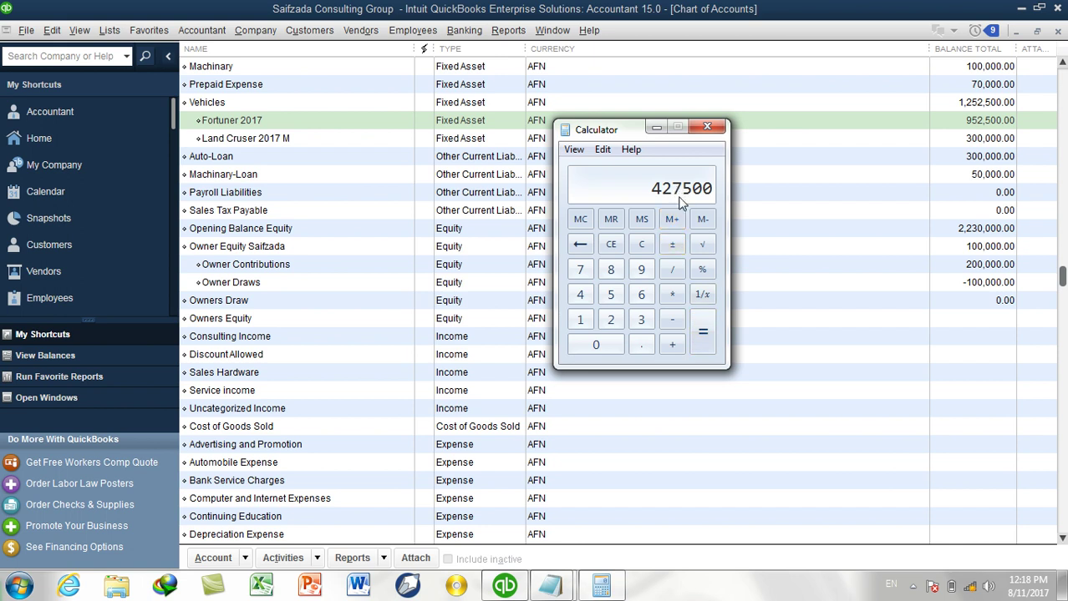
click(600, 151)
click(625, 169)
click(657, 127)
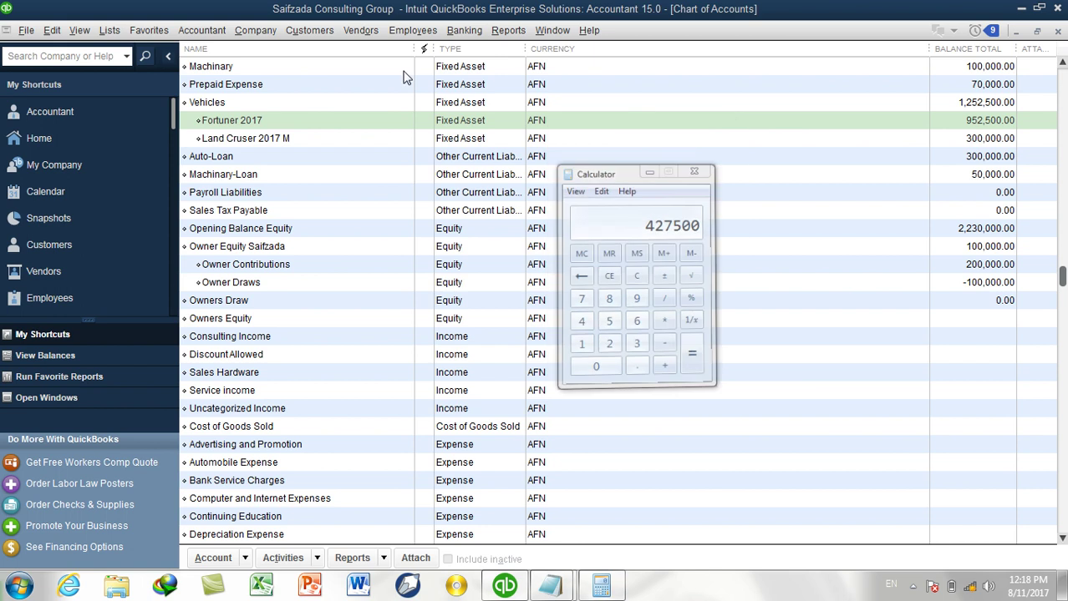
click(207, 32)
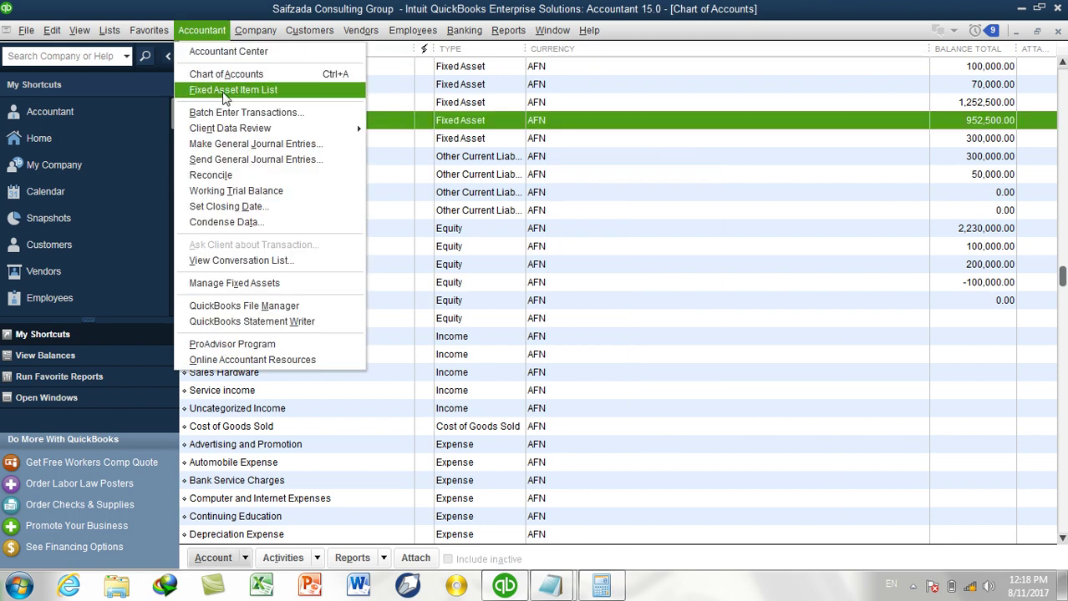
Start a new general journal entry debiting Depreciation Expense for 427,500.
click(245, 144)
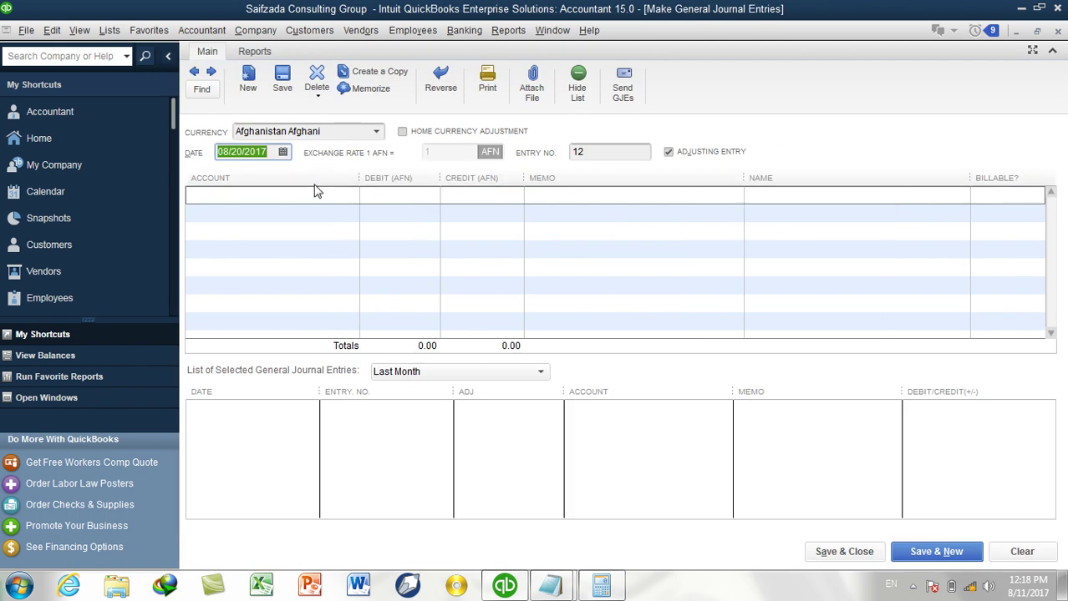
click(317, 195)
text(de)
key(Tab)
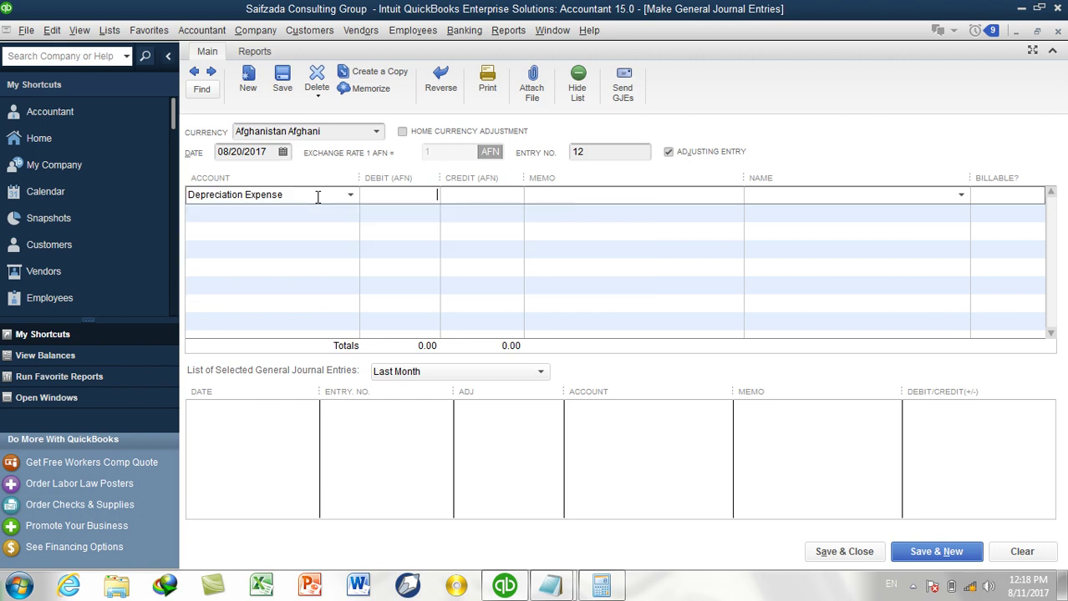
text(427500)
key(Tab)
Set the credit line's account to Vehicles:Fortuner 2017.
click(339, 215)
text(fr)
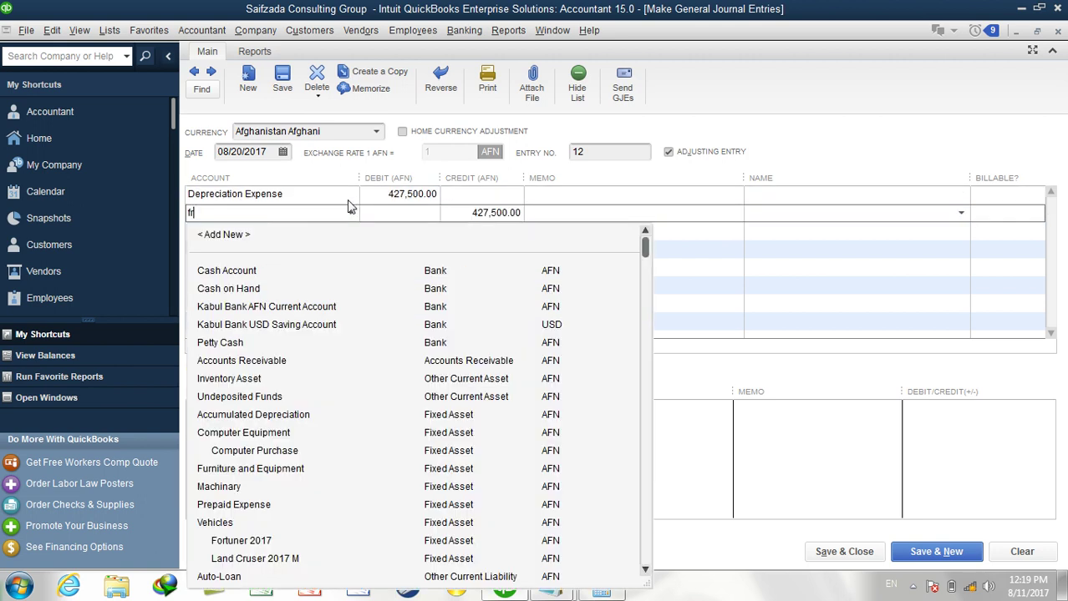
key(BackSpace)
text(ortuner 2017)
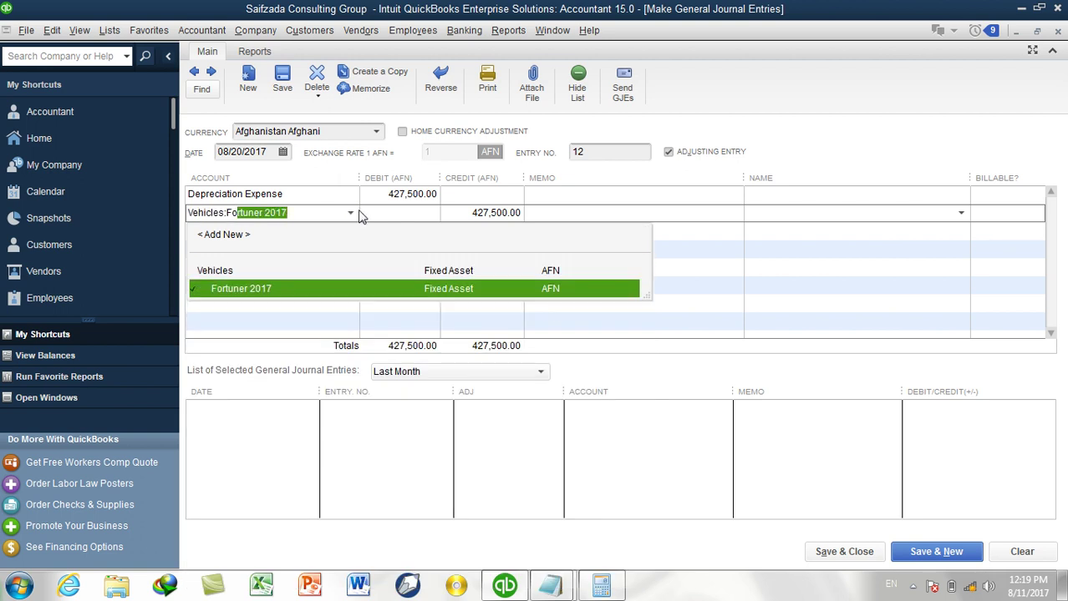
key(Tab)
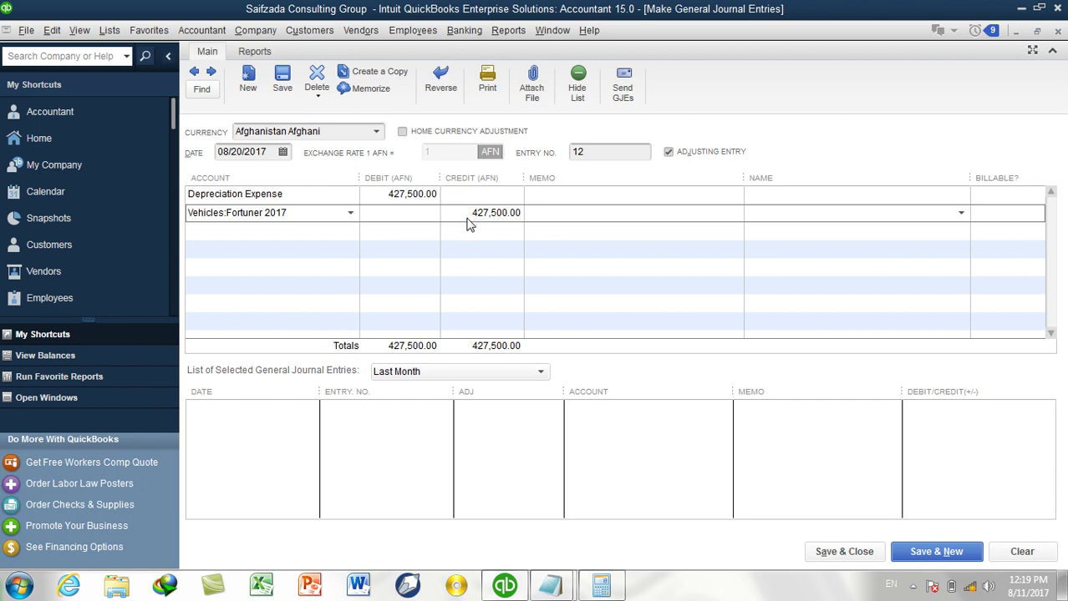
Memo both lines 'Dep for 10 Years' and save the journal entry.
click(544, 196)
text(D)
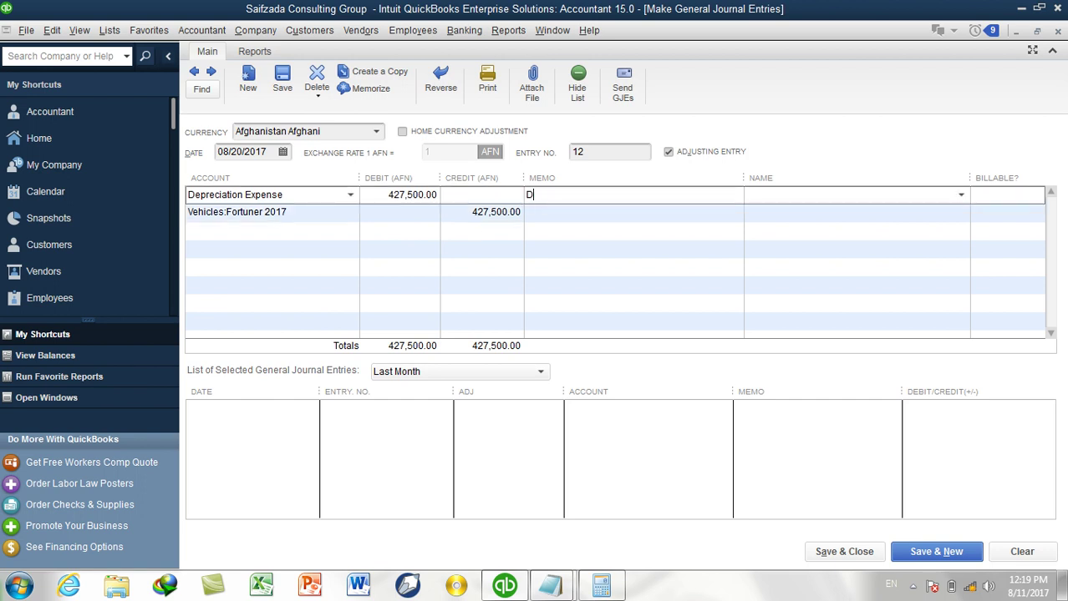
text(ep for)
text(te)
key(BackSpace)
key(BackSpace)
key(BackSpace)
text(for 10 Years)
drag(635, 195, 441, 188)
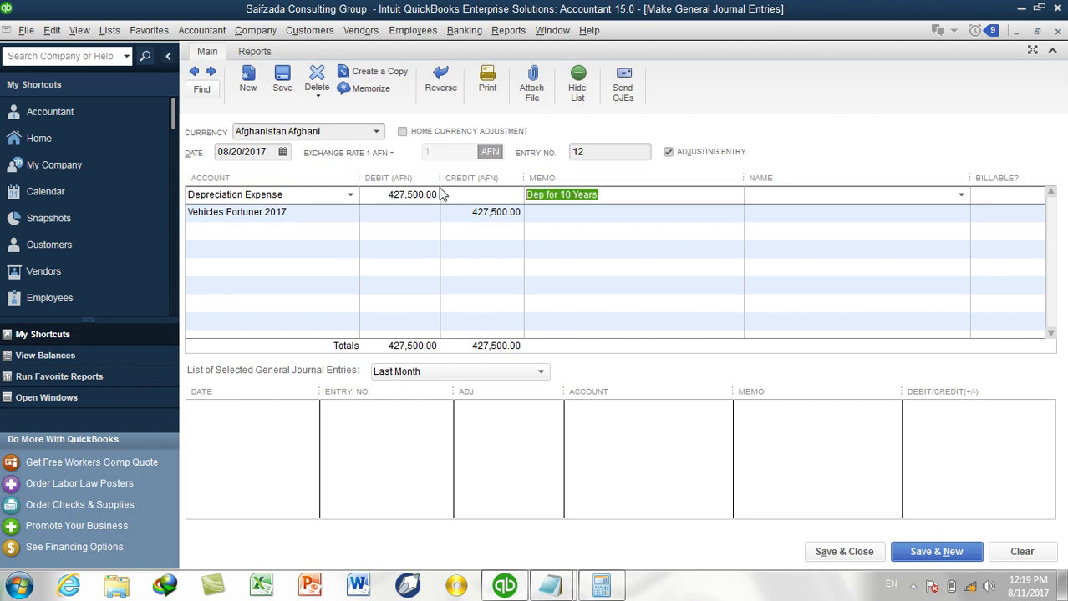
click(618, 214)
key(ctrl+v)
click(839, 552)
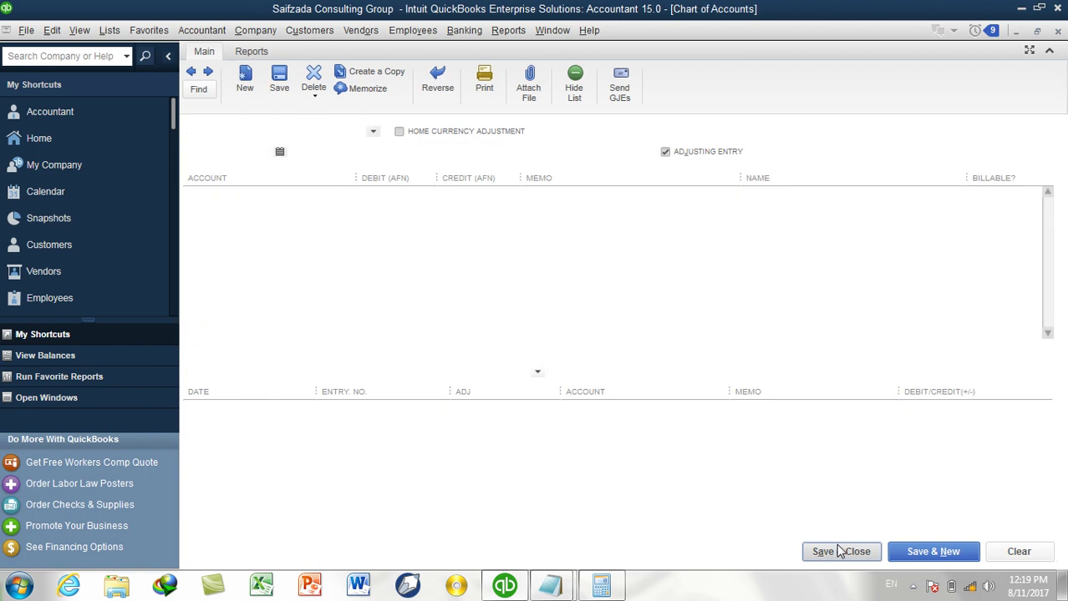
scroll(506, 215, up, 2)
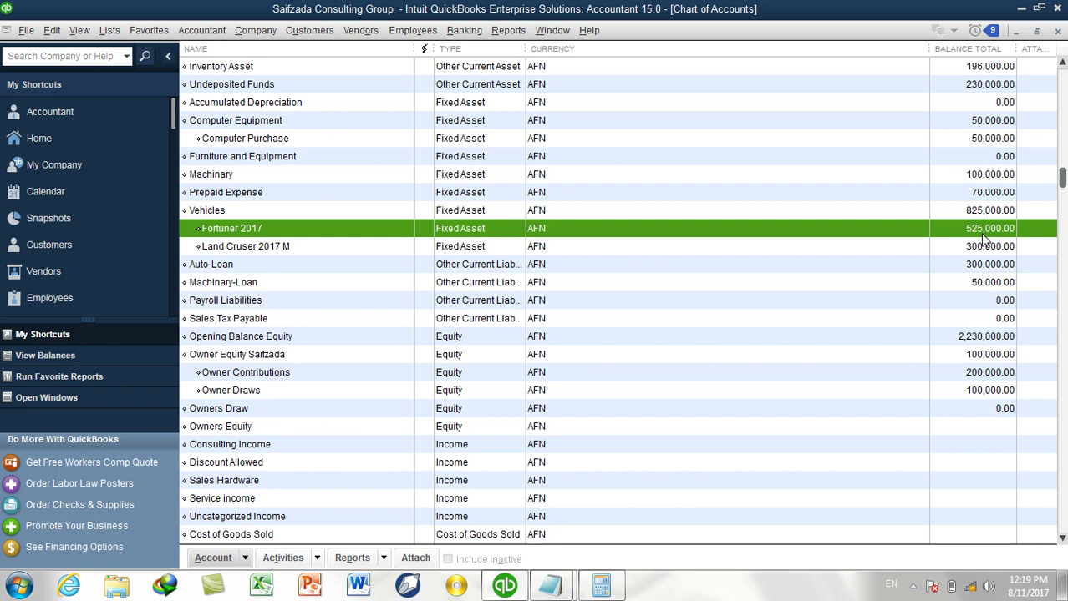
scroll(401, 399, down, 3)
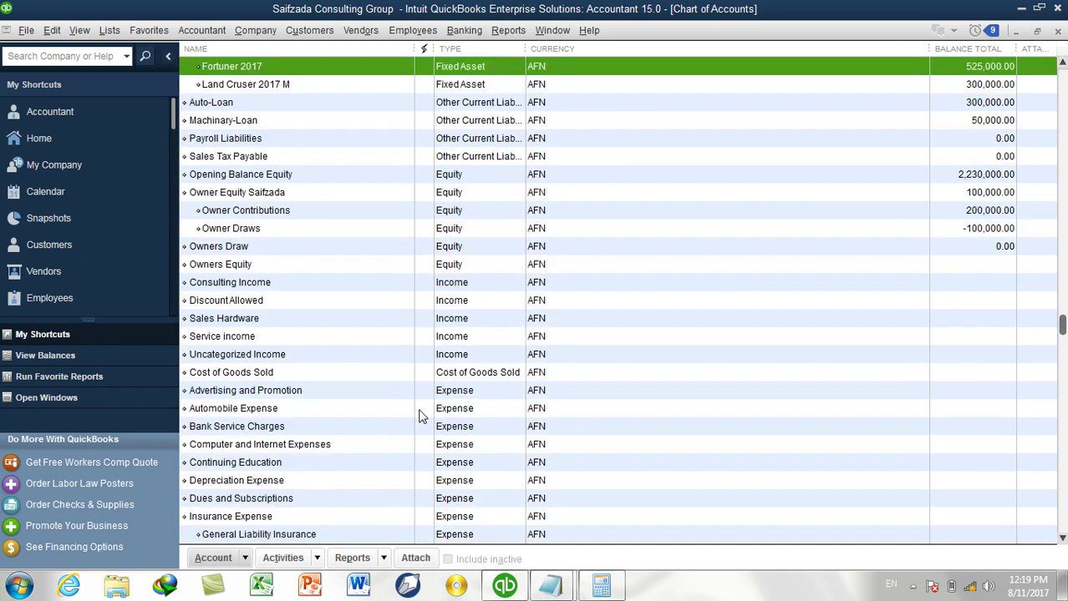
click(230, 488)
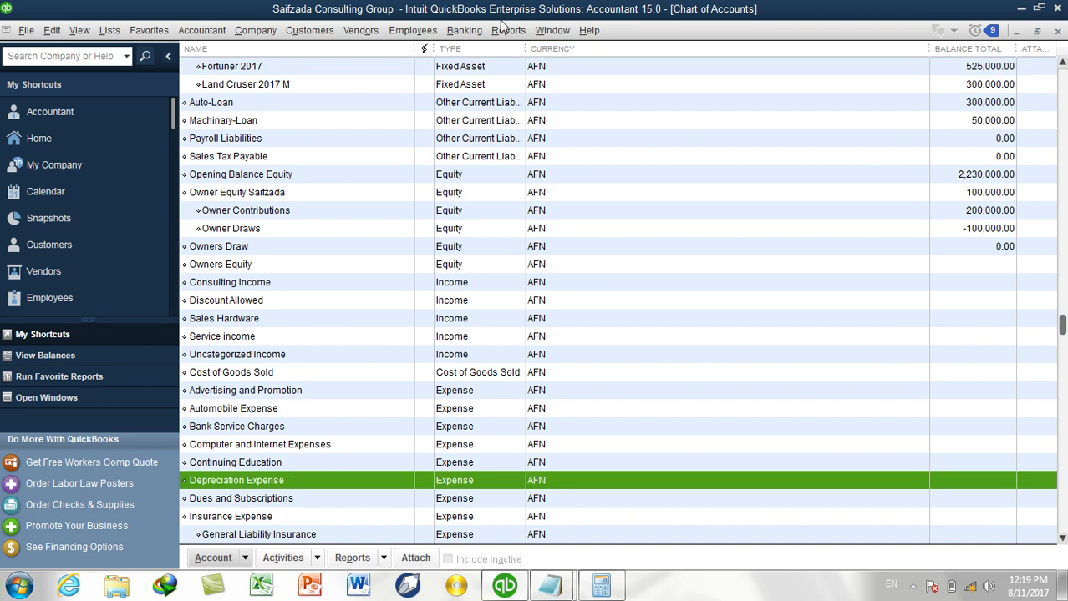
click(504, 31)
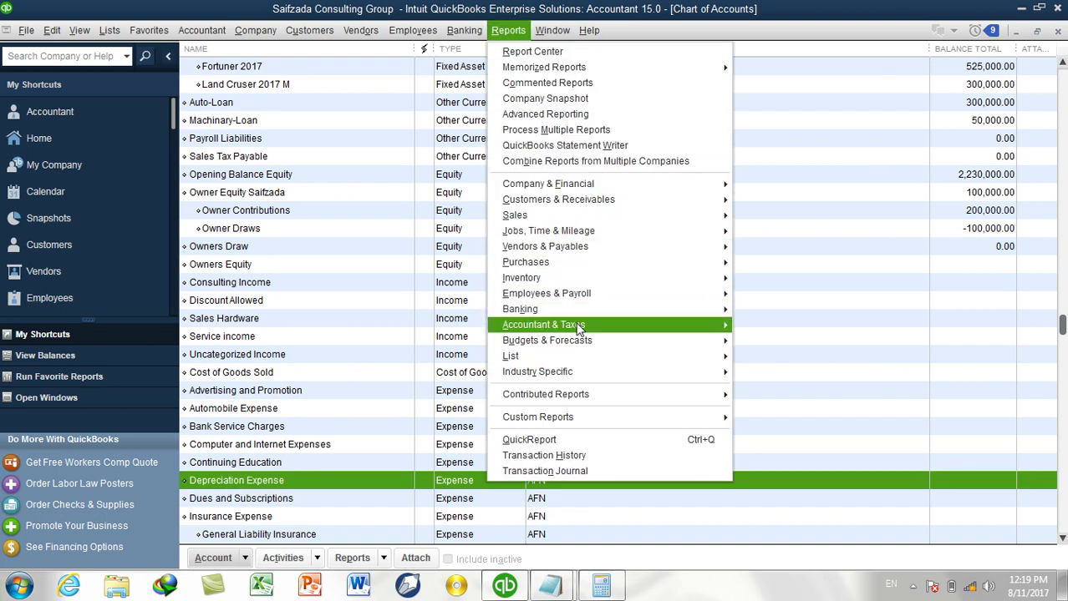
mouse_move(578, 328)
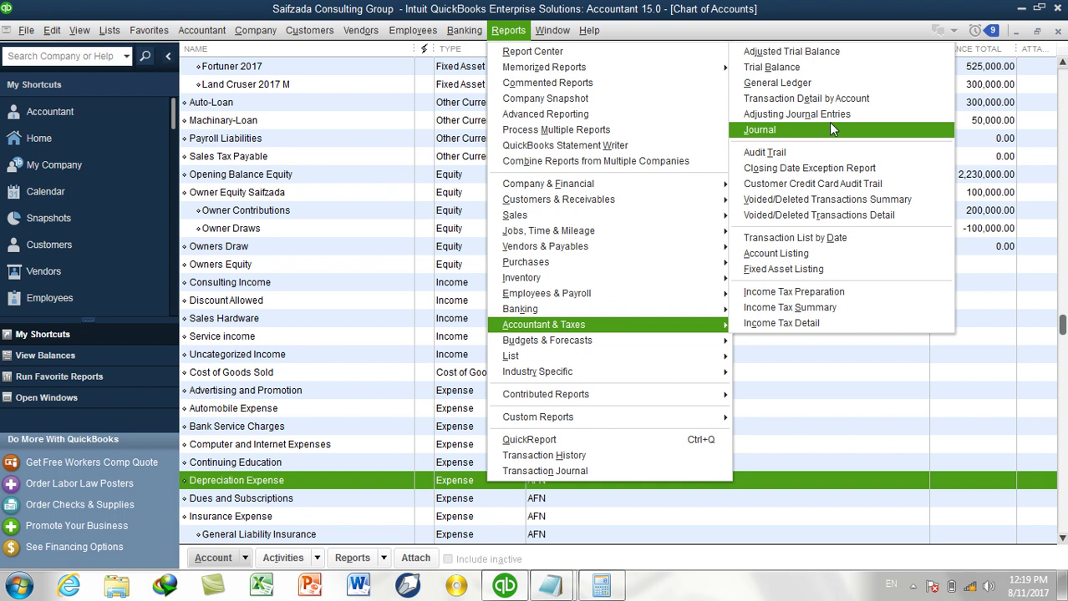
click(808, 67)
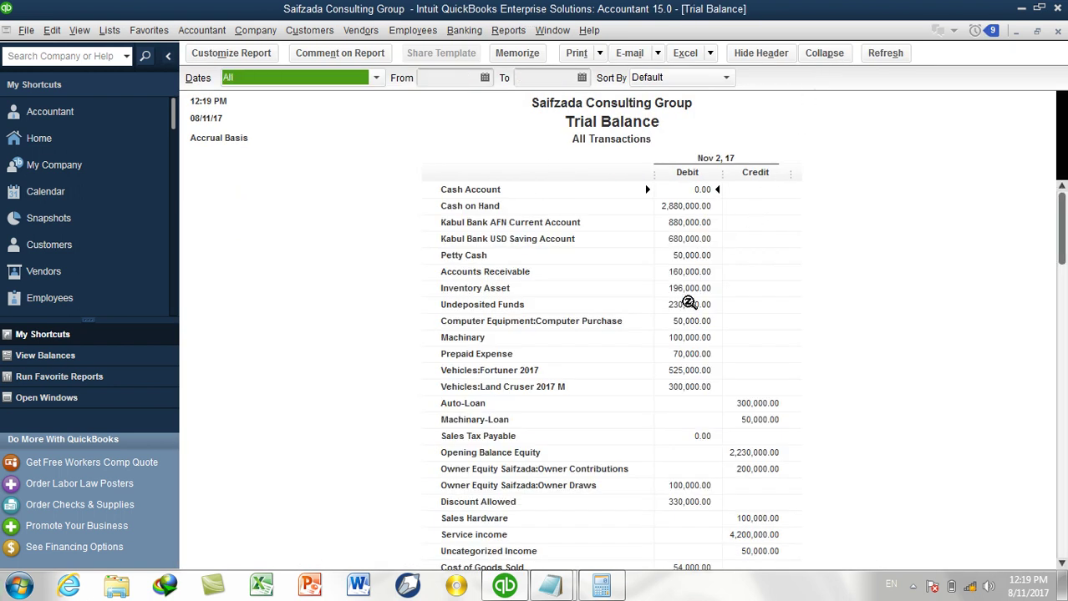
scroll(551, 457, down, 2)
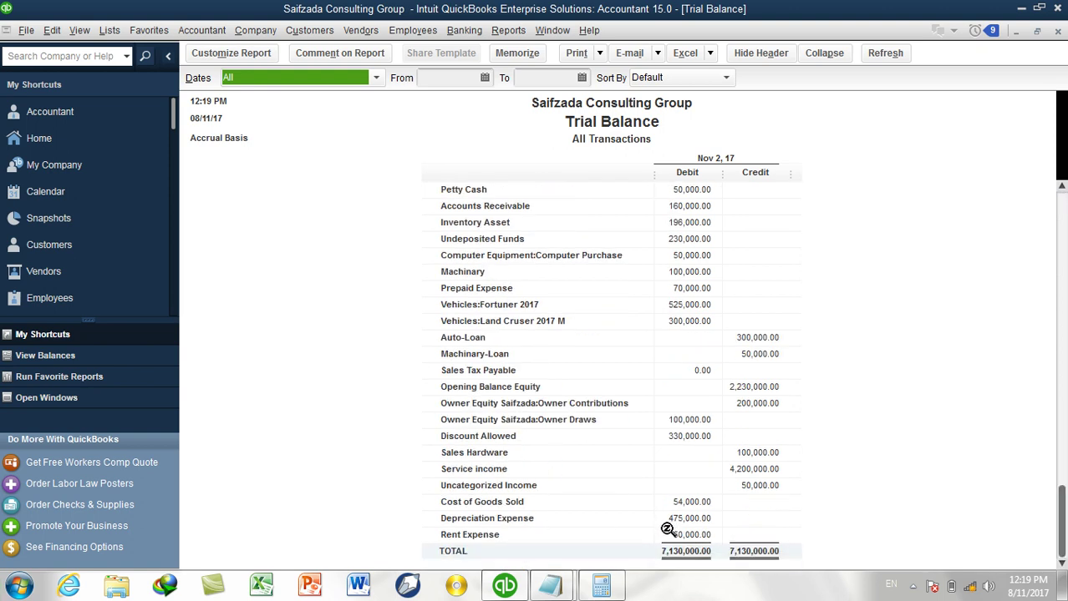
double_click(676, 518)
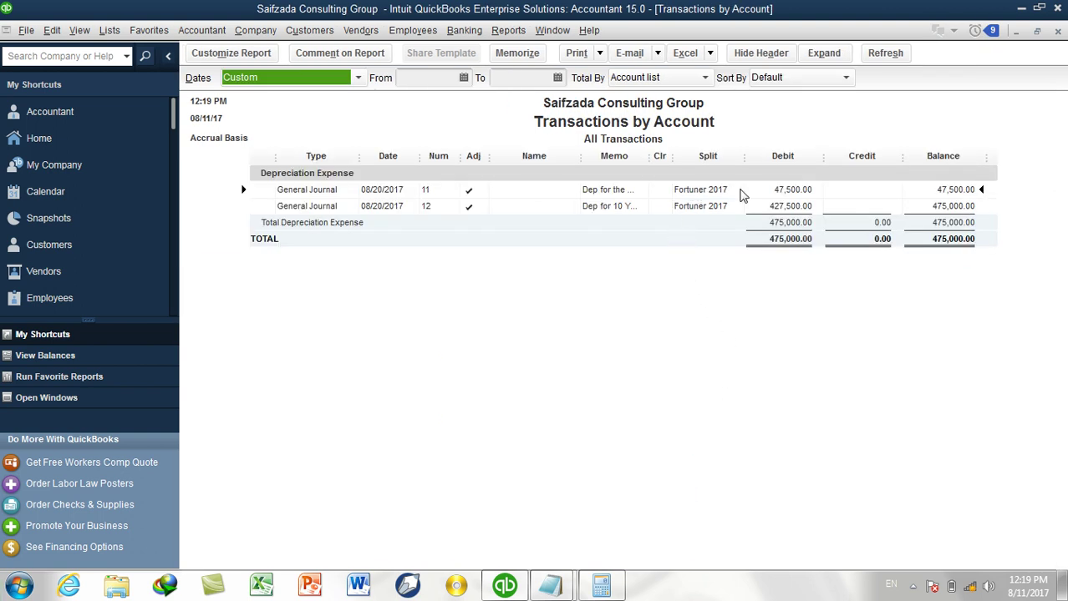
click(1059, 35)
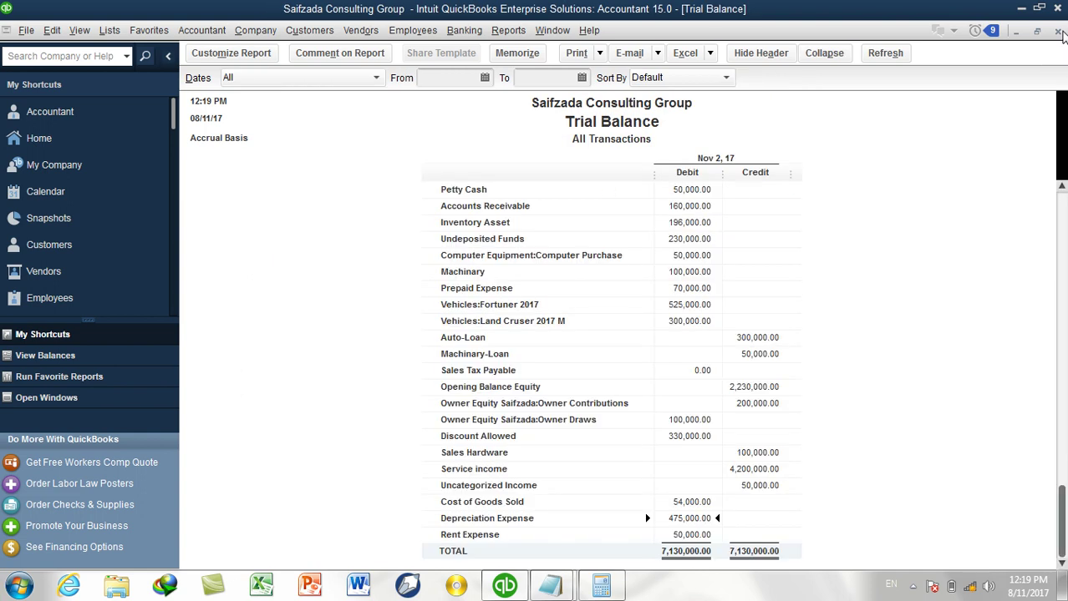
click(1058, 31)
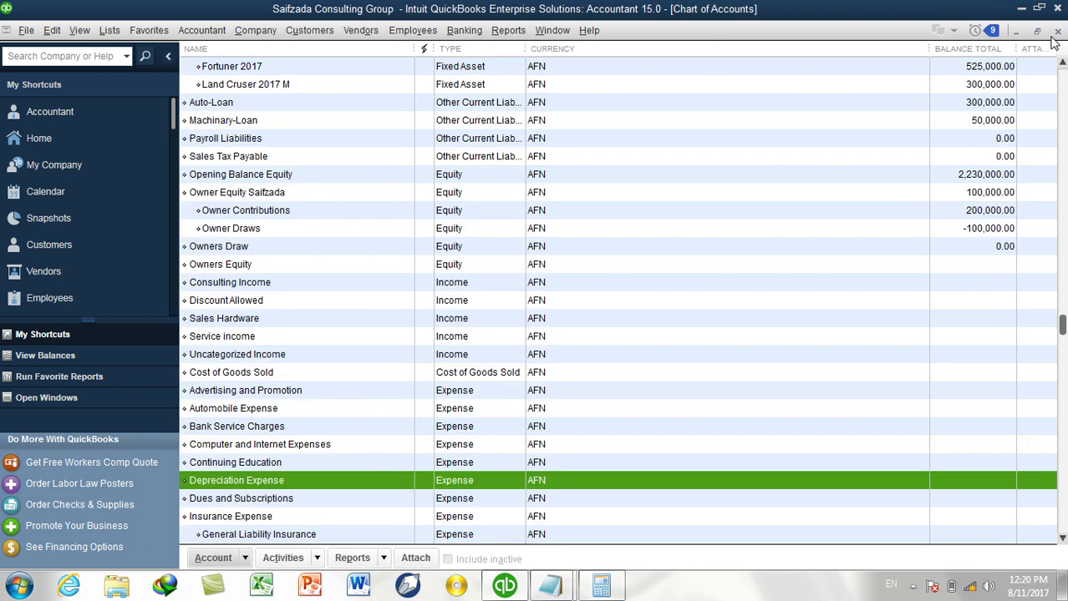
scroll(724, 208, up, 4)
scroll(723, 208, up, 3)
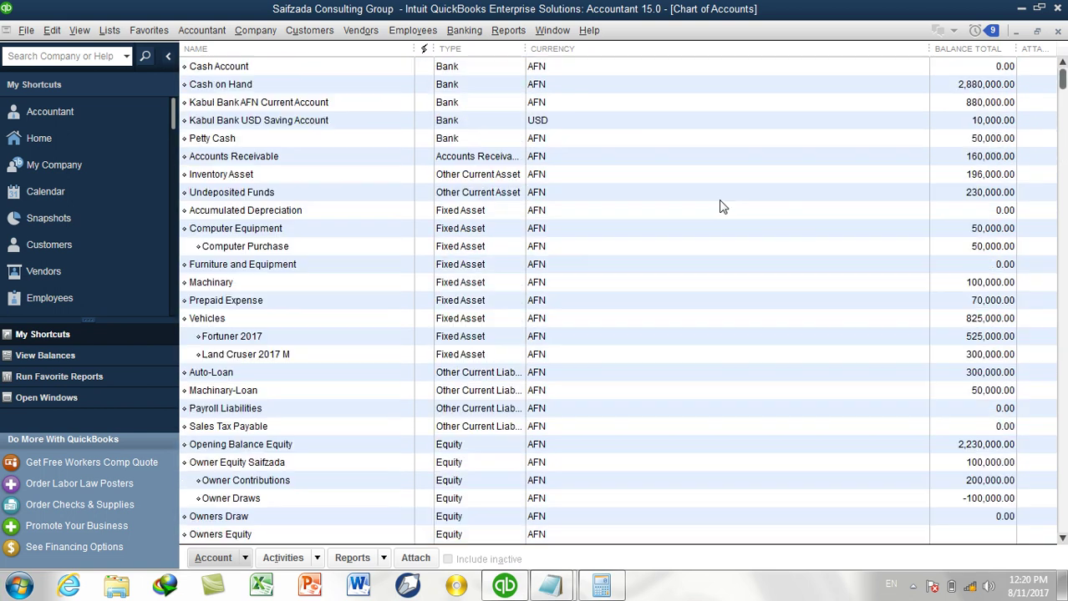